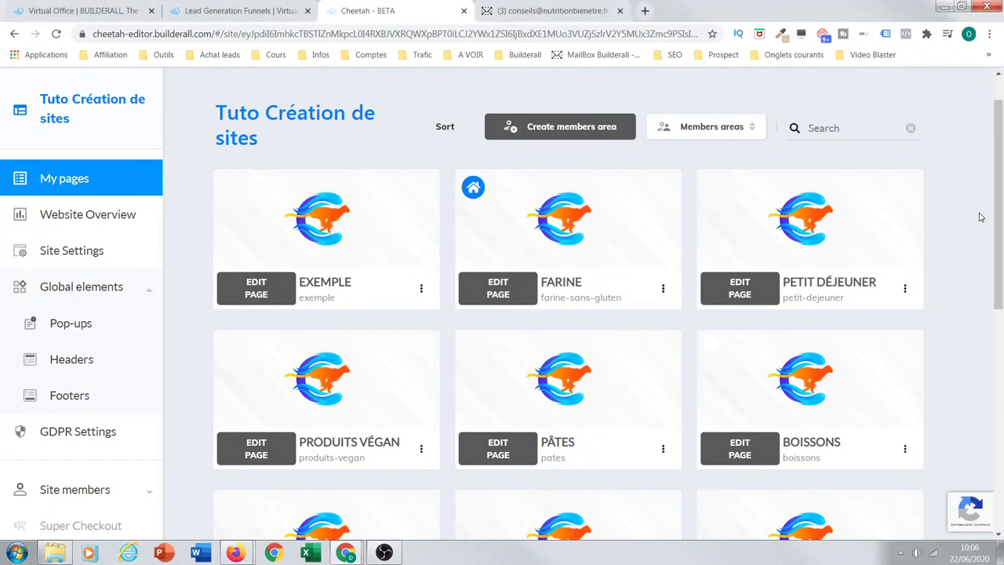
# Step: Look through the existing pages of the Tuto Création de sites website
pyautogui.moveTo(993, 166); pyautogui.dragTo(995, 98)
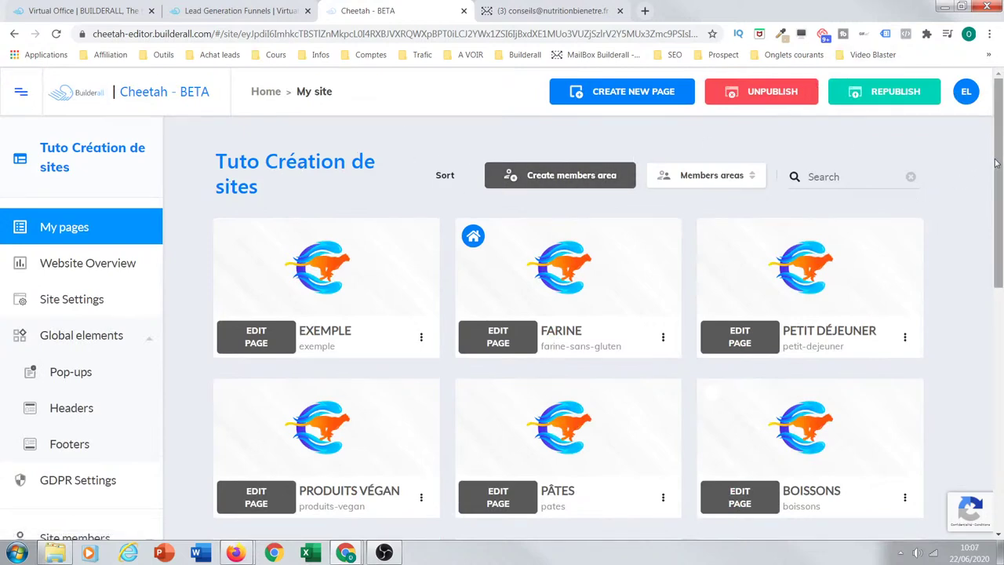
pyautogui.moveTo(997, 139); pyautogui.dragTo(985, 200)
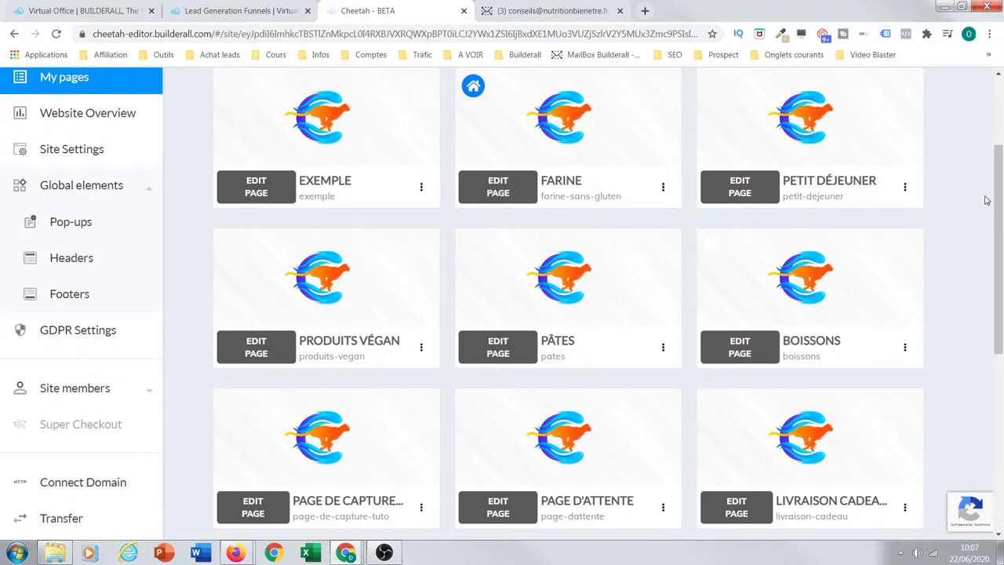
pyautogui.moveTo(999, 308); pyautogui.dragTo(999, 241)
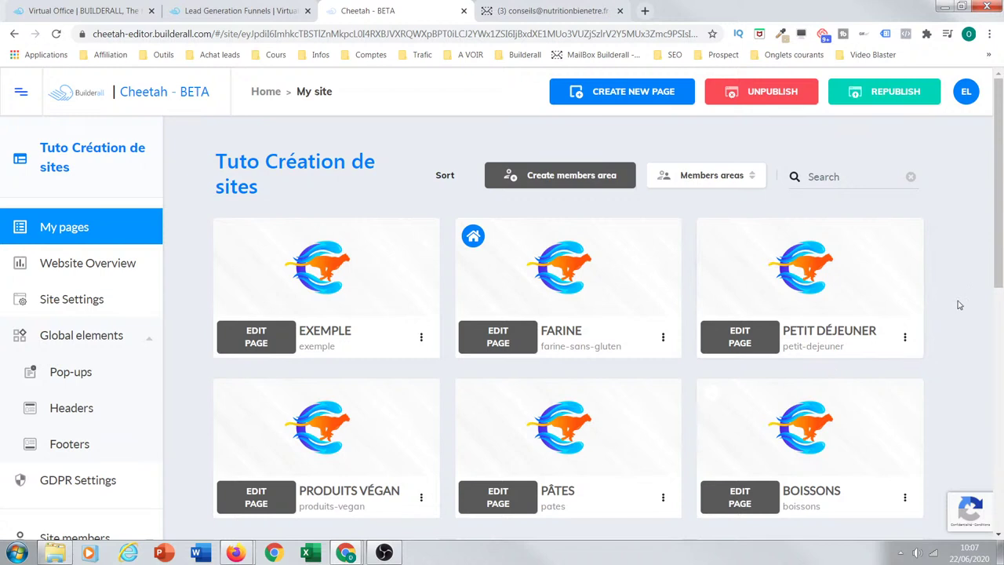
pyautogui.moveTo(888, 269)
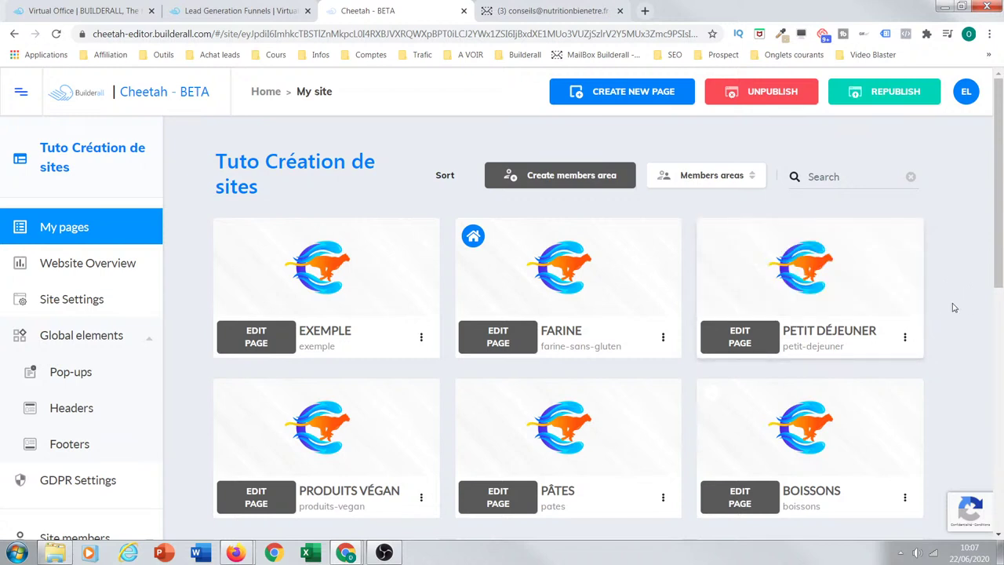
pyautogui.moveTo(998, 220)
pyautogui.mouseDown()
pyautogui.moveTo(999, 338)
pyautogui.moveTo(999, 218)
pyautogui.mouseUp()
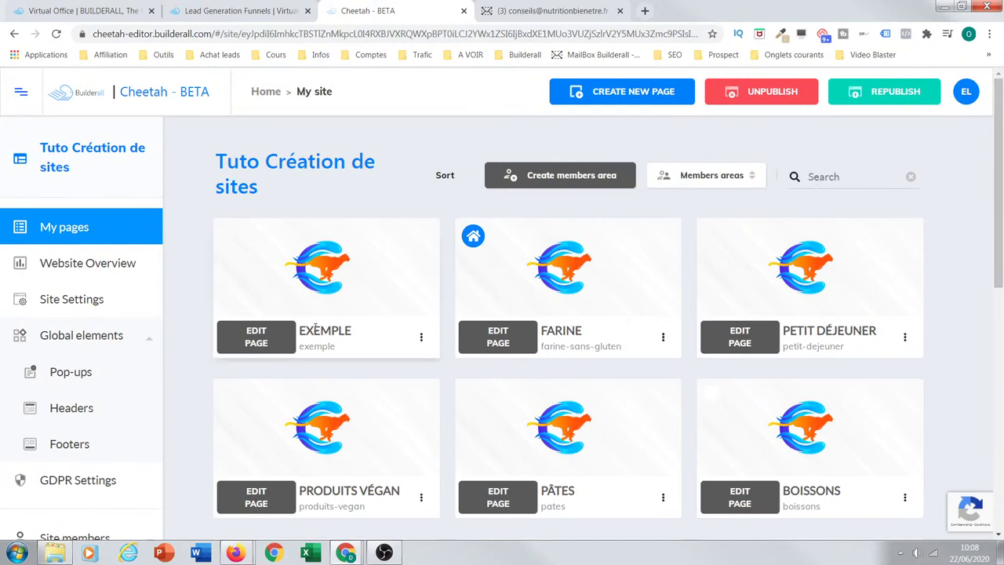
pyautogui.moveTo(999, 202); pyautogui.dragTo(998, 361)
pyautogui.scroll(6, 224, 280)
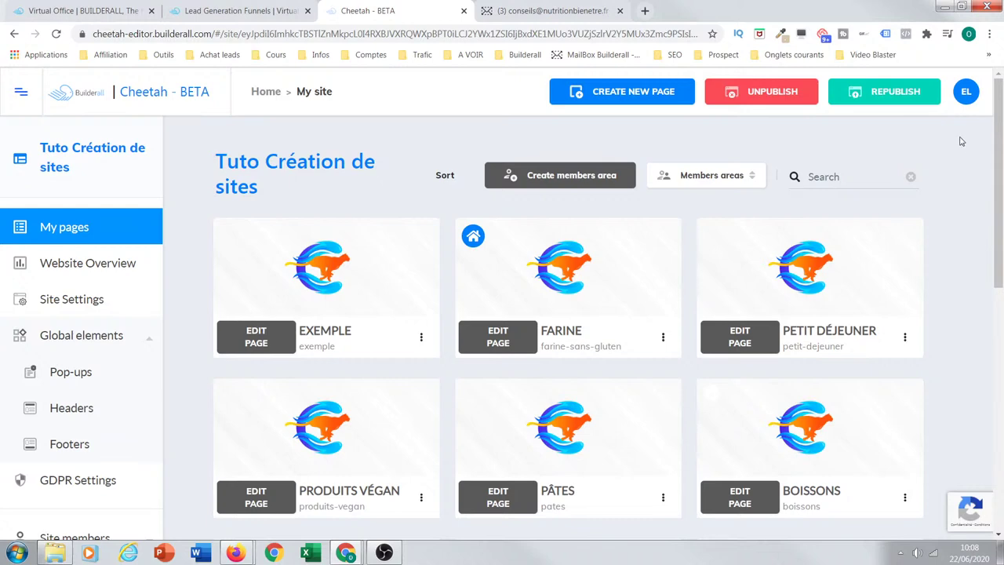
# Step: Start creating a new page in the site and name it "Cours en ligne"
pyautogui.moveTo(999, 114); pyautogui.dragTo(989, 257)
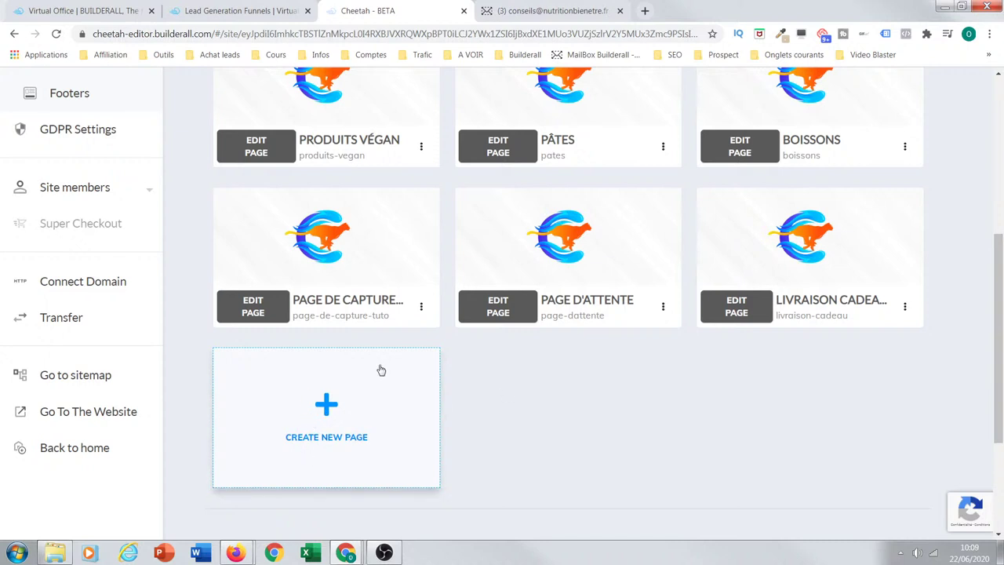
pyautogui.click(326, 412)
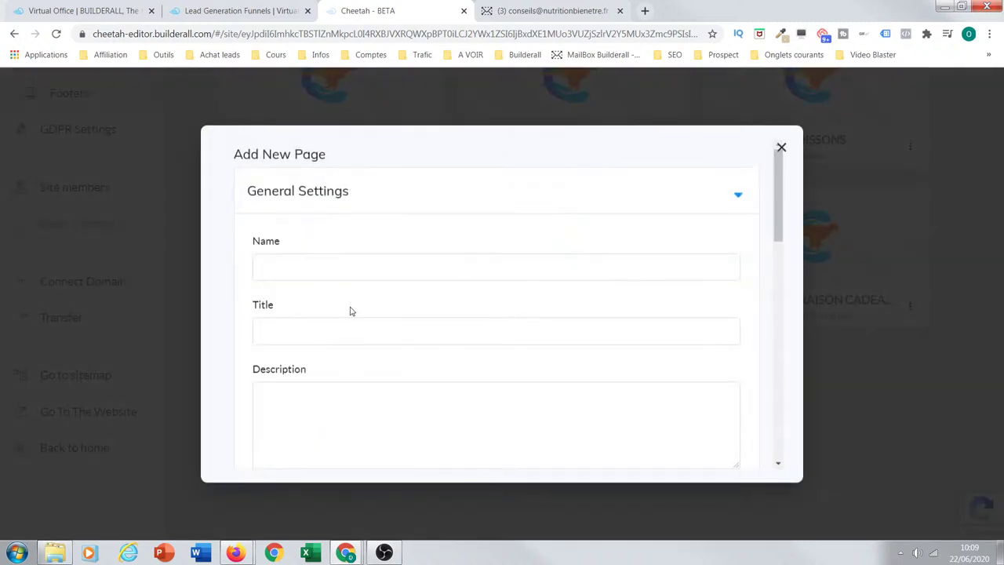
pyautogui.moveTo(776, 213)
pyautogui.mouseDown()
pyautogui.moveTo(775, 274)
pyautogui.moveTo(764, 207)
pyautogui.mouseUp()
pyautogui.click(321, 267)
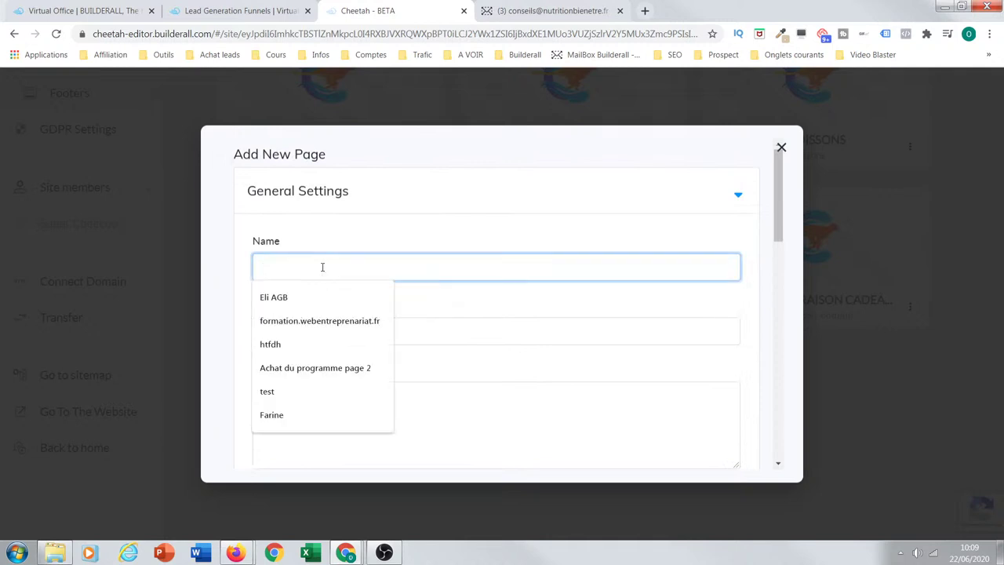
pyautogui.write('Cours de')
pyautogui.press('BackSpace')
pyautogui.press('BackSpace')
pyautogui.write('e')
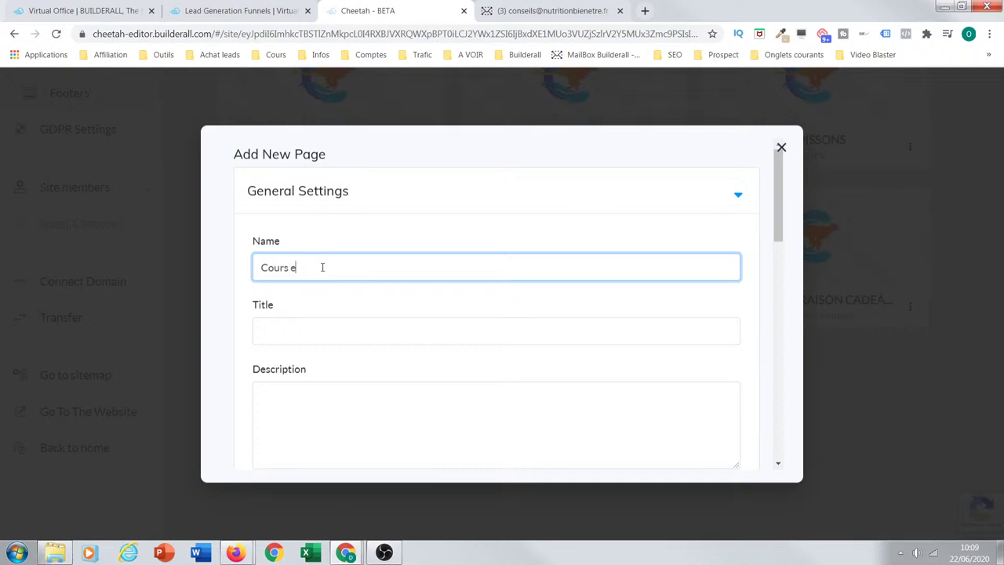
pyautogui.write('n ligne')
# Step: Copy the page name "Cours en ligne" into the new page's title and description
pyautogui.moveTo(334, 272); pyautogui.dragTo(238, 278)
pyautogui.hotkey('ctrl', 'c')
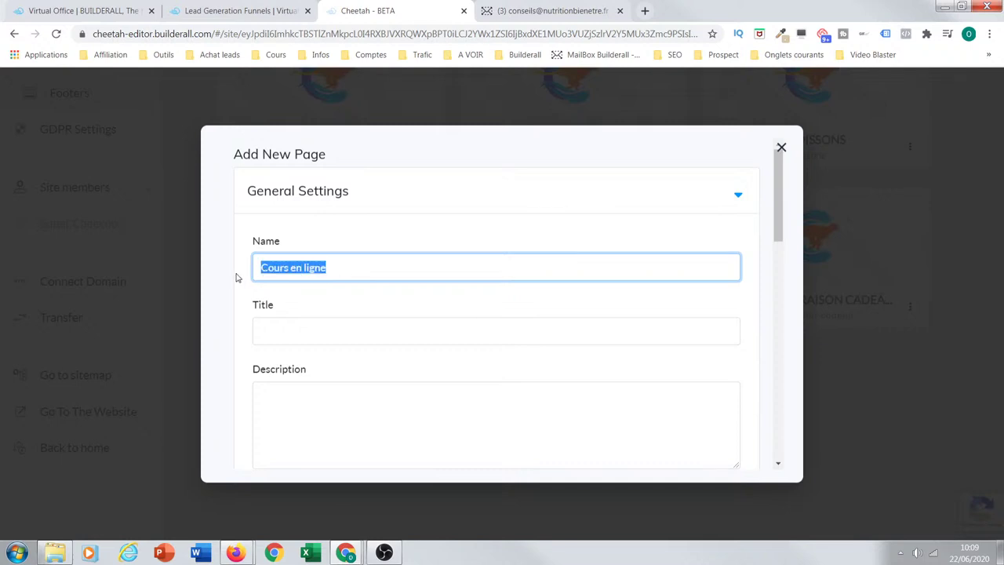
pyautogui.click(265, 334)
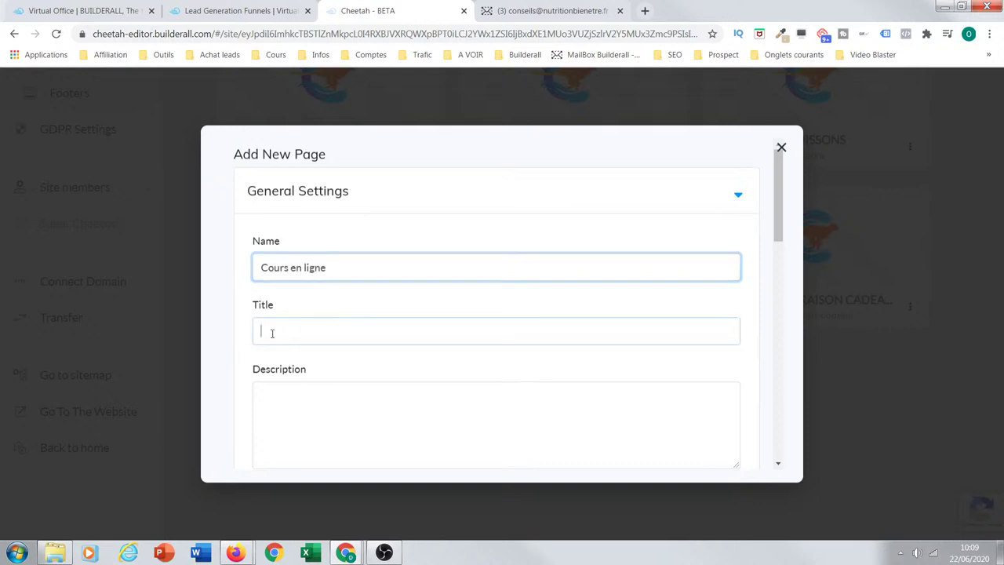
pyautogui.hotkey('ctrl', 'v')
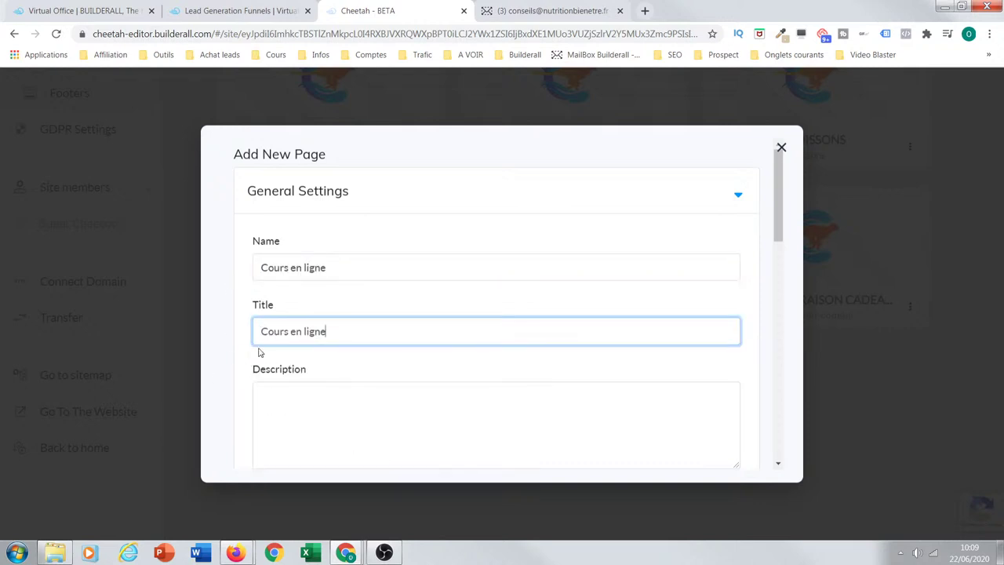
pyautogui.click(283, 391)
pyautogui.hotkey('ctrl', 'v')
# Step: Review the remaining new-page settings and save it with the blank page template
pyautogui.moveTo(778, 239); pyautogui.dragTo(755, 470)
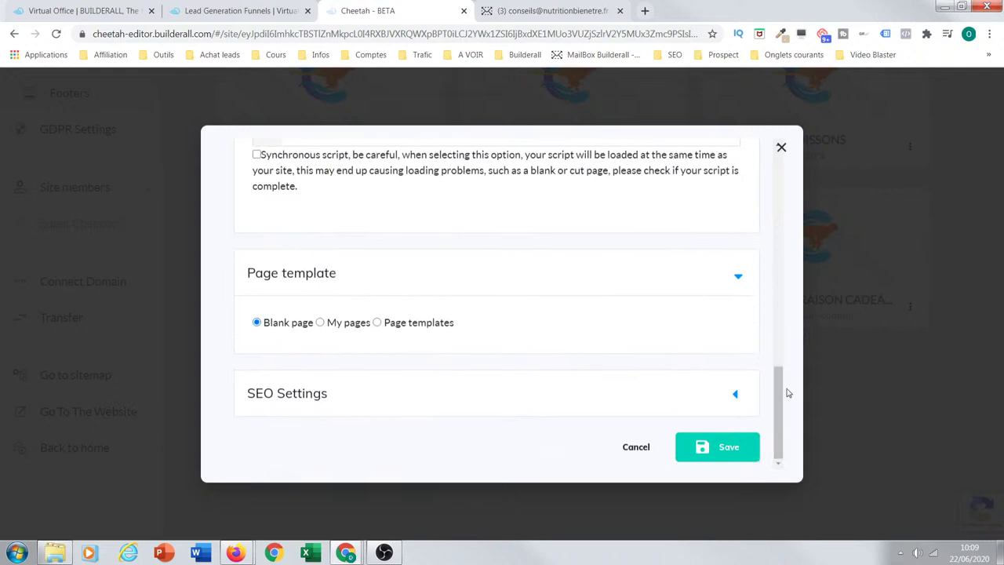
pyautogui.moveTo(780, 375); pyautogui.dragTo(756, 175)
pyautogui.moveTo(782, 235); pyautogui.dragTo(768, 474)
pyautogui.moveTo(783, 406); pyautogui.dragTo(779, 462)
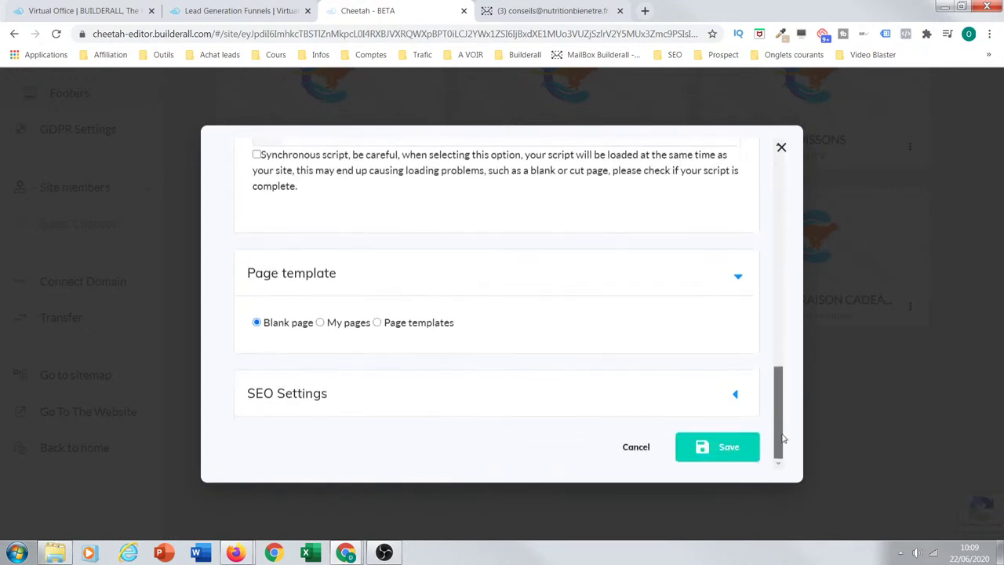
pyautogui.click(726, 458)
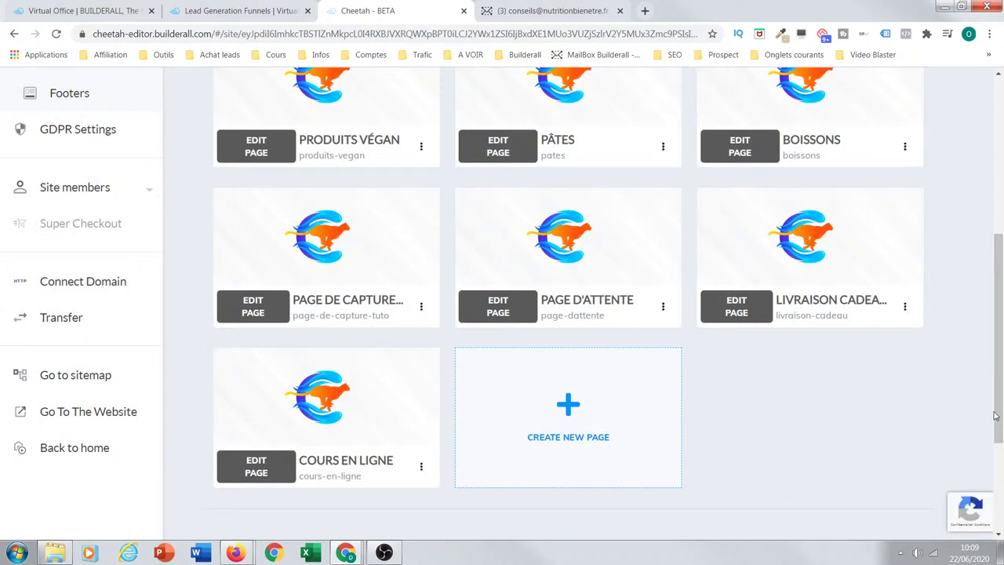
pyautogui.moveTo(992, 413)
pyautogui.mouseDown()
pyautogui.moveTo(992, 259)
pyautogui.moveTo(994, 408)
pyautogui.mouseUp()
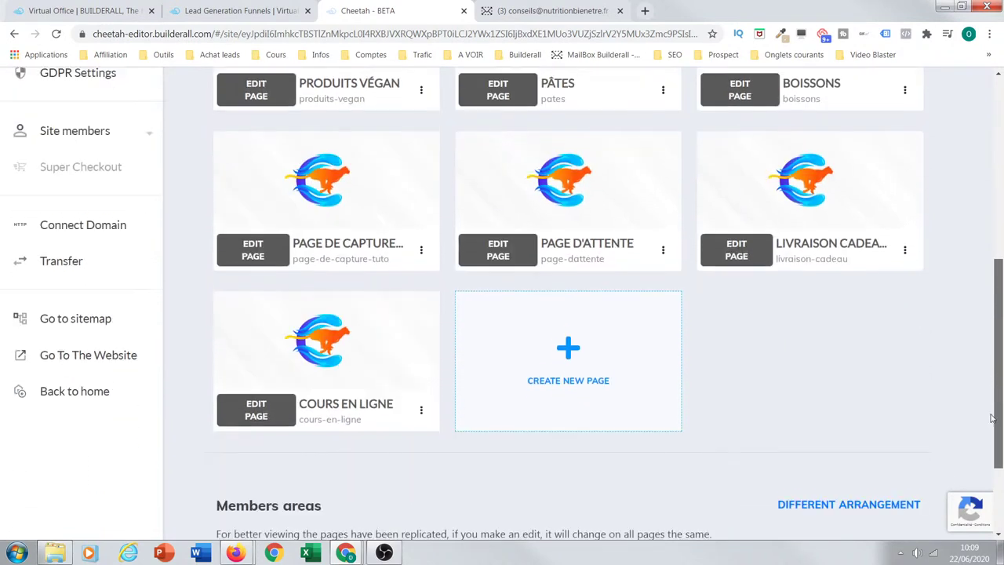
pyautogui.click(422, 400)
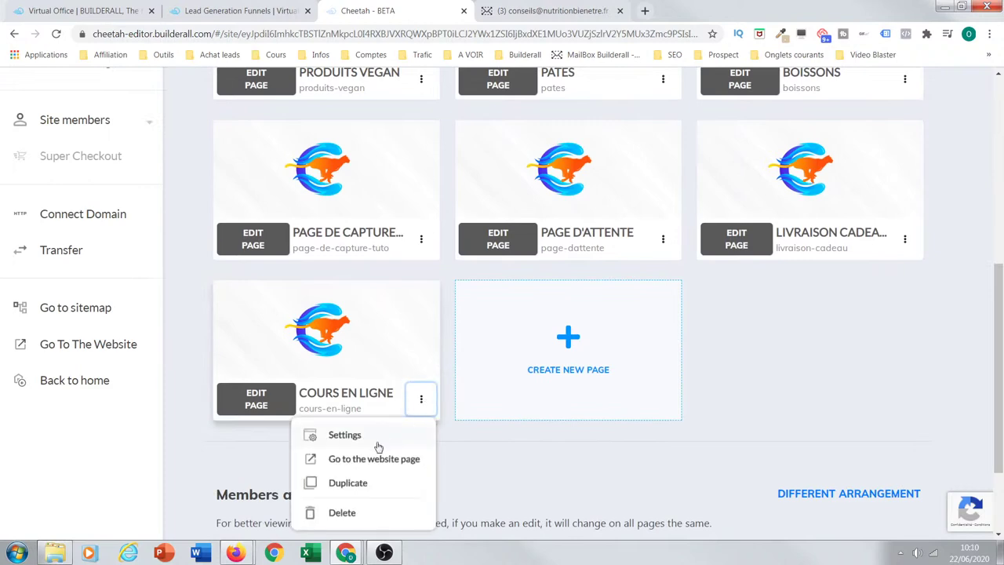
pyautogui.click(345, 435)
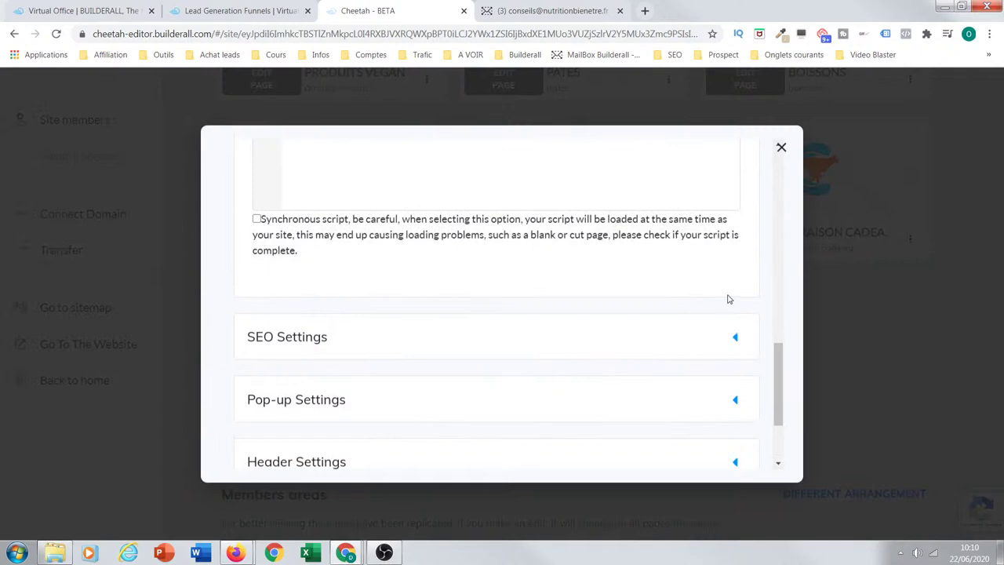
pyautogui.click(781, 148)
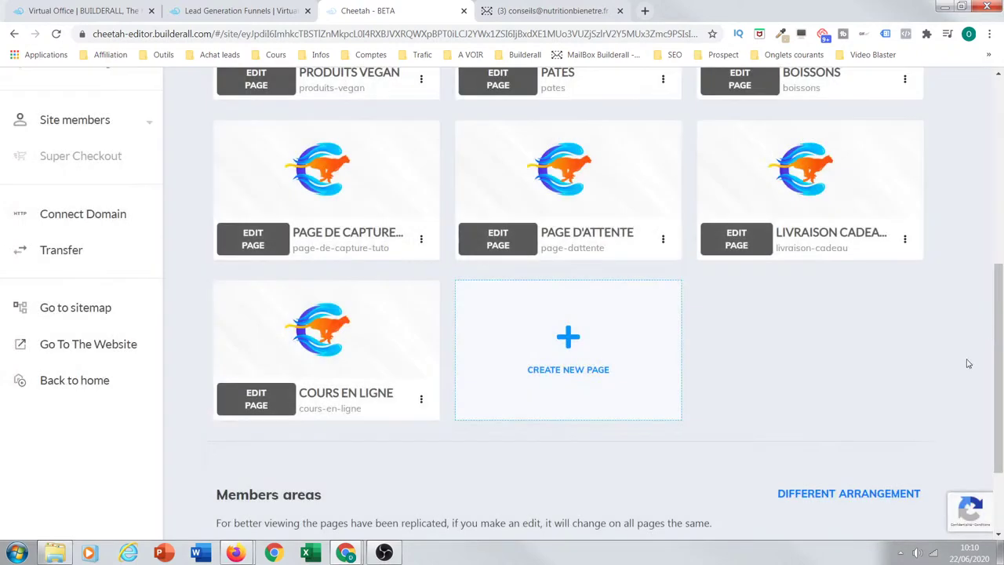
# Step: Switch the account's preferred interface language to French
pyautogui.moveTo(996, 336); pyautogui.dragTo(996, 146)
pyautogui.click(965, 91)
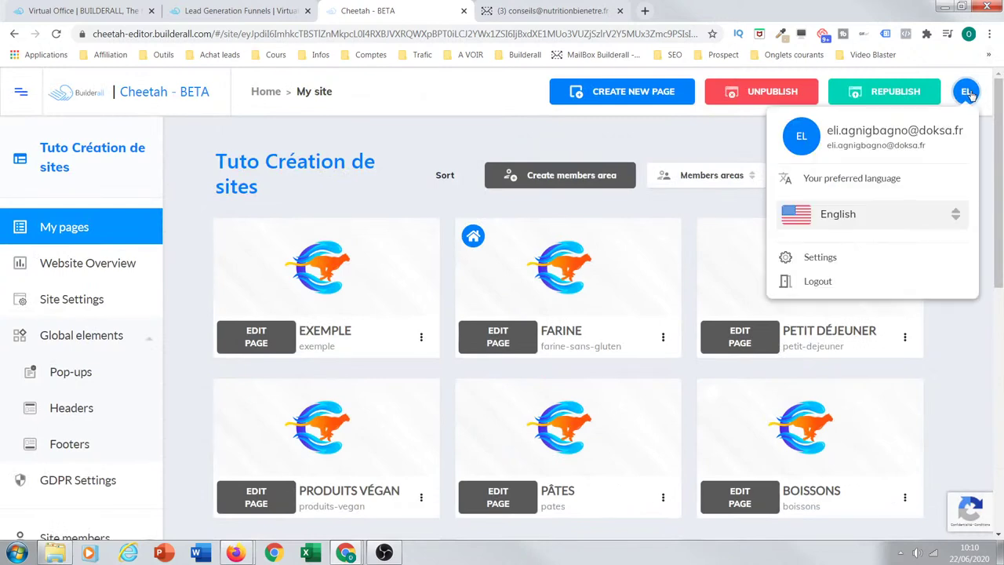
pyautogui.click(953, 221)
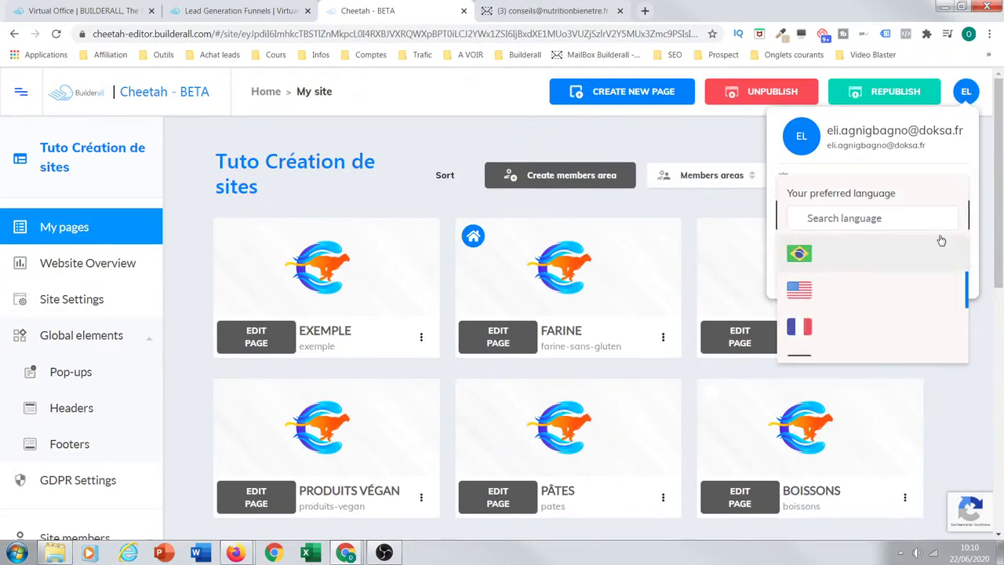
pyautogui.click(808, 327)
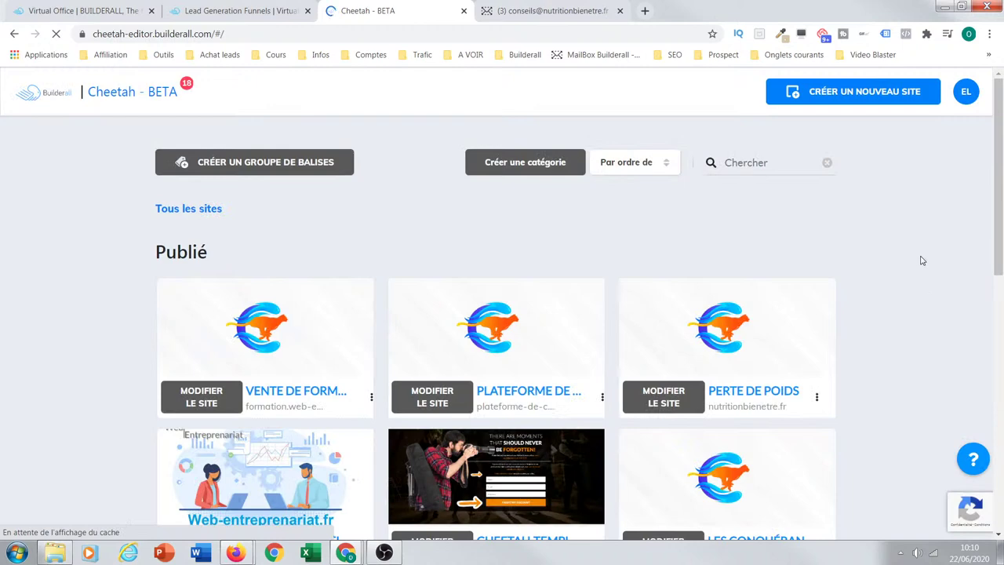
# Step: Find the Tuto Création de sites website among the published sites and open it for editing
pyautogui.moveTo(998, 209); pyautogui.dragTo(992, 470)
pyautogui.click(496, 298)
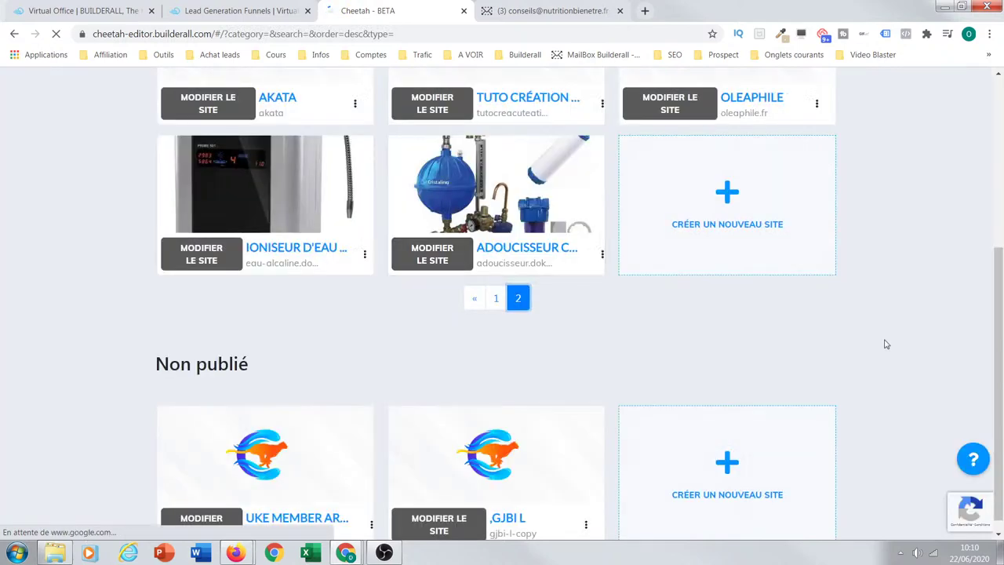
pyautogui.click(455, 107)
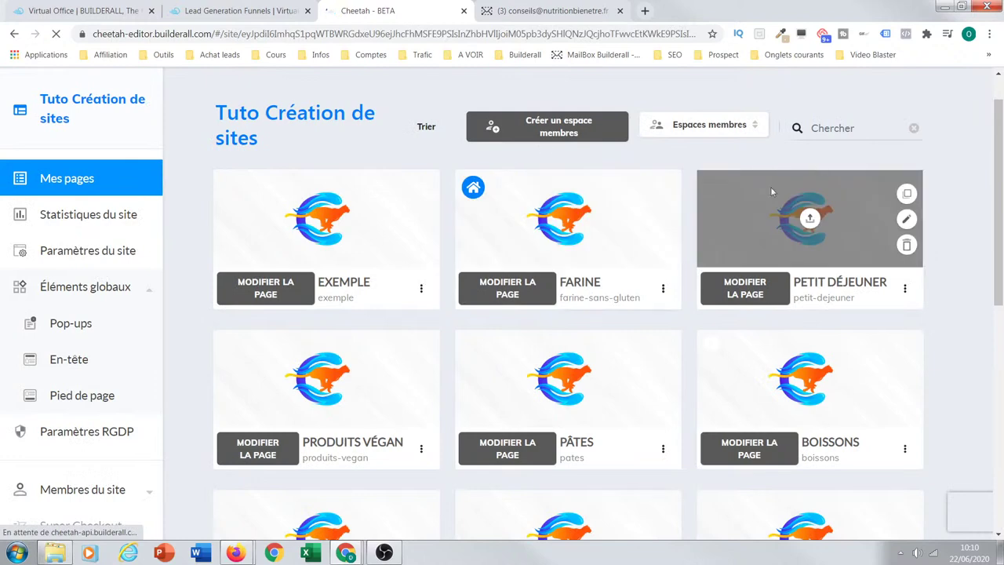
# Step: Enable the <noindex> tag in the SEO settings of the Cours en ligne page and save the page settings
pyautogui.scroll(-5, 984, 335)
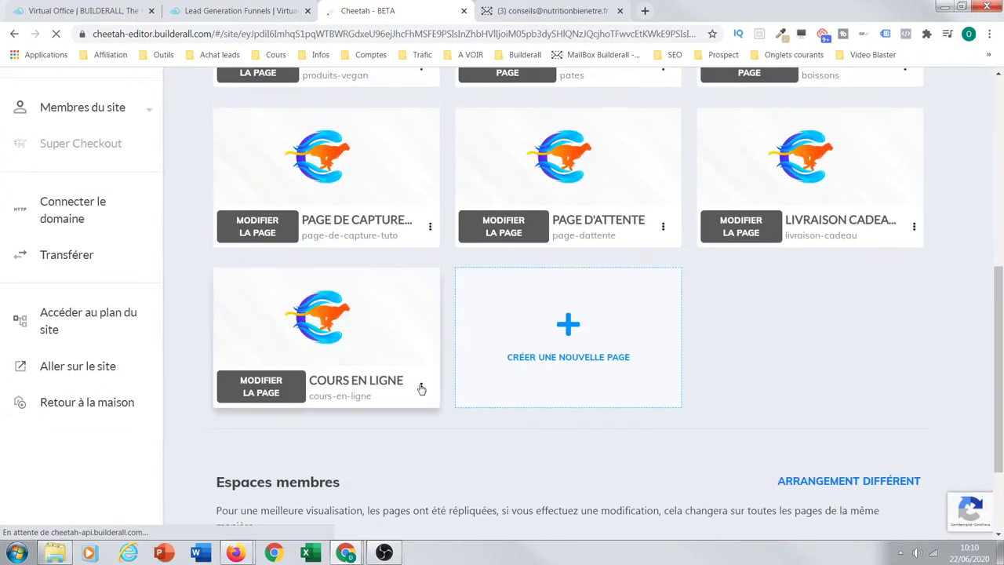
pyautogui.click(421, 387)
pyautogui.click(356, 425)
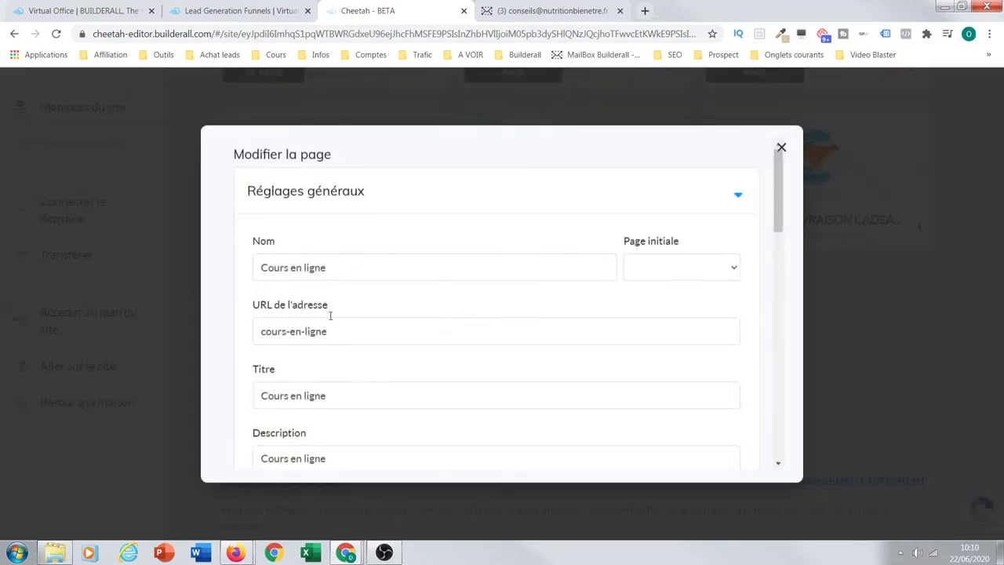
pyautogui.moveTo(775, 221); pyautogui.dragTo(773, 449)
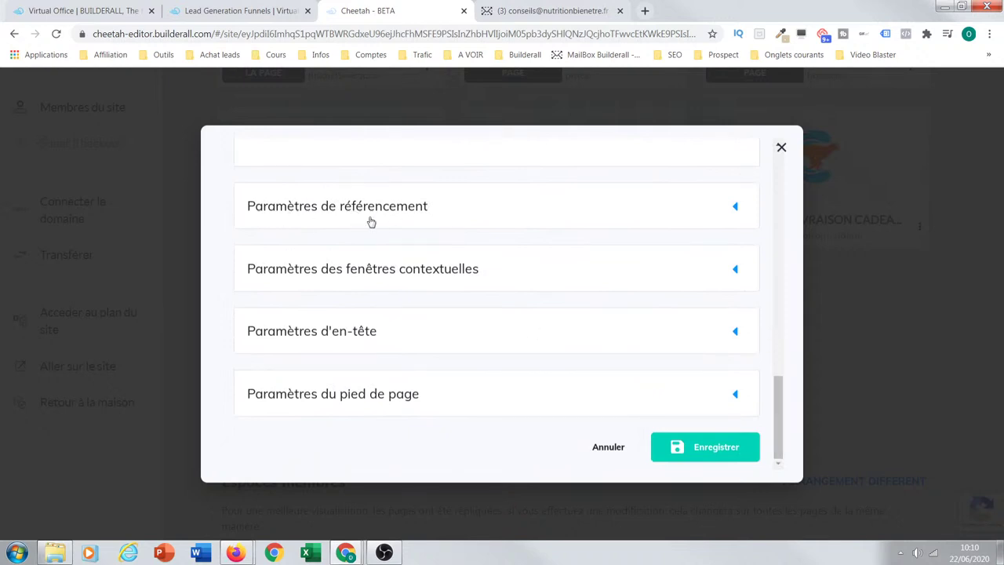
pyautogui.click(740, 209)
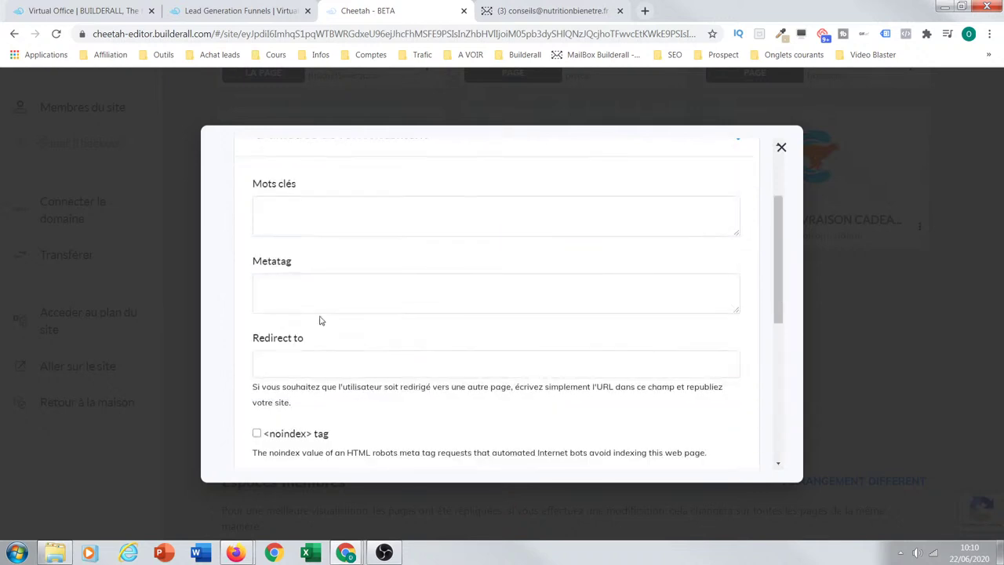
pyautogui.scroll(-2, 783, 299)
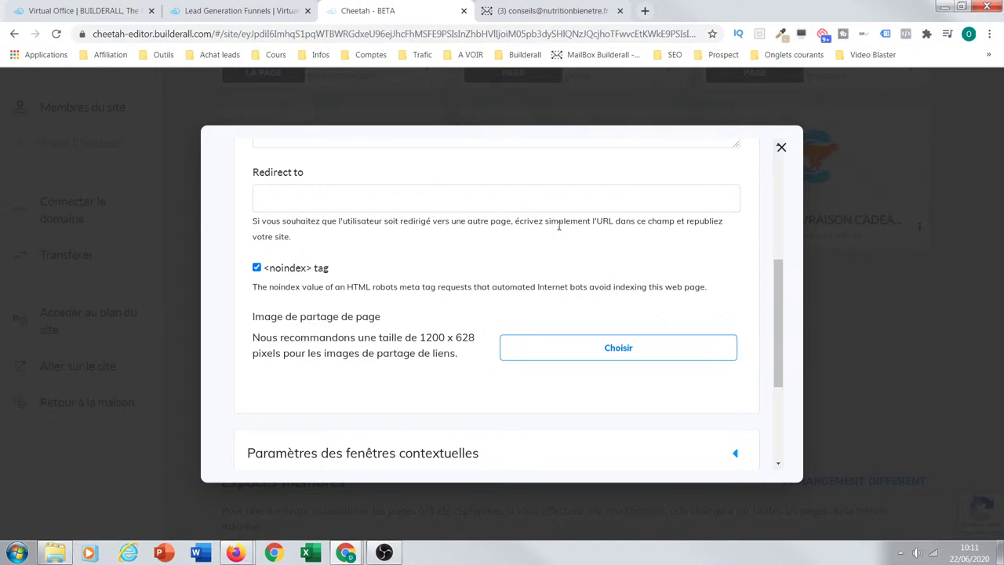
pyautogui.moveTo(784, 377); pyautogui.dragTo(804, 396)
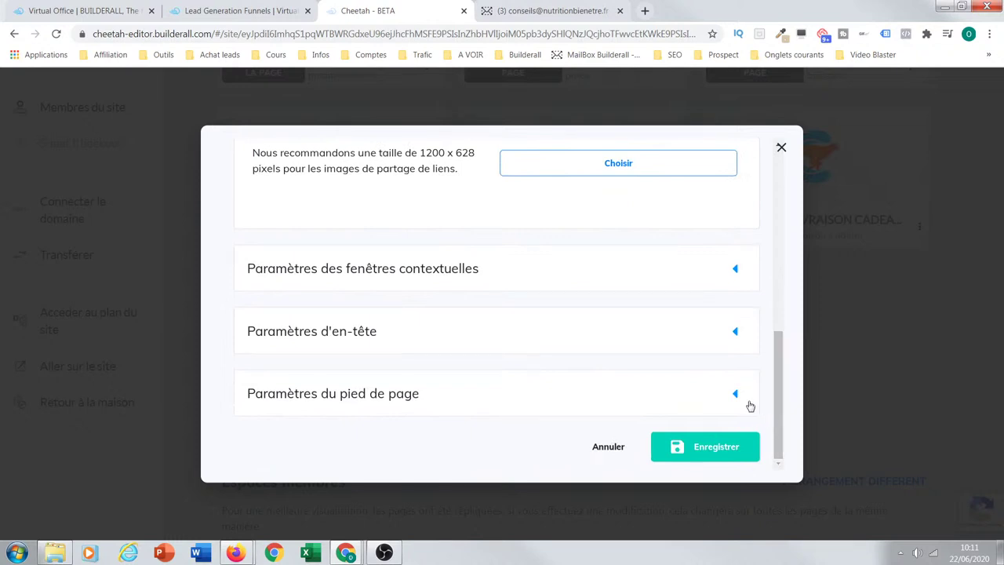
pyautogui.click(714, 445)
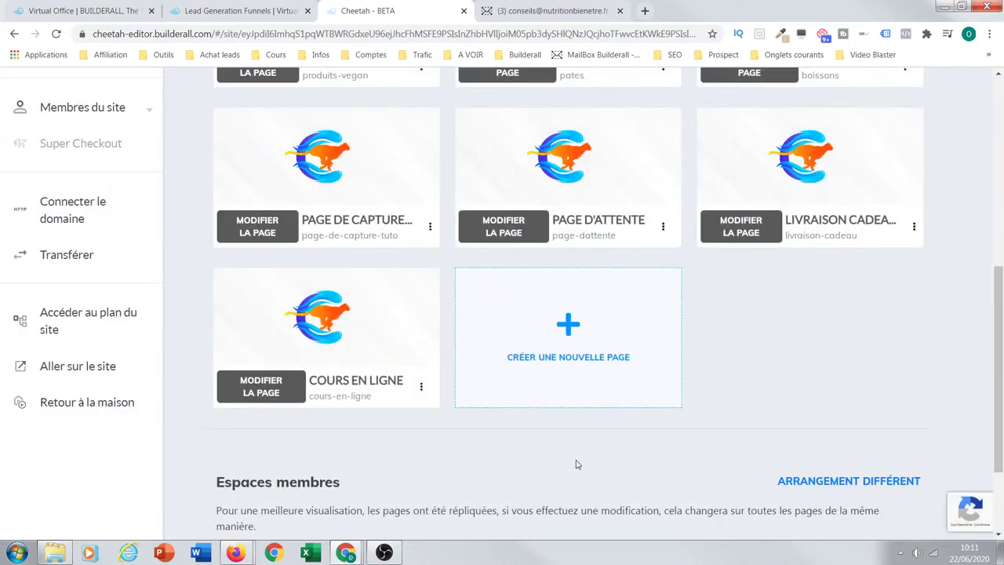
# Step: Open the Cours en ligne page in the editor and bring up the panels that can be added
pyautogui.click(258, 392)
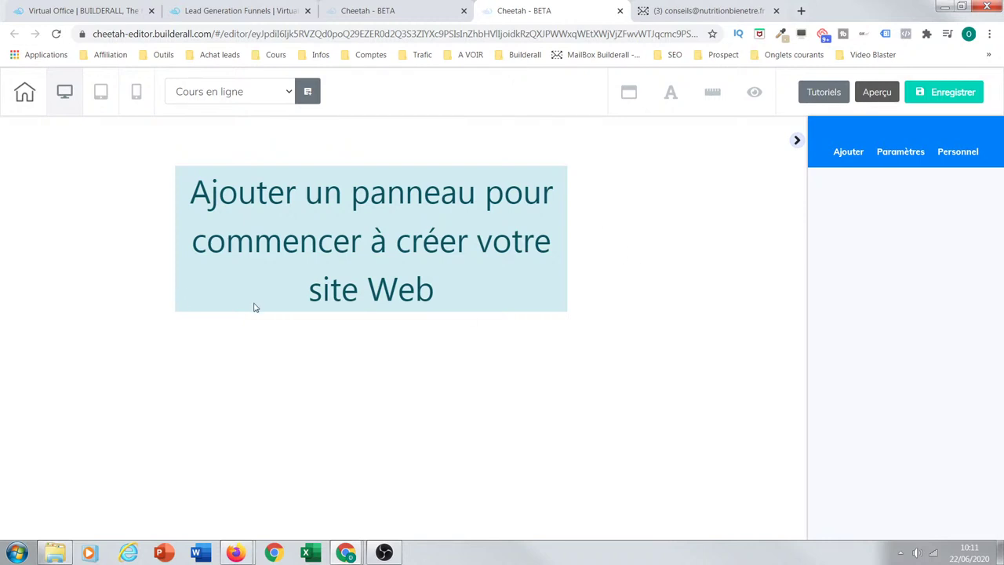
pyautogui.click(851, 153)
pyautogui.click(874, 198)
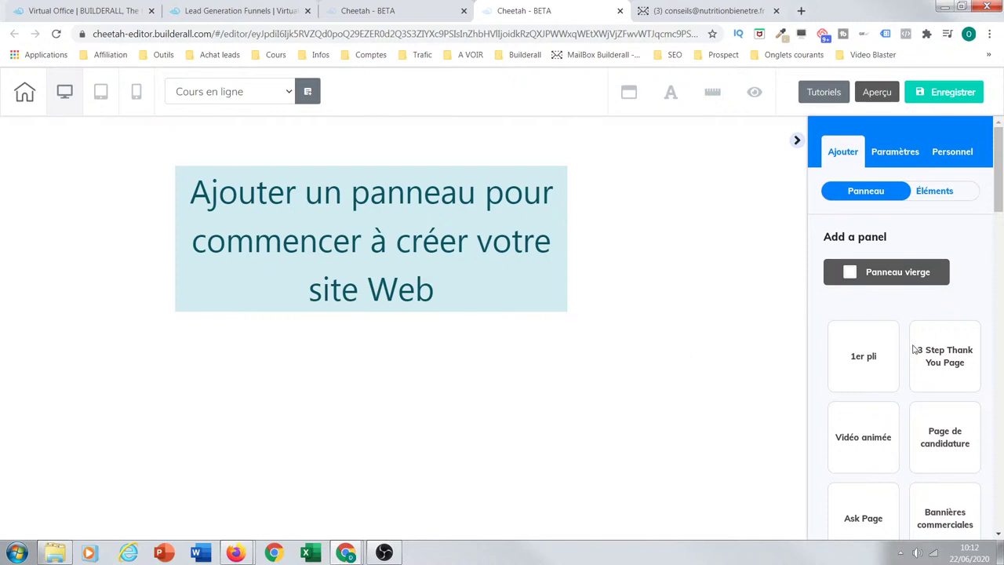
# Step: Examine the panel templates offered in both Membership Area categories, then return to the panel category list
pyautogui.moveTo(996, 206); pyautogui.dragTo(999, 392)
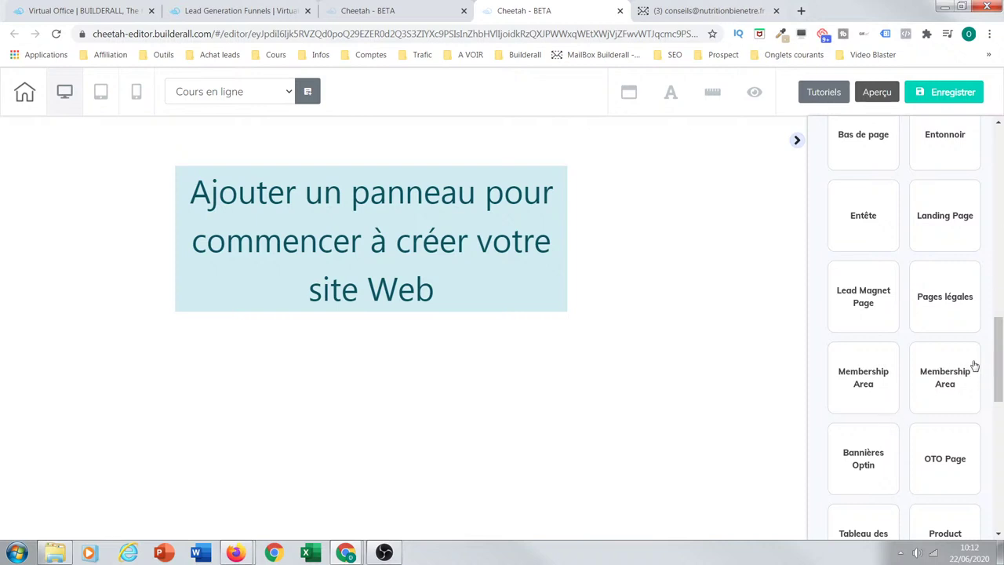
pyautogui.scroll(-1, 997, 359)
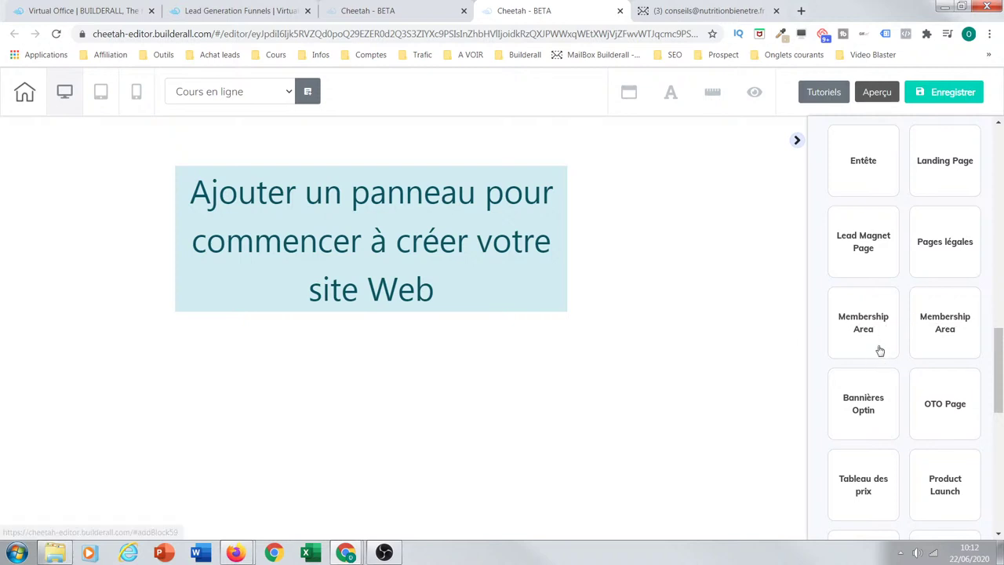
pyautogui.click(860, 331)
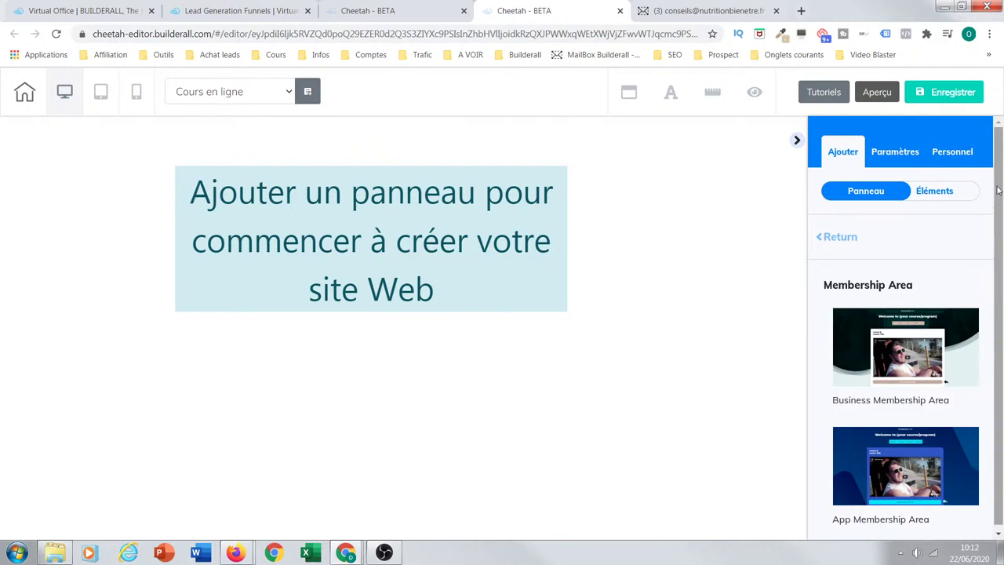
pyautogui.moveTo(999, 179); pyautogui.dragTo(998, 284)
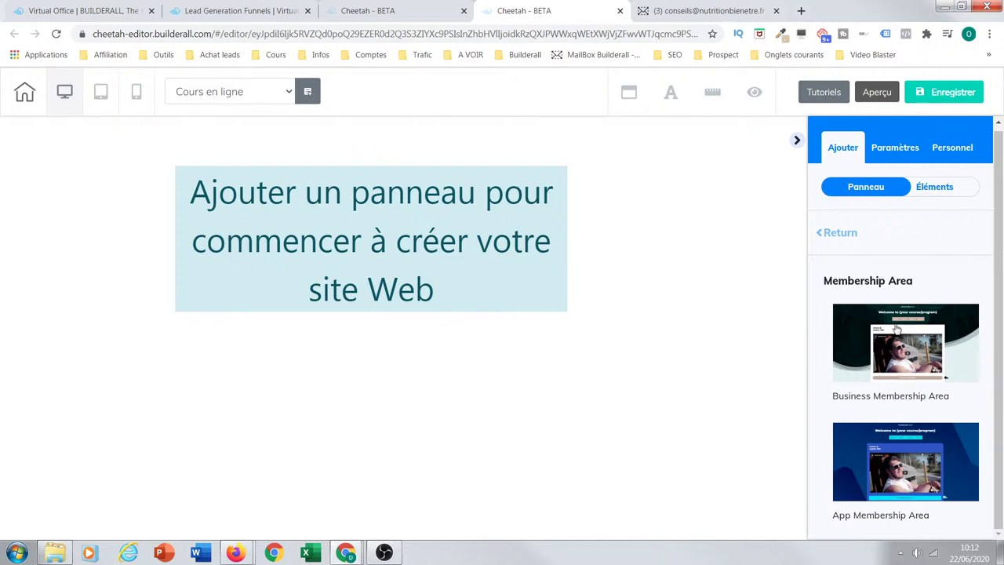
pyautogui.click(833, 233)
pyautogui.moveTo(993, 204); pyautogui.dragTo(968, 406)
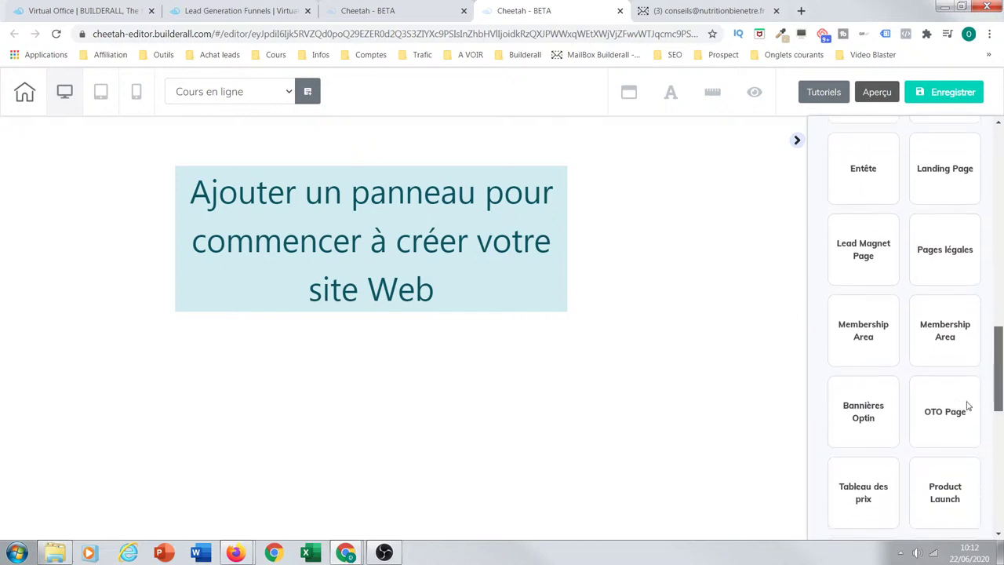
pyautogui.click(950, 351)
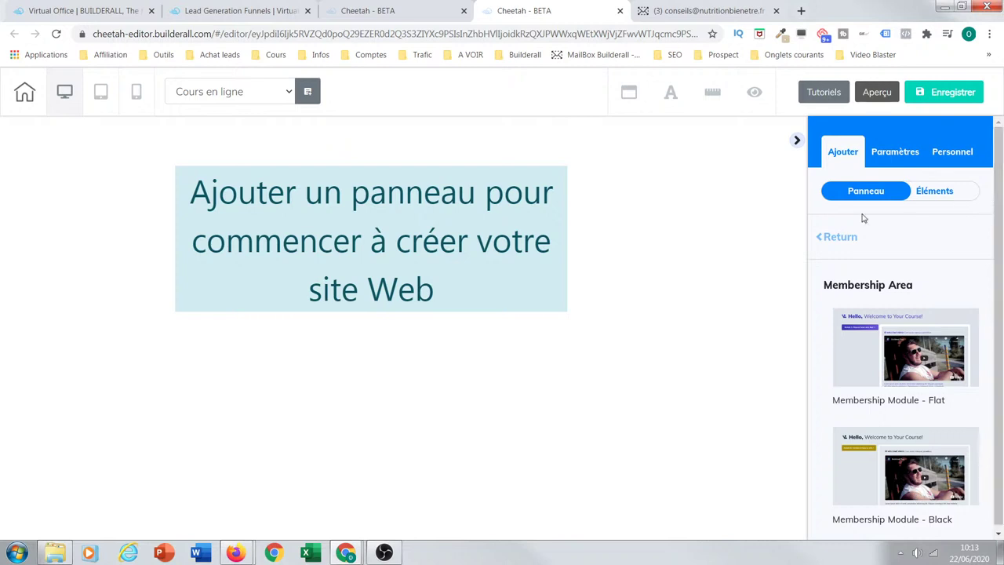
pyautogui.click(831, 237)
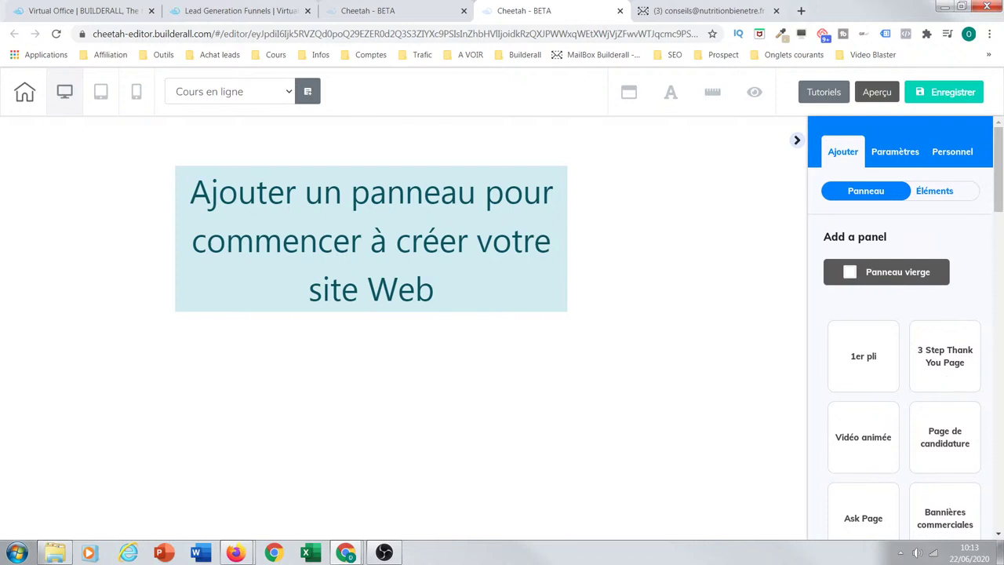
# Step: Add the dark blue Full Block - Theme 02 membership panel with lesson sidebar from the Blocs category to the page
pyautogui.moveTo(998, 202); pyautogui.dragTo(998, 237)
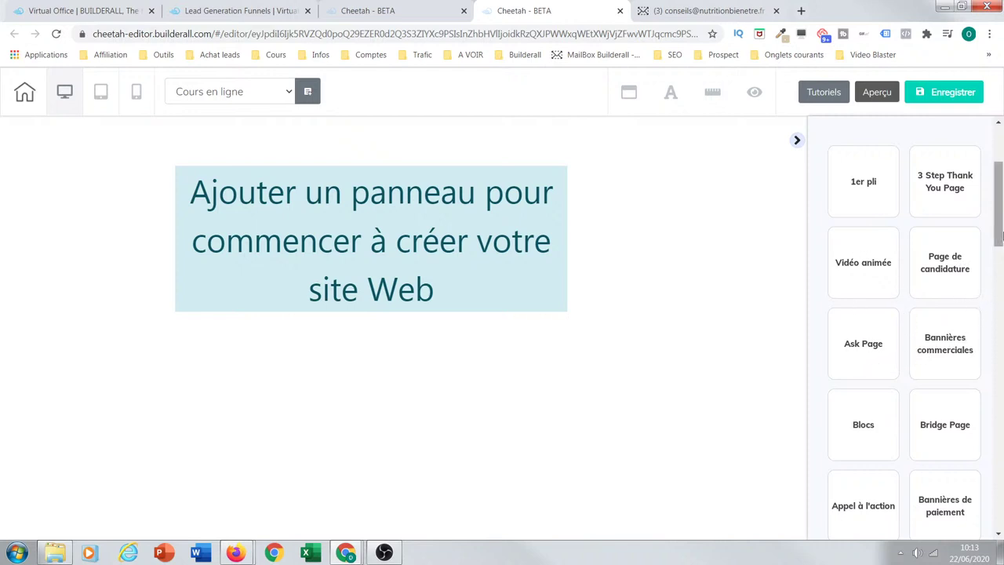
pyautogui.scroll(-2, 997, 235)
pyautogui.click(859, 238)
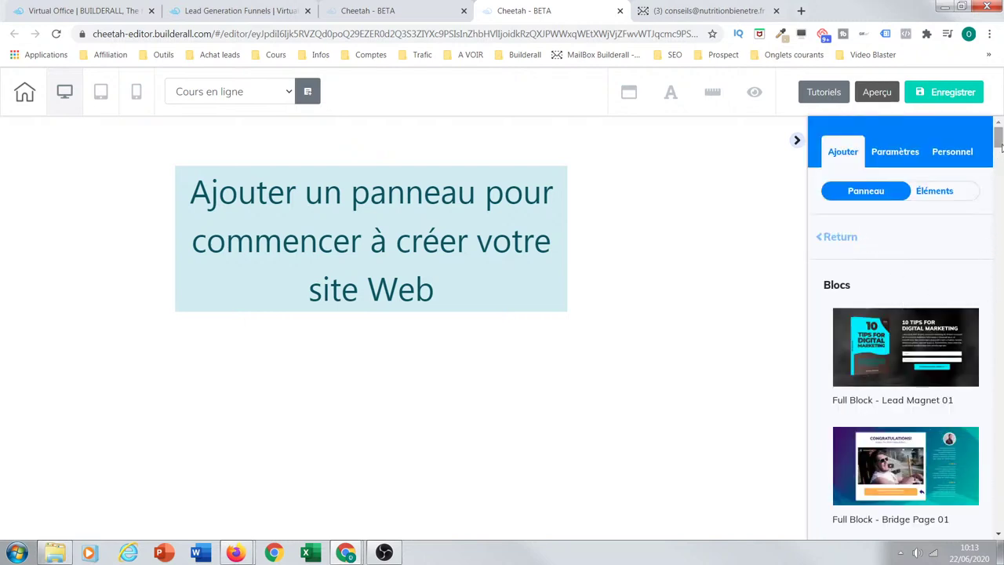
pyautogui.scroll(-1, 998, 157)
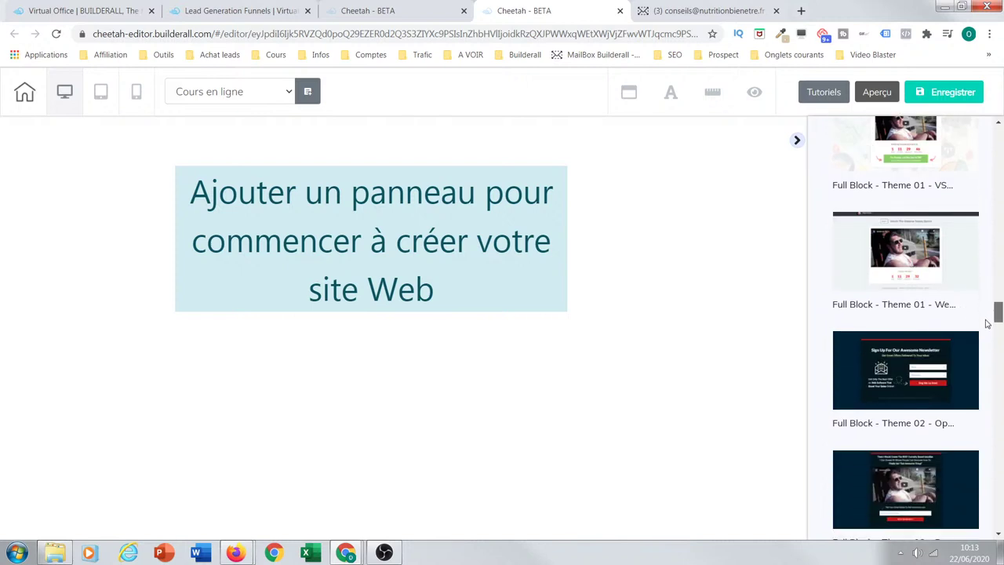
pyautogui.scroll(-5, 984, 342)
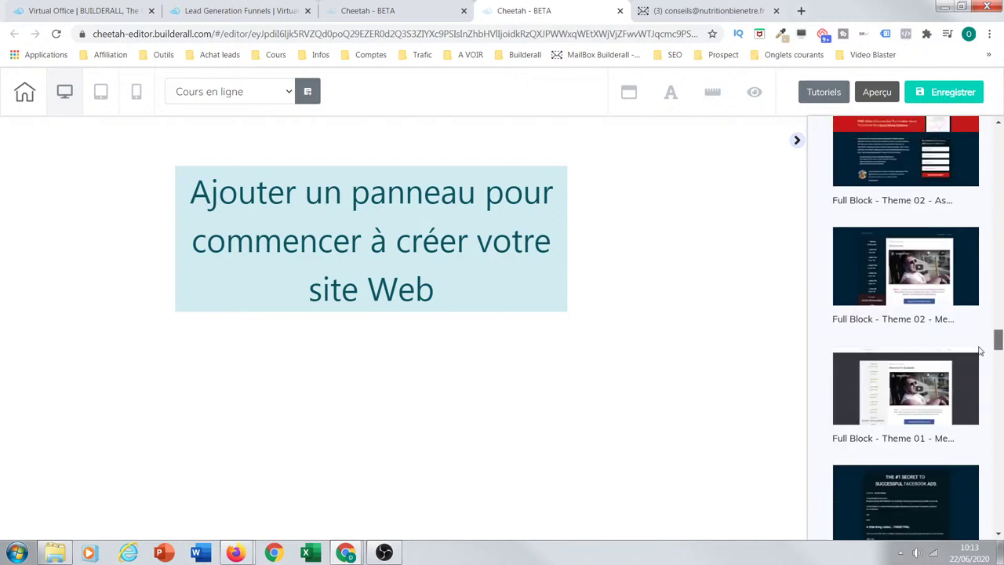
pyautogui.scroll(2, 979, 350)
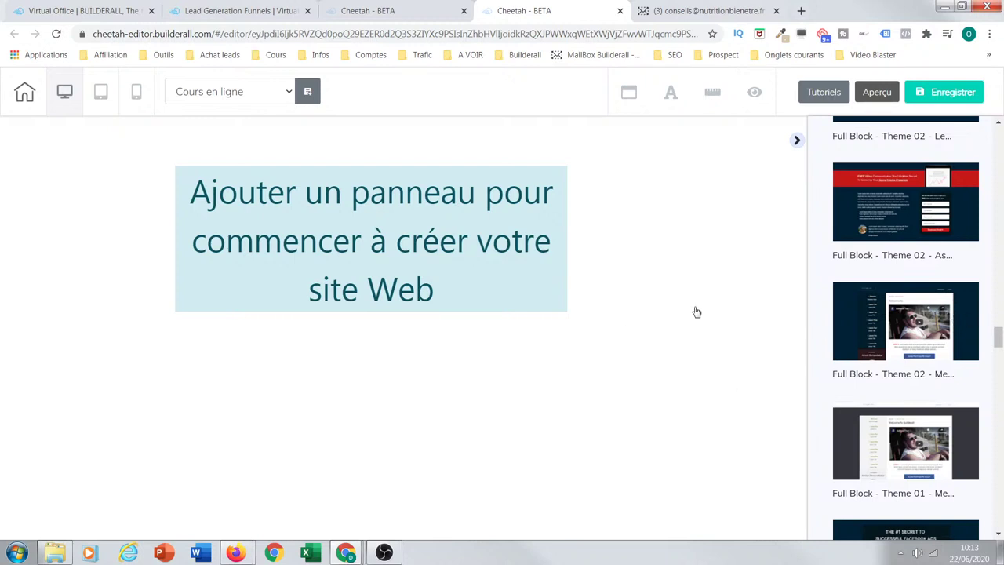
pyautogui.moveTo(693, 311); pyautogui.dragTo(692, 312)
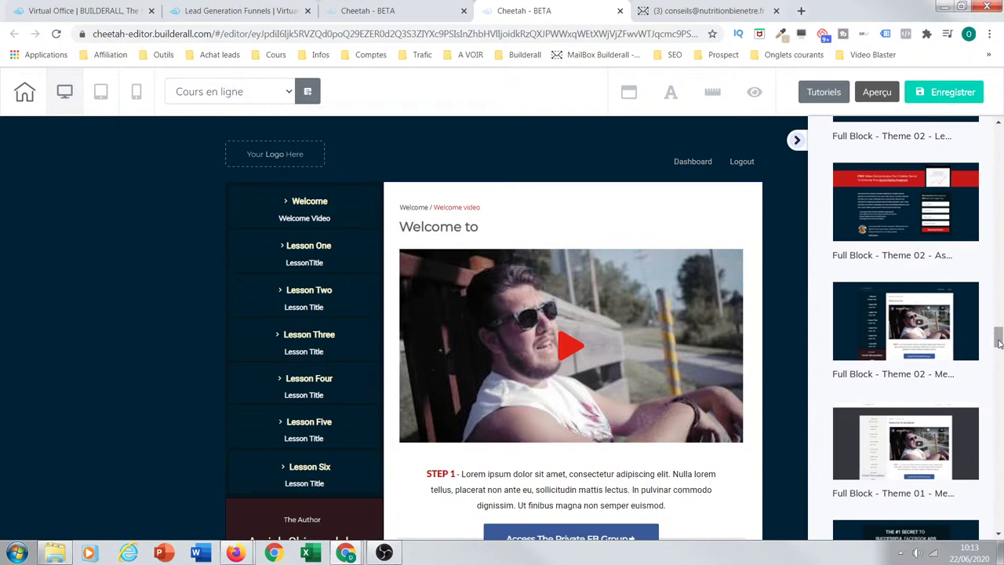
# Step: Look through the remaining Blocs templates, then collapse the editor sidebar and review the inserted membership panel
pyautogui.moveTo(997, 340); pyautogui.dragTo(988, 518)
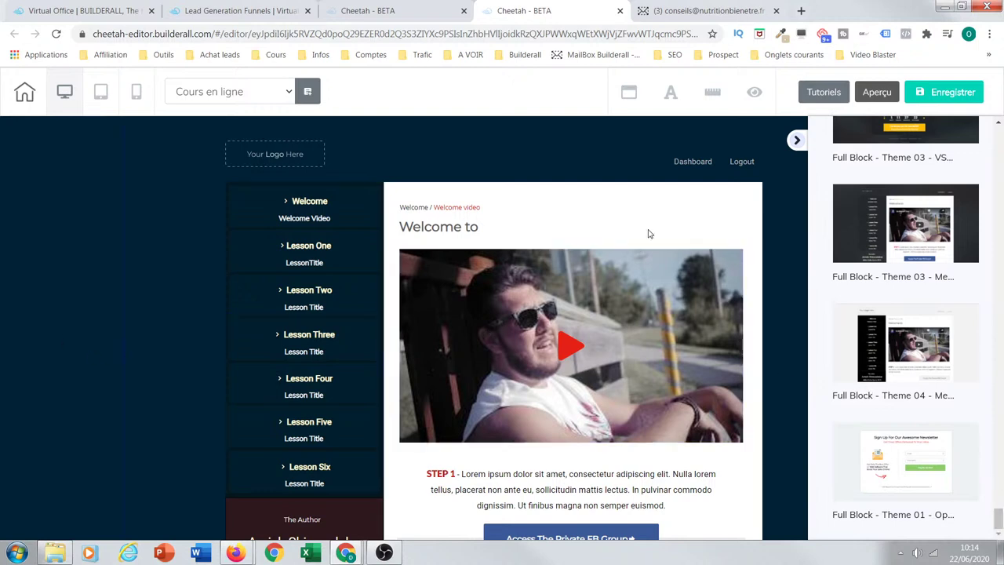
pyautogui.click(795, 142)
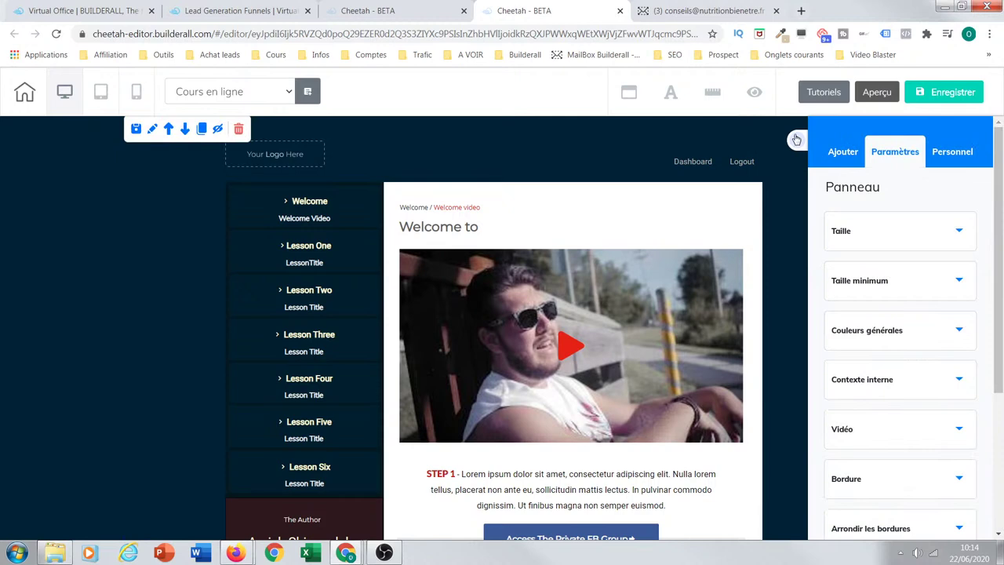
pyautogui.click(796, 141)
pyautogui.moveTo(999, 174); pyautogui.dragTo(965, 183)
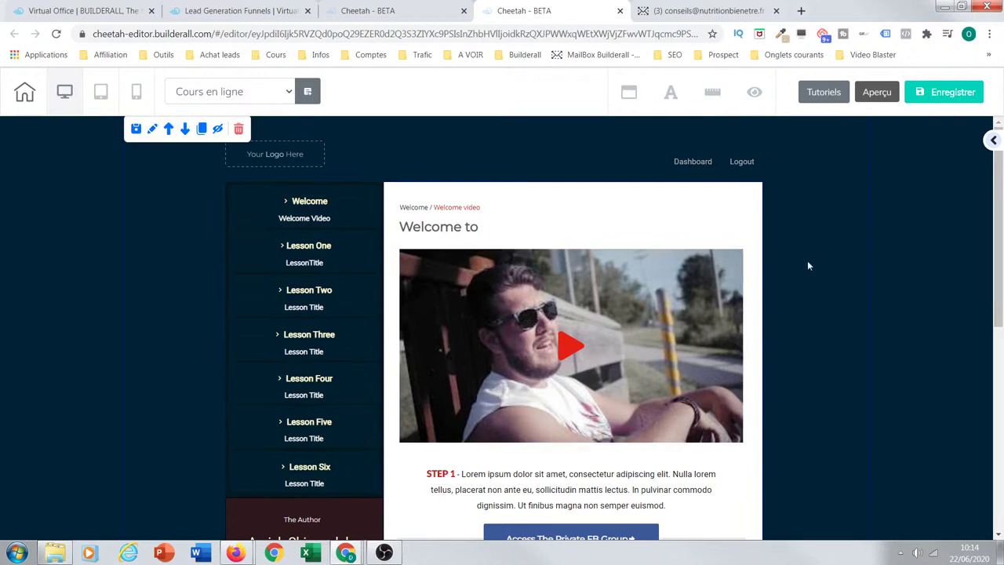
pyautogui.moveTo(997, 221); pyautogui.dragTo(994, 194)
pyautogui.moveTo(999, 239); pyautogui.dragTo(579, 137)
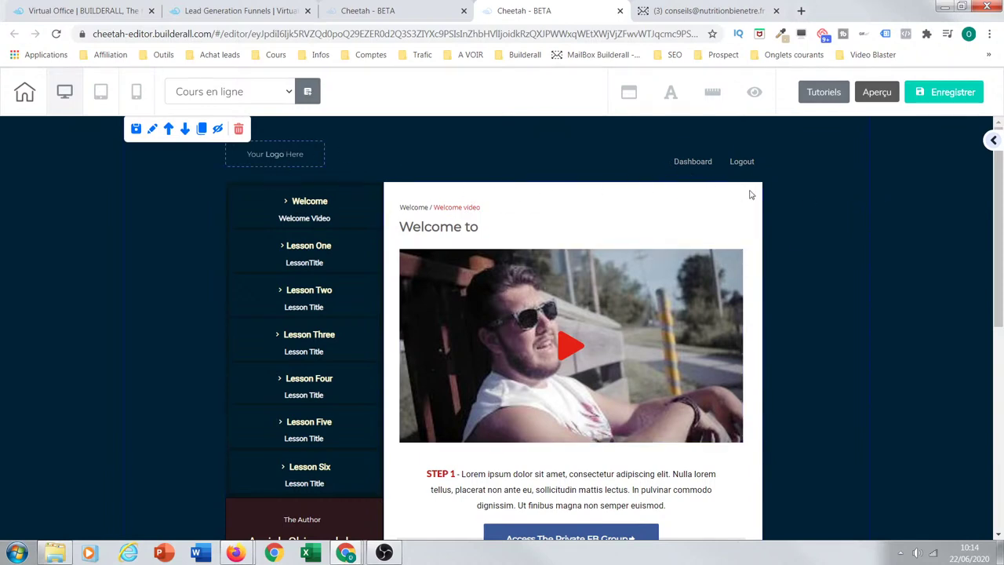
# Step: Check the mobile layout of the lesson page, then return to the desktop layout
pyautogui.click(137, 91)
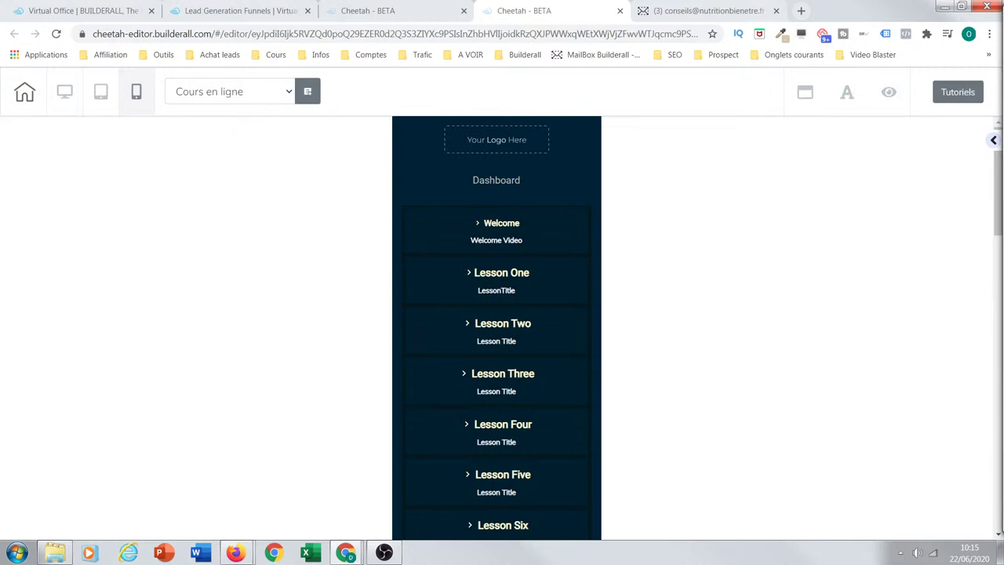
pyautogui.moveTo(1000, 191)
pyautogui.mouseDown()
pyautogui.moveTo(998, 311)
pyautogui.moveTo(992, 174)
pyautogui.moveTo(993, 253)
pyautogui.moveTo(993, 207)
pyautogui.mouseUp()
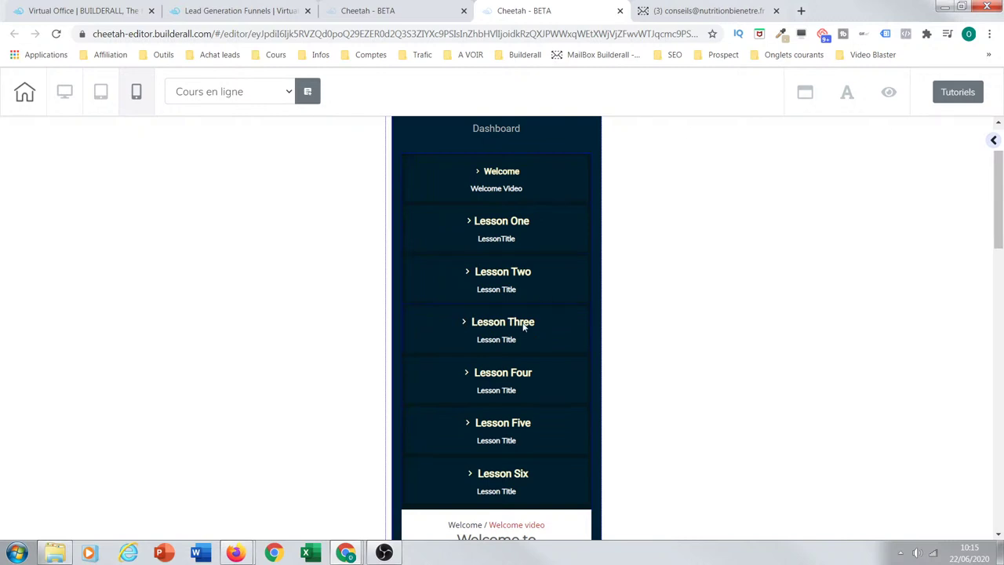
pyautogui.moveTo(992, 226); pyautogui.dragTo(846, 157)
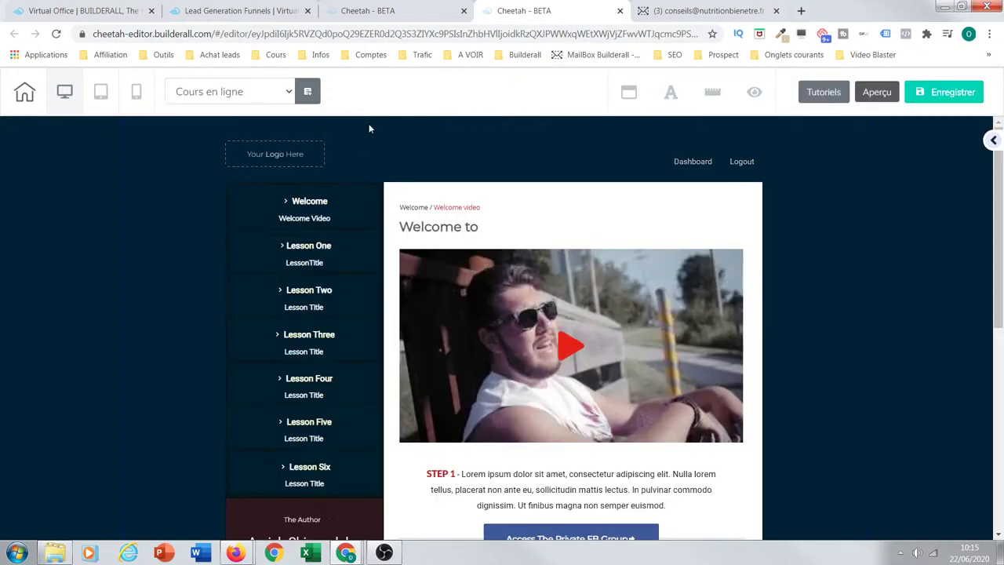
# Step: Open the general settings of the logo placeholder above the lesson list and bring up the image library to change it
pyautogui.click(298, 156)
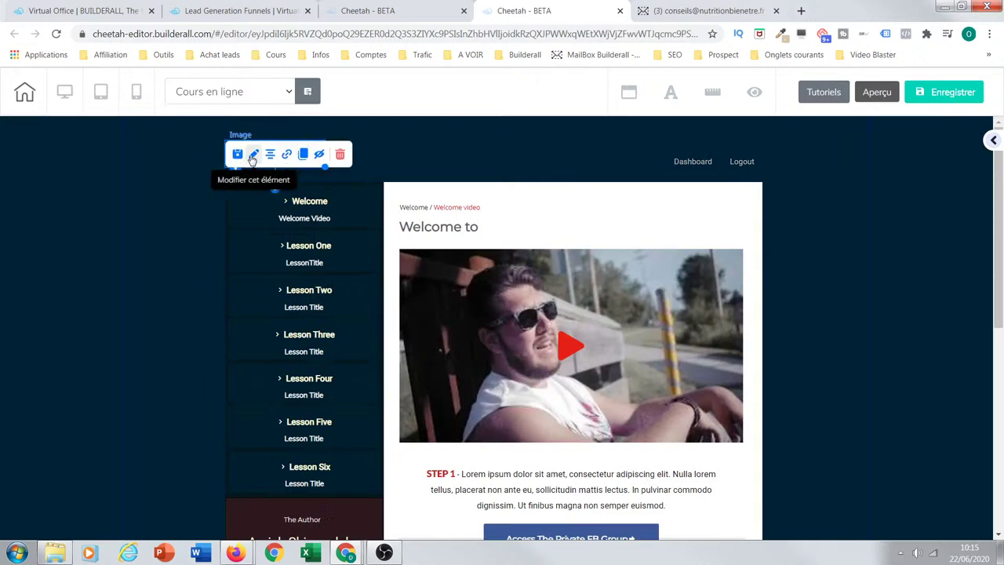
pyautogui.click(253, 156)
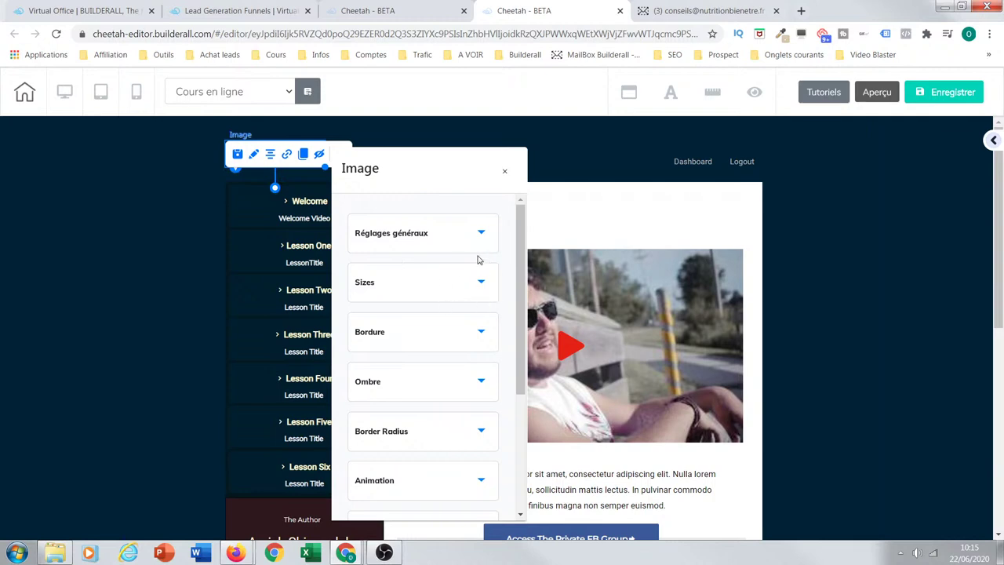
pyautogui.click(451, 236)
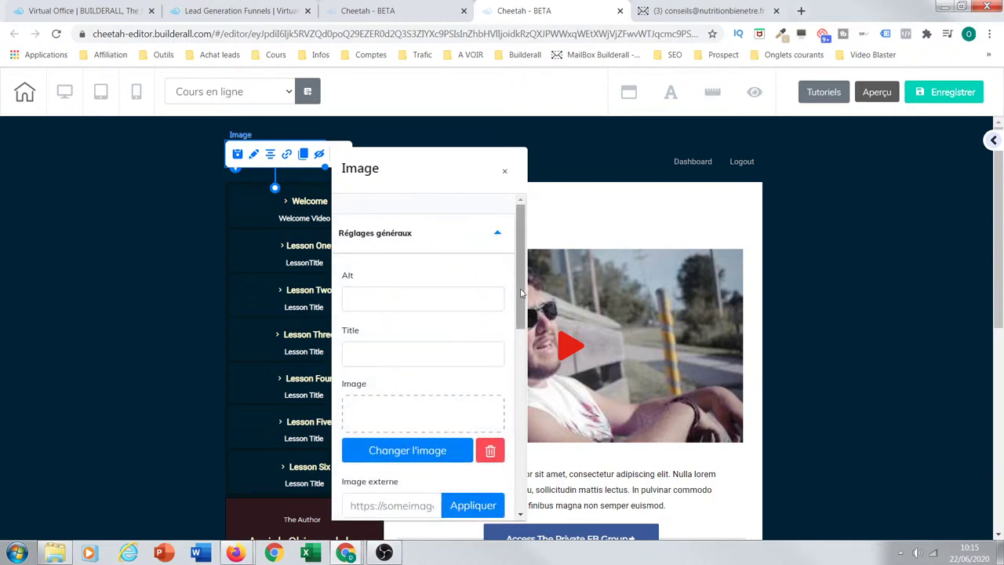
pyautogui.scroll(-2, 521, 293)
pyautogui.click(400, 338)
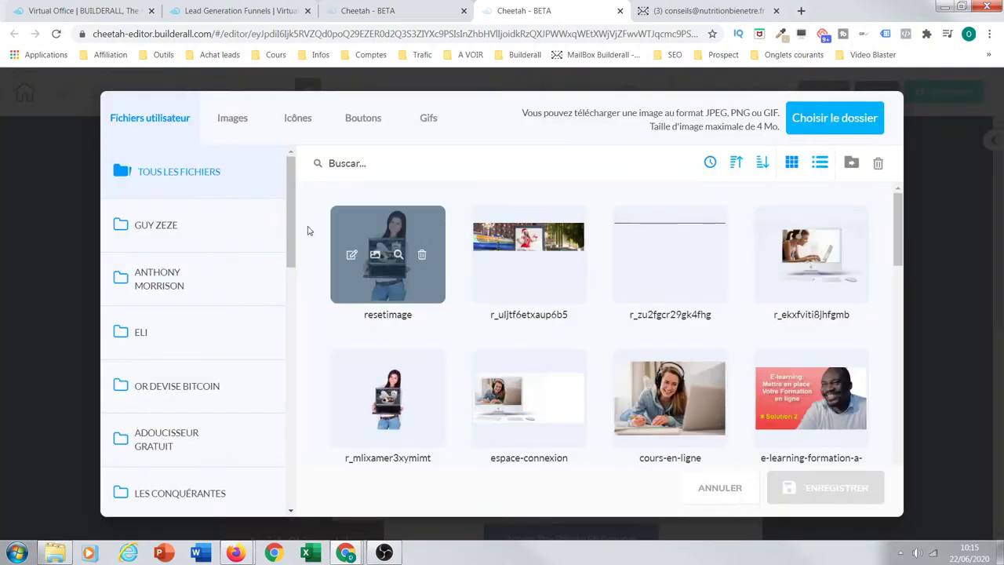
# Step: Replace the logo placeholder with the we-entreprenariat-blanc image from the SITE AGENCE folder and close the image settings
pyautogui.moveTo(290, 247); pyautogui.dragTo(287, 422)
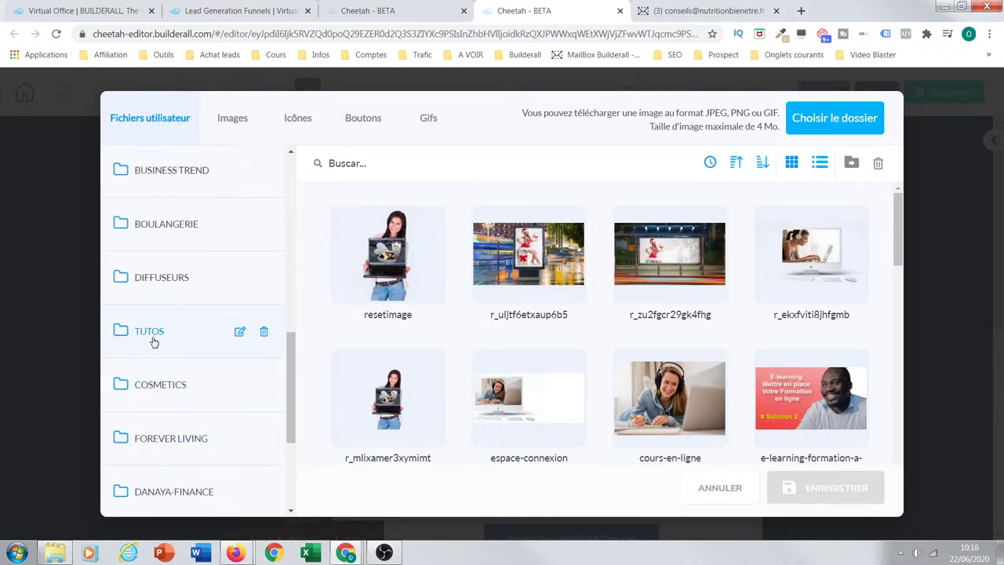
pyautogui.moveTo(292, 398); pyautogui.dragTo(291, 468)
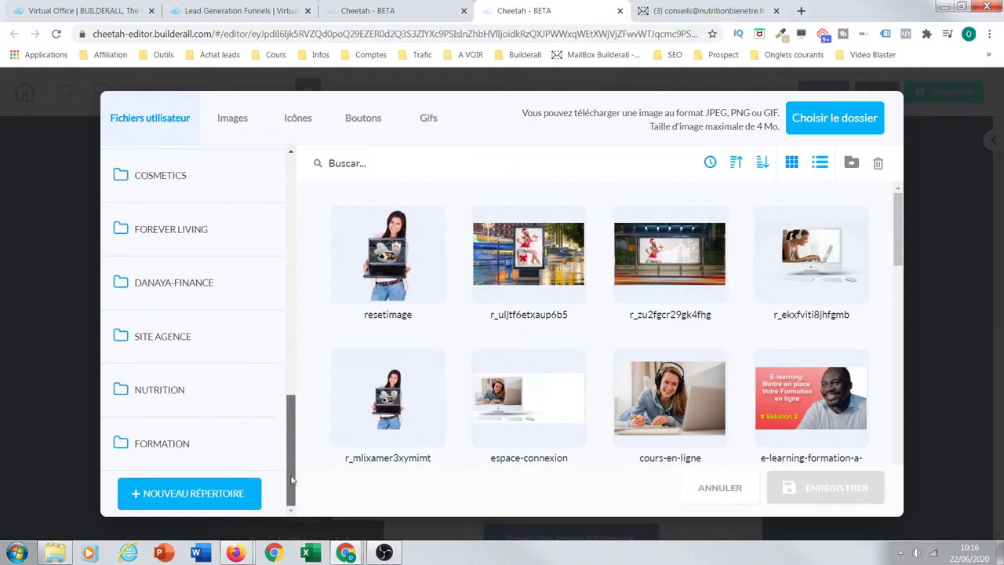
pyautogui.click(154, 341)
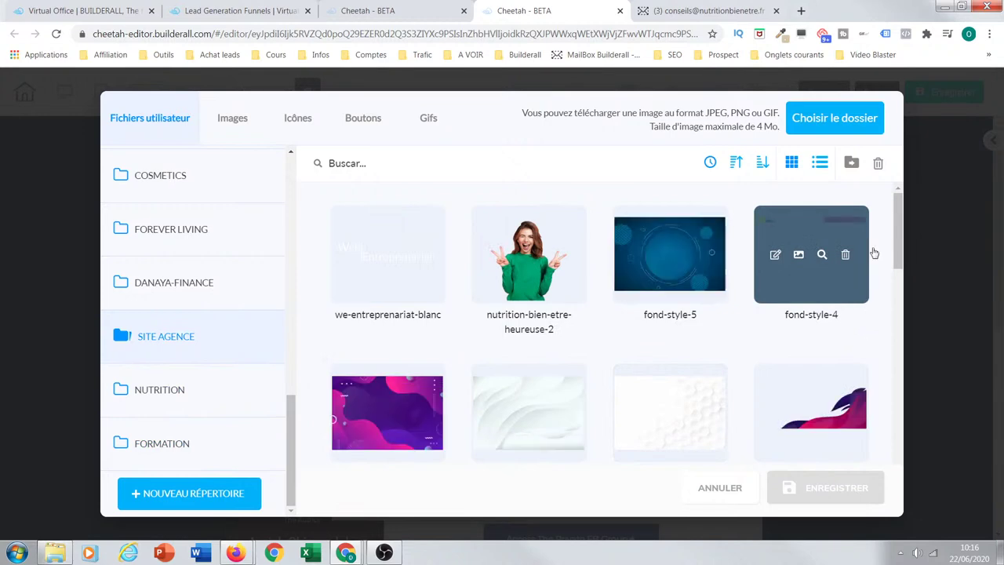
pyautogui.scroll(-2, 898, 321)
pyautogui.moveTo(896, 347); pyautogui.dragTo(863, 235)
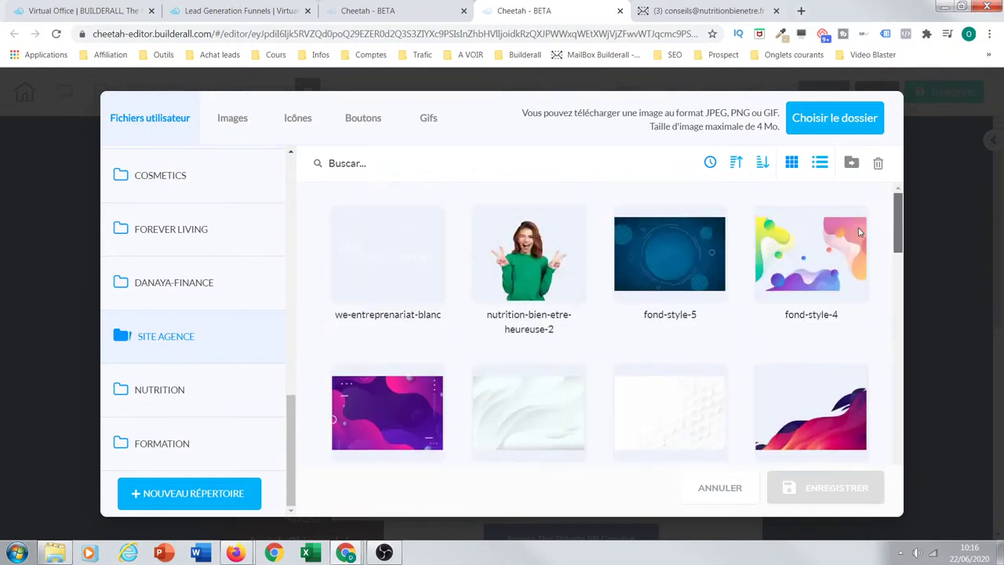
pyautogui.moveTo(343, 311)
pyautogui.click(393, 281)
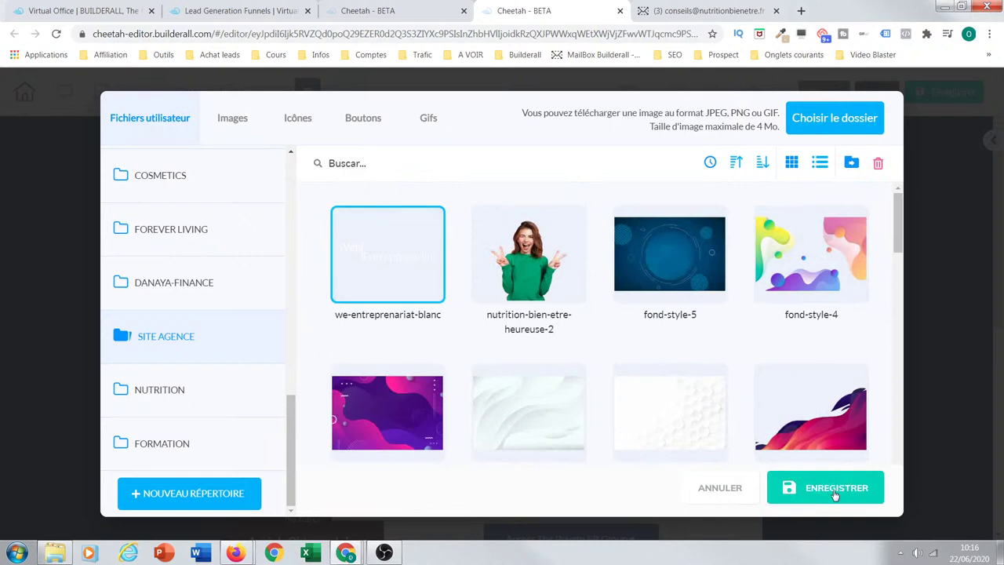
pyautogui.click(833, 488)
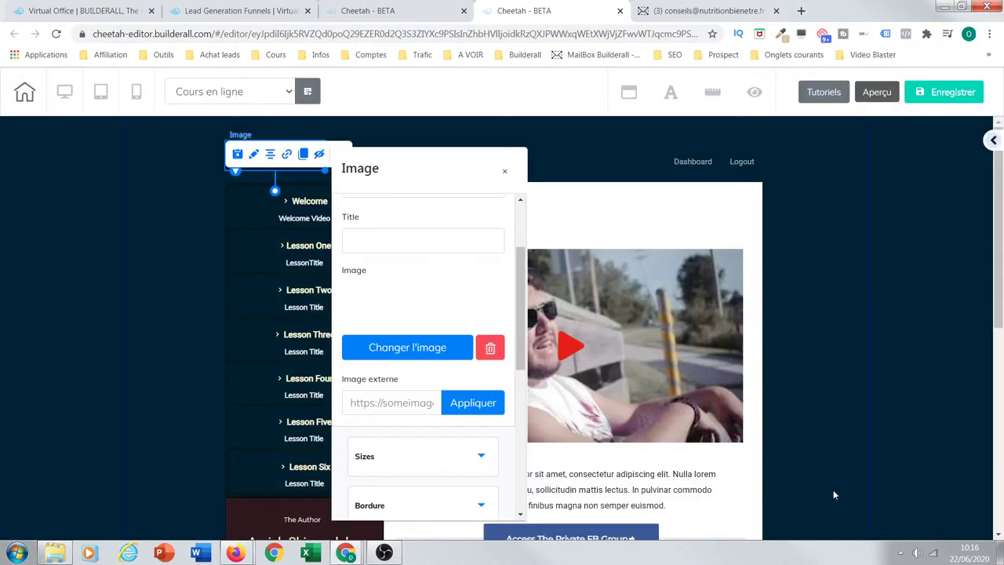
pyautogui.click(505, 170)
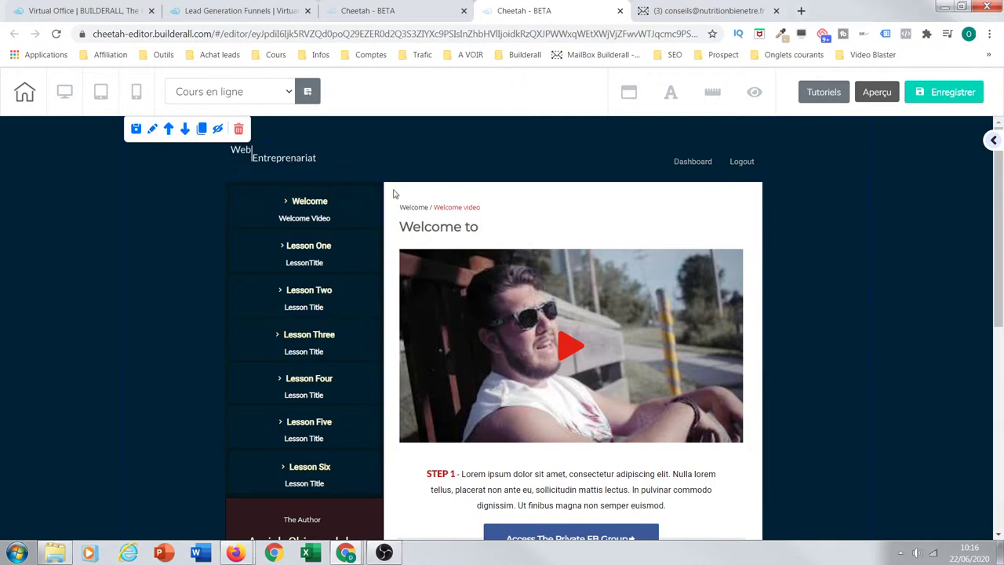
# Step: Enlarge the Web Entreprenariat logo slightly and place it above the lesson list, aligned with the list's outer edge
pyautogui.click(307, 164)
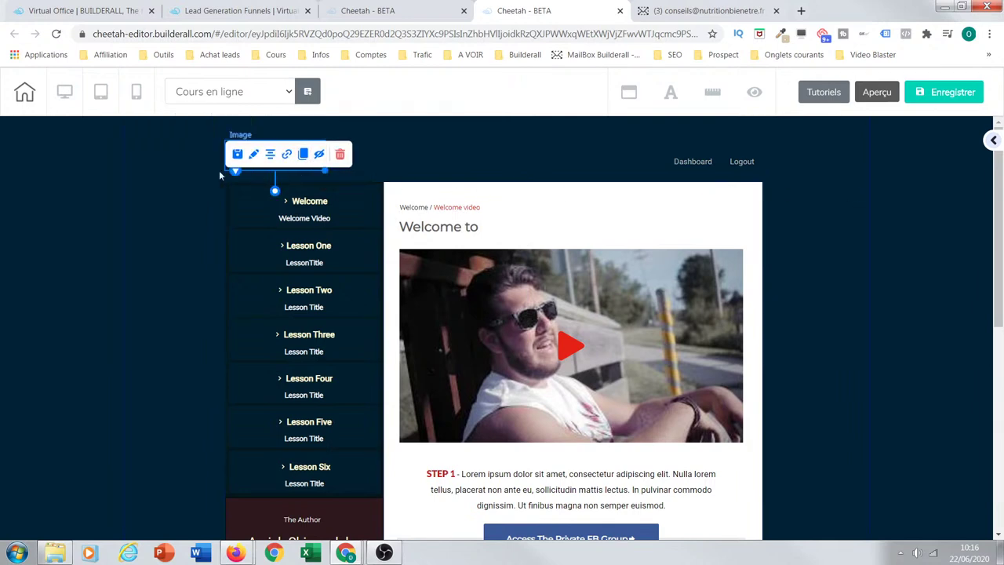
pyautogui.moveTo(325, 170)
pyautogui.mouseDown()
pyautogui.moveTo(350, 188)
pyautogui.moveTo(315, 160)
pyautogui.moveTo(314, 169)
pyautogui.mouseUp()
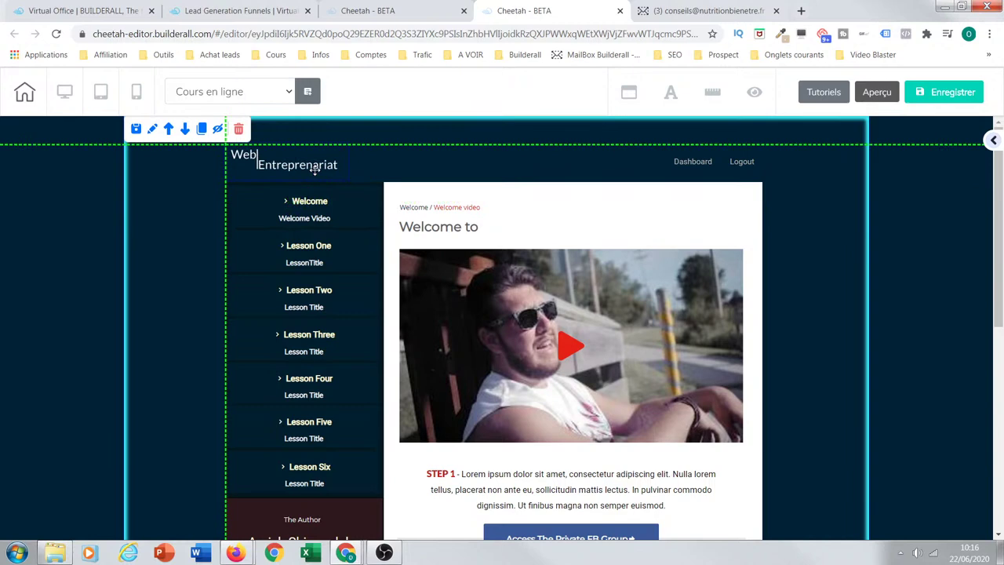
pyautogui.moveTo(314, 169); pyautogui.dragTo(315, 170)
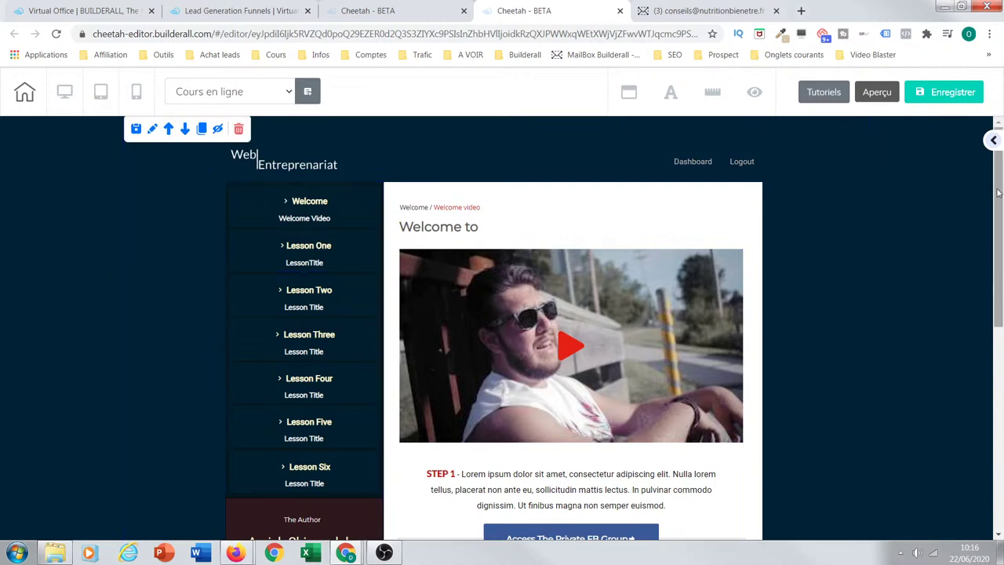
# Step: Change the title of the header's Dashboard button to "Accueil" and close its settings
pyautogui.click(696, 163)
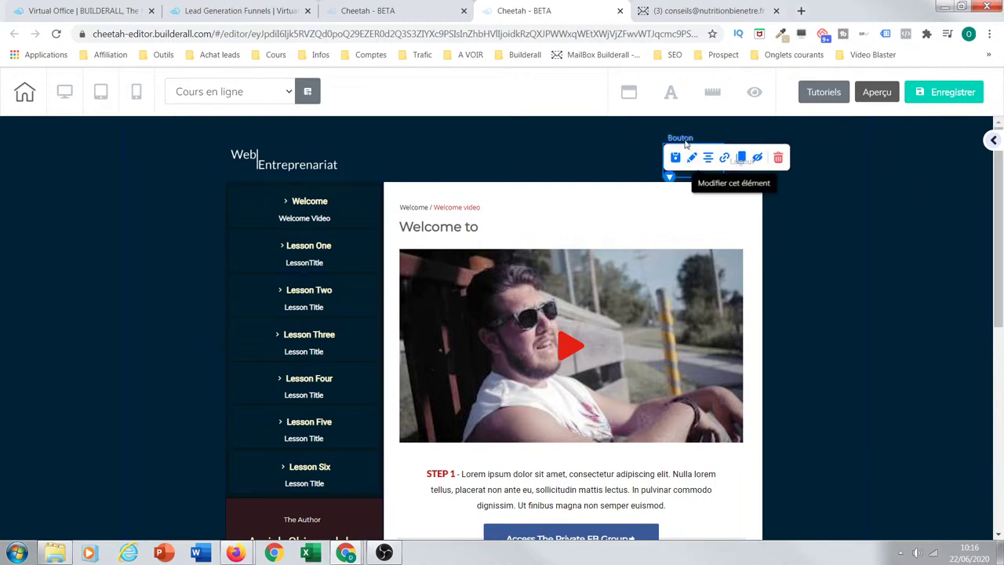
pyautogui.click(794, 203)
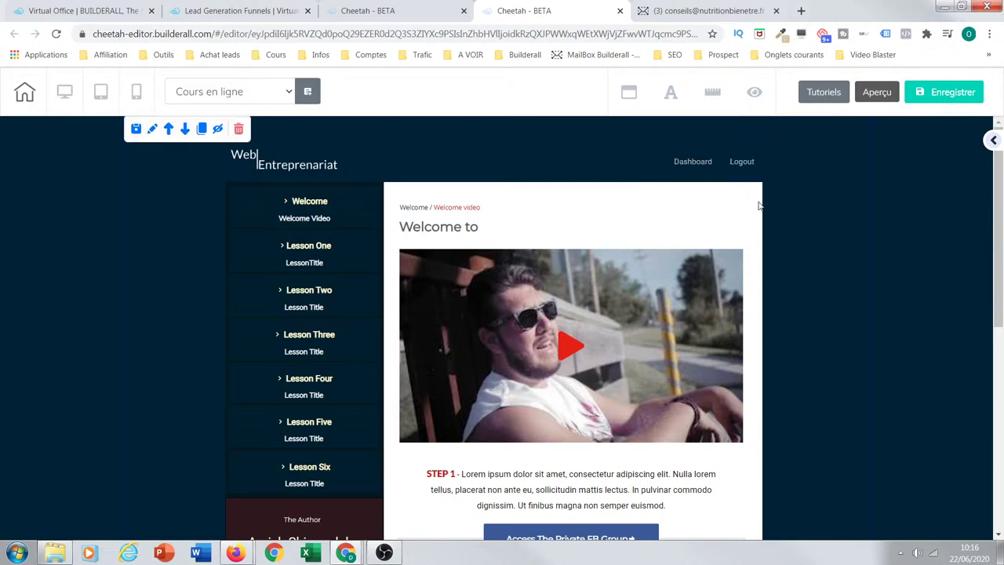
pyautogui.click(681, 165)
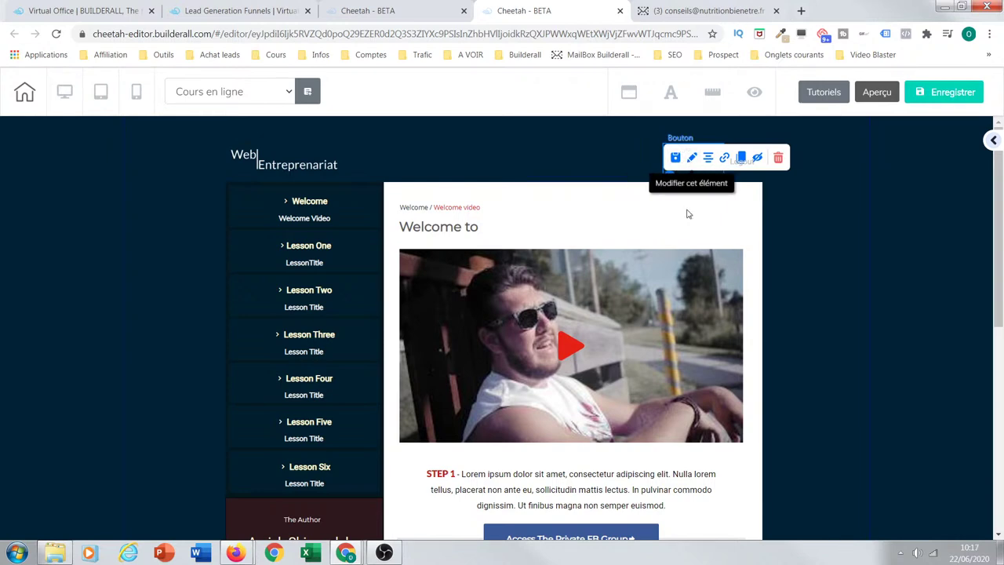
pyautogui.click(691, 161)
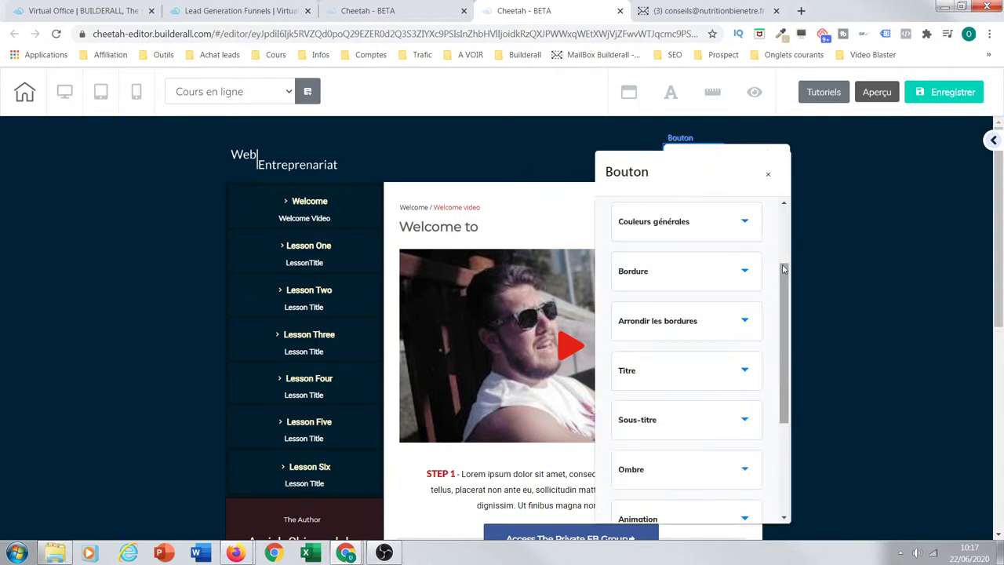
pyautogui.click(695, 381)
pyautogui.click(689, 439)
pyautogui.doubleClick(650, 444)
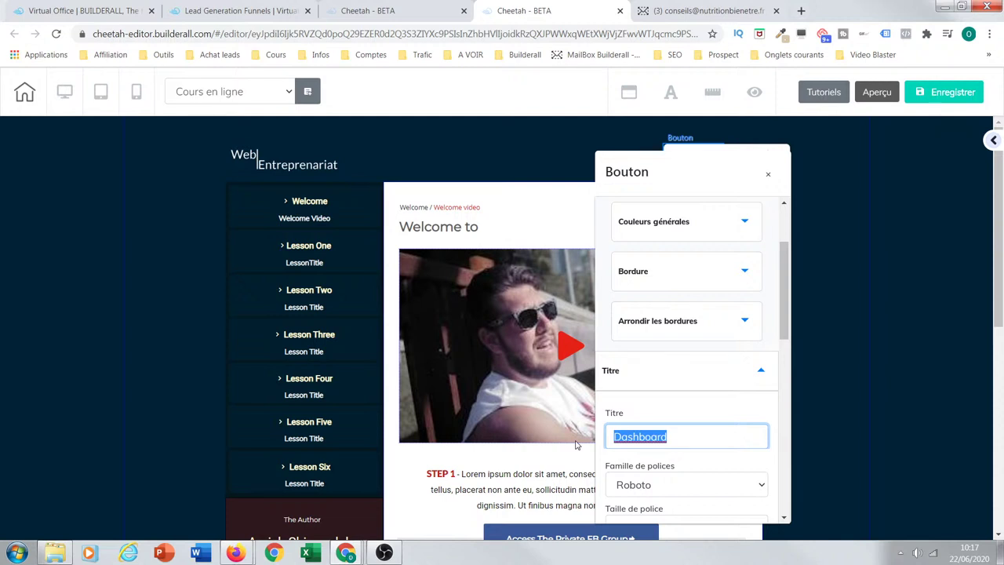
pyautogui.write('A')
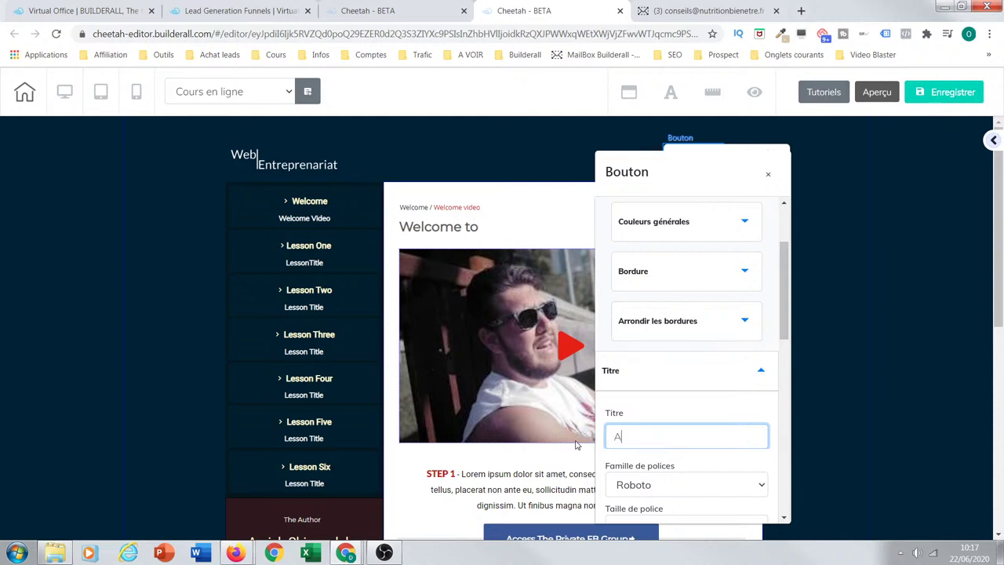
pyautogui.write('ccueil')
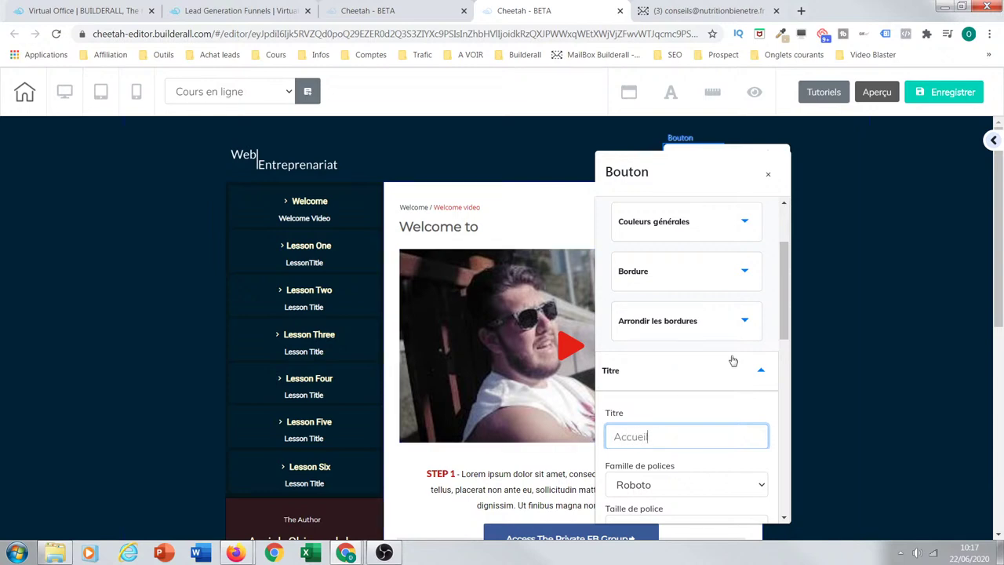
pyautogui.moveTo(775, 337); pyautogui.dragTo(769, 500)
pyautogui.scroll(5, 757, 233)
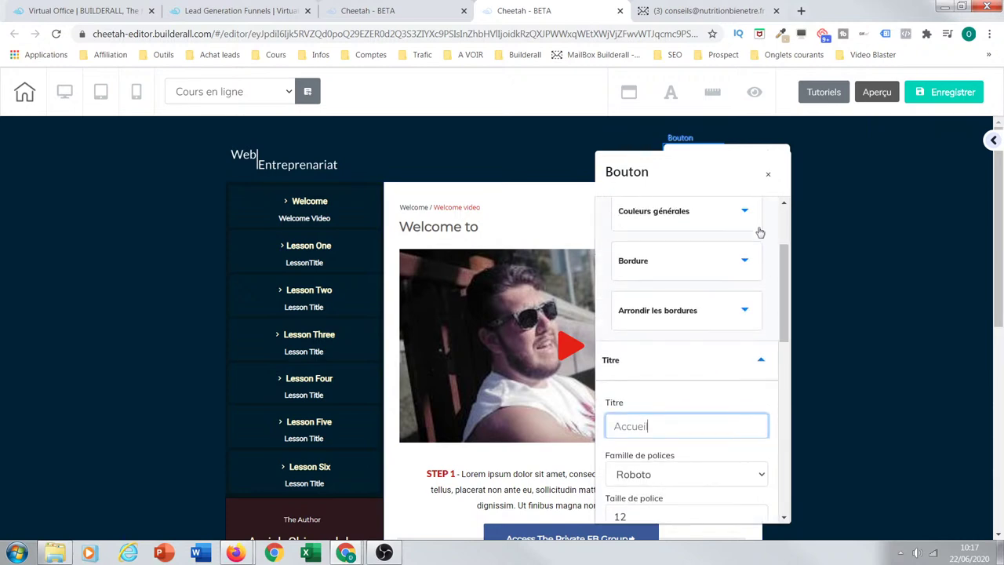
pyautogui.click(768, 176)
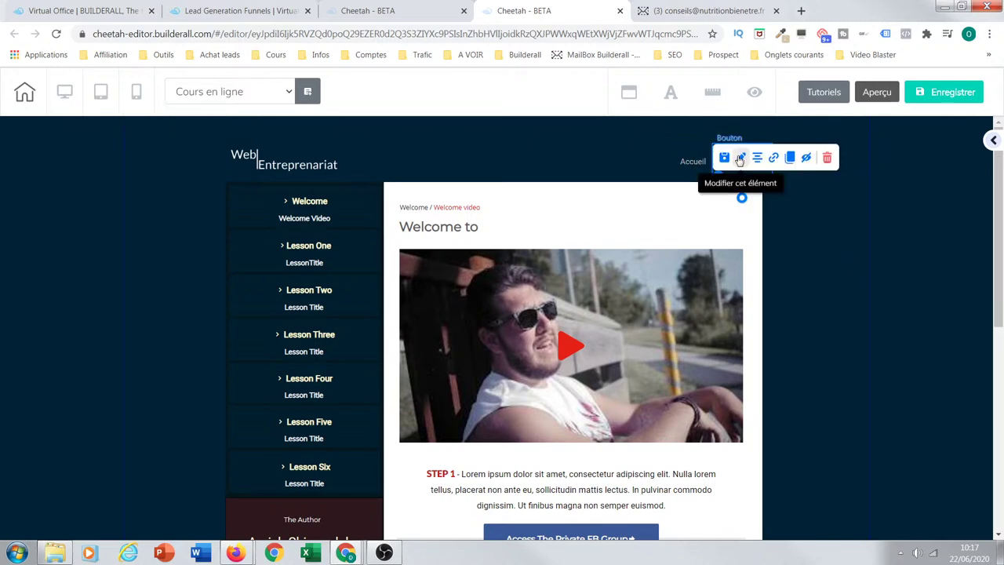
# Step: Change the title of the header's Logout button to "Se déconnecter" and close its settings
pyautogui.click(737, 161)
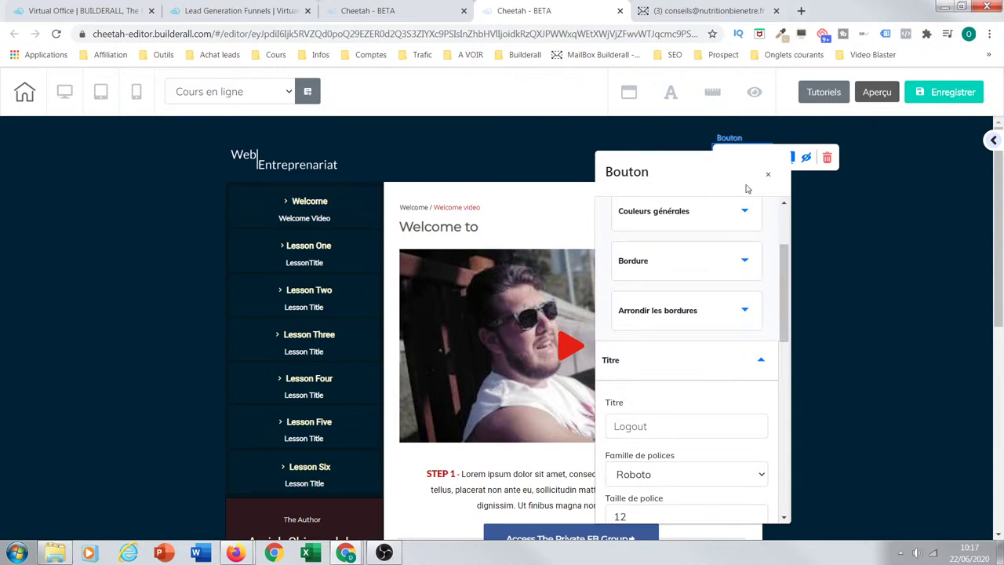
pyautogui.moveTo(786, 320)
pyautogui.mouseDown()
pyautogui.moveTo(786, 408)
pyautogui.moveTo(786, 317)
pyautogui.mouseUp()
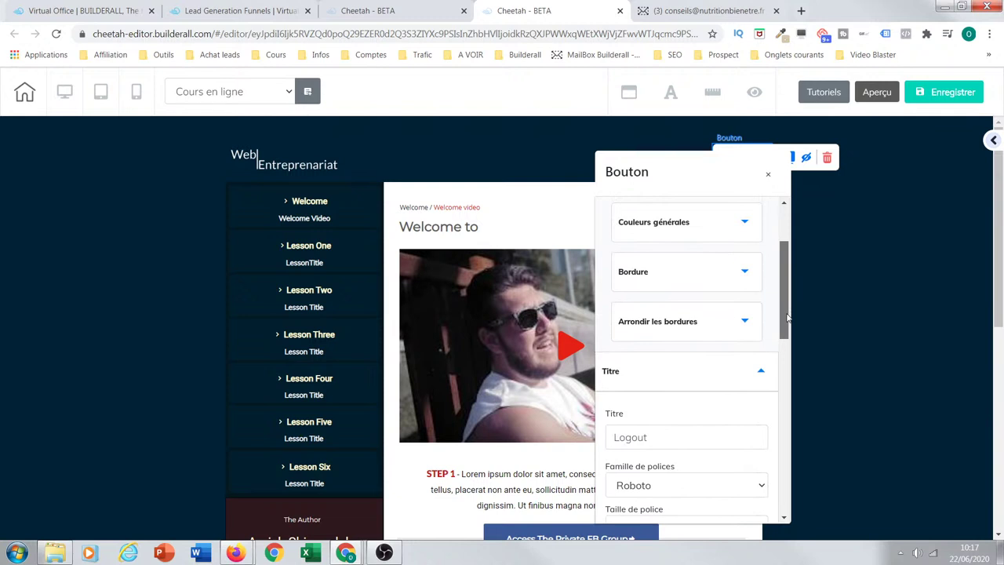
pyautogui.doubleClick(685, 433)
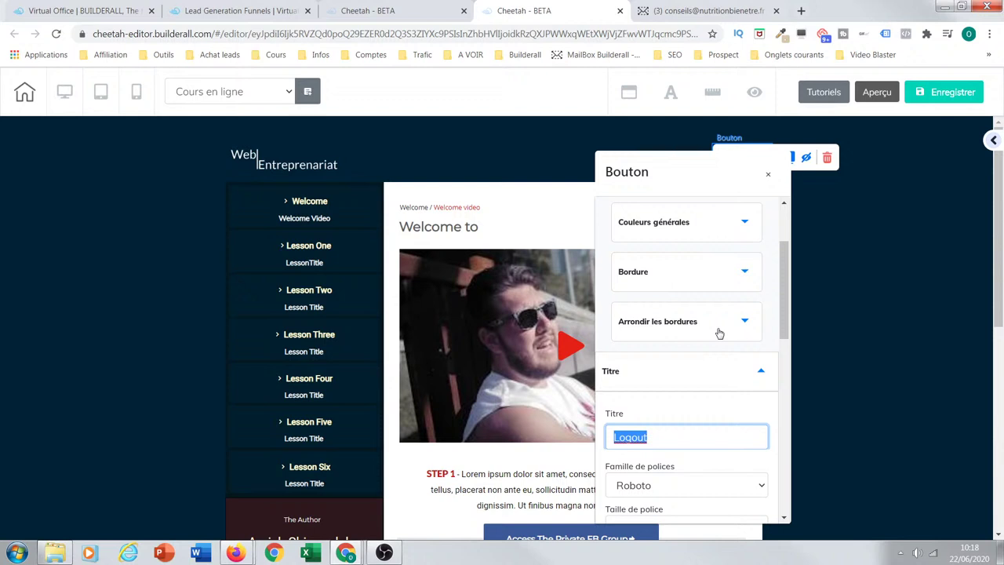
pyautogui.write('Se')
pyautogui.write(' dé')
pyautogui.write('cpo')
pyautogui.press('BackSpace')
pyautogui.press('BackSpace')
pyautogui.write('onnecter')
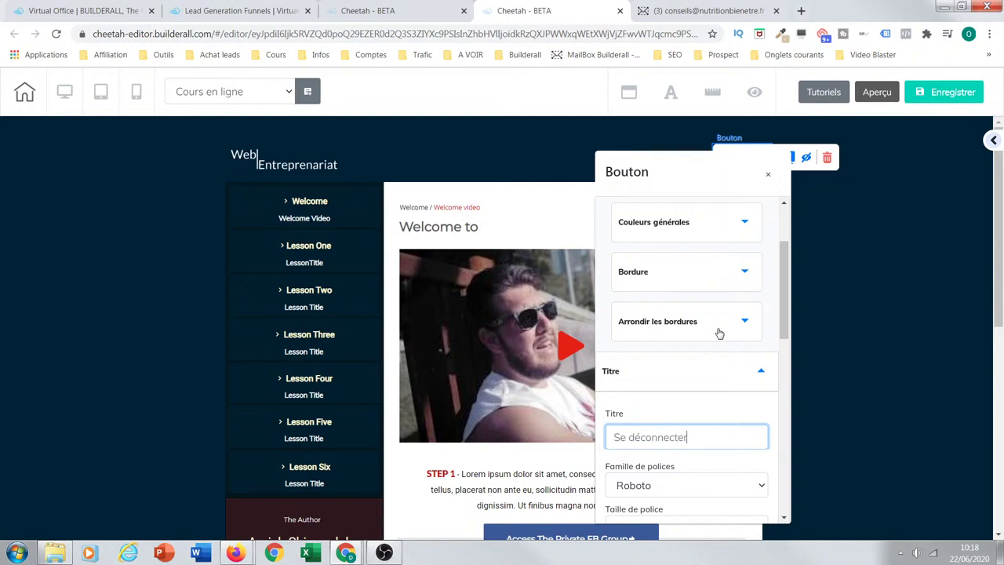
pyautogui.click(789, 182)
pyautogui.click(827, 235)
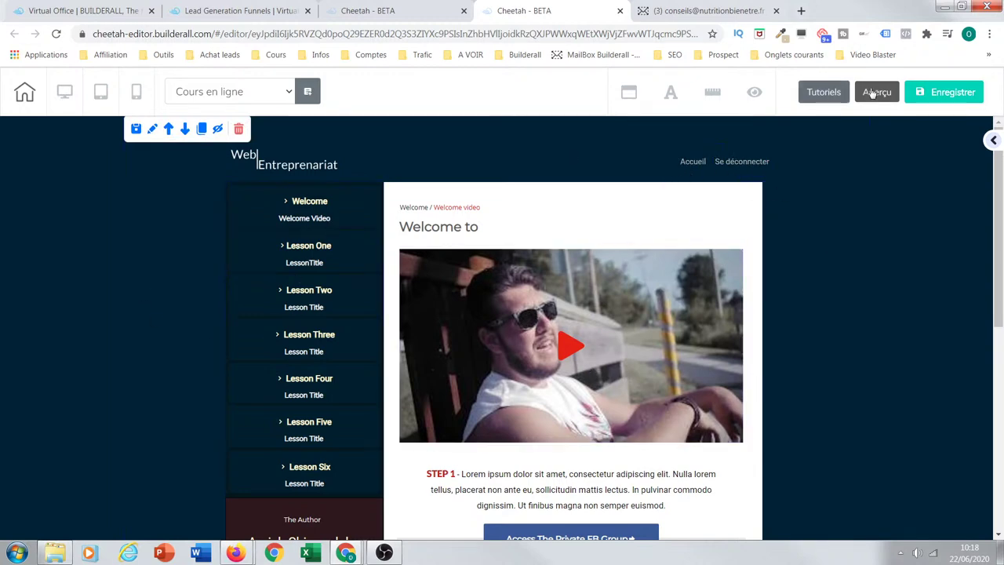
# Step: Save the page, publish the site and close the publication dialog
pyautogui.click(950, 92)
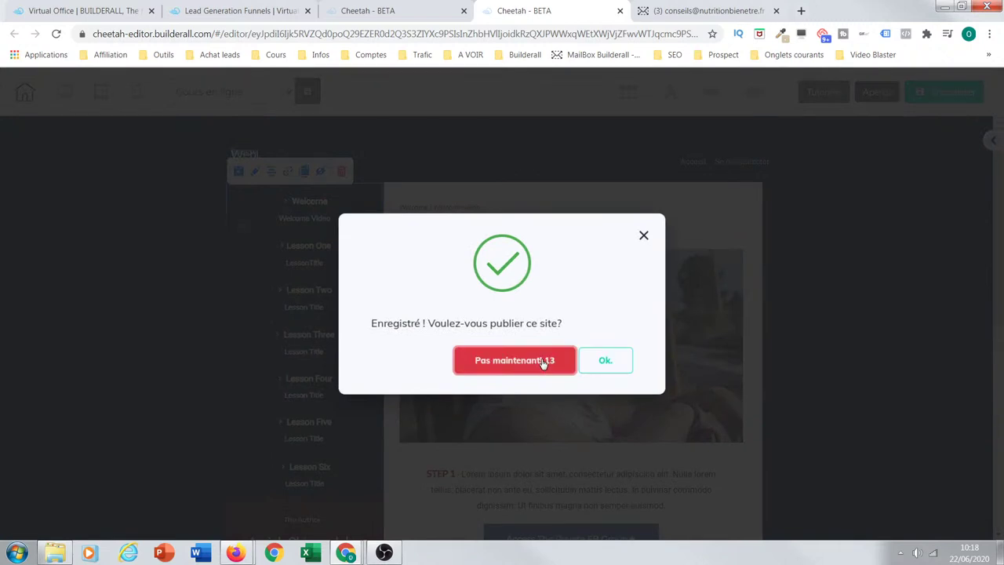
pyautogui.click(604, 360)
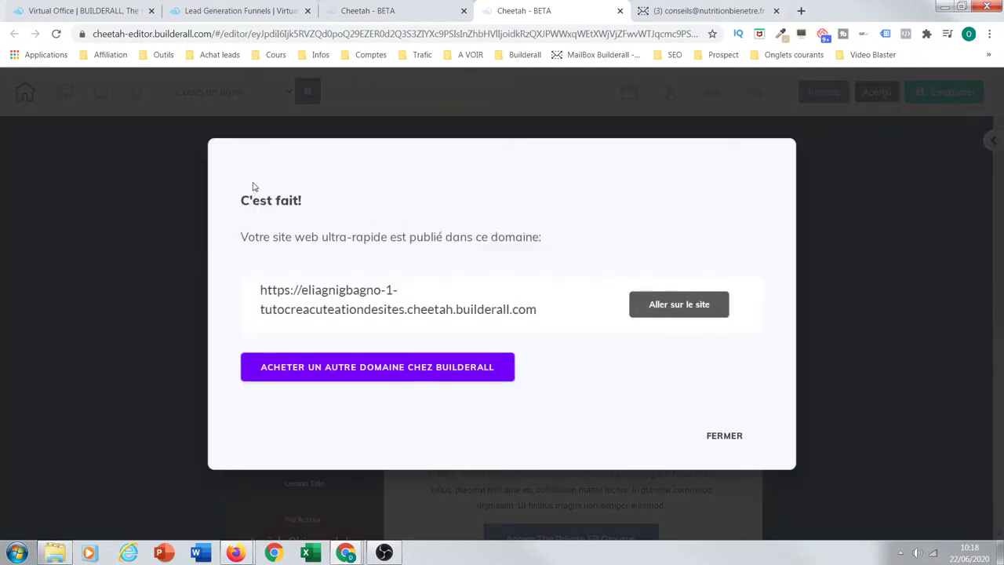
pyautogui.click(715, 437)
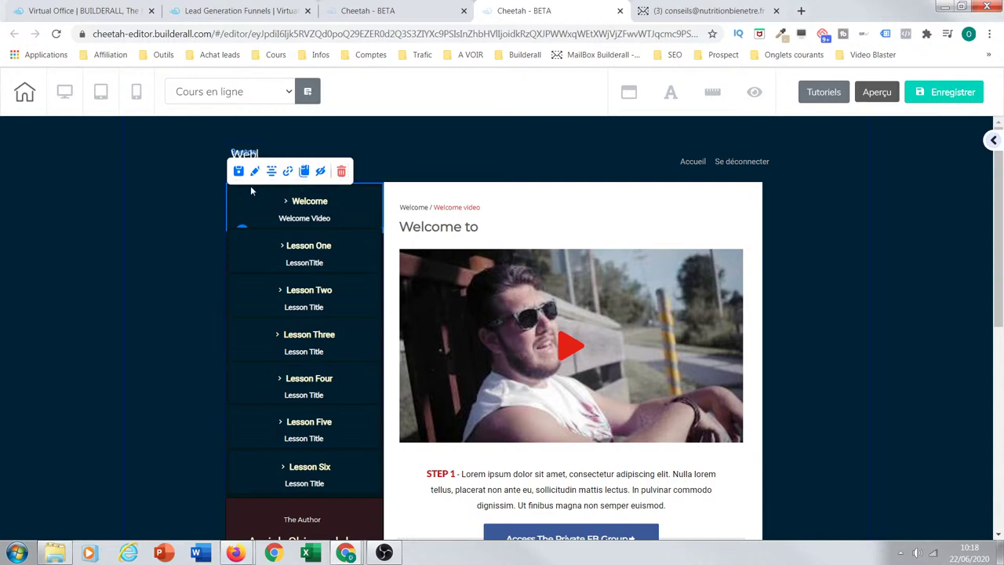
# Step: Look through the logo image's general and advanced settings for a layer positioning option
pyautogui.click(279, 177)
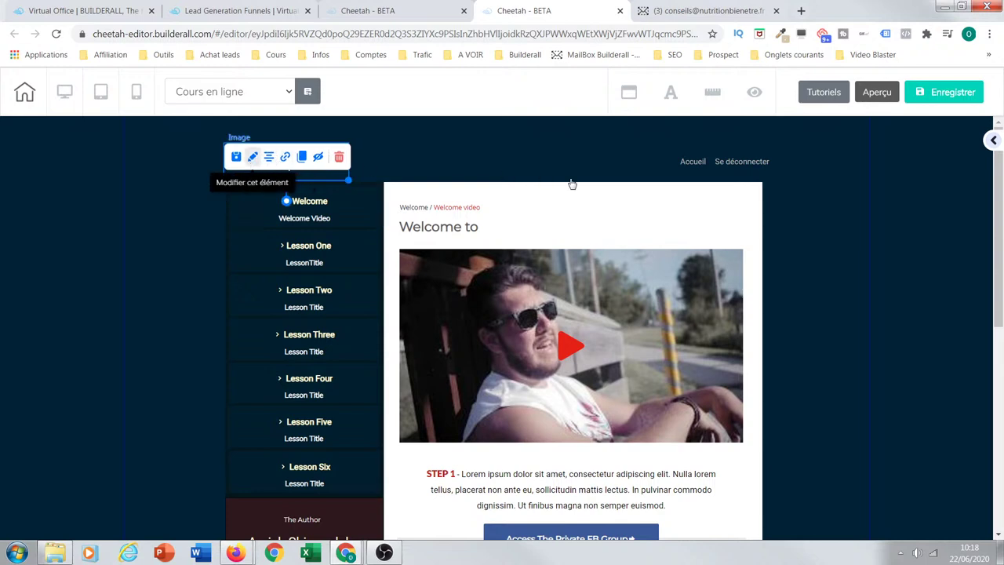
pyautogui.moveTo(544, 294); pyautogui.dragTo(537, 430)
pyautogui.click(479, 427)
pyautogui.scroll(-3, 537, 469)
pyautogui.scroll(2, 537, 468)
pyautogui.scroll(-1, 470, 376)
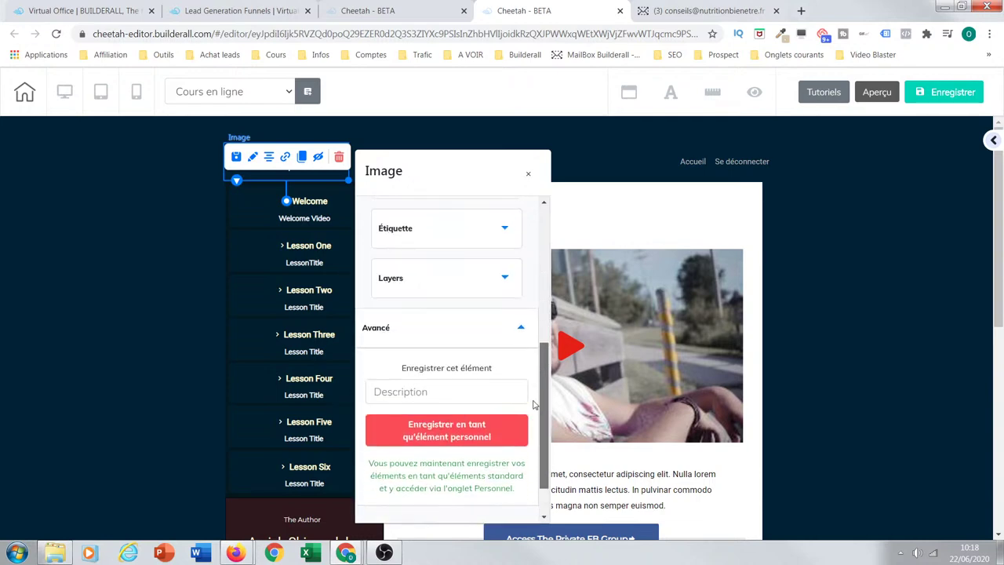
pyautogui.moveTo(541, 359); pyautogui.dragTo(539, 196)
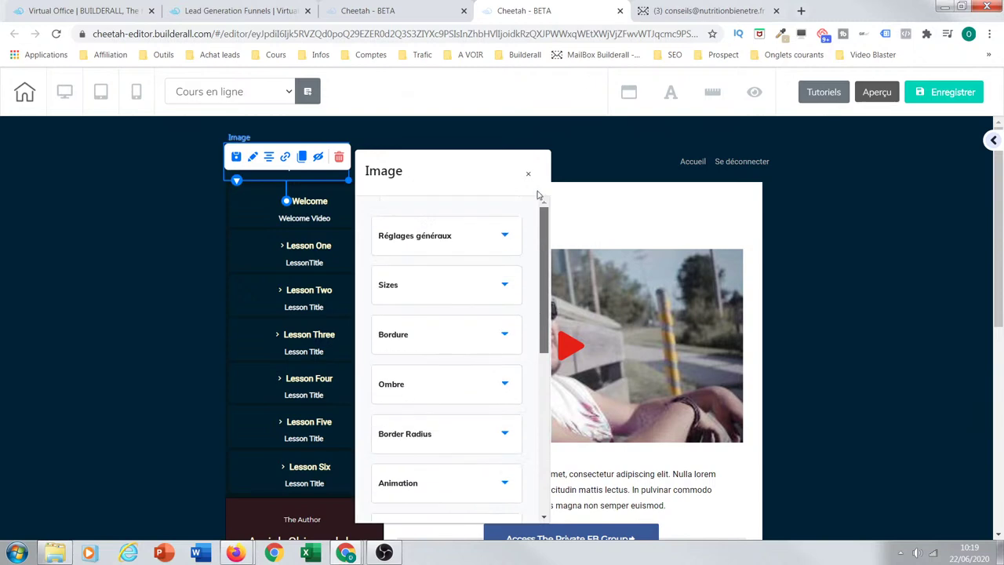
pyautogui.click(493, 238)
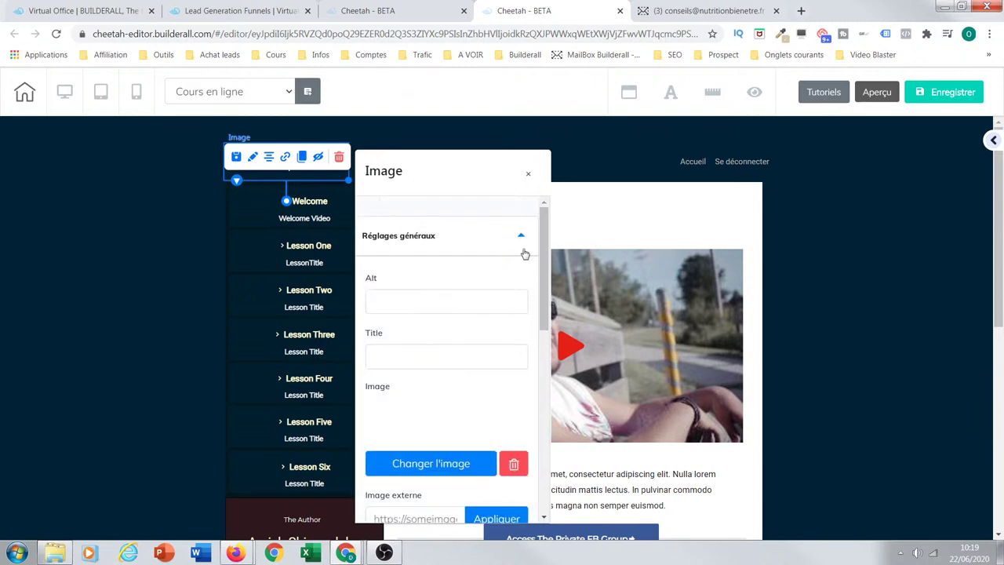
pyautogui.moveTo(544, 251); pyautogui.dragTo(531, 333)
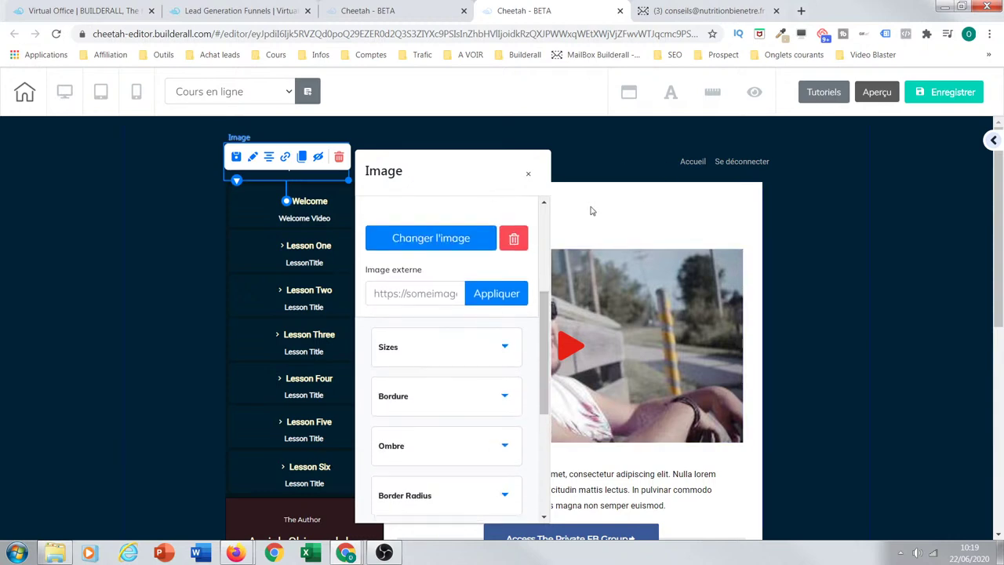
pyautogui.scroll(-1, 537, 353)
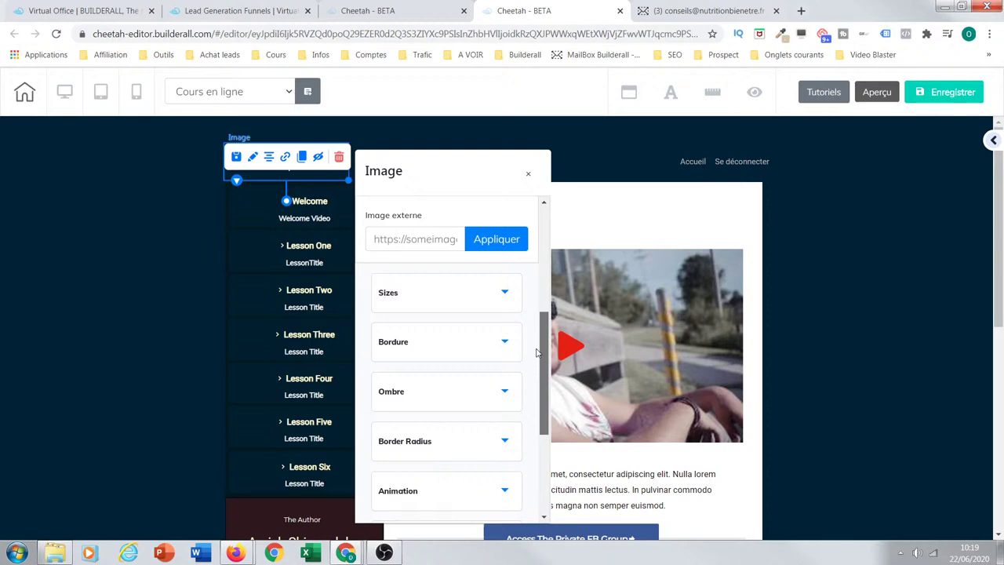
pyautogui.moveTo(536, 353); pyautogui.dragTo(572, 436)
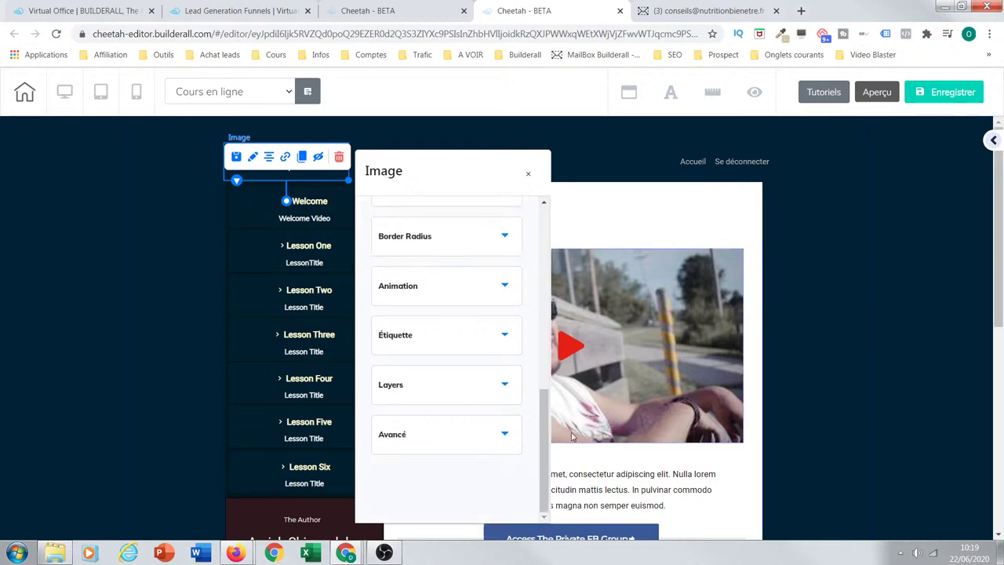
pyautogui.click(470, 434)
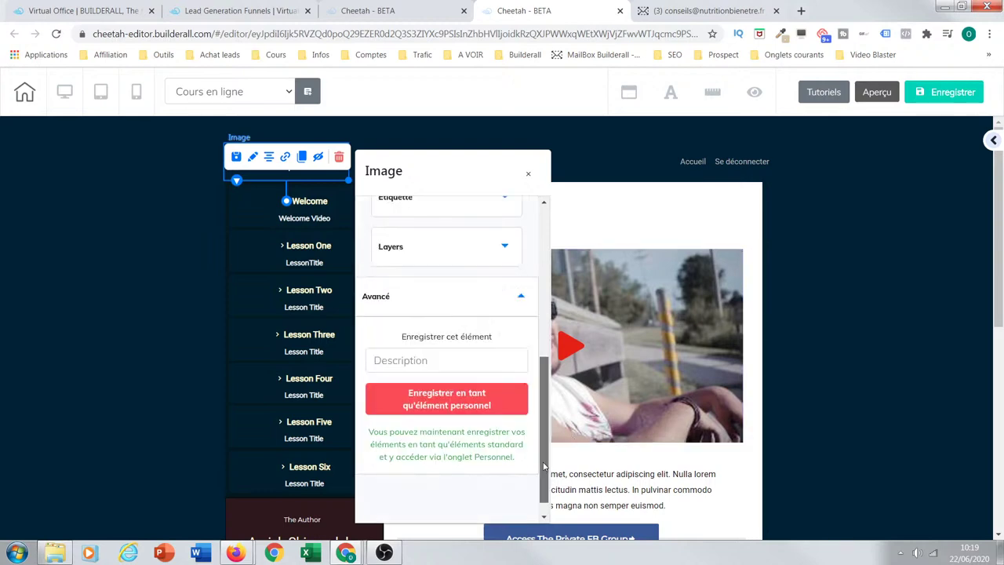
# Step: Move the logo a little higher and raise the Welcome button's positioning layer to level 1
pyautogui.click(311, 163)
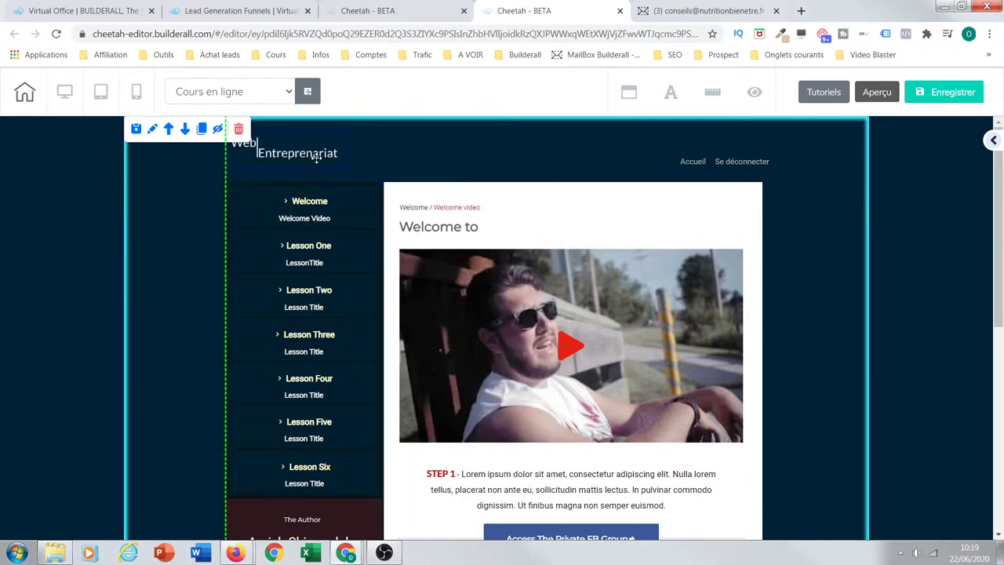
pyautogui.click(322, 200)
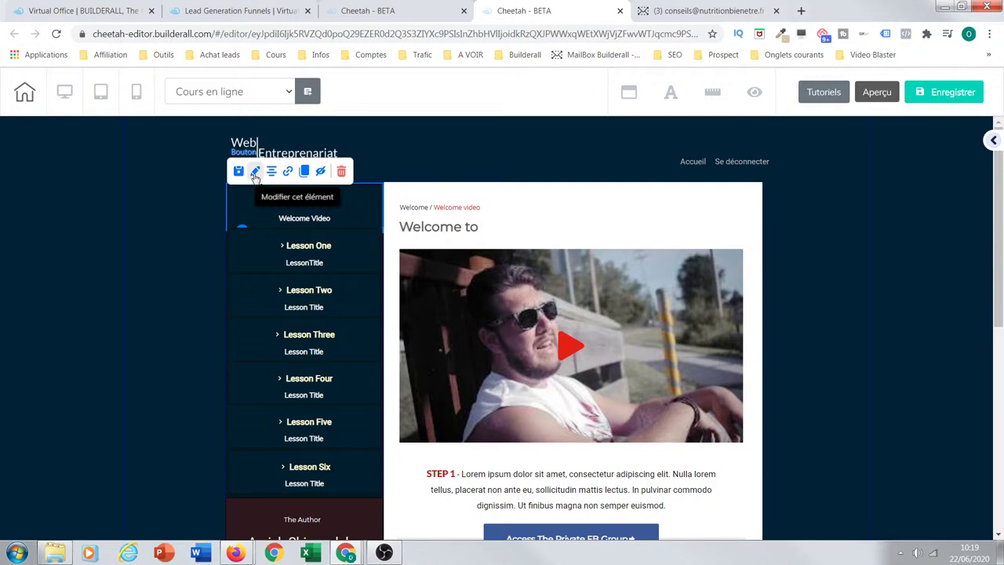
pyautogui.click(255, 172)
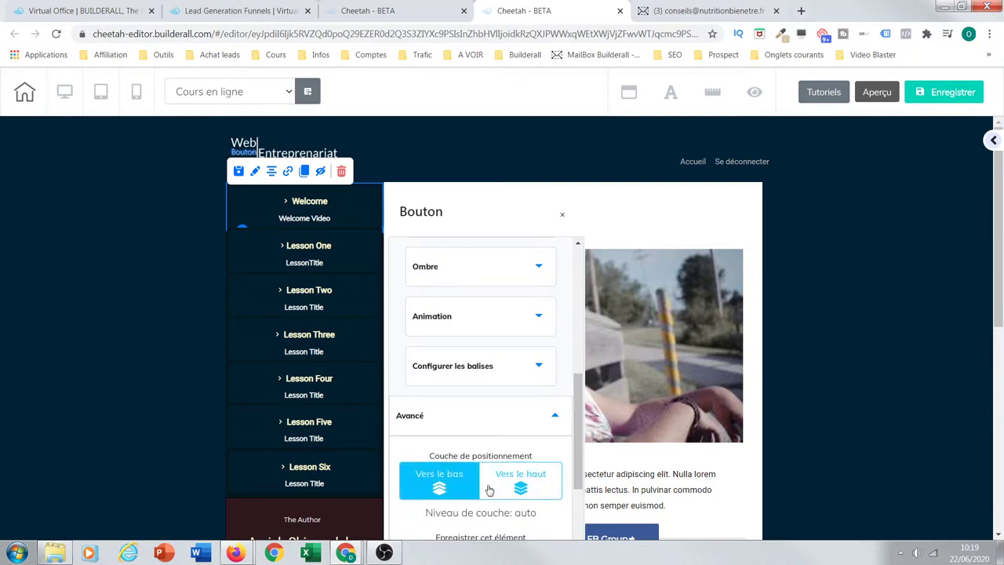
pyautogui.click(522, 490)
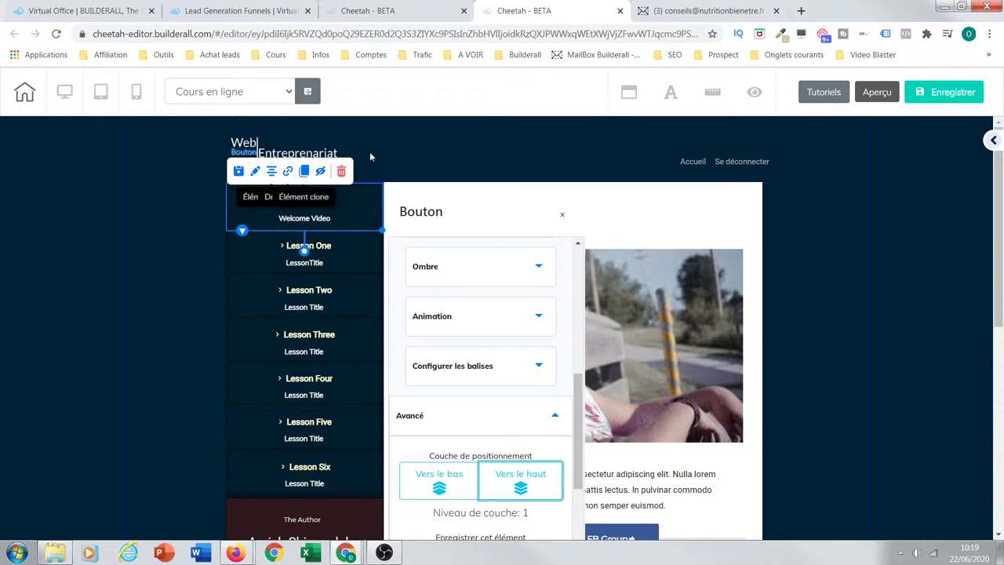
pyautogui.moveTo(336, 153); pyautogui.dragTo(333, 156)
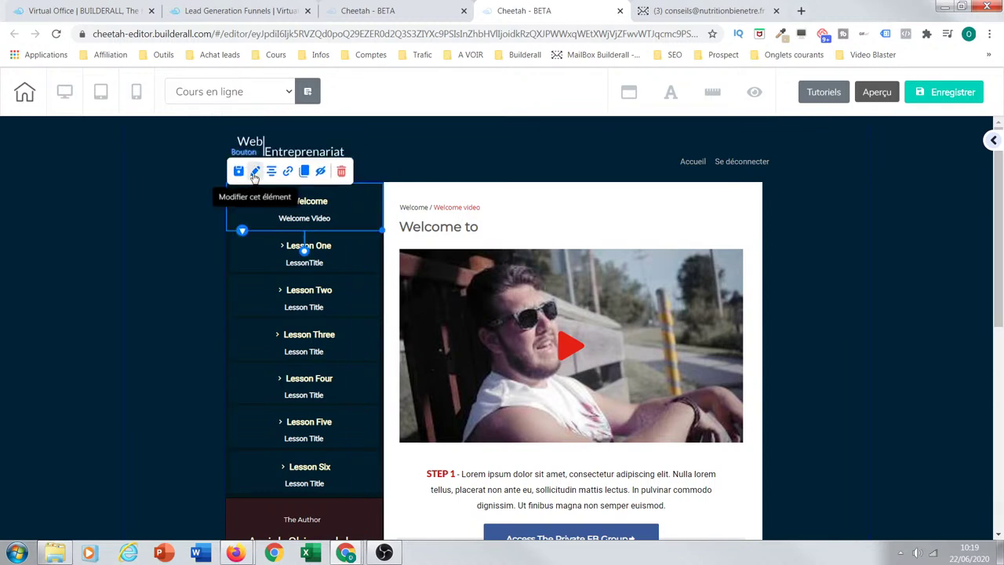
# Step: Raise the Welcome button's positioning layer by several more levels and move the logo slightly closer to the lesson list
pyautogui.click(255, 178)
pyautogui.click(524, 494)
pyautogui.doubleClick(523, 494)
pyautogui.doubleClick(524, 494)
pyautogui.doubleClick(524, 494)
pyautogui.doubleClick(523, 494)
pyautogui.click(523, 494)
pyautogui.click(794, 402)
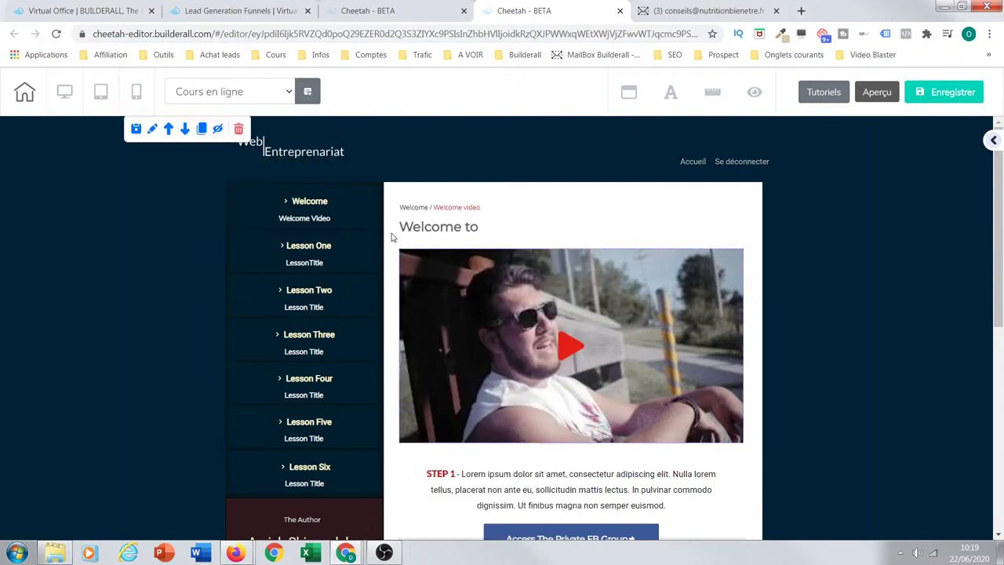
pyautogui.moveTo(287, 159); pyautogui.dragTo(248, 203)
pyautogui.click(247, 203)
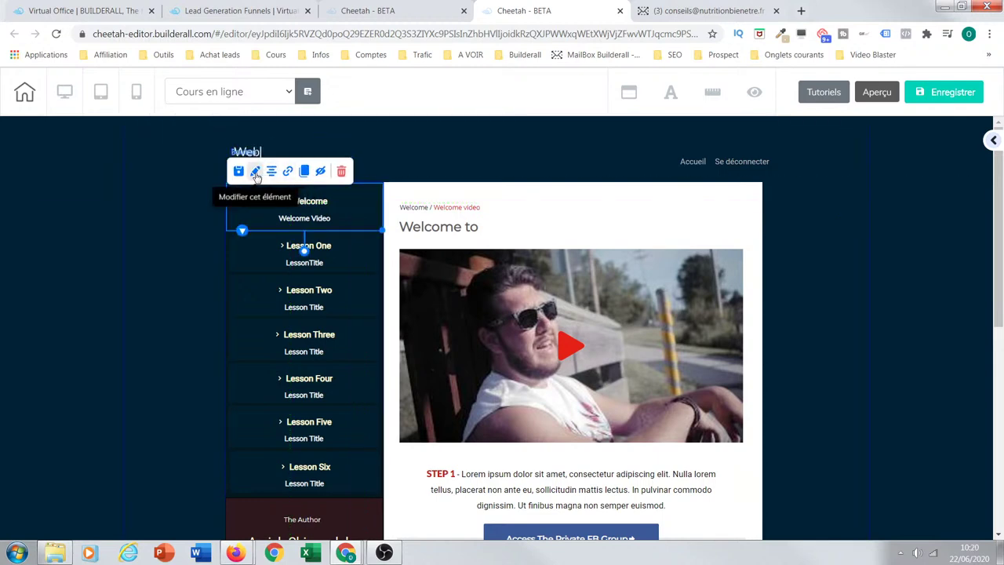
# Step: Change the title of the Welcome button in the lesson menu to "Bienvenue"
pyautogui.doubleClick(258, 212)
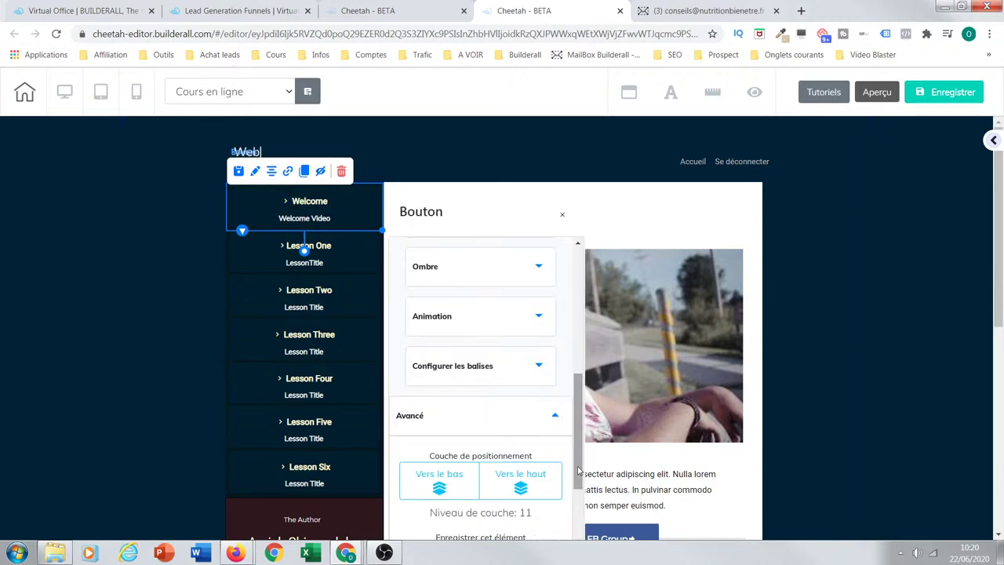
pyautogui.moveTo(581, 469); pyautogui.dragTo(572, 353)
pyautogui.scroll(-2, 573, 353)
pyautogui.click(461, 346)
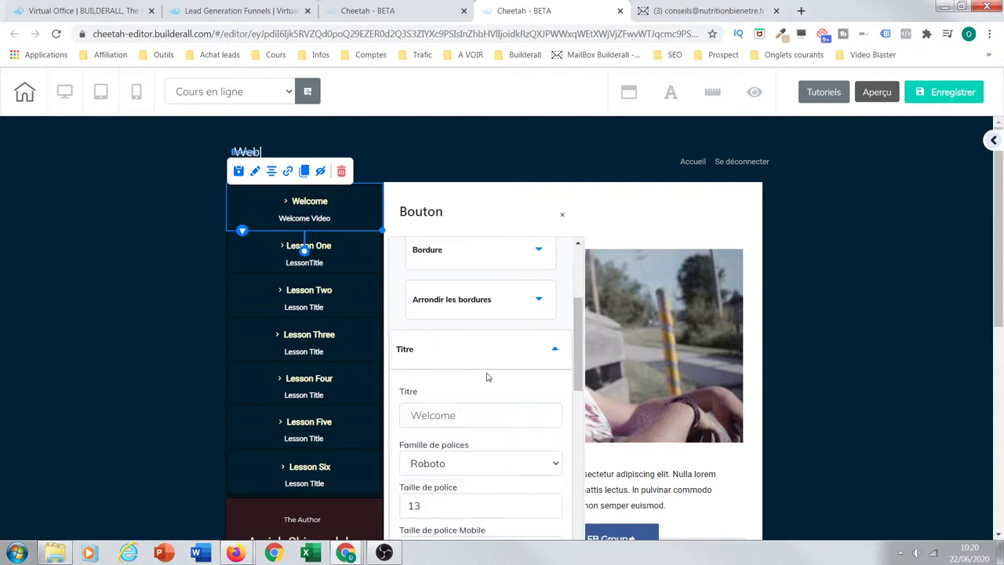
pyautogui.moveTo(487, 422); pyautogui.dragTo(366, 424)
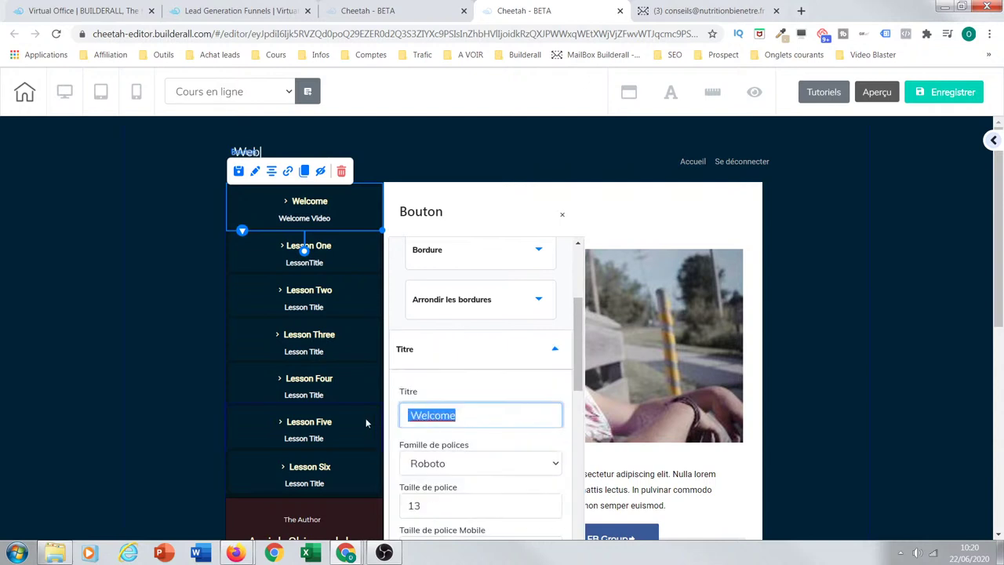
pyautogui.write('Bien')
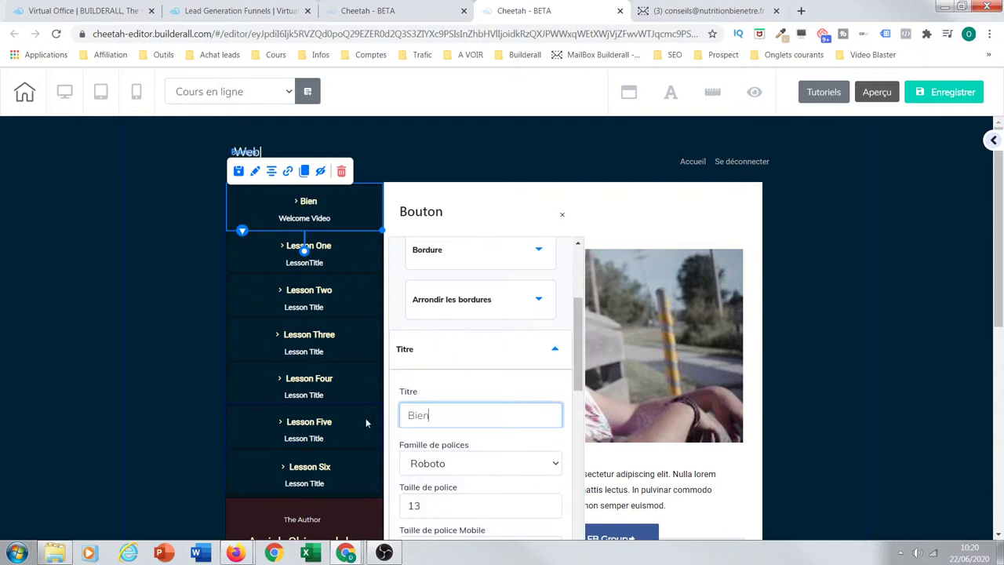
pyautogui.write('venue')
# Step: Clear the "Welcome Video" subtitle text from the Bienvenue button so it has only a title
pyautogui.moveTo(580, 371); pyautogui.dragTo(577, 463)
pyautogui.click(537, 396)
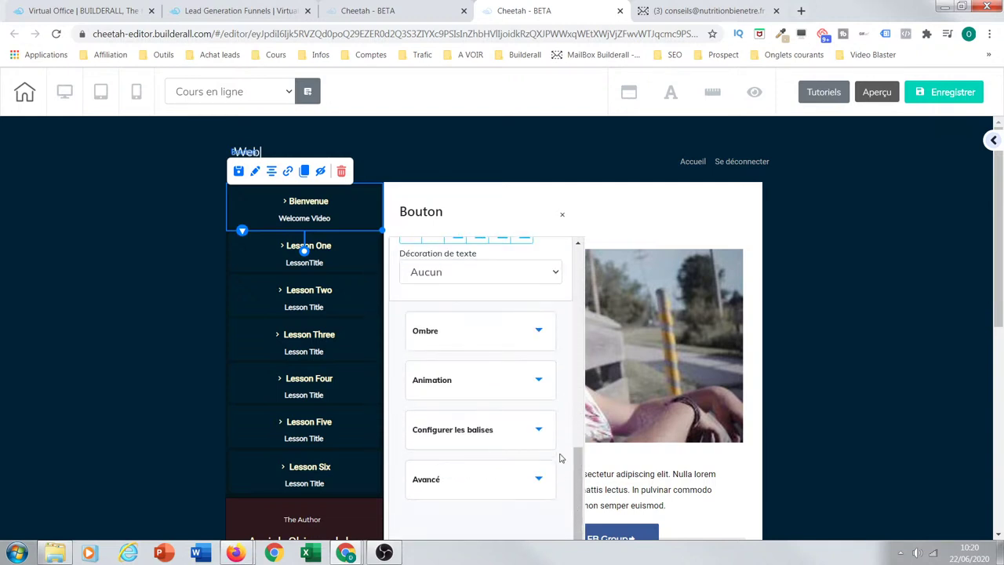
pyautogui.moveTo(578, 489); pyautogui.dragTo(573, 372)
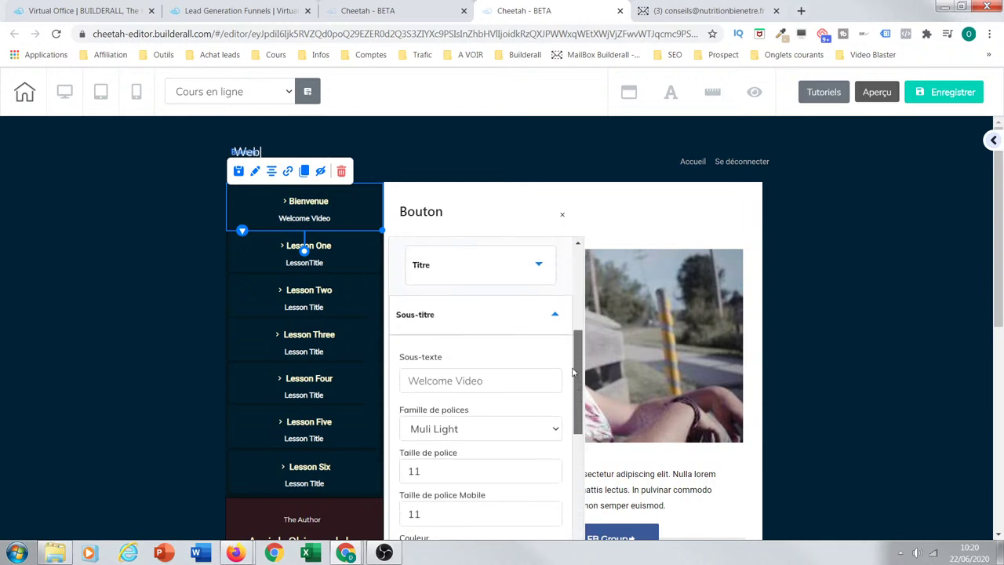
pyautogui.tripleClick(522, 387)
pyautogui.press('BackSpace')
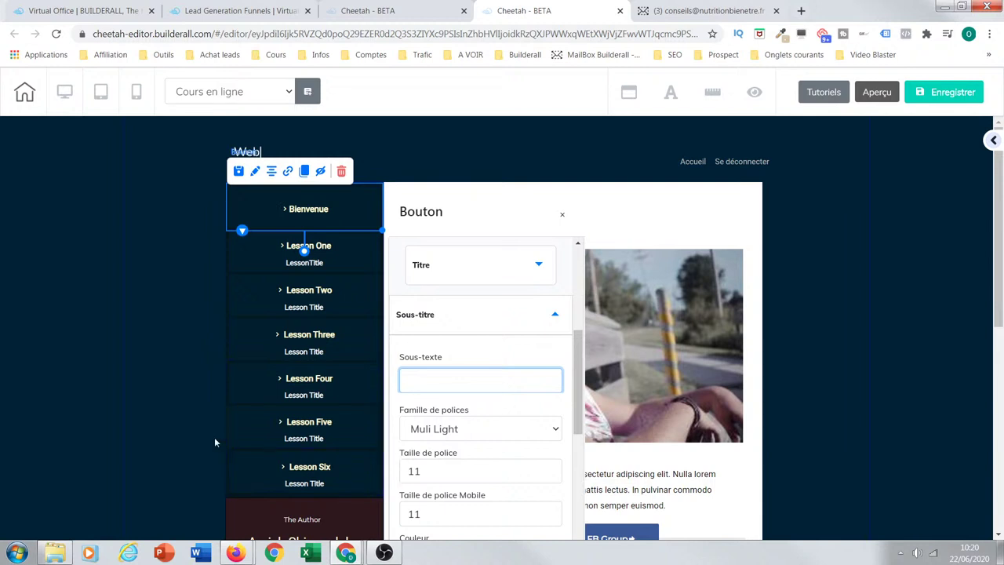
# Step: Change the Lesson One button's title to "Leçon 1" and select the word "Leçon" in it
pyautogui.click(345, 251)
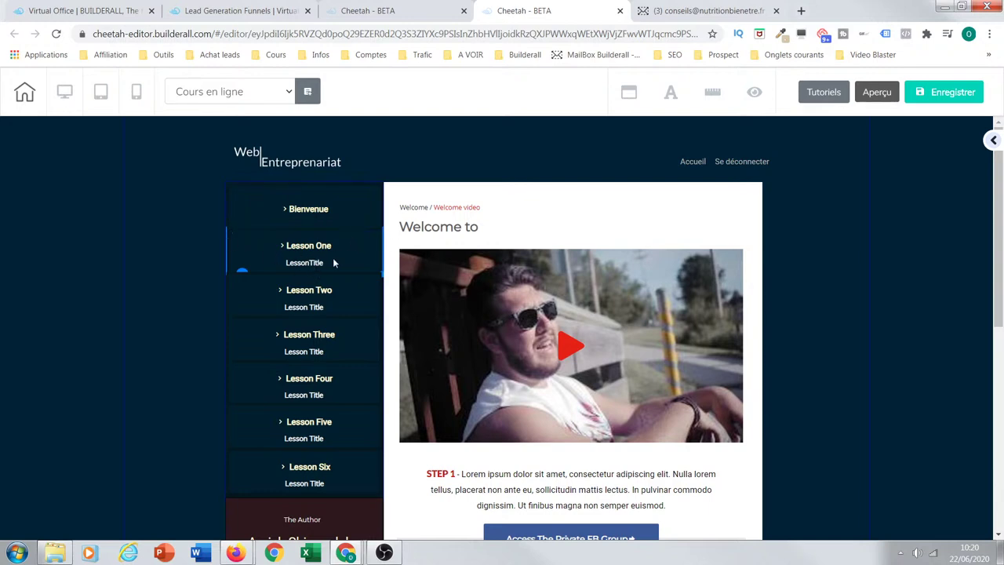
pyautogui.click(993, 140)
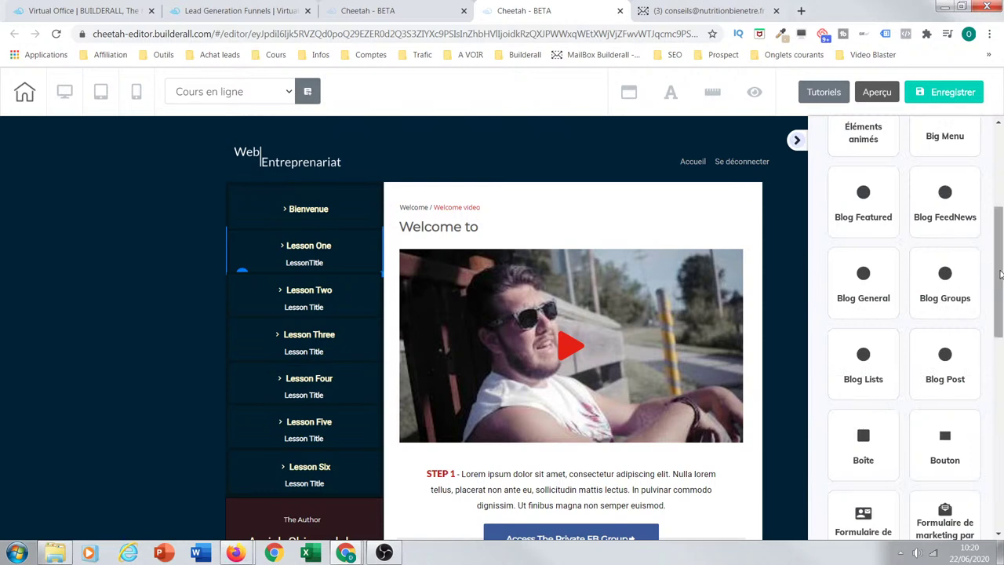
pyautogui.moveTo(998, 271); pyautogui.dragTo(997, 188)
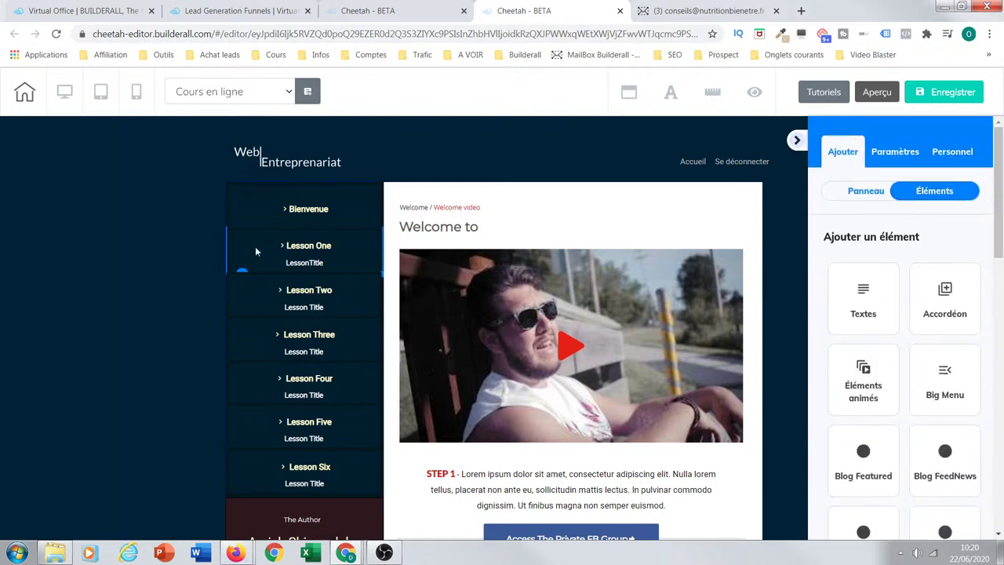
pyautogui.click(248, 210)
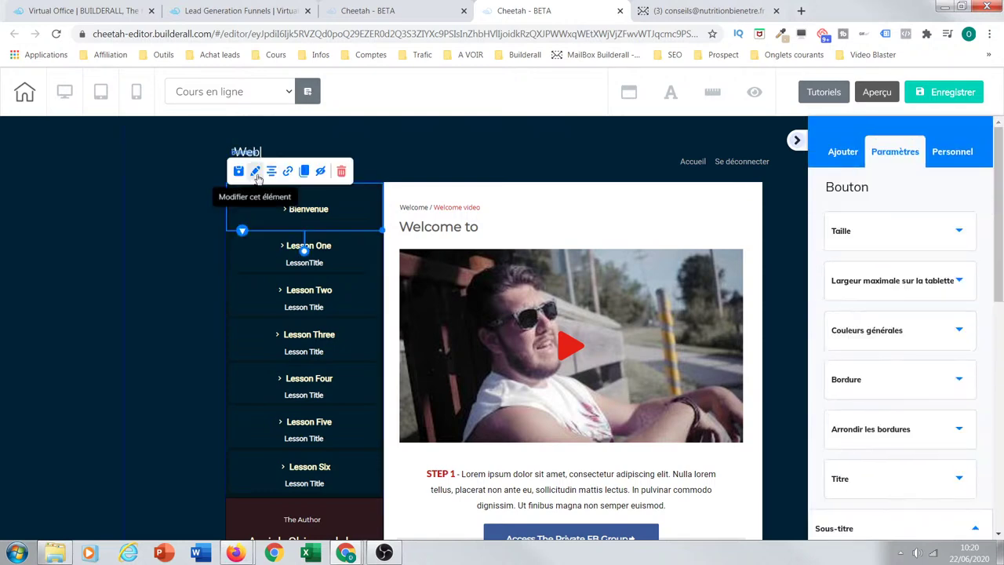
pyautogui.click(249, 251)
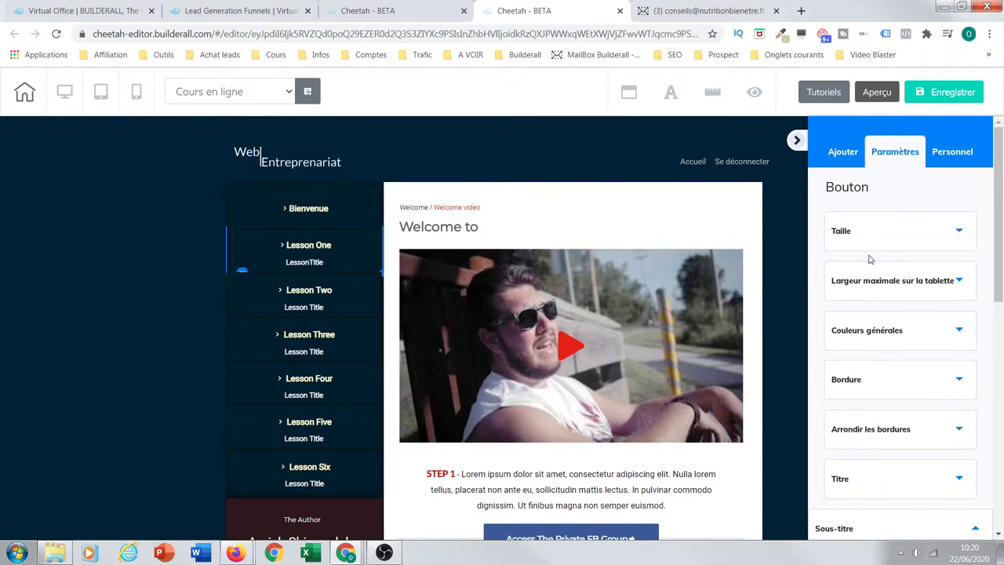
pyautogui.scroll(-5, 998, 262)
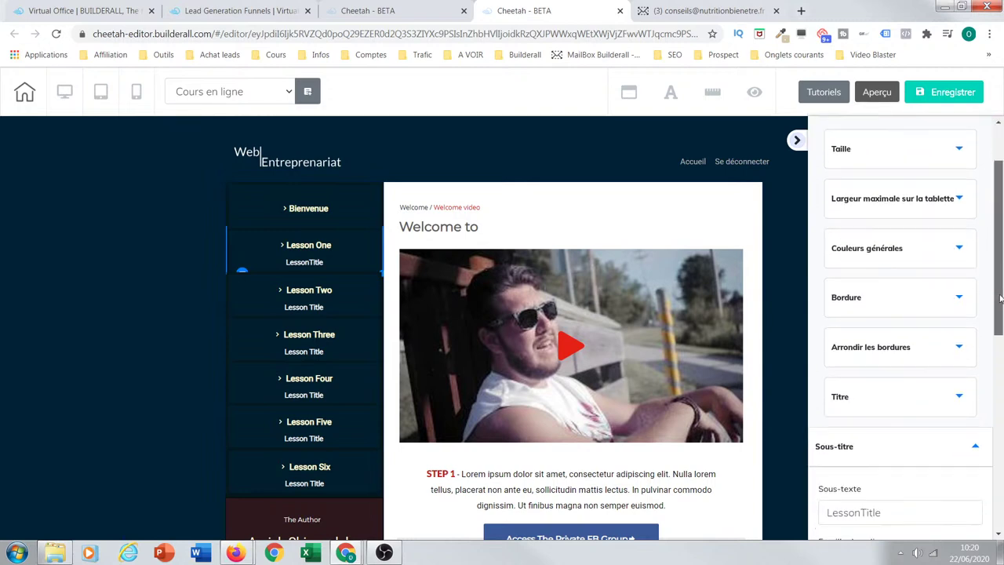
pyautogui.click(954, 236)
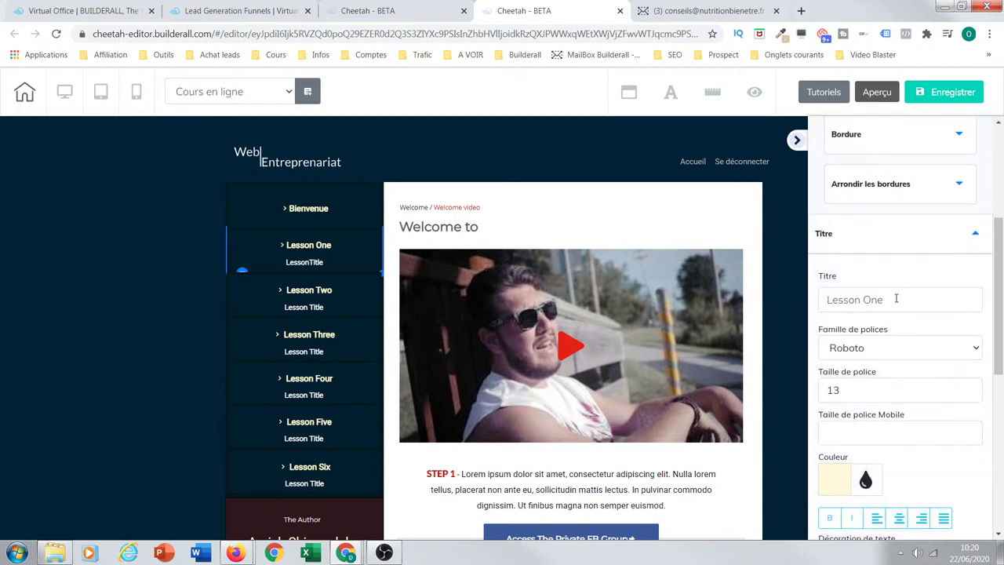
pyautogui.moveTo(894, 299); pyautogui.dragTo(792, 299)
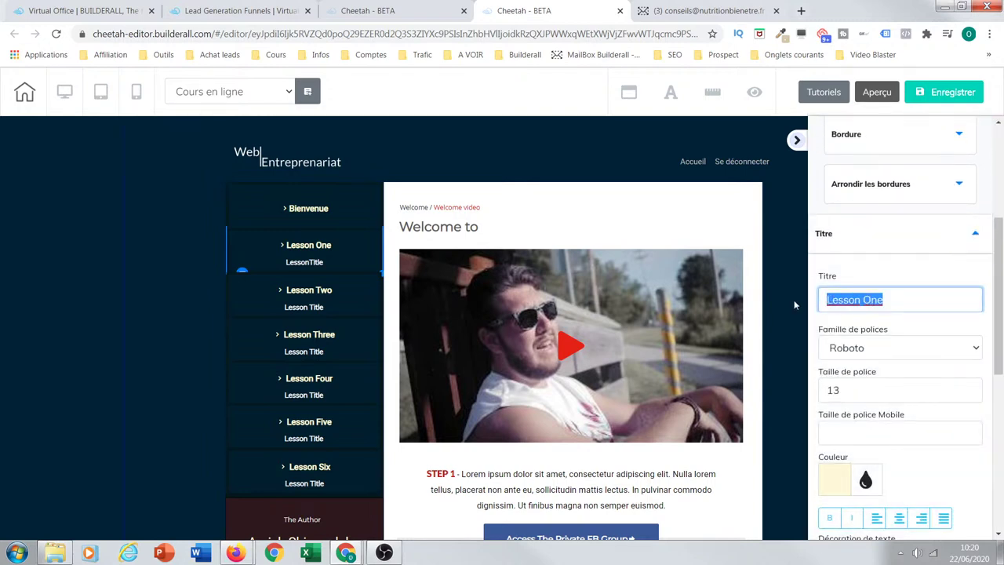
pyautogui.write('Le')
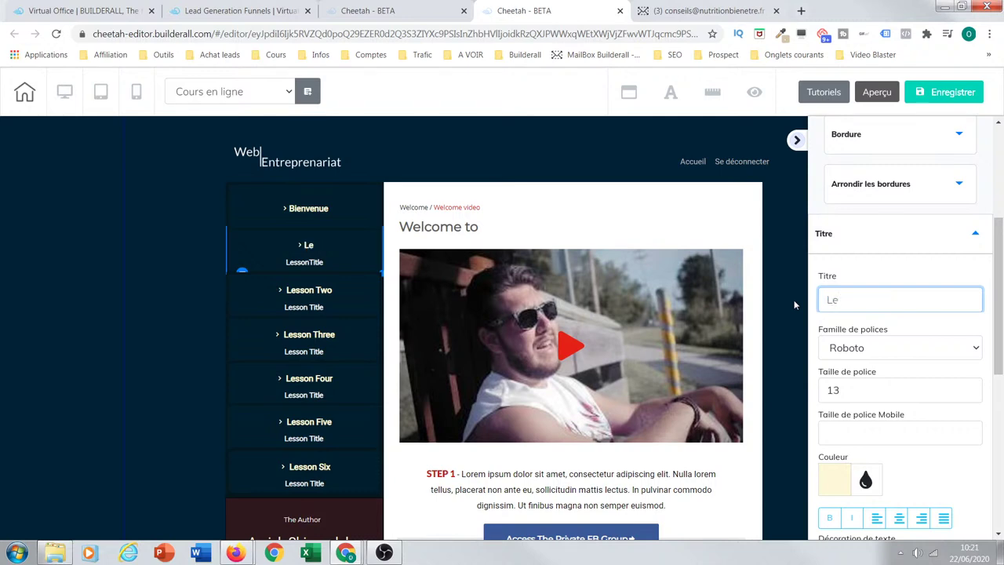
pyautogui.write('çon 1')
pyautogui.moveTo(854, 303); pyautogui.dragTo(815, 304)
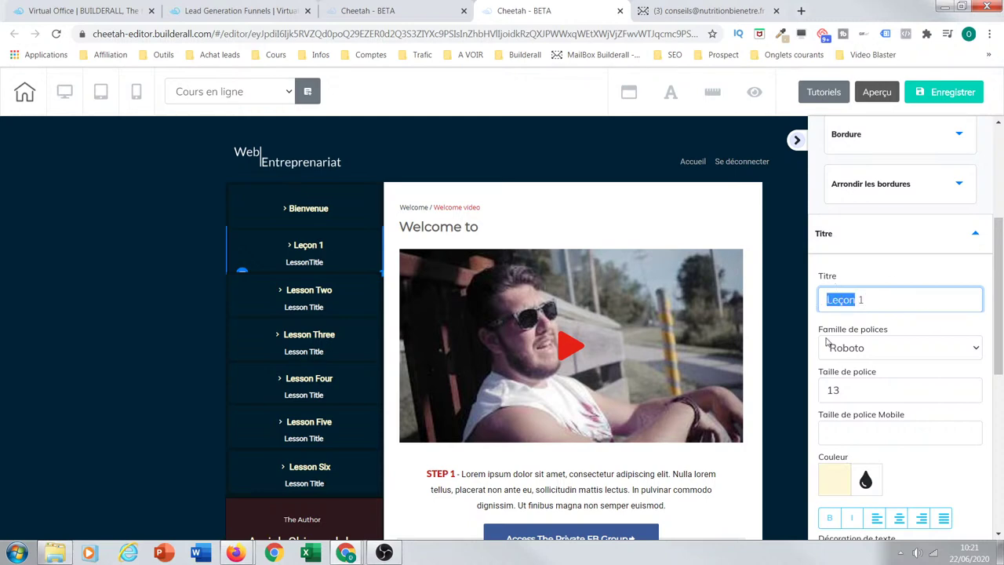
# Step: Replace the Leçon 1 button's subtitle text with "Introduction"
pyautogui.moveTo(1000, 320); pyautogui.dragTo(994, 406)
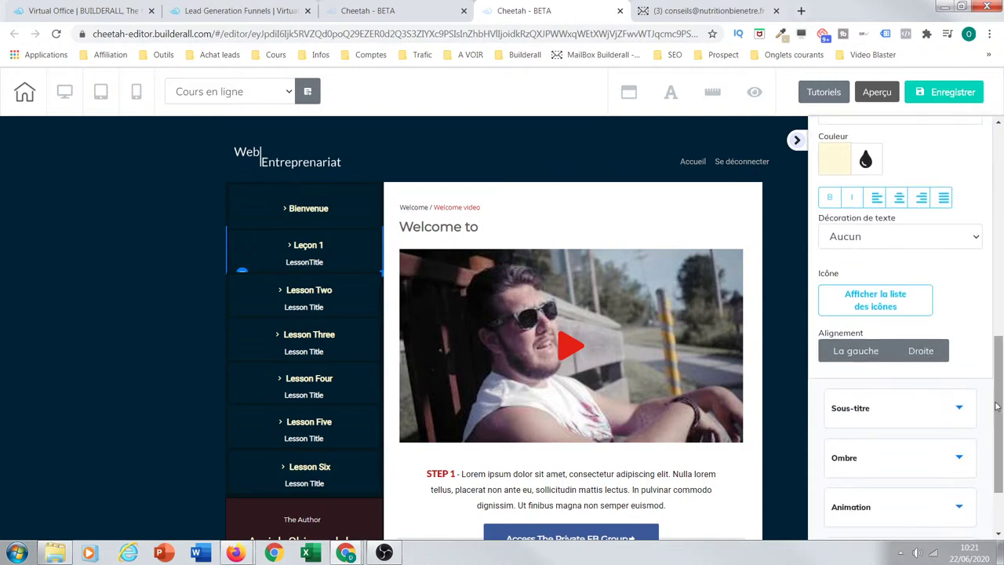
pyautogui.click(958, 409)
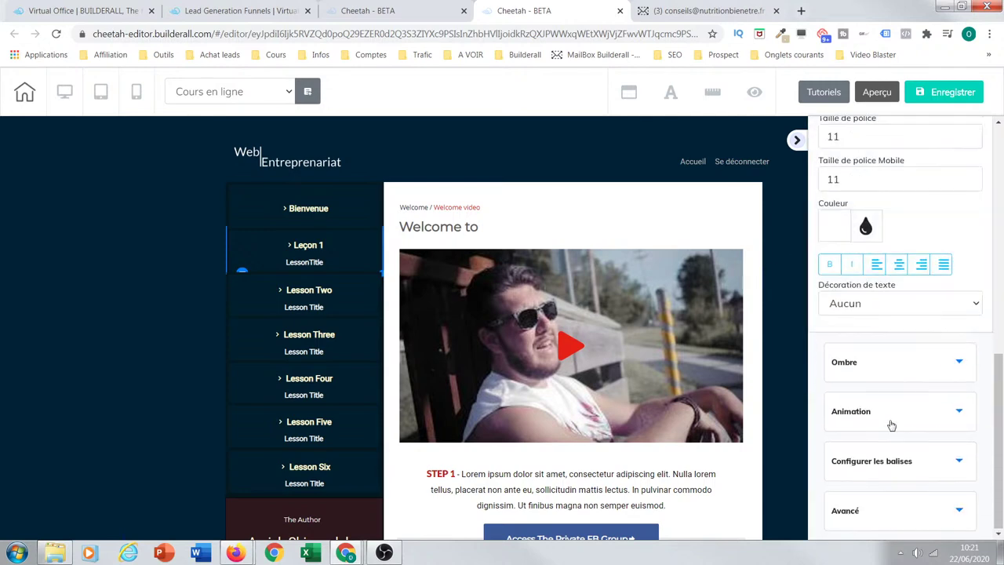
pyautogui.scroll(1, 990, 358)
pyautogui.scroll(3, 990, 358)
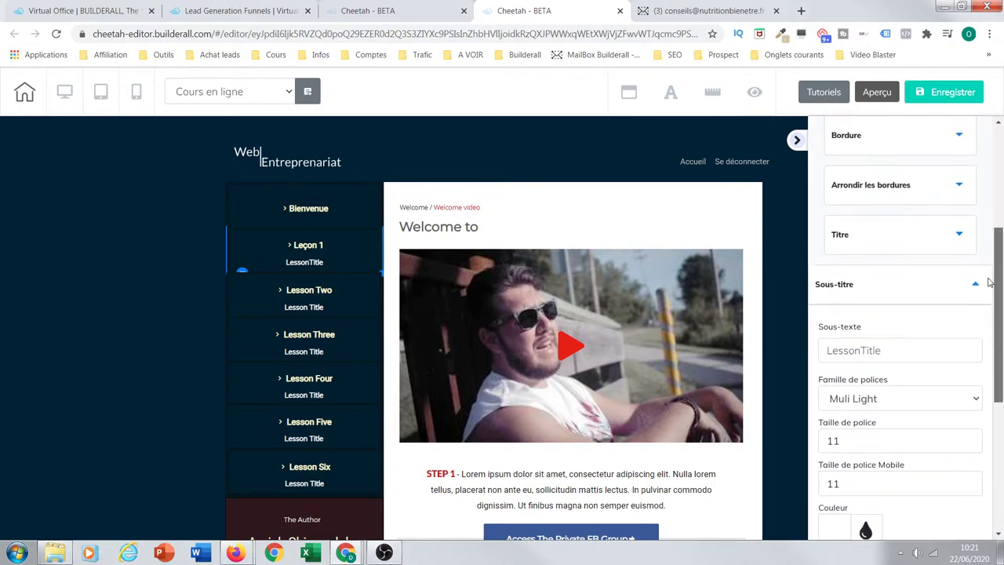
pyautogui.moveTo(899, 350); pyautogui.dragTo(788, 352)
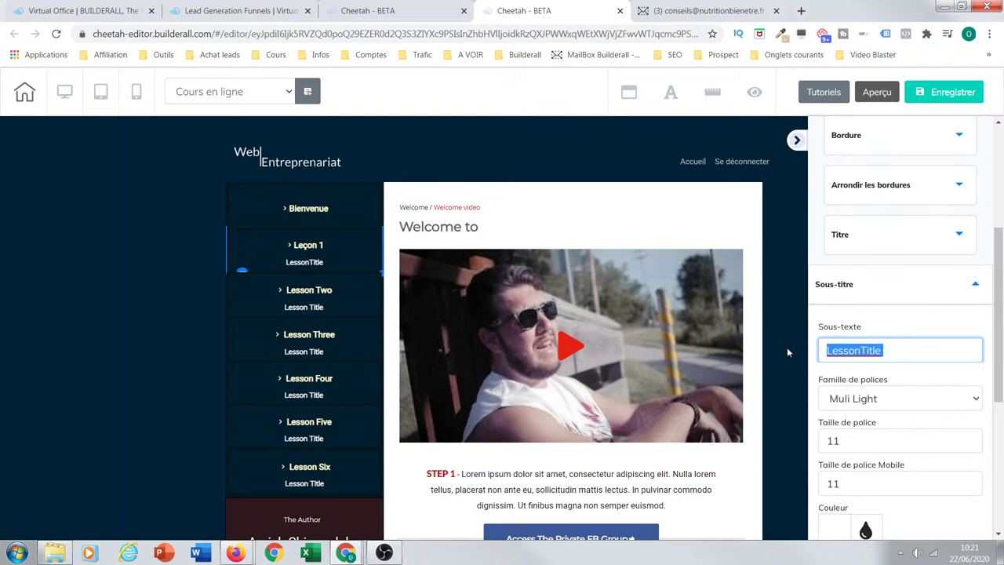
pyautogui.write('Introduction')
pyautogui.click(139, 382)
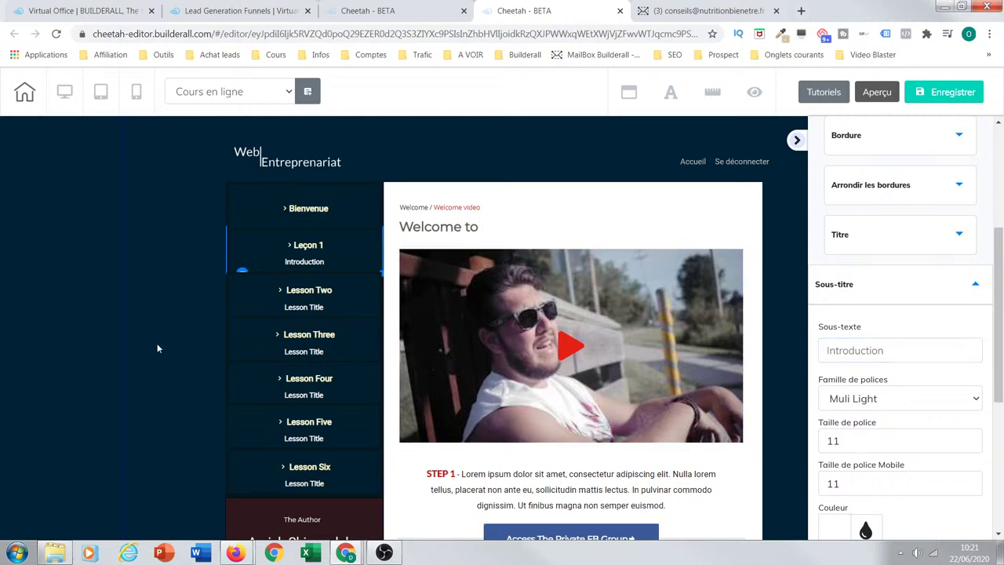
# Step: Replace the Lesson Two button's subtitle text with "Présentation de l'outil"
pyautogui.click(289, 300)
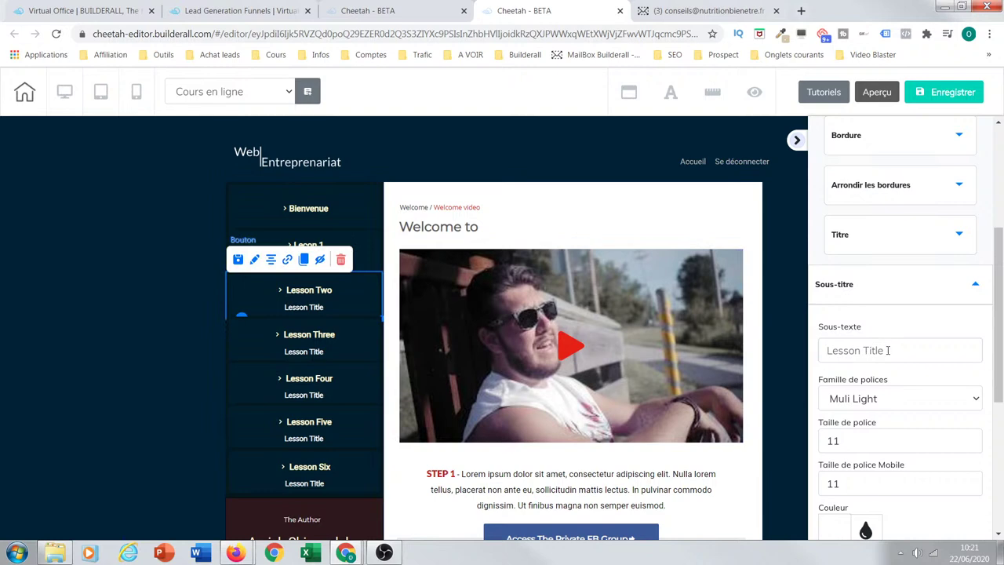
pyautogui.moveTo(887, 350); pyautogui.dragTo(791, 353)
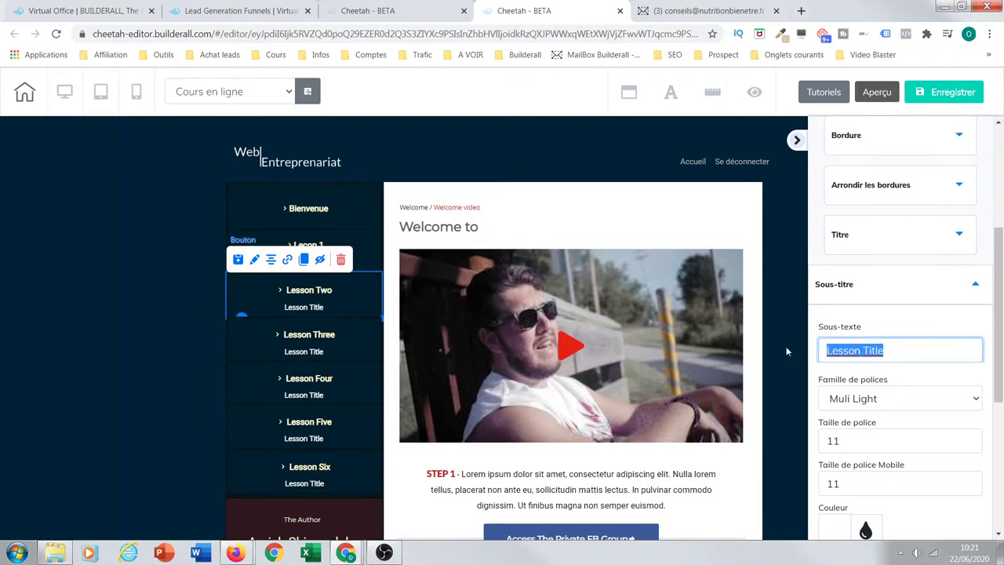
pyautogui.write('C')
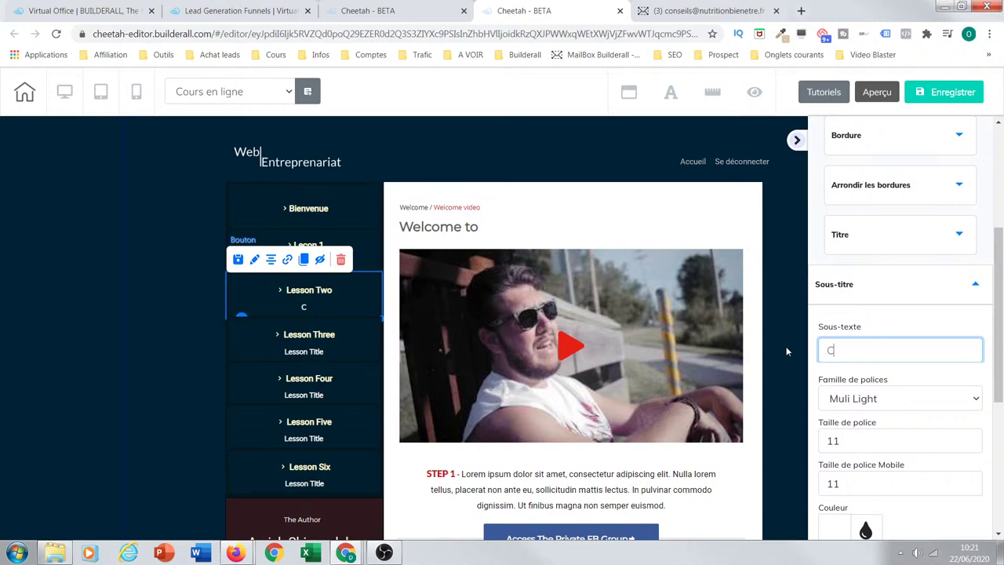
pyautogui.press('BackSpace')
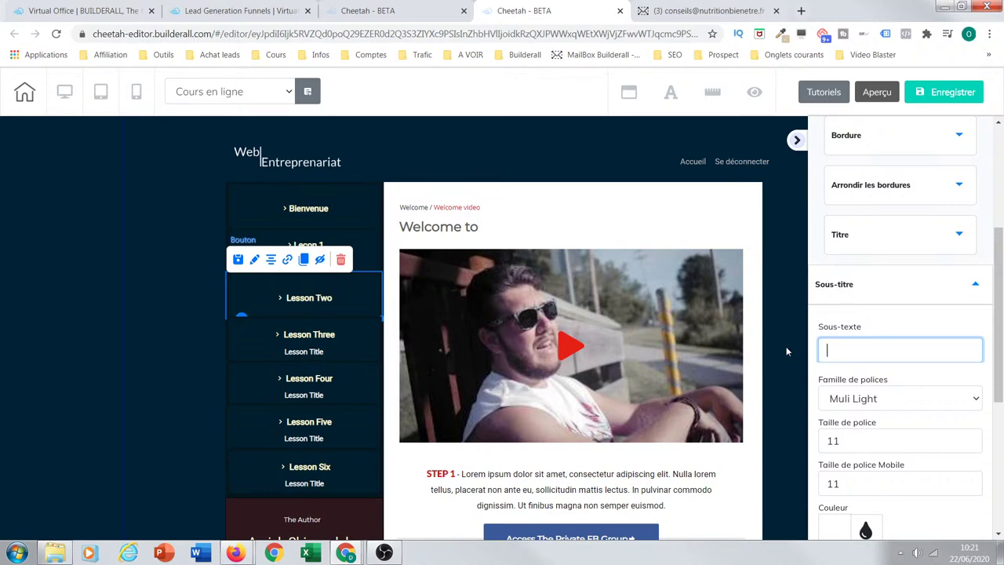
pyautogui.write("Présentation de l'outil")
# Step: Change the Lesson Two button's title to "Leçon 2" and select the word "Leçon" in it
pyautogui.click(925, 234)
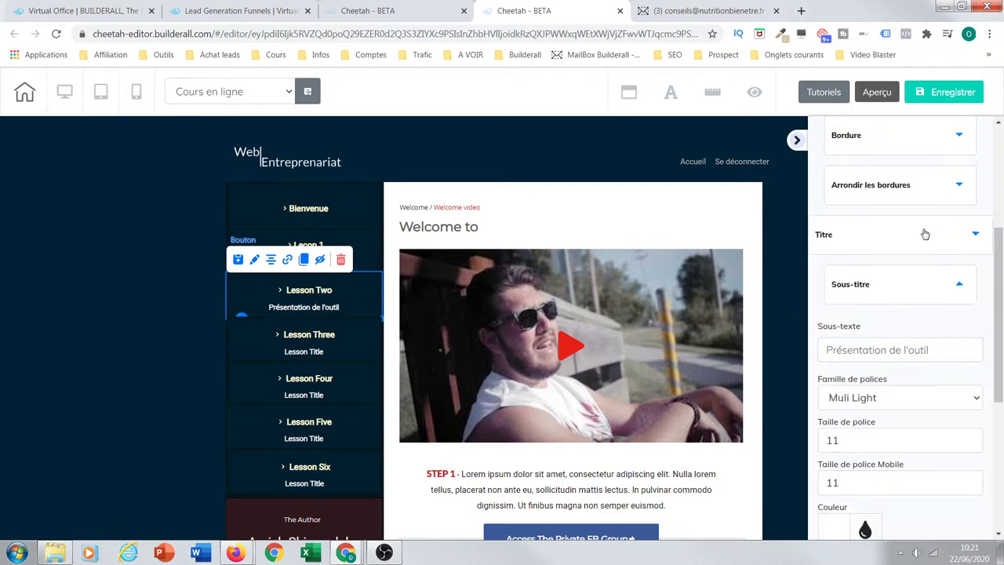
pyautogui.moveTo(895, 301); pyautogui.dragTo(821, 302)
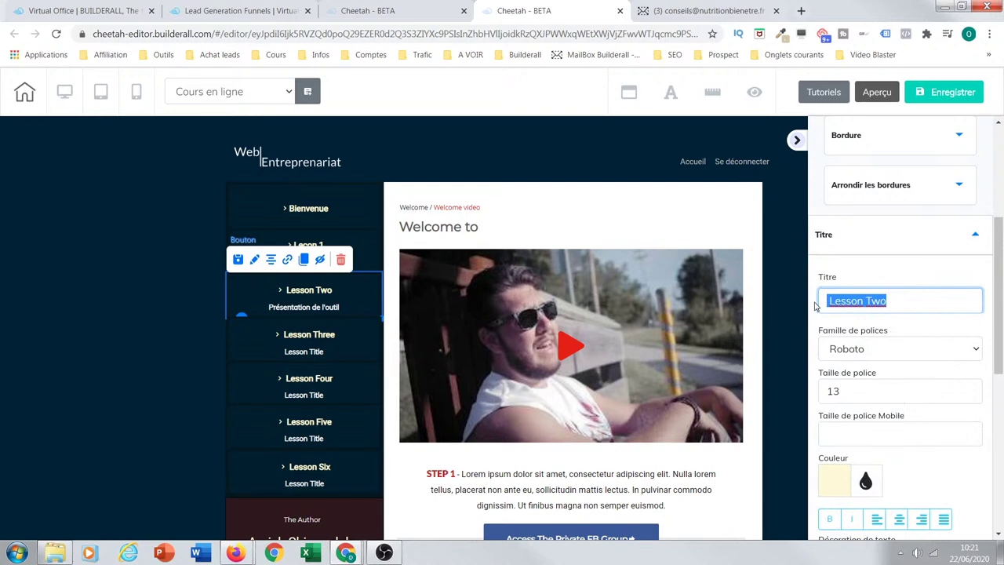
pyautogui.click(819, 304)
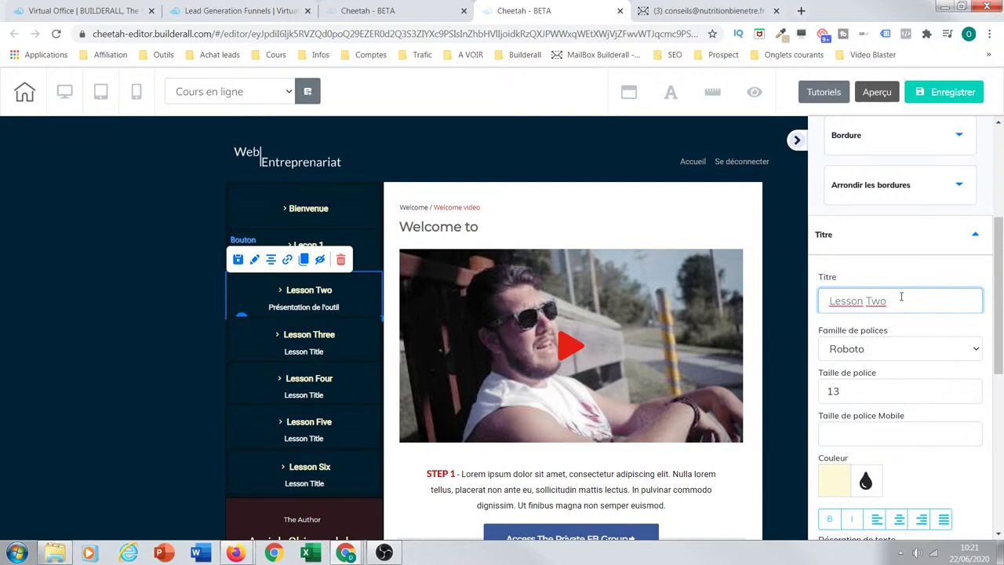
pyautogui.moveTo(902, 295); pyautogui.dragTo(794, 302)
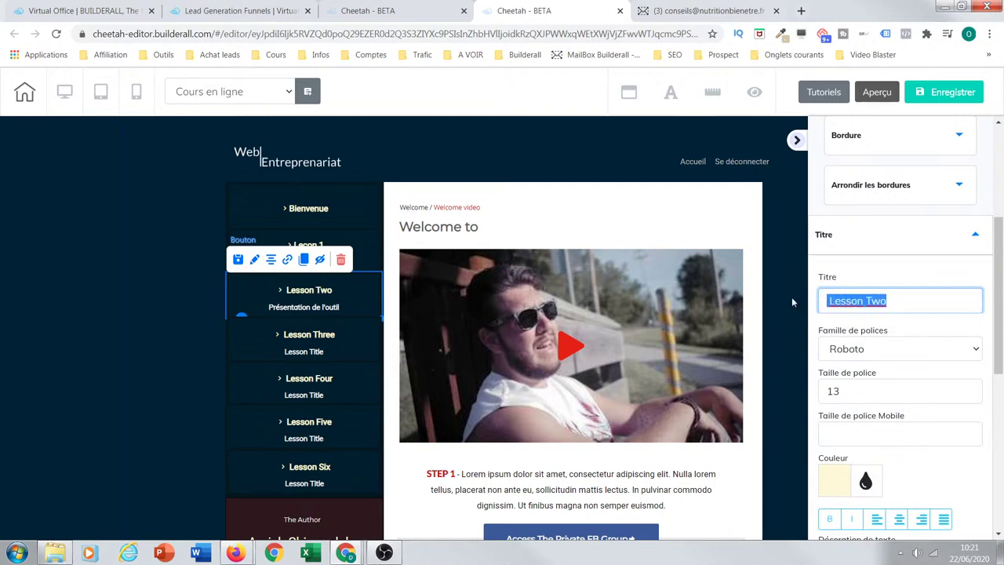
pyautogui.write('Le')
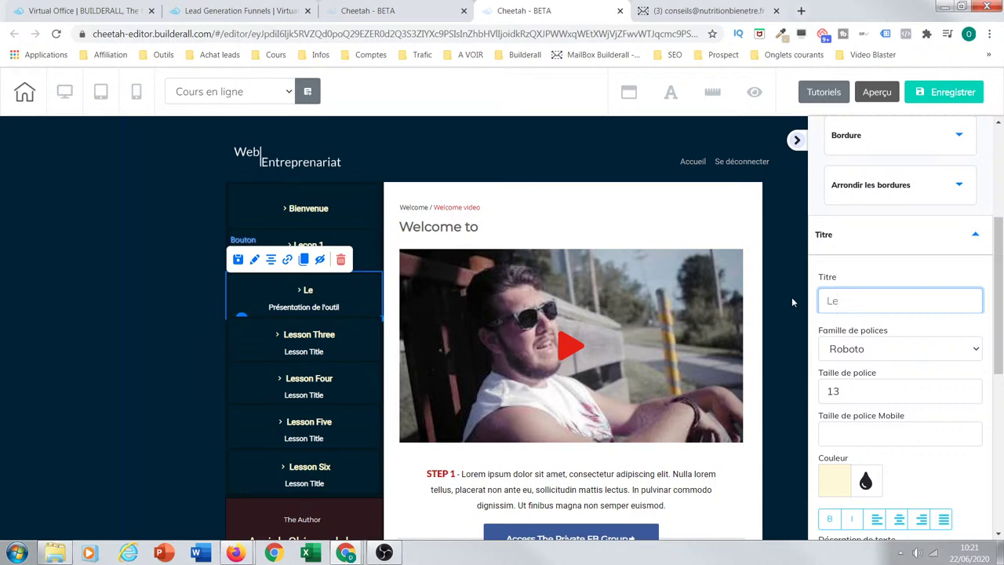
pyautogui.write('ç')
pyautogui.press('BackSpace')
pyautogui.write('çon 2')
pyautogui.moveTo(853, 301); pyautogui.dragTo(810, 305)
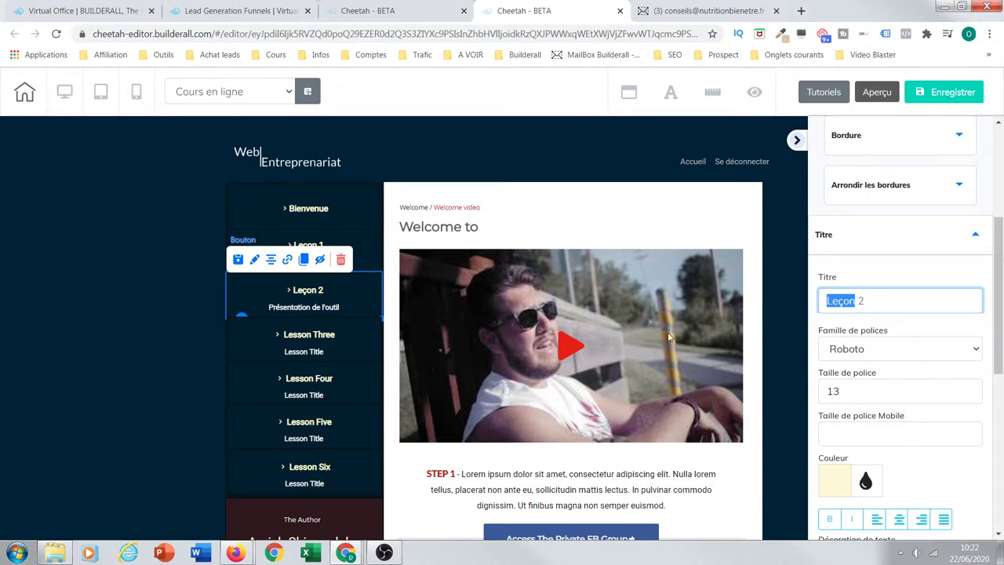
# Step: Change the Lesson Three button's title to "Leçon 3"
pyautogui.click(337, 343)
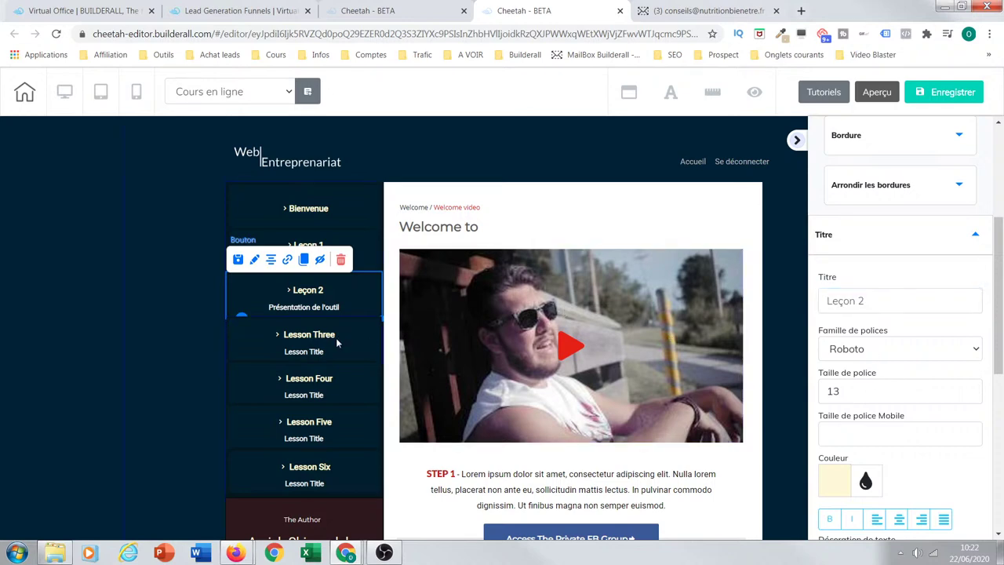
pyautogui.moveTo(891, 300); pyautogui.dragTo(768, 303)
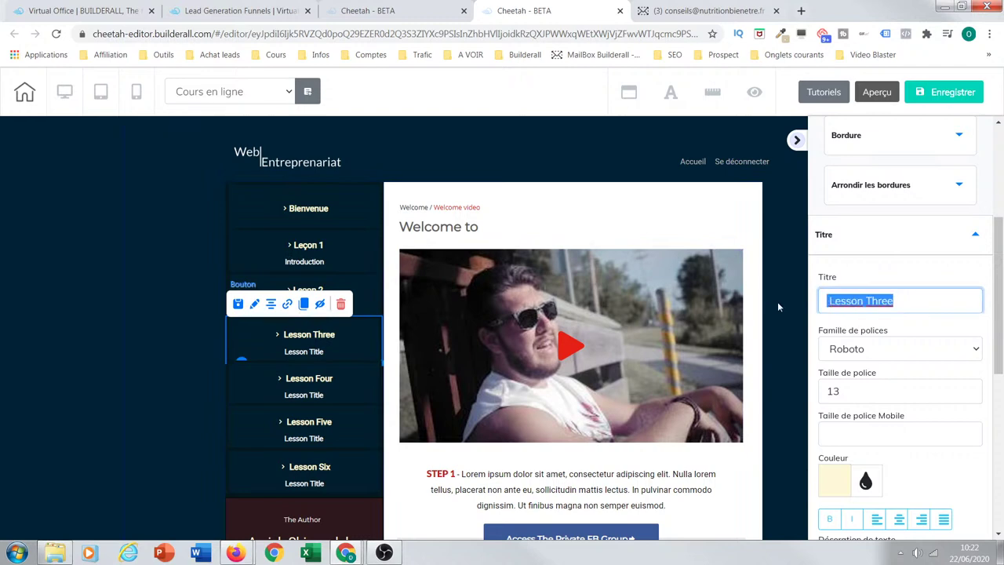
pyautogui.write('Leçon')
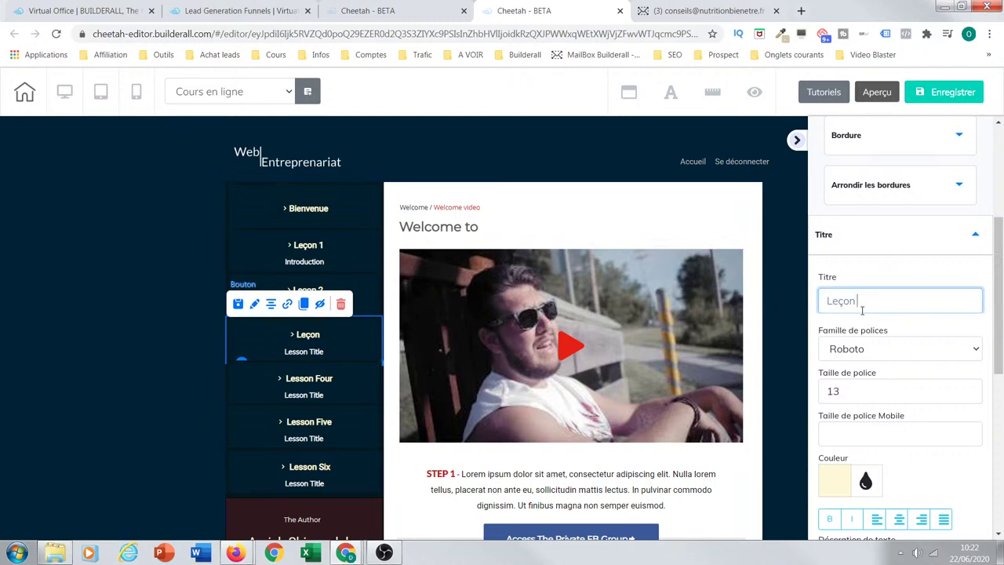
pyautogui.write(' 3')
# Step: Replace the Leçon 3 button's subtitle text with "Prise en main de l'outil"
pyautogui.scroll(-5, 902, 330)
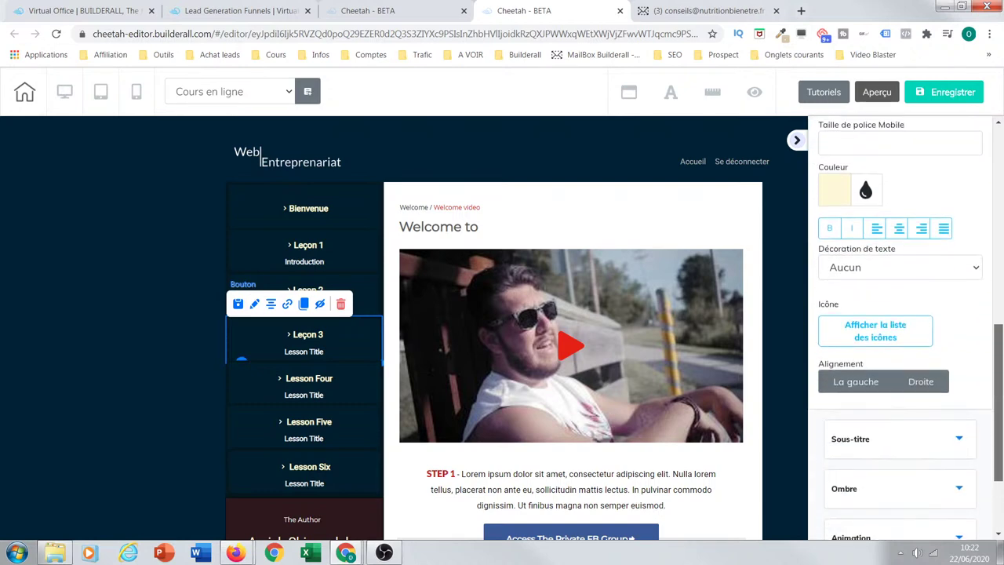
pyautogui.click(921, 331)
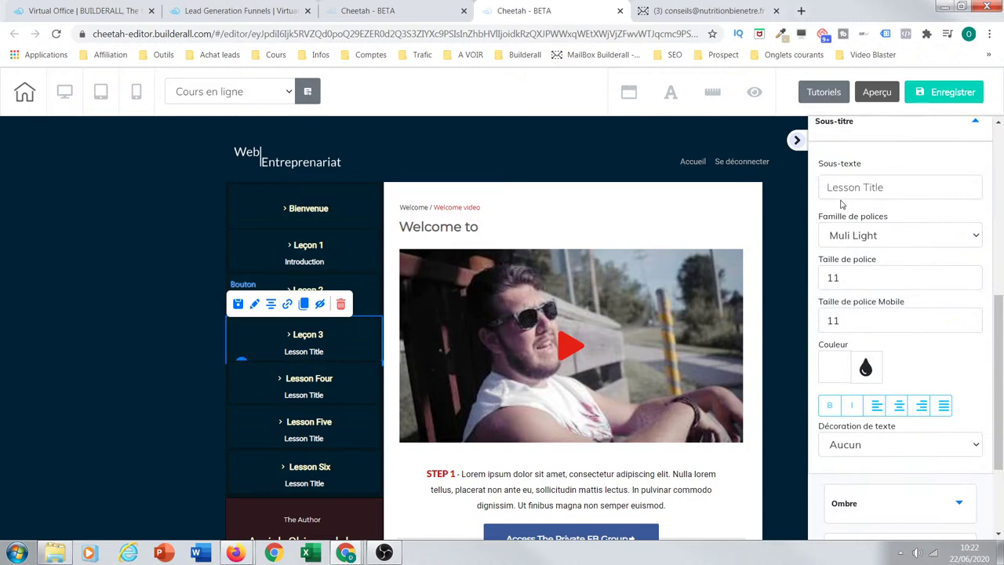
pyautogui.moveTo(897, 191); pyautogui.dragTo(805, 196)
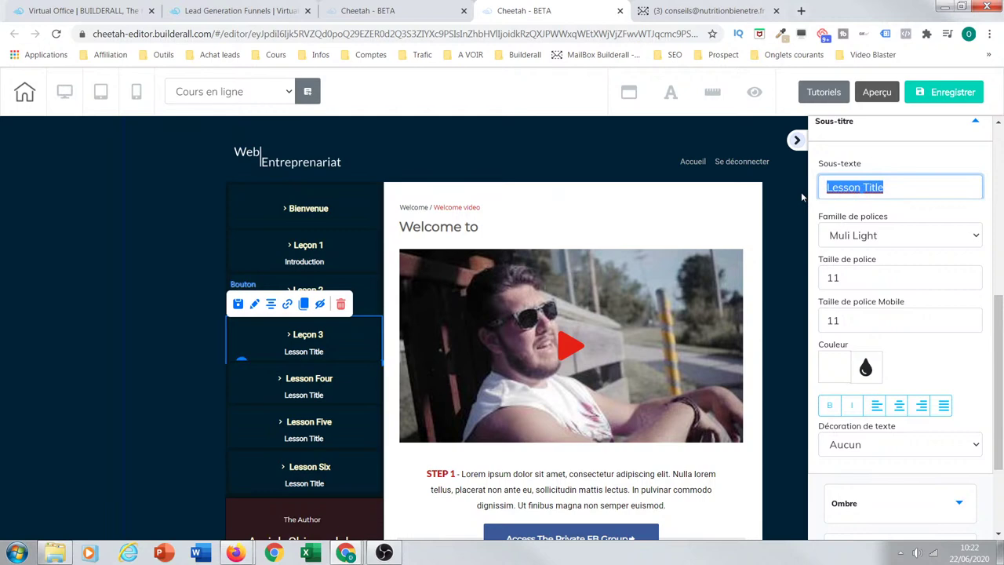
pyautogui.write('Pr')
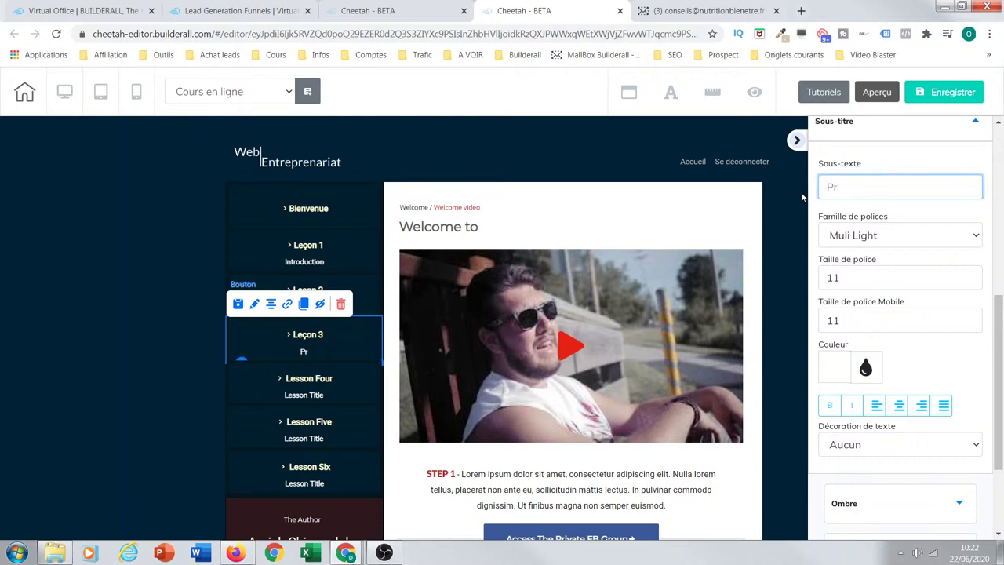
pyautogui.write('ise en main de ')
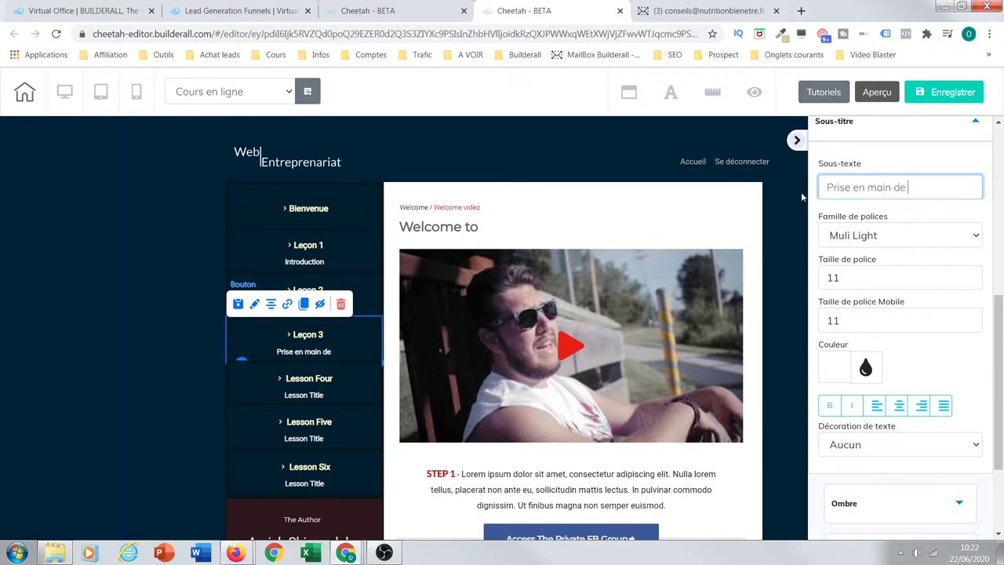
pyautogui.write("l'a=")
pyautogui.press('BackSpace')
pyautogui.press('BackSpace')
pyautogui.write('outil')
# Step: Replace the Lesson Four button's subtitle text with "Leçon 4"
pyautogui.click(342, 386)
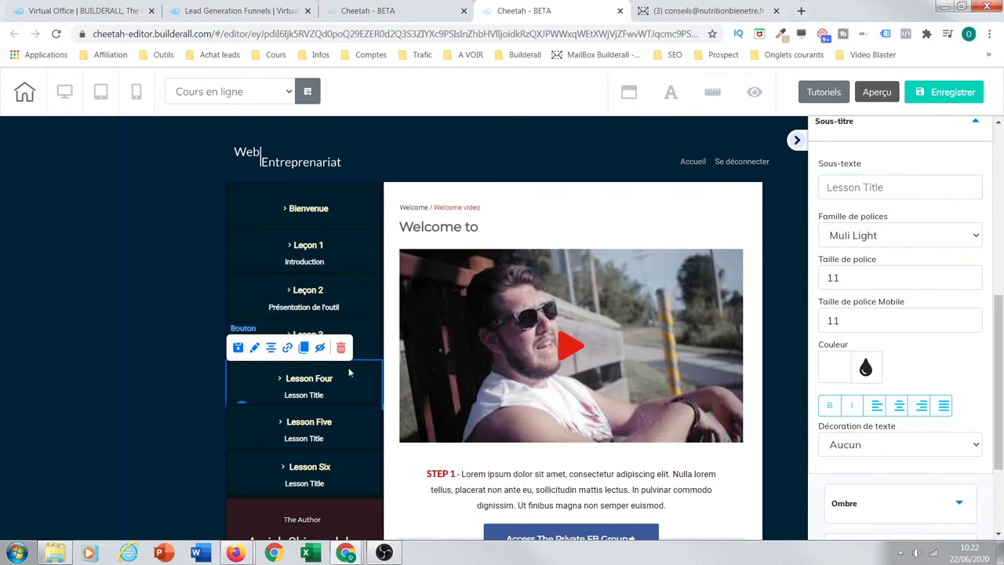
pyautogui.tripleClick(886, 187)
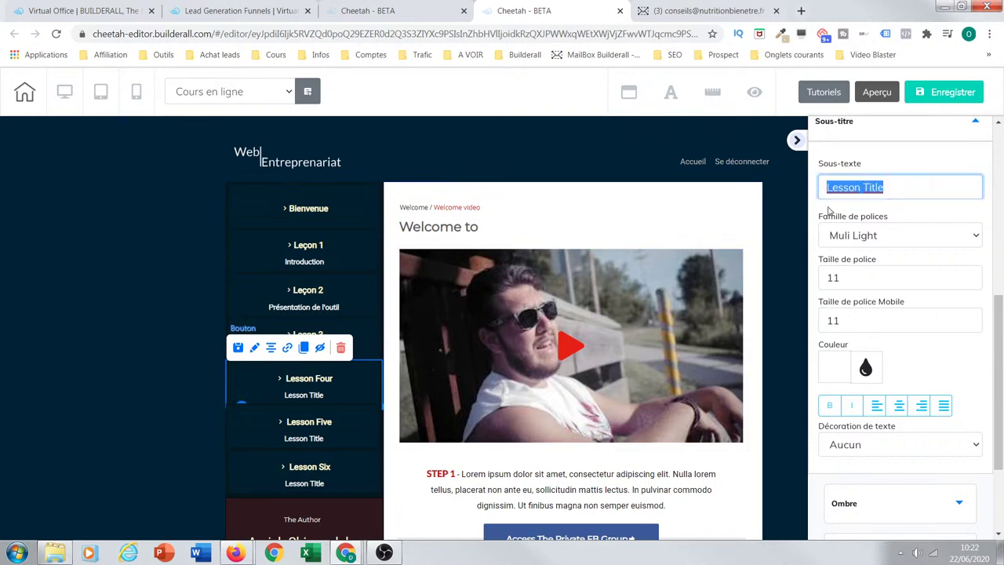
pyautogui.write('Leçon 4')
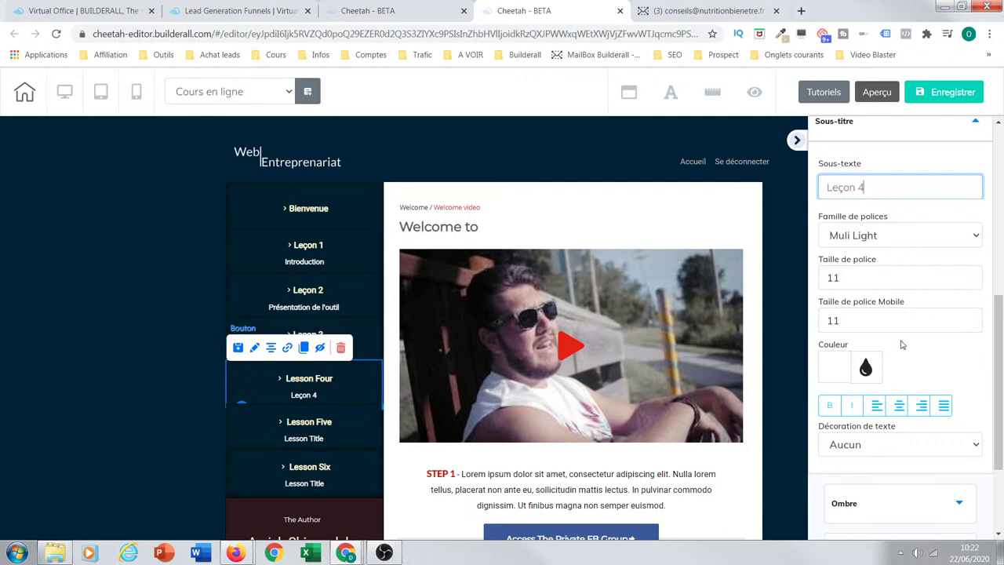
pyautogui.moveTo(999, 316)
pyautogui.mouseDown()
pyautogui.moveTo(1000, 391)
pyautogui.moveTo(989, 312)
pyautogui.mouseUp()
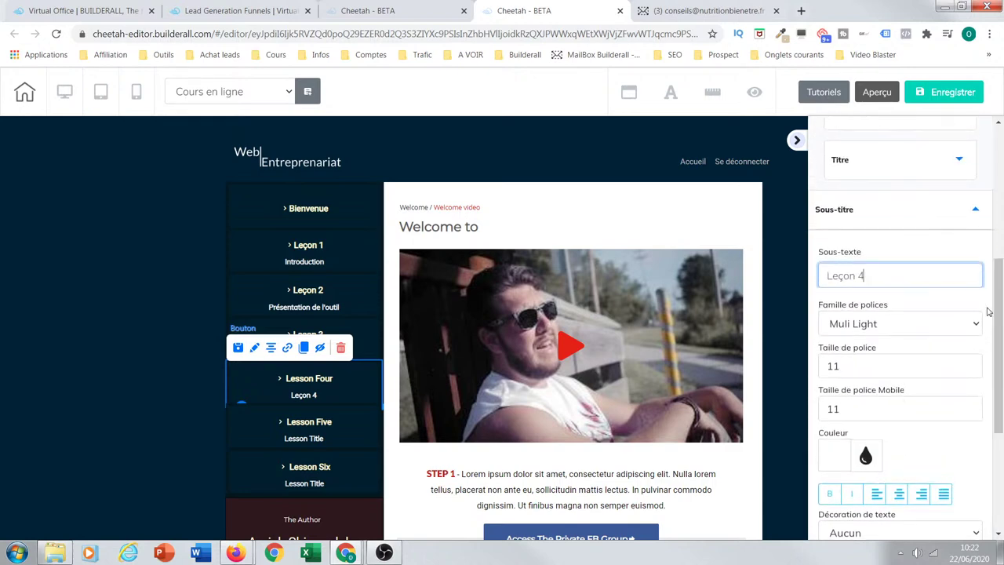
# Step: Replace the Lesson Four button's subtitle text with "Créons votre première plateforme"
pyautogui.moveTo(874, 280); pyautogui.dragTo(807, 280)
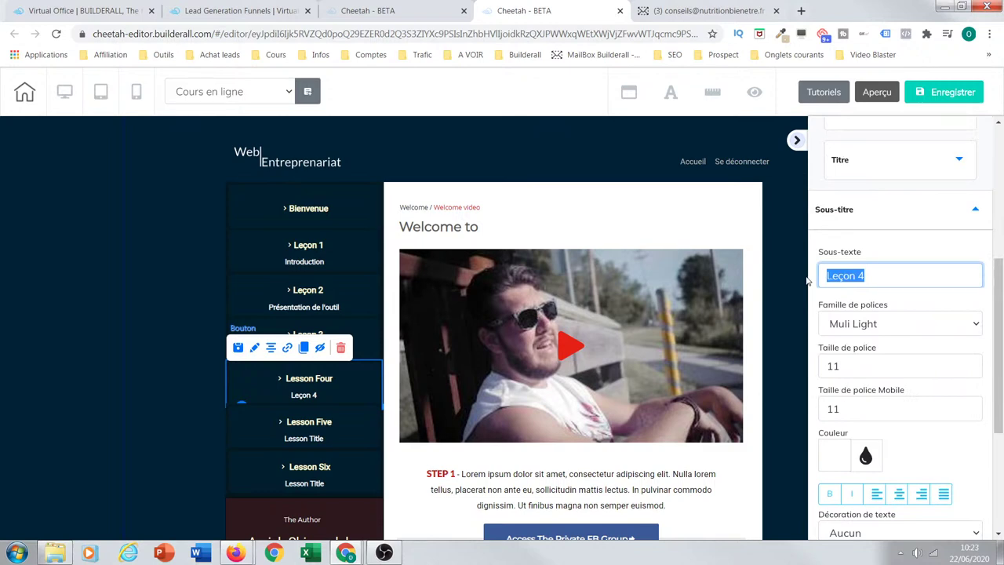
pyautogui.write('C')
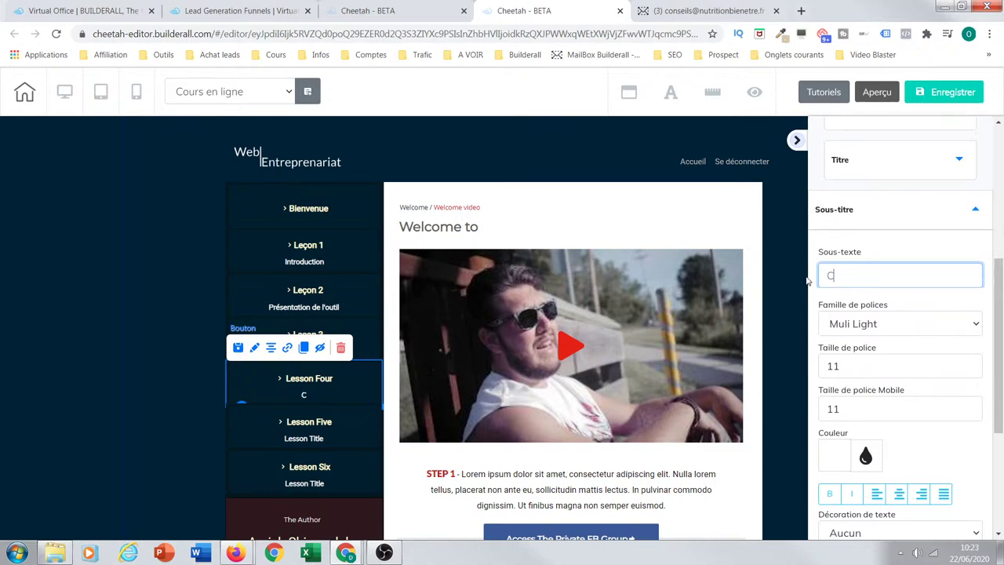
pyautogui.write('réeon vore')
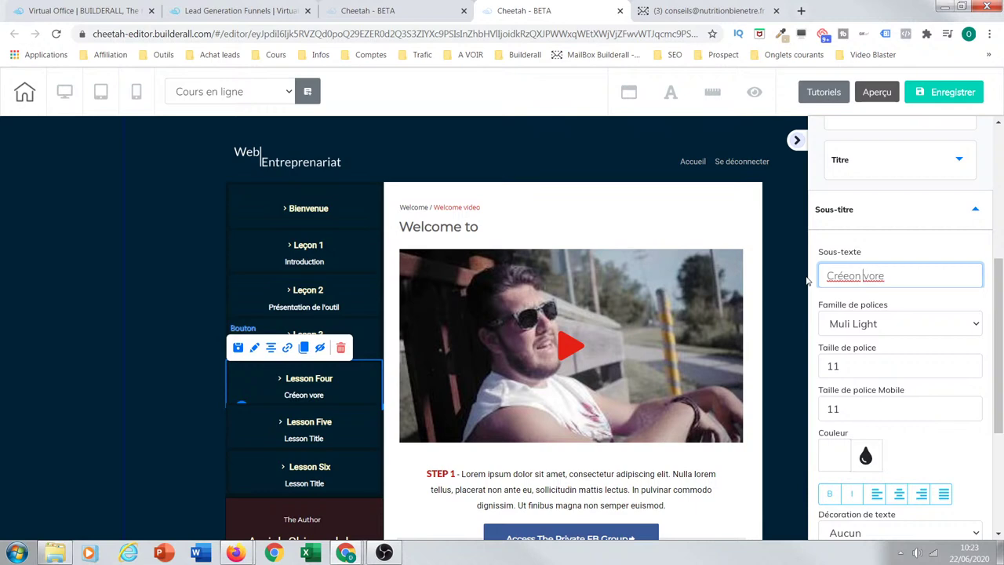
pyautogui.write('s')
pyautogui.press('Right')
pyautogui.press('Right')
pyautogui.press('Right')
pyautogui.write('t')
pyautogui.press('End')
pyautogui.press('Left')
pyautogui.press('Left')
pyautogui.press('Left')
pyautogui.press('Left')
pyautogui.press('Left')
pyautogui.press('Left')
pyautogui.press('BackSpace')
pyautogui.press('Right')
pyautogui.press('Right')
pyautogui.press('Right')
pyautogui.press('Right')
pyautogui.press('Right')
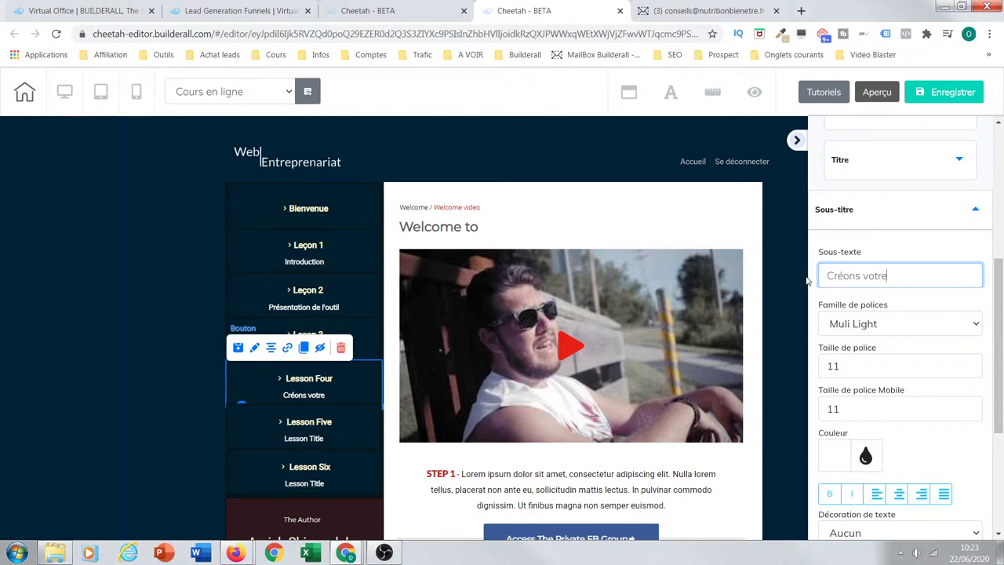
pyautogui.write('première plateforme')
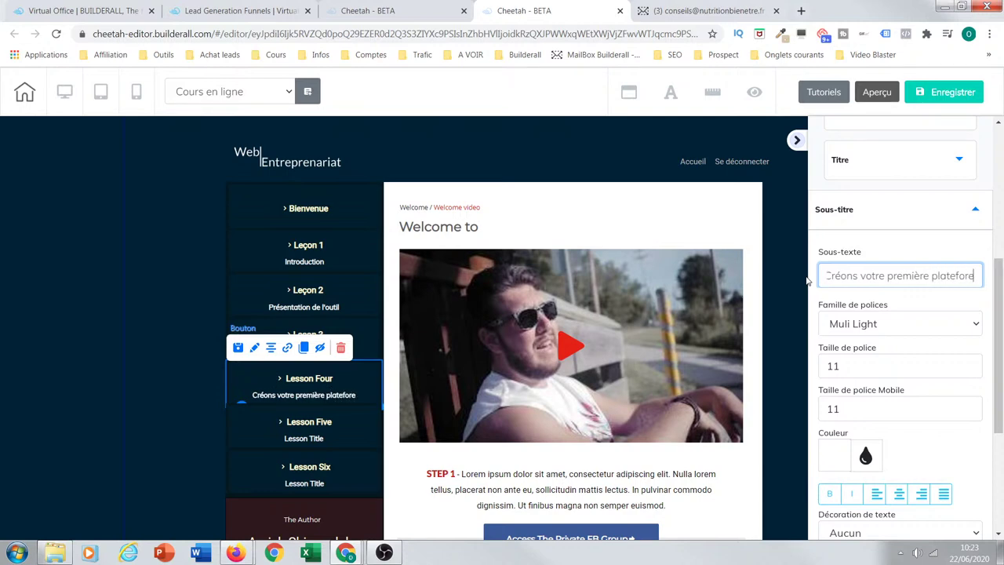
pyautogui.press('BackSpace')
pyautogui.write('me')
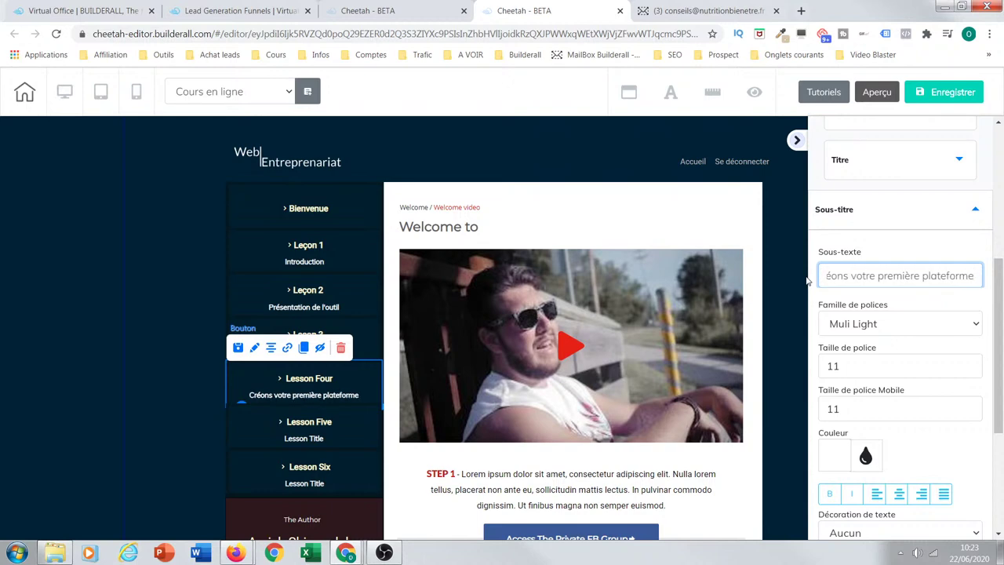
# Step: Change the Lesson Four button's title to "Leçon 4"
pyautogui.click(887, 163)
pyautogui.moveTo(887, 226); pyautogui.dragTo(810, 226)
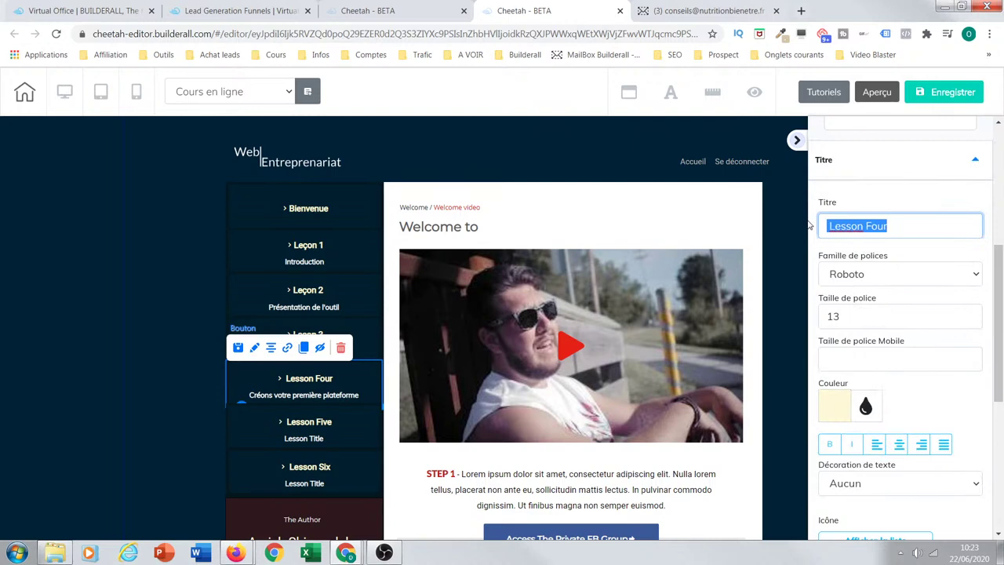
pyautogui.write('Leçon')
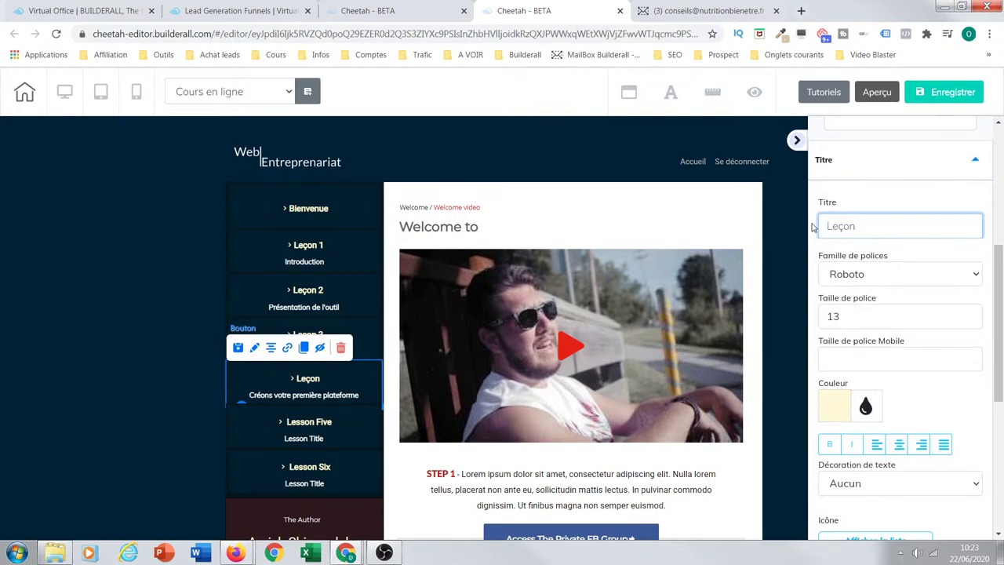
pyautogui.write(' 4')
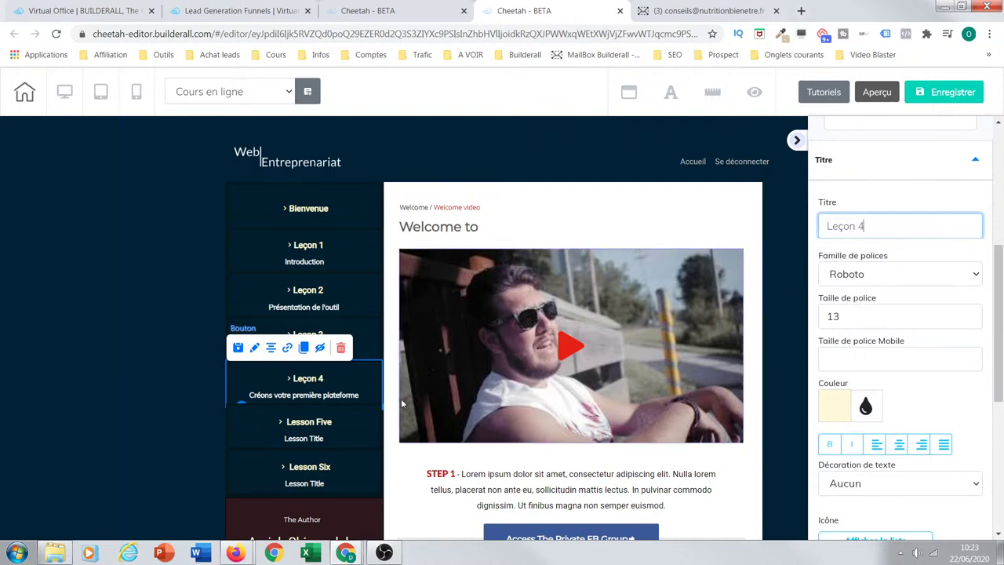
# Step: Change the Lesson Five button's title to "Leçon 5"
pyautogui.click(327, 439)
pyautogui.click(329, 439)
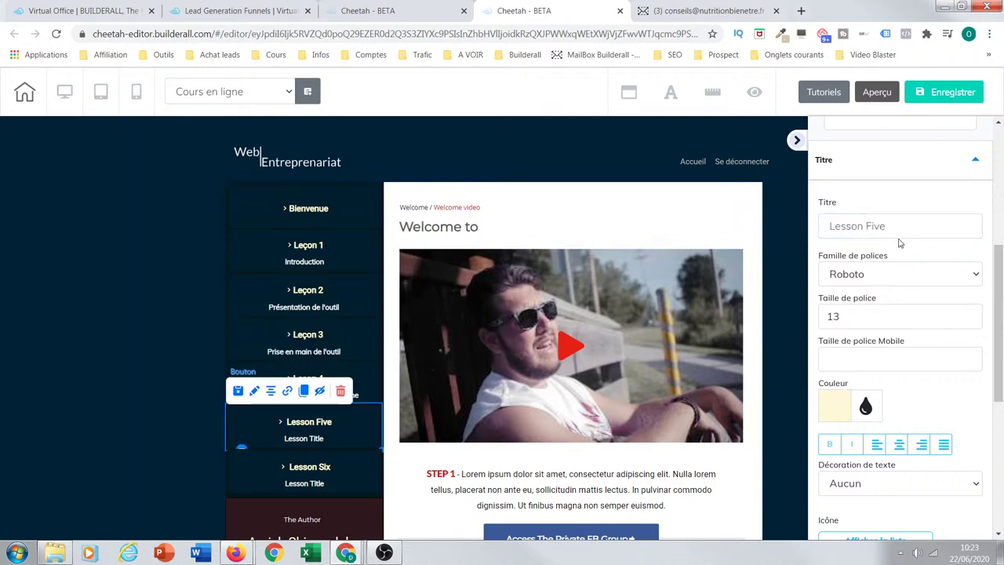
pyautogui.moveTo(902, 225); pyautogui.dragTo(818, 235)
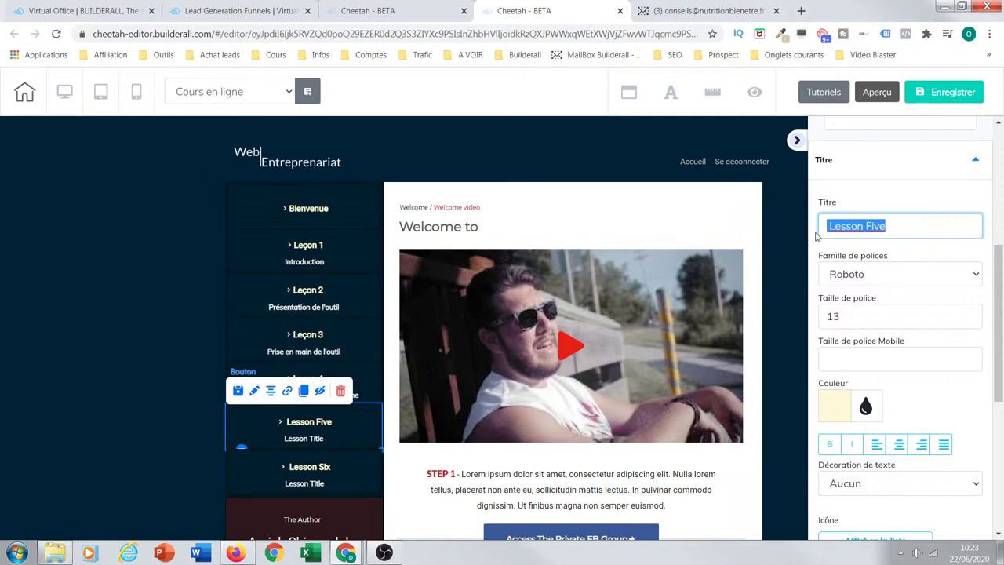
pyautogui.write('Leçon')
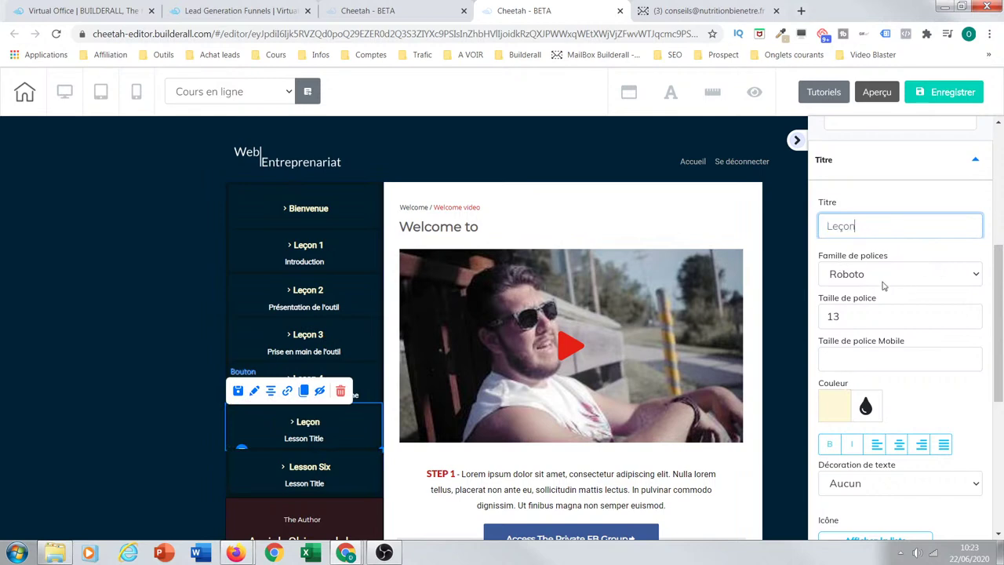
pyautogui.write(' 5')
# Step: Replace the Leçon 5 button's subtitle text with "Mise de votre plateforme"
pyautogui.moveTo(996, 289); pyautogui.dragTo(995, 412)
pyautogui.click(889, 312)
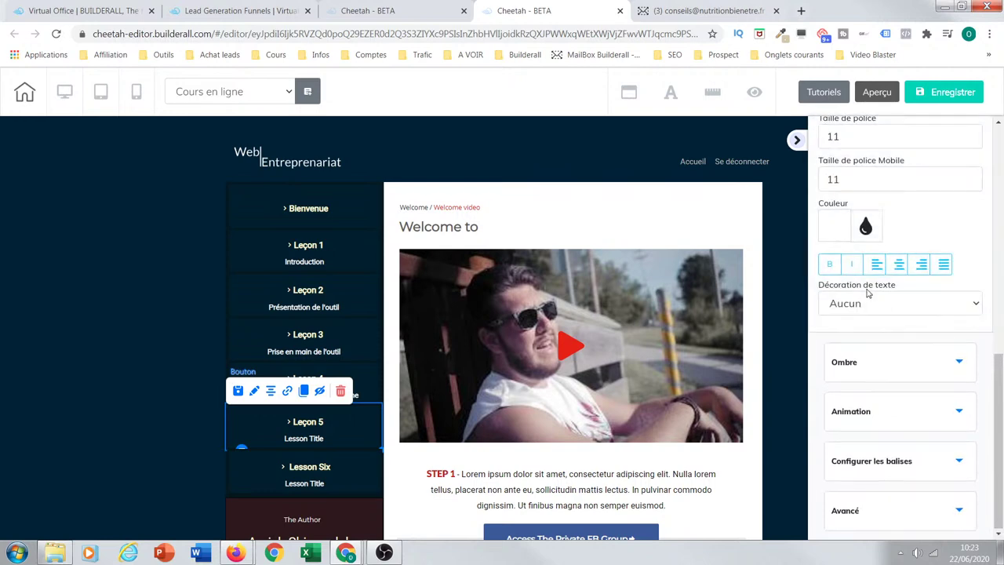
pyautogui.scroll(2, 994, 331)
pyautogui.scroll(3, 994, 331)
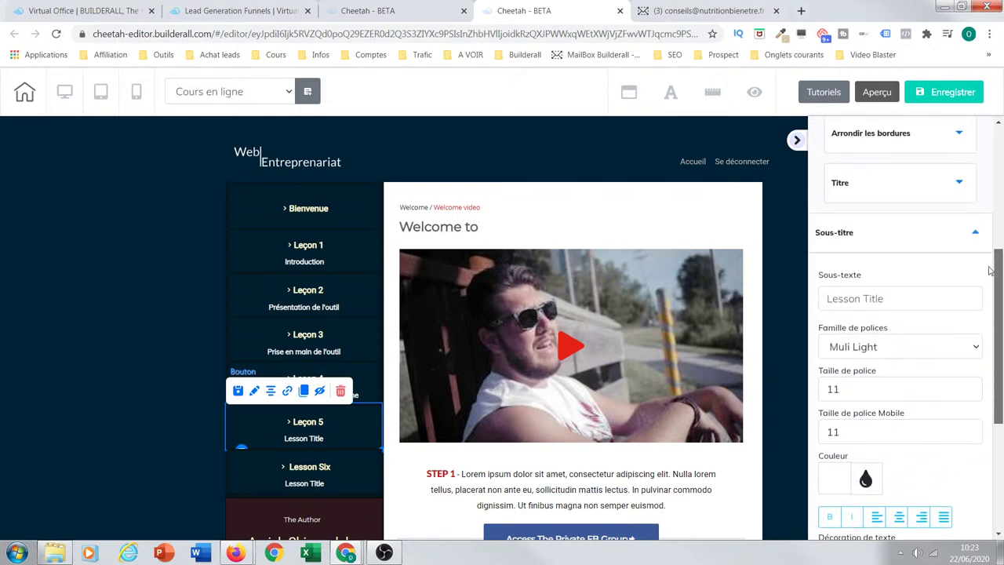
pyautogui.moveTo(894, 313); pyautogui.dragTo(827, 316)
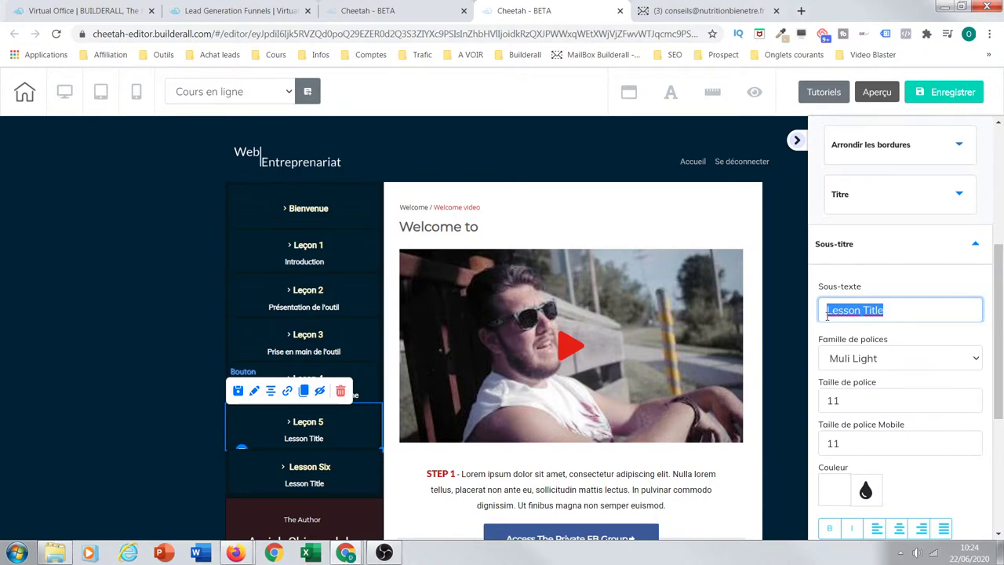
pyautogui.write('Mise de votre platef')
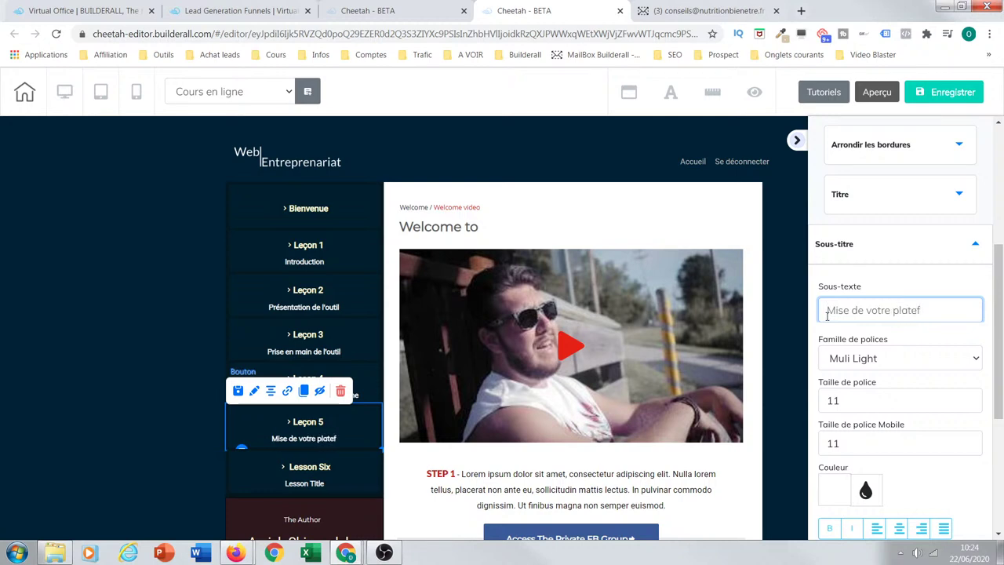
pyautogui.write('orme')
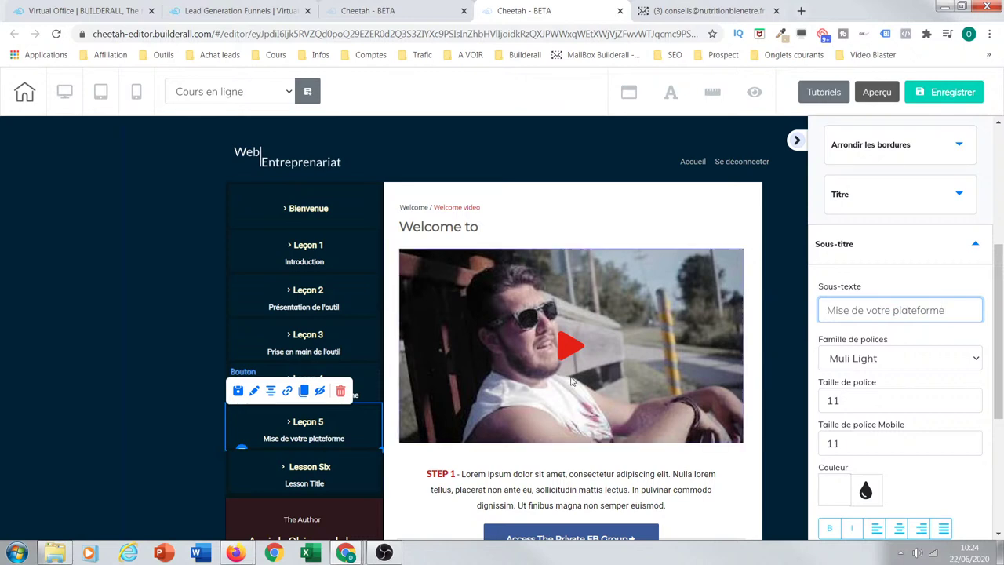
# Step: Replace the Lesson Six button's subtitle text with "Bonus"
pyautogui.click(355, 472)
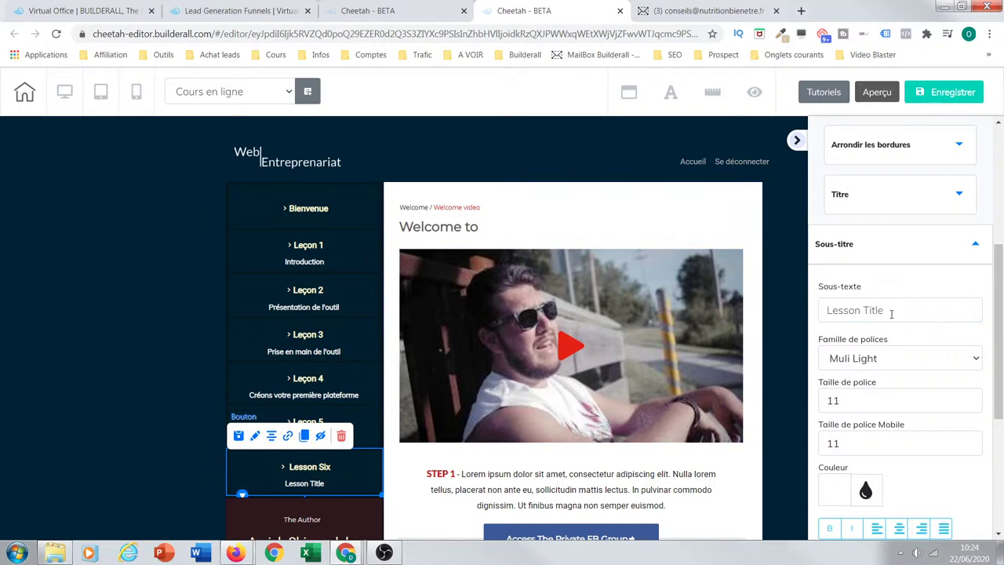
pyautogui.moveTo(890, 314); pyautogui.dragTo(814, 316)
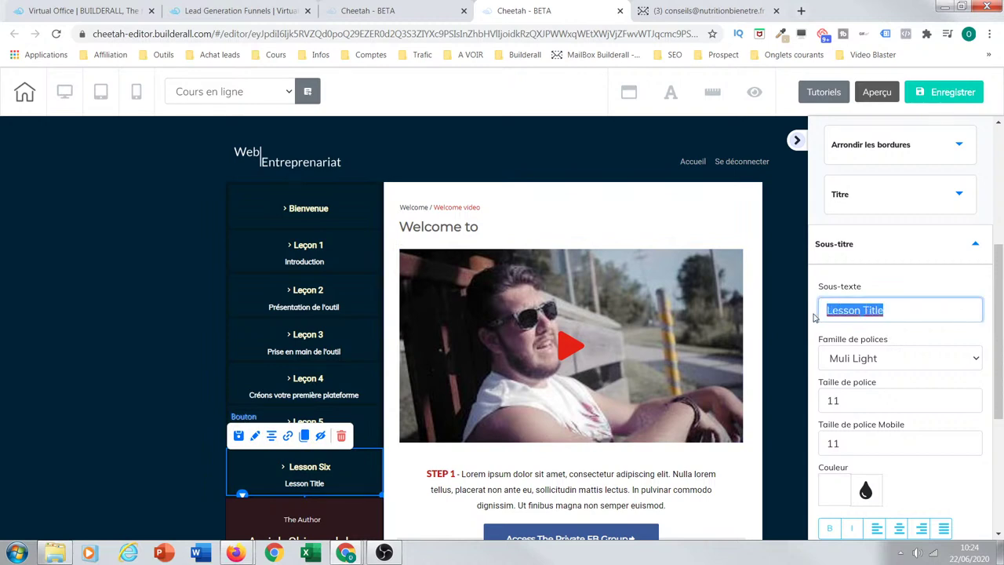
pyautogui.write('Bonus')
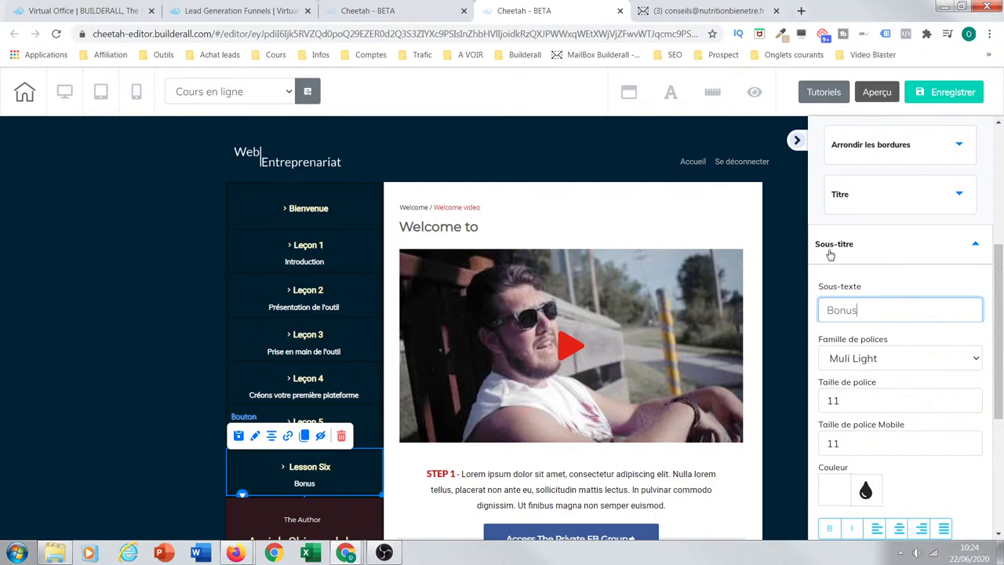
# Step: Replace the Lesson Six button's title with "Bonnus"
pyautogui.click(873, 196)
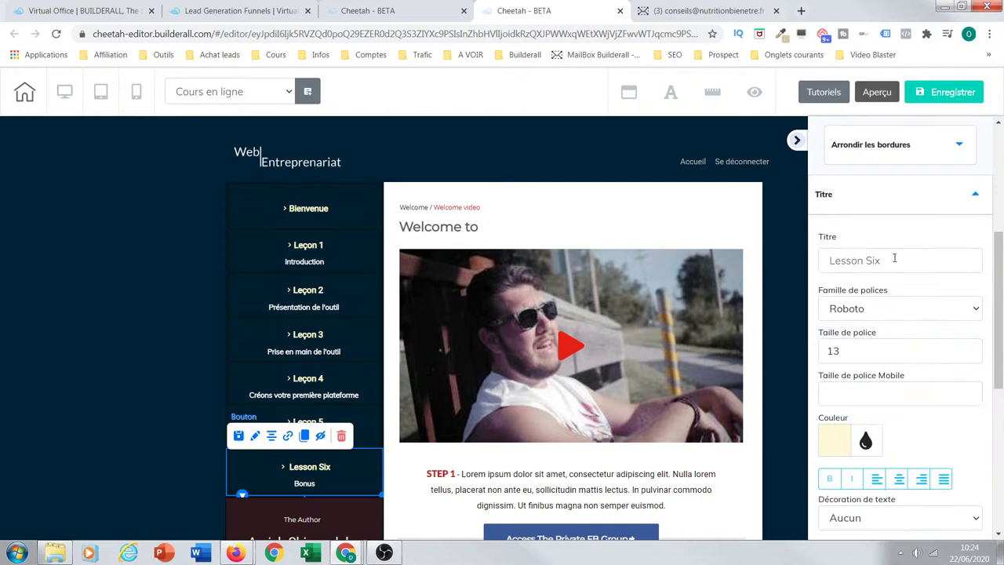
pyautogui.moveTo(892, 258); pyautogui.dragTo(810, 264)
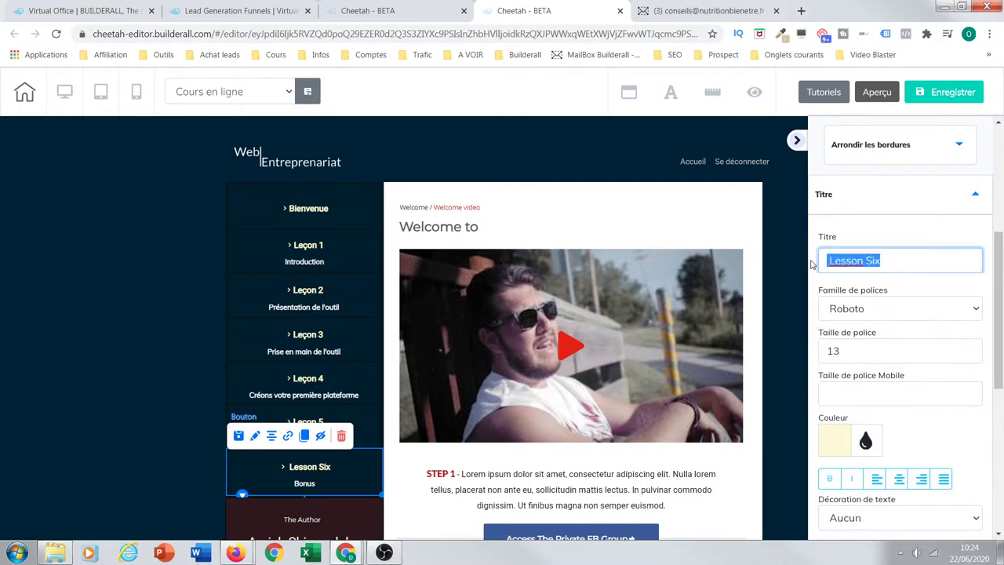
pyautogui.write('Bonnus')
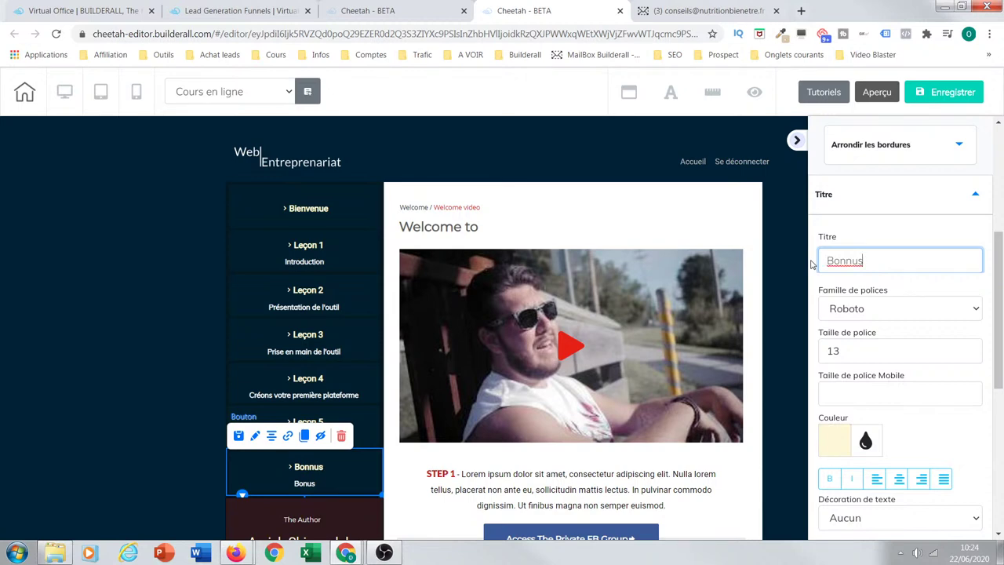
# Step: Correct the spelling of the last lesson button's title to "Bonus"
pyautogui.press('Left')
pyautogui.press('Left')
pyautogui.press('BackSpace')
pyautogui.click(974, 195)
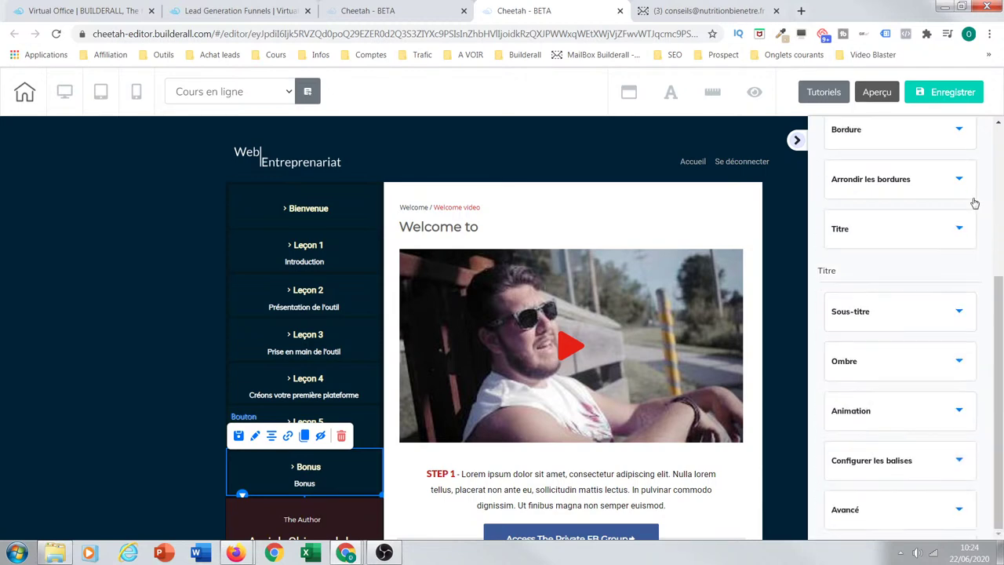
# Step: Replace the Bonus button's subtitle text with "Quelques astuces de pro" and hide the element settings
pyautogui.click(899, 312)
pyautogui.moveTo(870, 312); pyautogui.dragTo(826, 311)
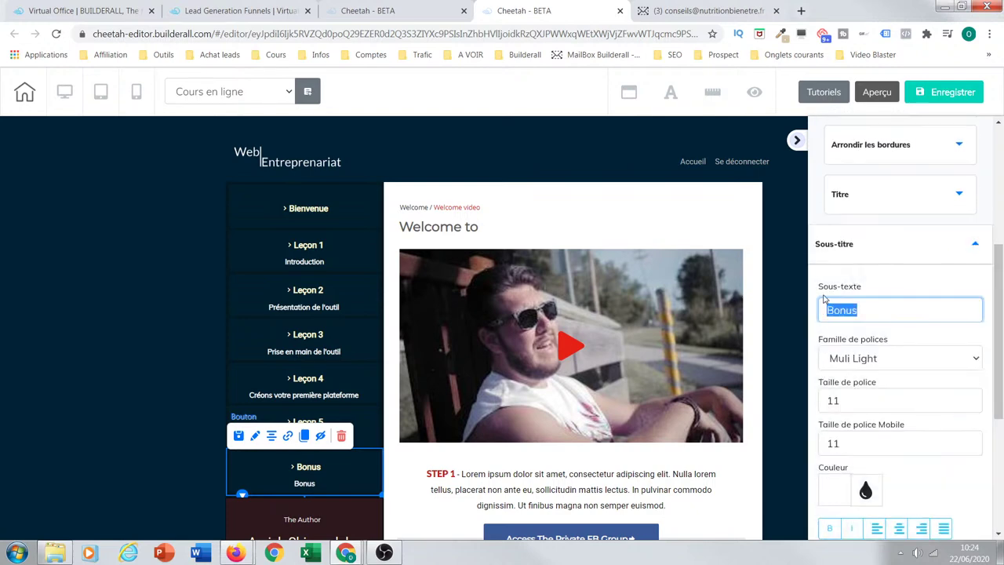
pyautogui.write('Ques')
pyautogui.press('BackSpace')
pyautogui.write('lques astue')
pyautogui.press('BackSpace')
pyautogui.write('ces de')
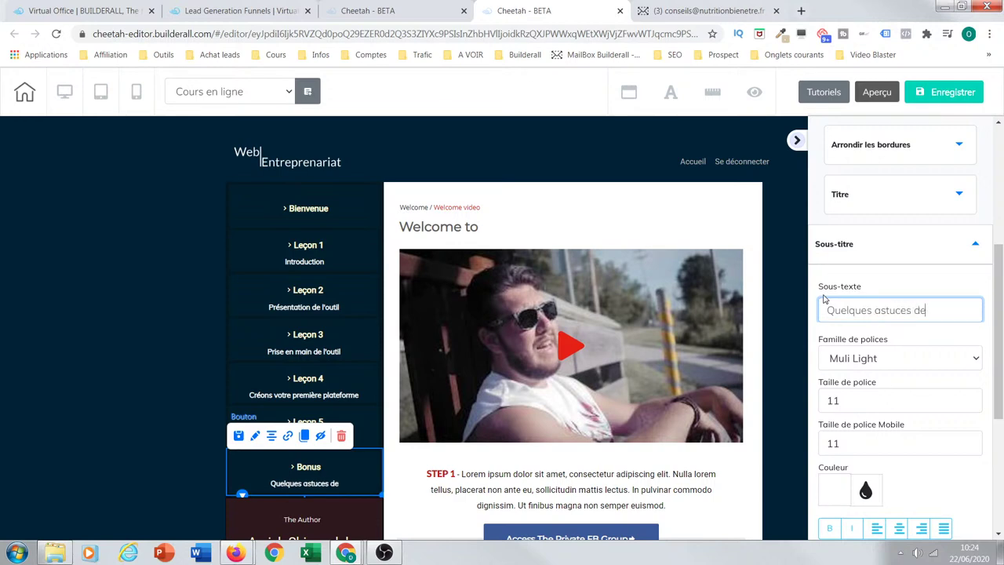
pyautogui.write(' pro')
pyautogui.click(976, 247)
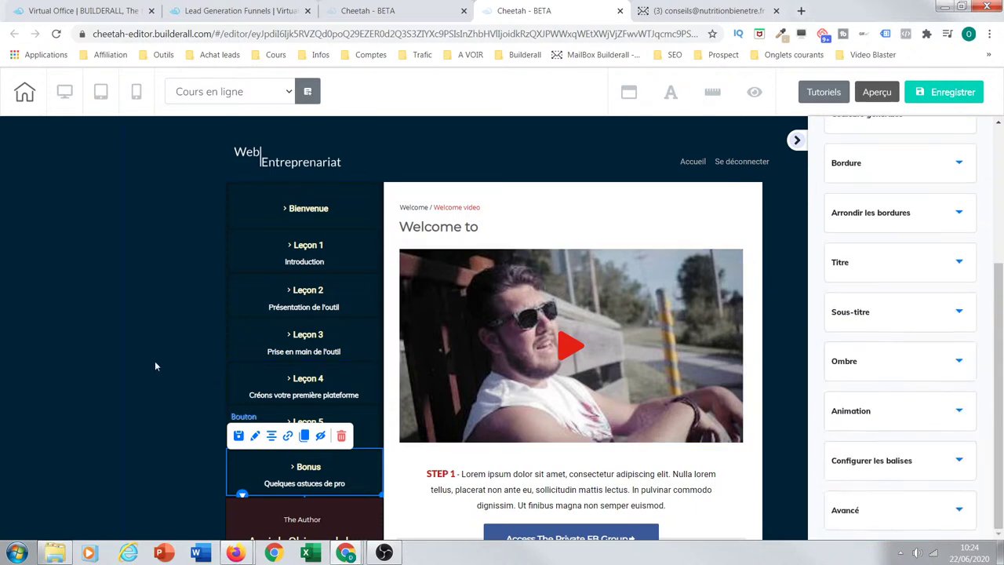
pyautogui.click(775, 205)
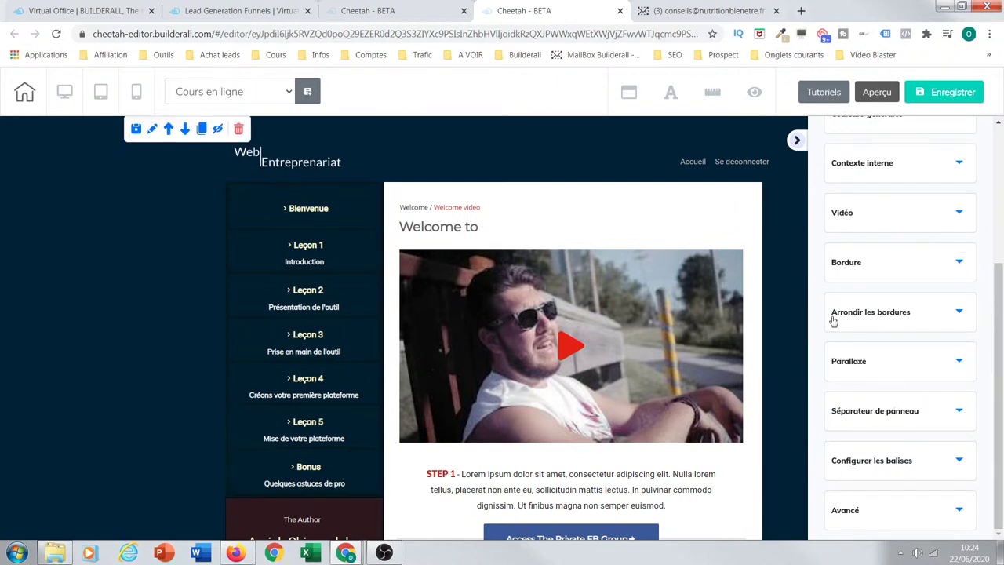
pyautogui.click(797, 140)
# Step: Replace the "The Author" label above the author's name with "Le formateur"
pyautogui.scroll(-3, 877, 308)
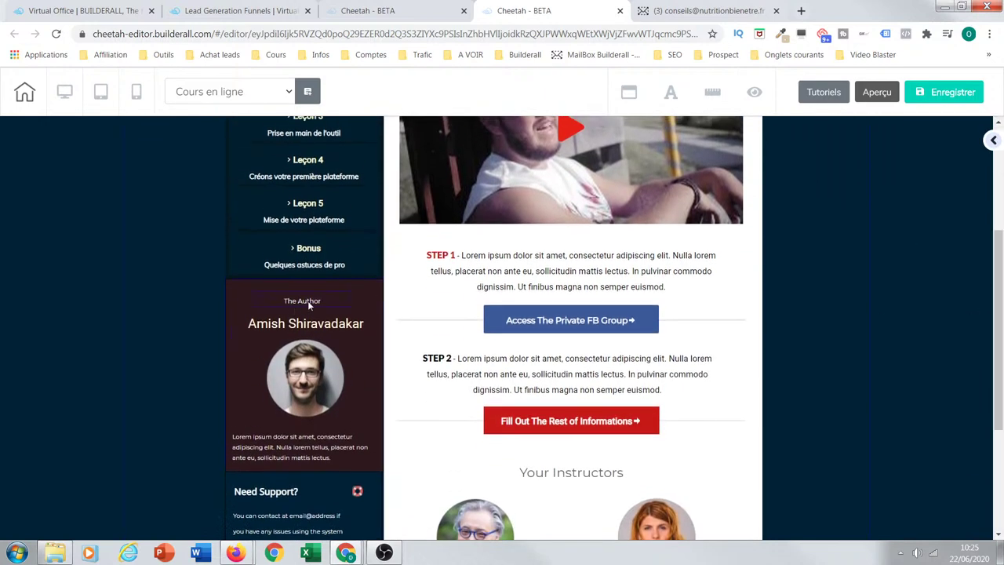
pyautogui.click(307, 301)
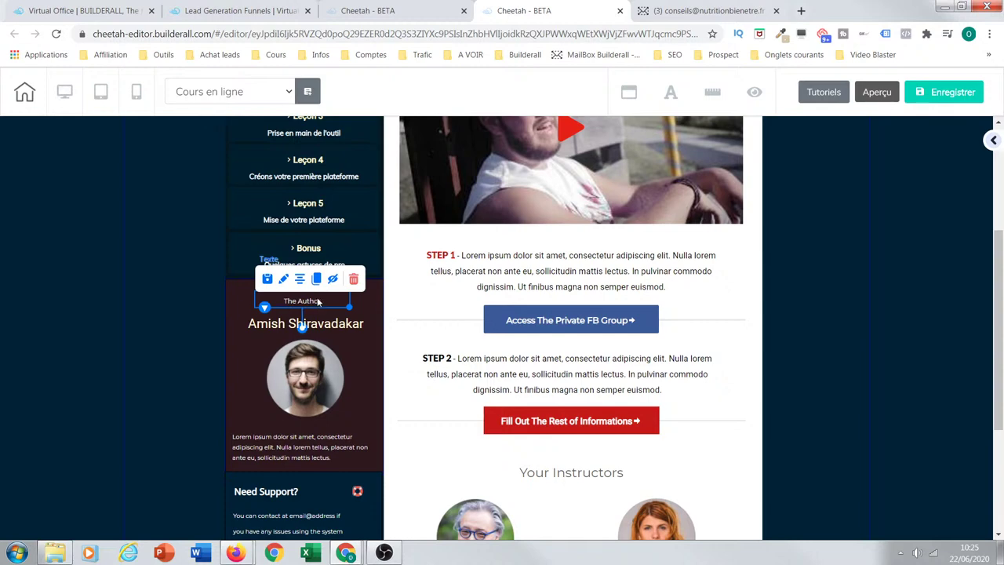
pyautogui.doubleClick(318, 302)
pyautogui.moveTo(322, 301); pyautogui.dragTo(277, 300)
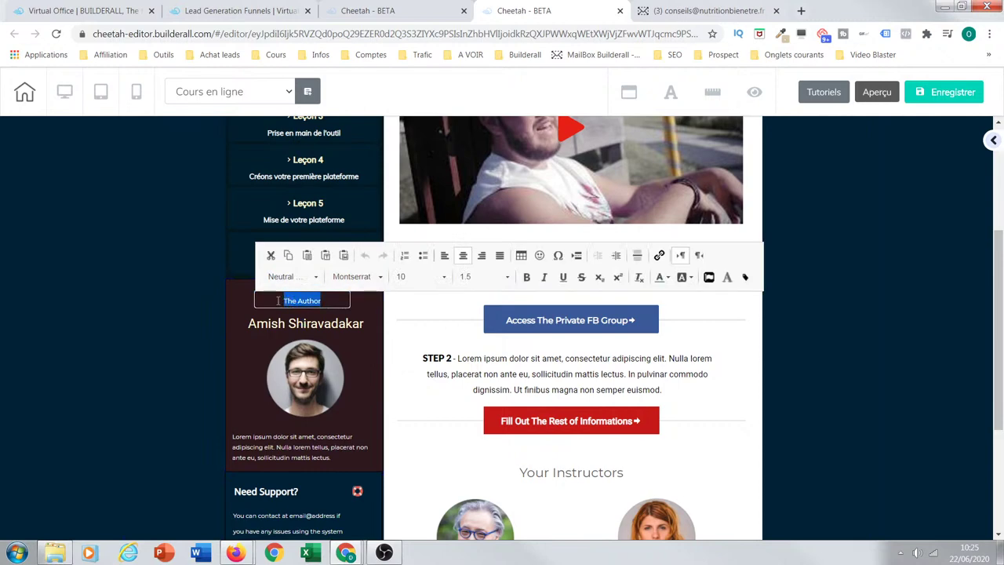
pyautogui.write('Le')
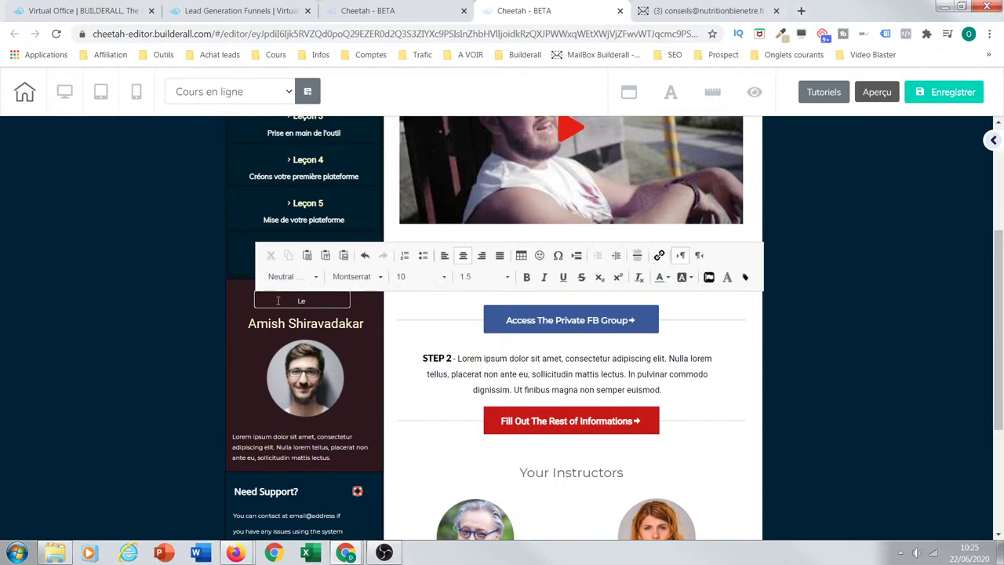
pyautogui.write(' formateur')
# Step: Replace the sample author name under "Le formateur" with the instructor's name
pyautogui.click(333, 325)
pyautogui.click(333, 324)
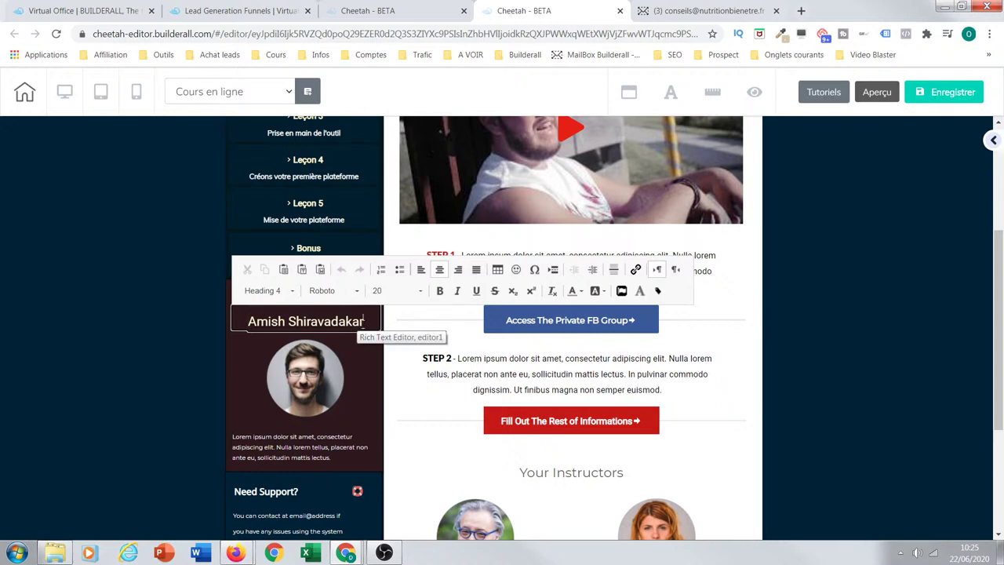
pyautogui.moveTo(364, 322); pyautogui.dragTo(242, 323)
pyautogui.write('Suppe')
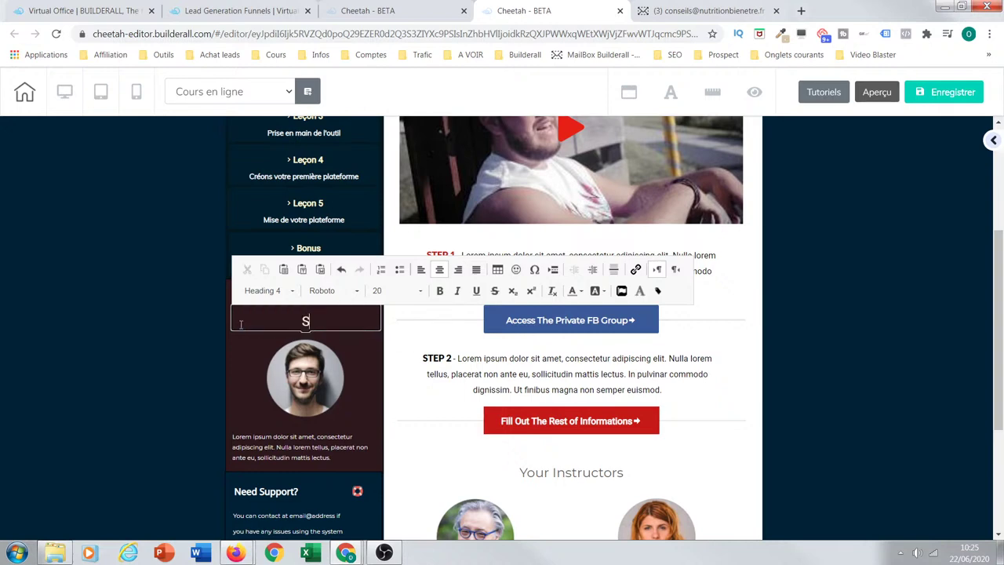
pyautogui.press('BackSpace')
pyautogui.press('BackSpace')
pyautogui.write('er Eli')
# Step: Replace the sample description under the instructor's photo with "Webmarketeur passionné du marketing digital."
pyautogui.click(320, 457)
pyautogui.click(336, 453)
pyautogui.moveTo(336, 453); pyautogui.dragTo(233, 437)
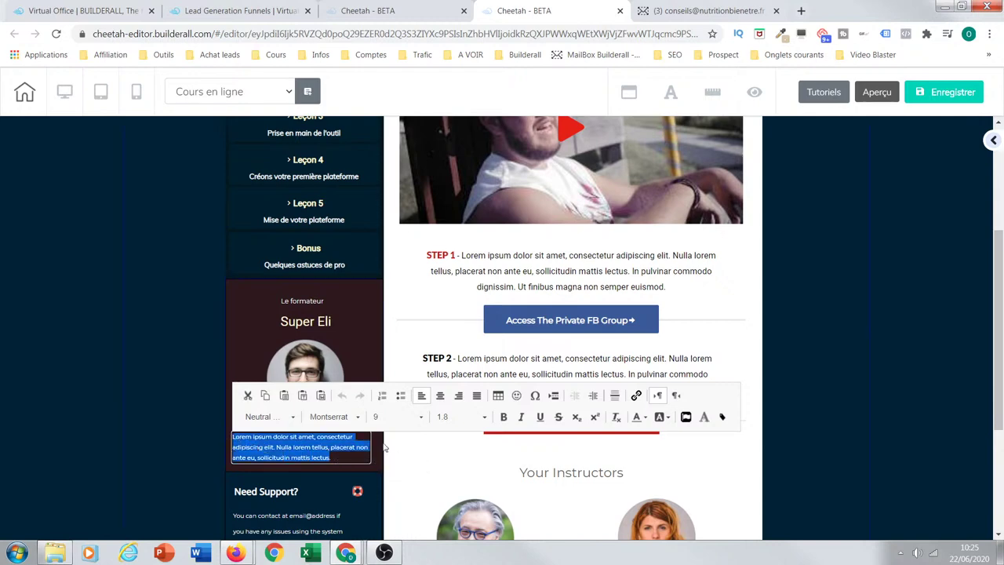
pyautogui.write('Webma')
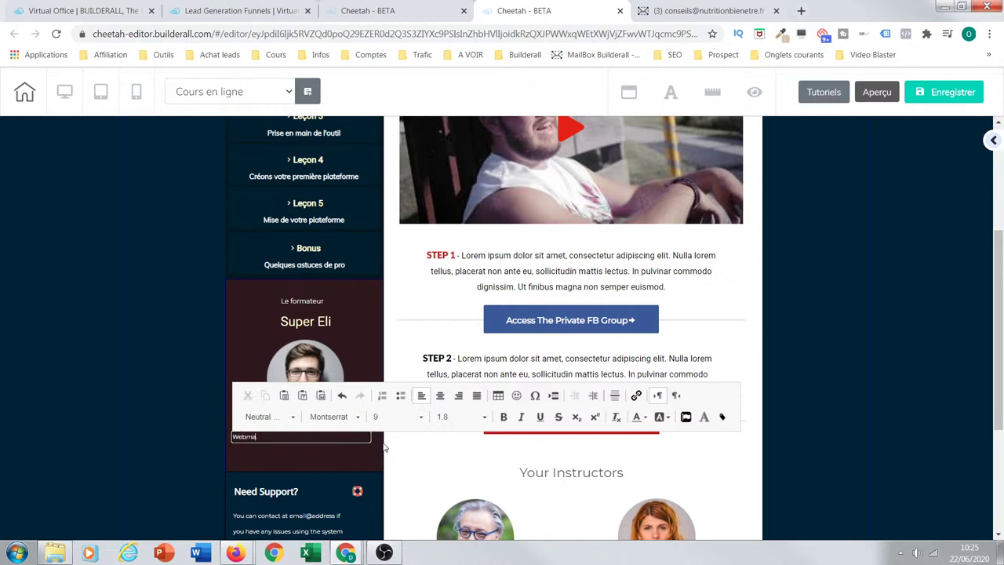
pyautogui.write('rketeur passionné du marketing digital.')
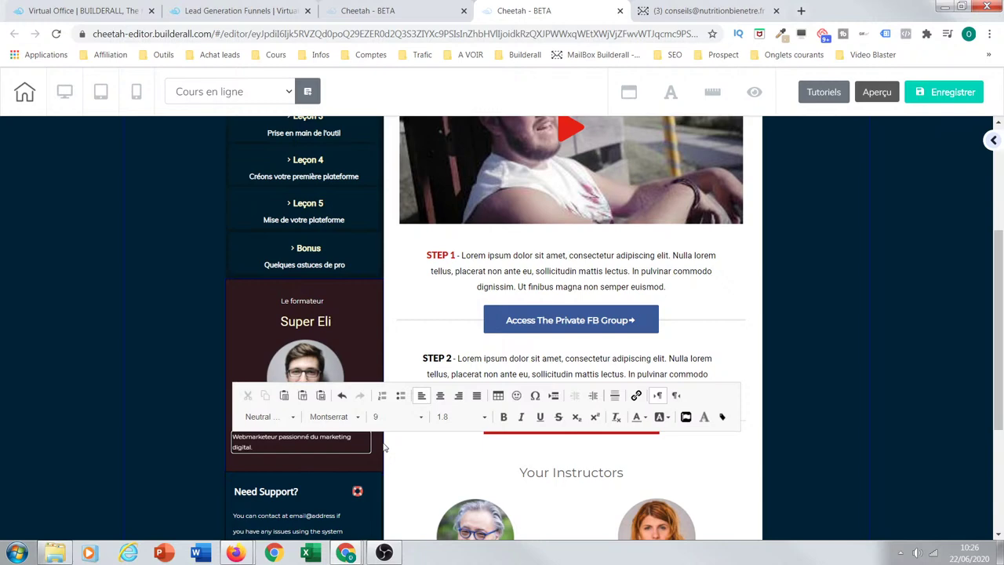
# Step: Extend the instructor's description with the sentence "Aiider les entrepreneur à développer leur business en ligne."
pyautogui.write('i des')
pyautogui.press('BackSpace')
pyautogui.press('BackSpace')
pyautogui.press('BackSpace')
pyautogui.press('BackSpace')
pyautogui.write('ider')
pyautogui.write('u')
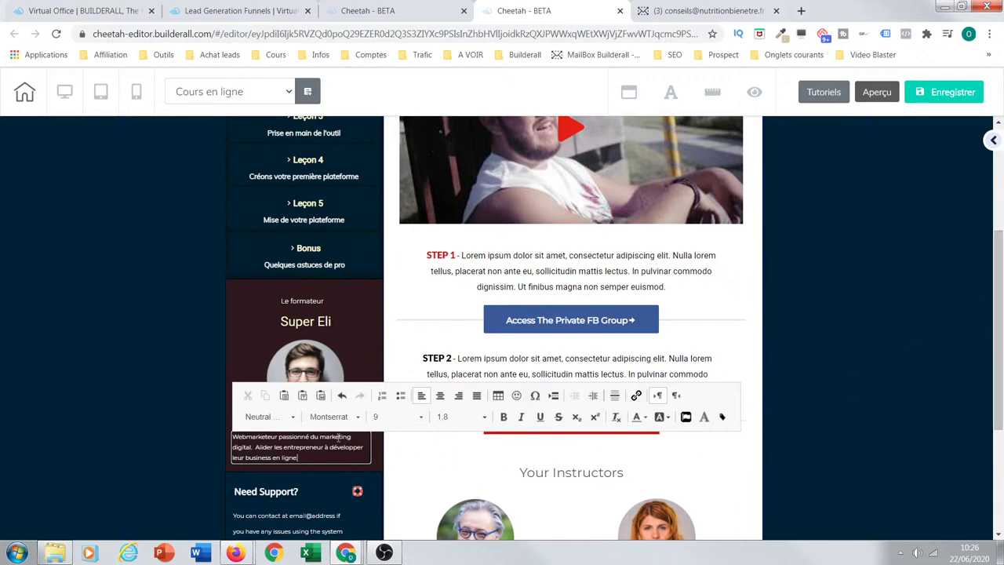
pyautogui.write('.')
pyautogui.click(194, 420)
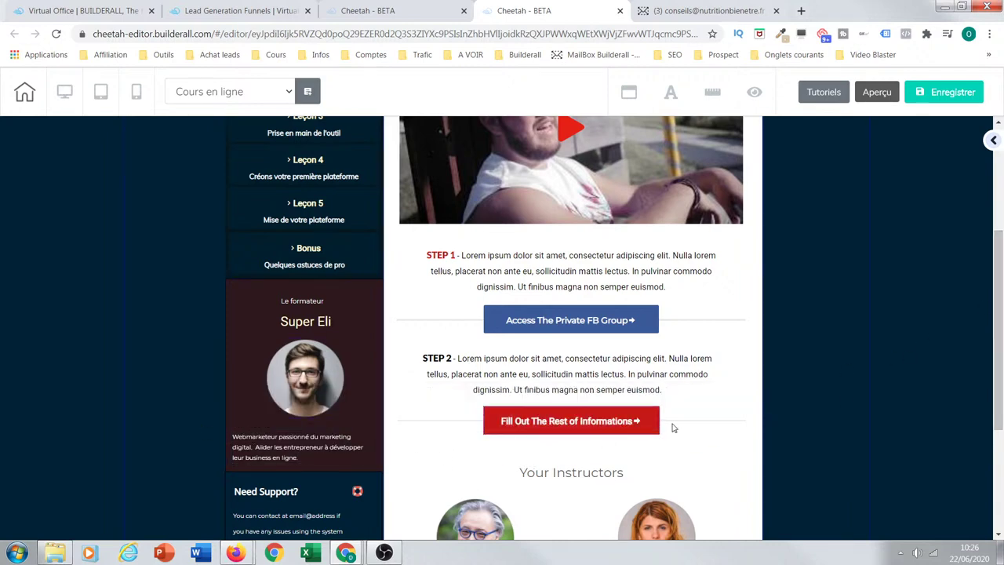
# Step: Change the "Need Support?" heading to "Besoin d'aide?" and center it
pyautogui.scroll(-2, 996, 295)
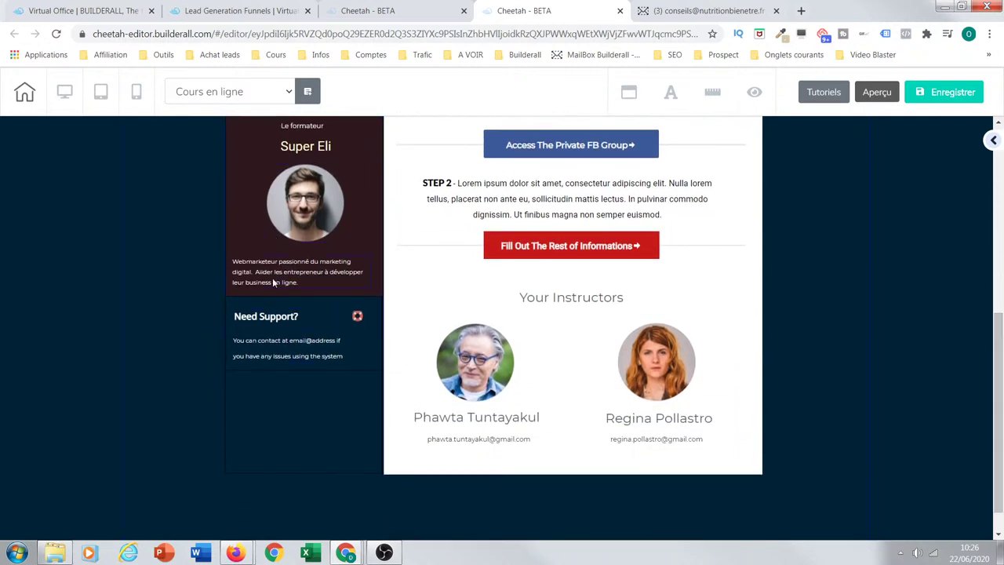
pyautogui.click(292, 319)
pyautogui.click(292, 320)
pyautogui.moveTo(259, 316); pyautogui.dragTo(234, 317)
pyautogui.click(235, 316)
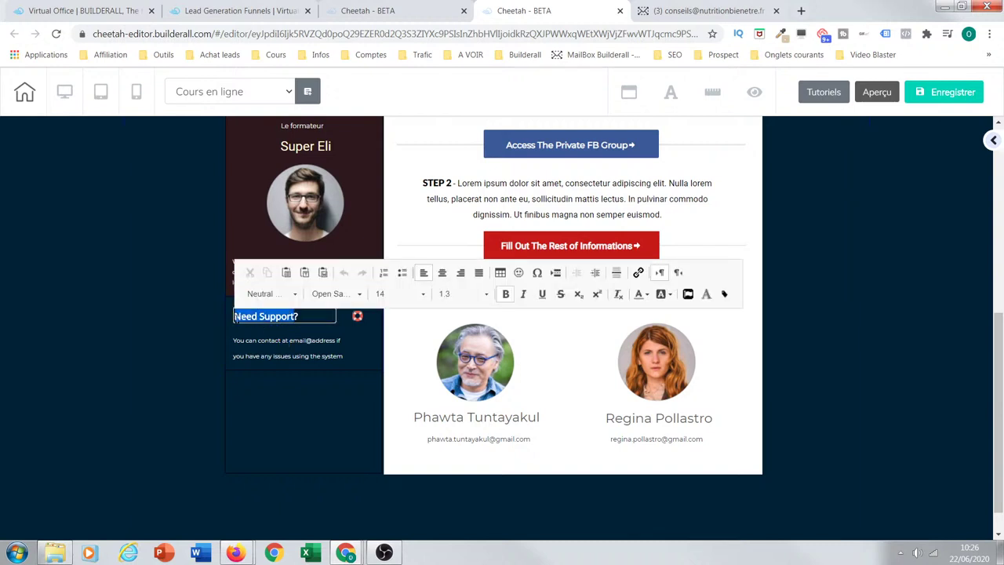
pyautogui.write('Besoin ')
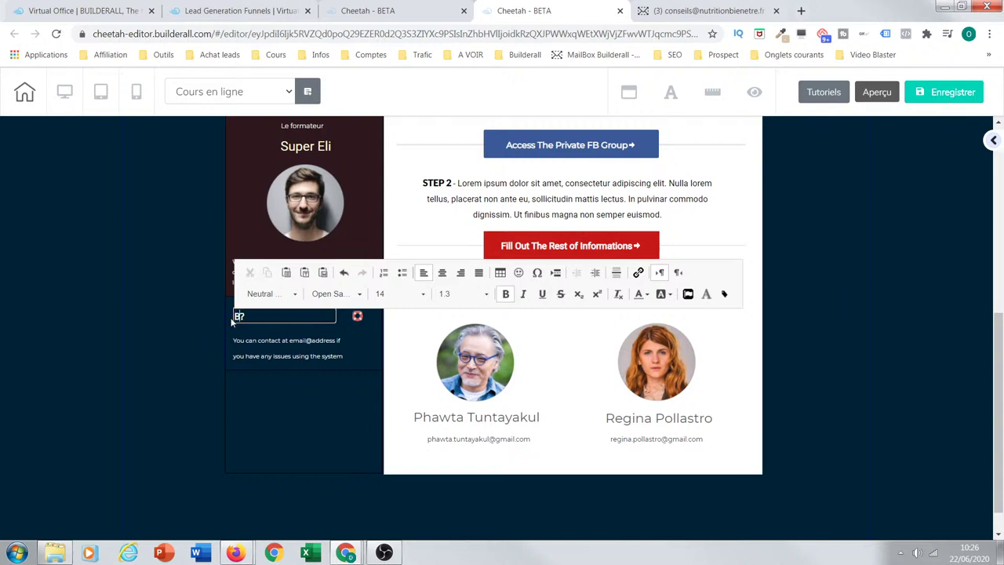
pyautogui.write('s')
pyautogui.press('BackSpace')
pyautogui.write("d'aide")
pyautogui.click(440, 274)
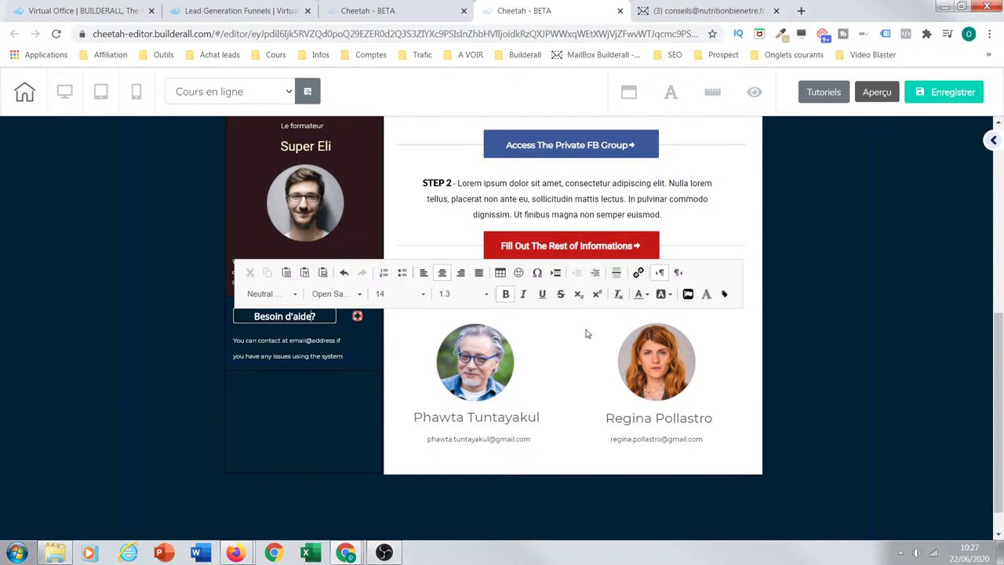
pyautogui.click(805, 369)
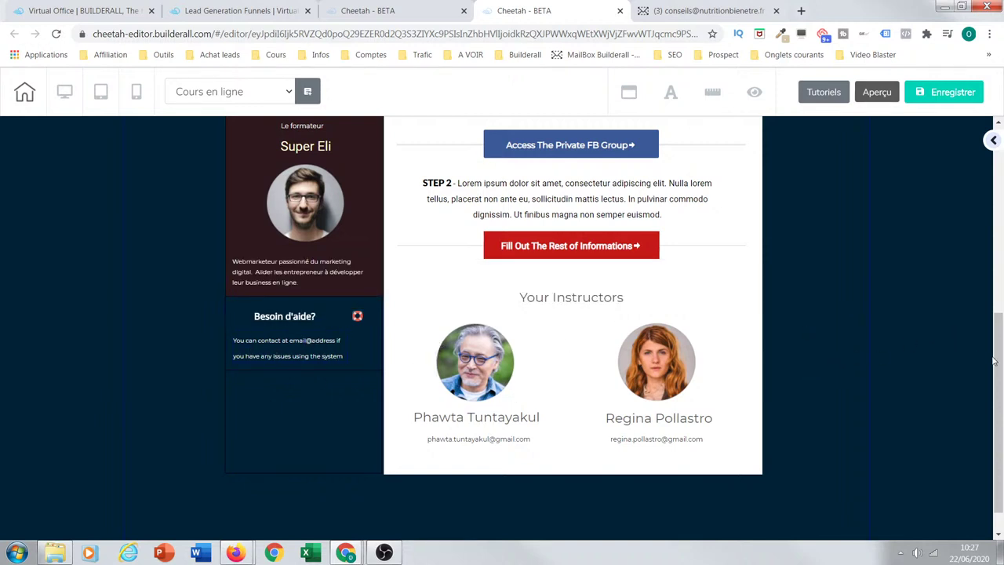
# Step: Save the Cours en ligne page and publish the site, closing the publication message
pyautogui.moveTo(990, 358); pyautogui.dragTo(991, 212)
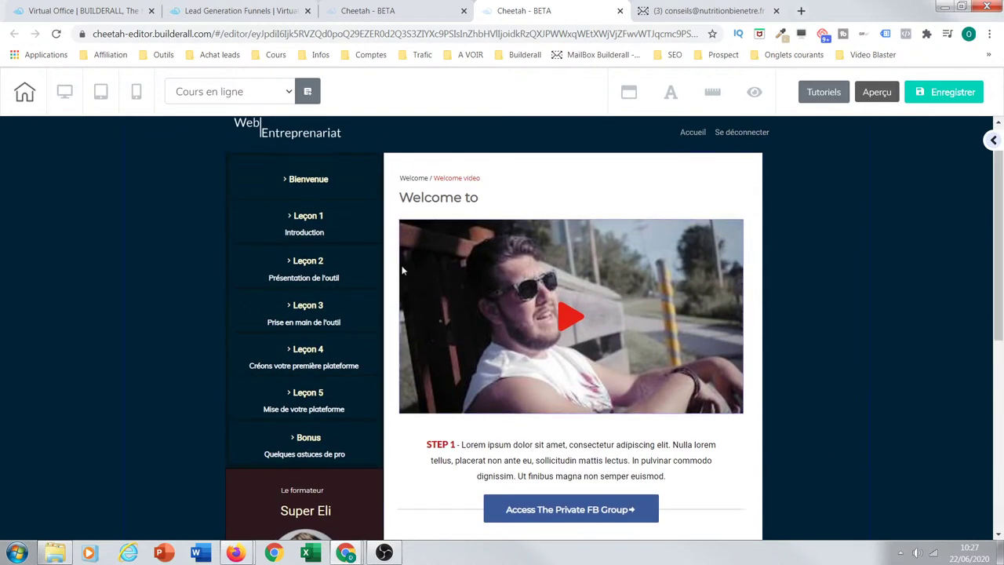
pyautogui.click(952, 92)
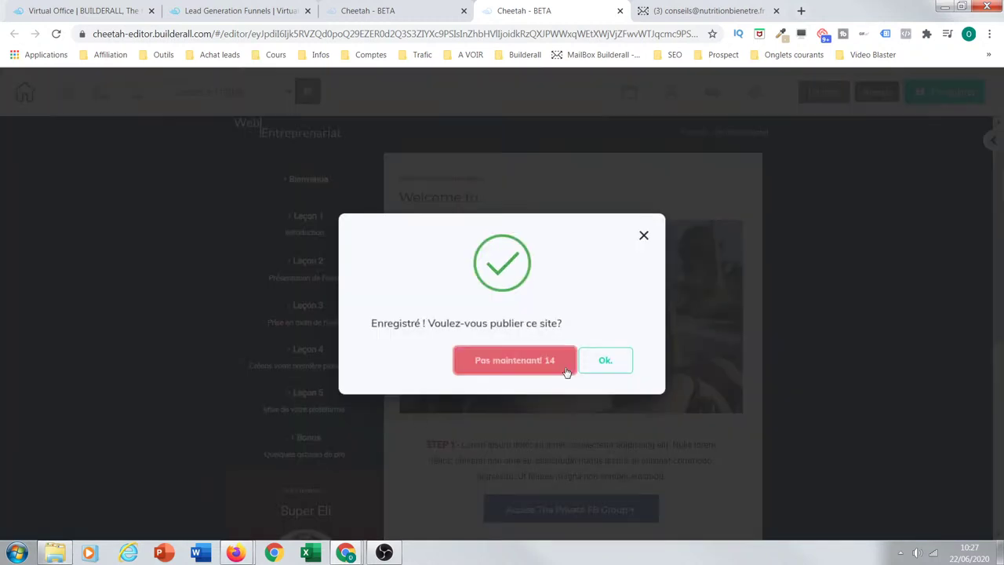
pyautogui.click(569, 369)
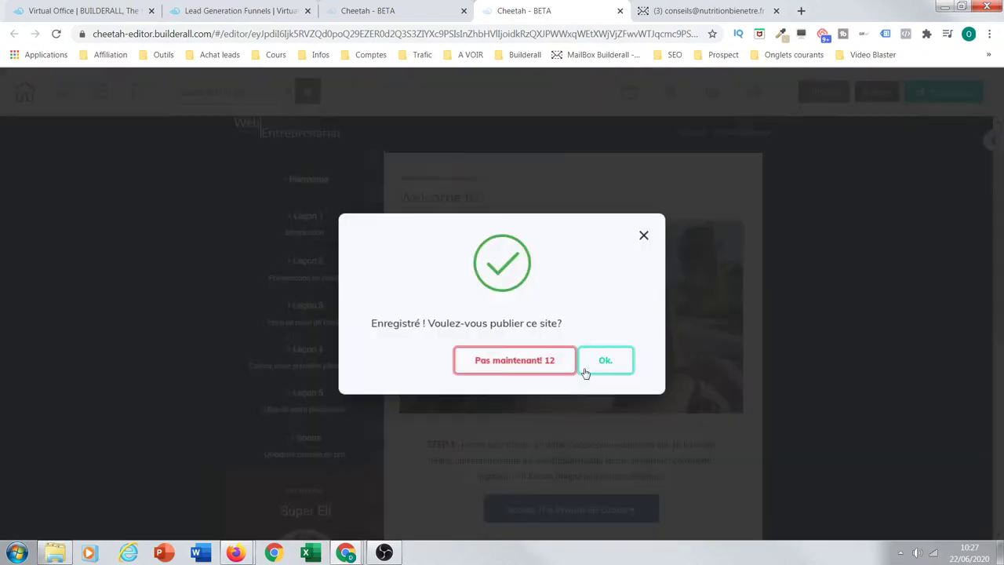
pyautogui.click(585, 369)
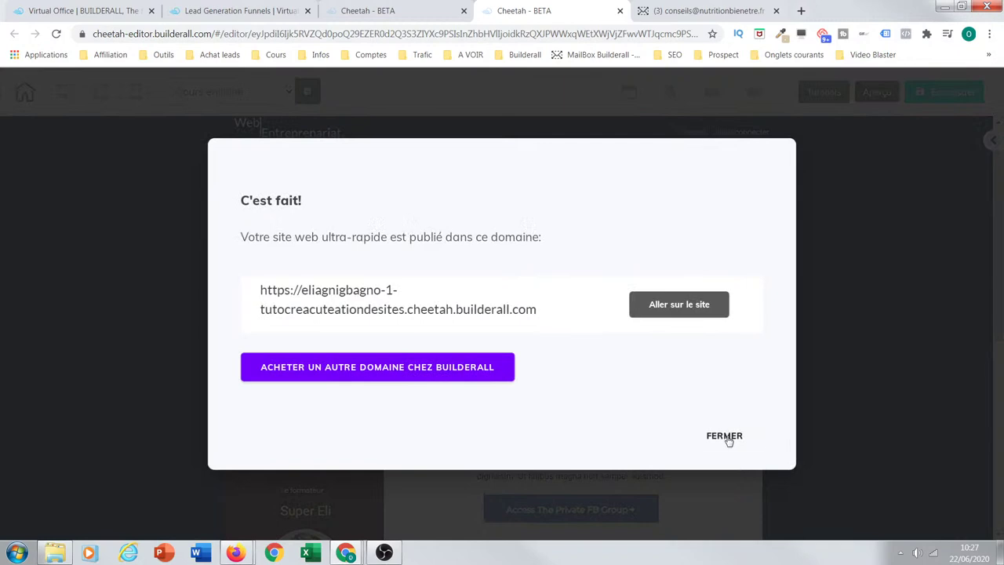
pyautogui.click(726, 437)
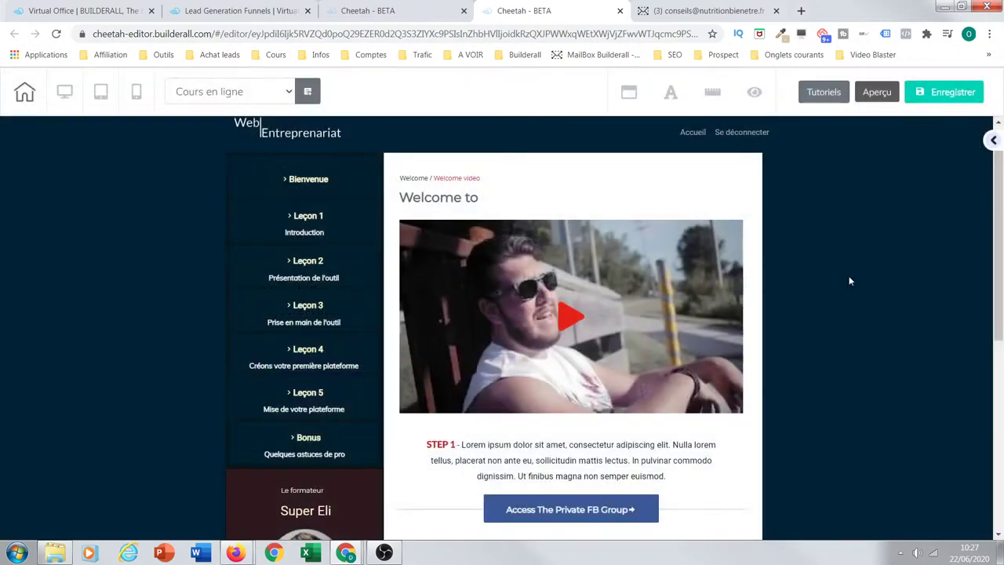
pyautogui.scroll(-3, 980, 196)
pyautogui.scroll(3, 982, 204)
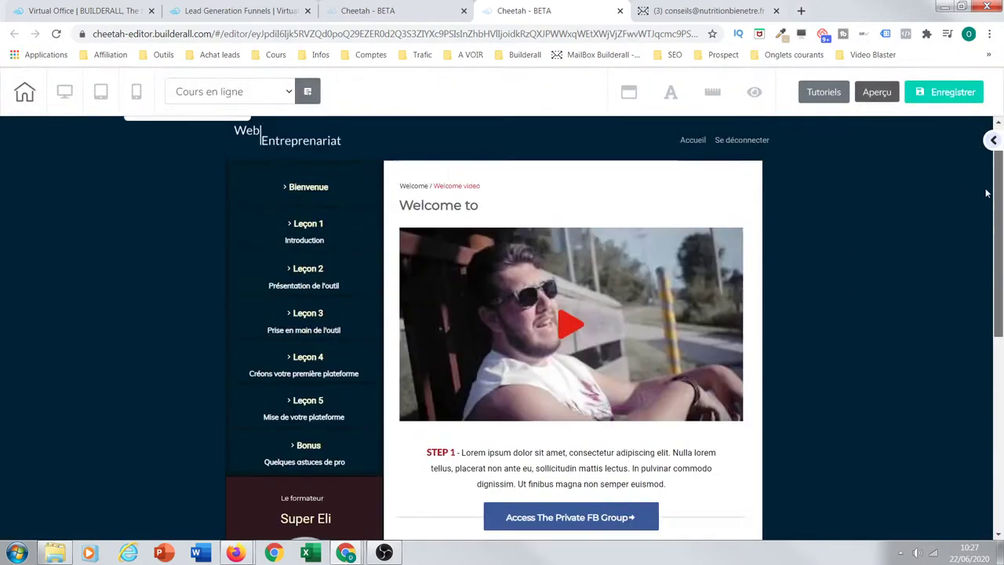
pyautogui.scroll(-1, 985, 215)
pyautogui.scroll(1, 632, 298)
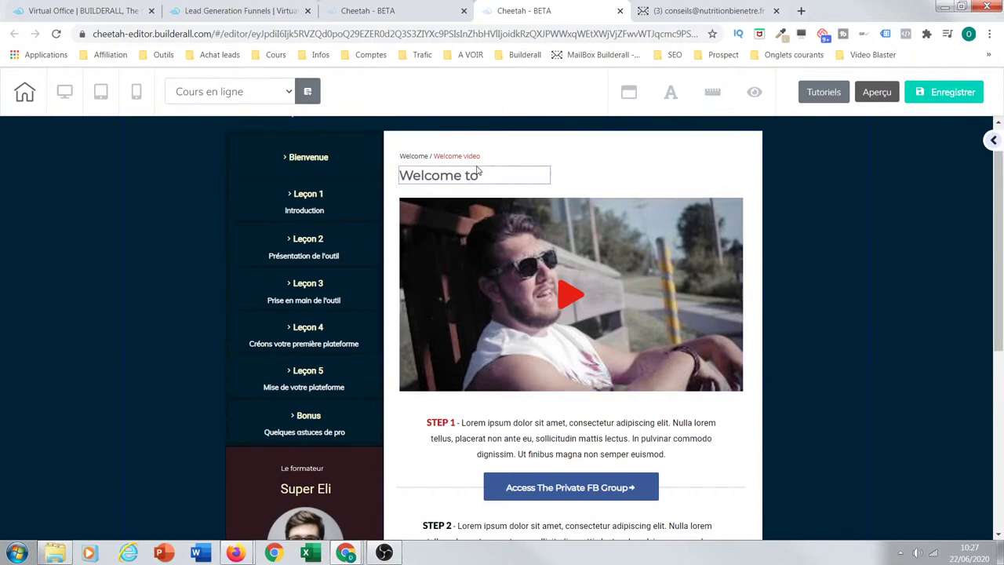
pyautogui.click(421, 159)
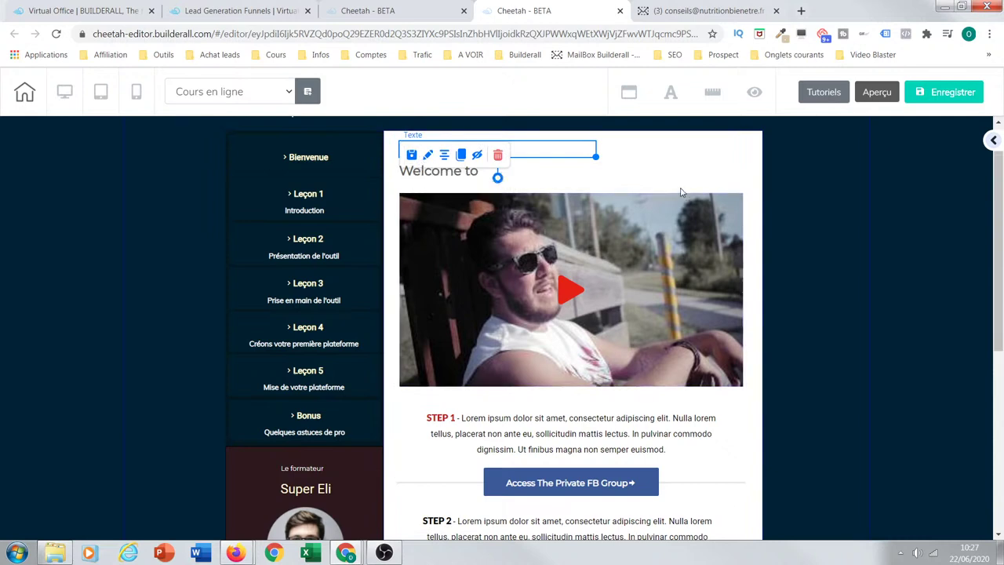
pyautogui.click(427, 154)
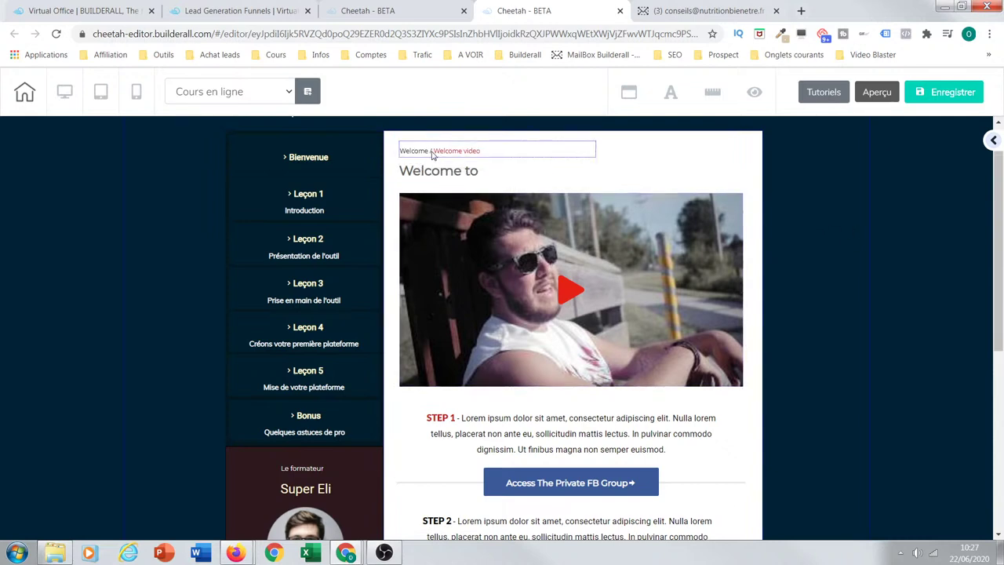
pyautogui.click(427, 154)
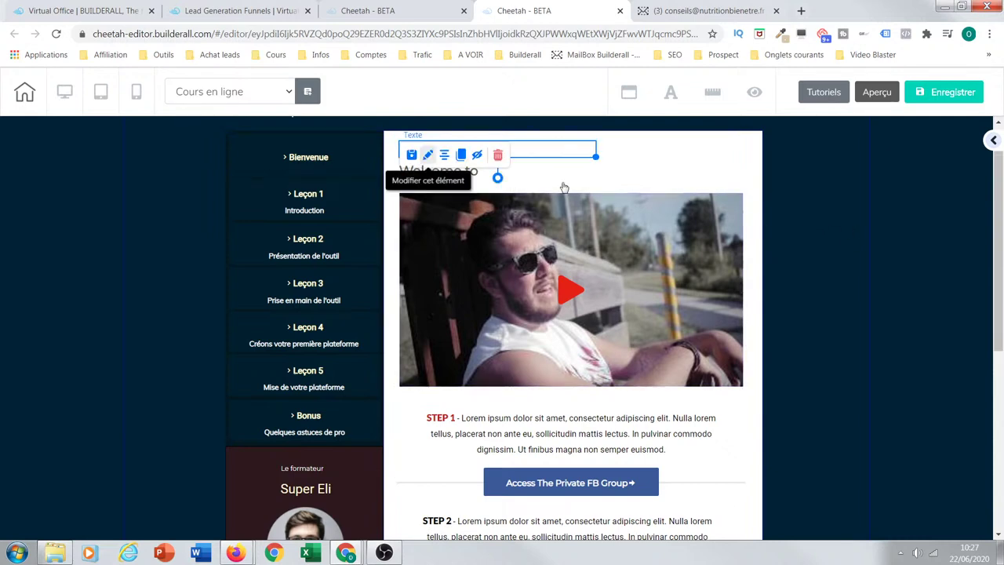
pyautogui.click(790, 190)
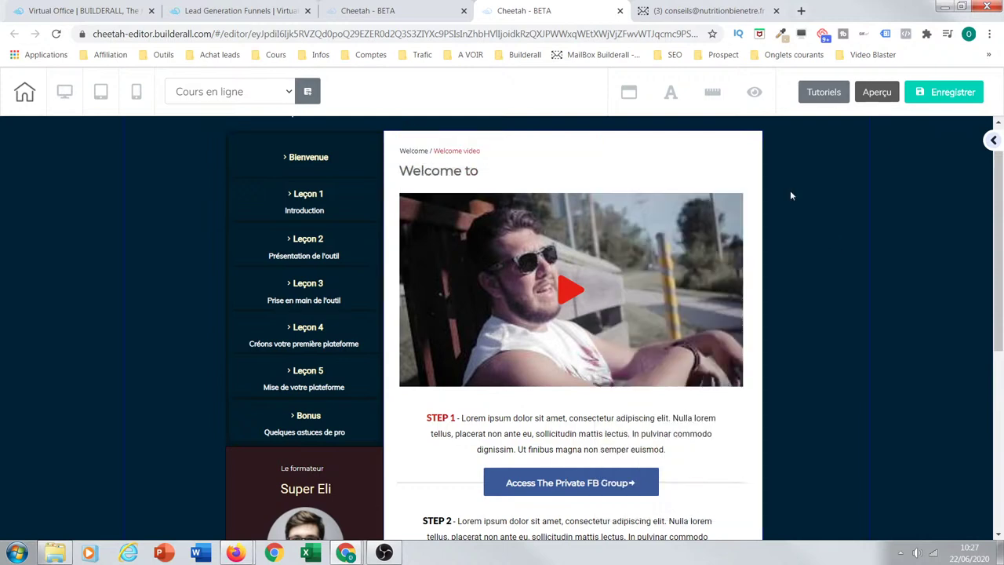
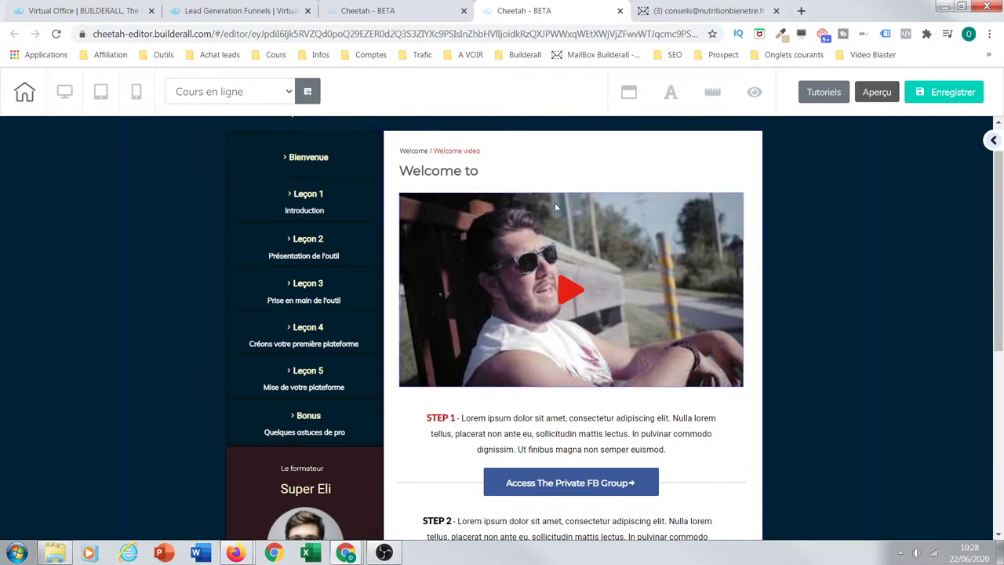
pyautogui.click(388, 10)
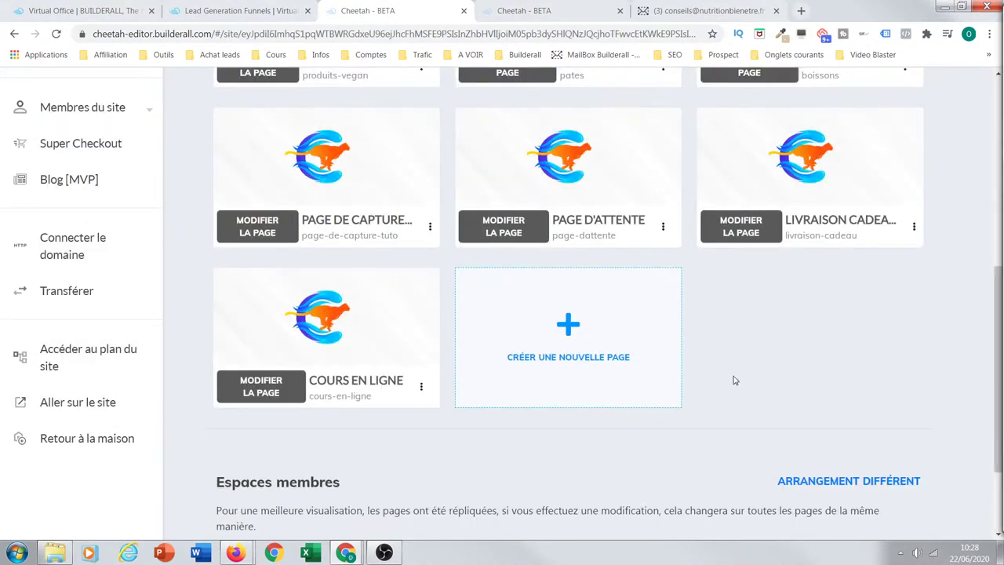
pyautogui.click(422, 388)
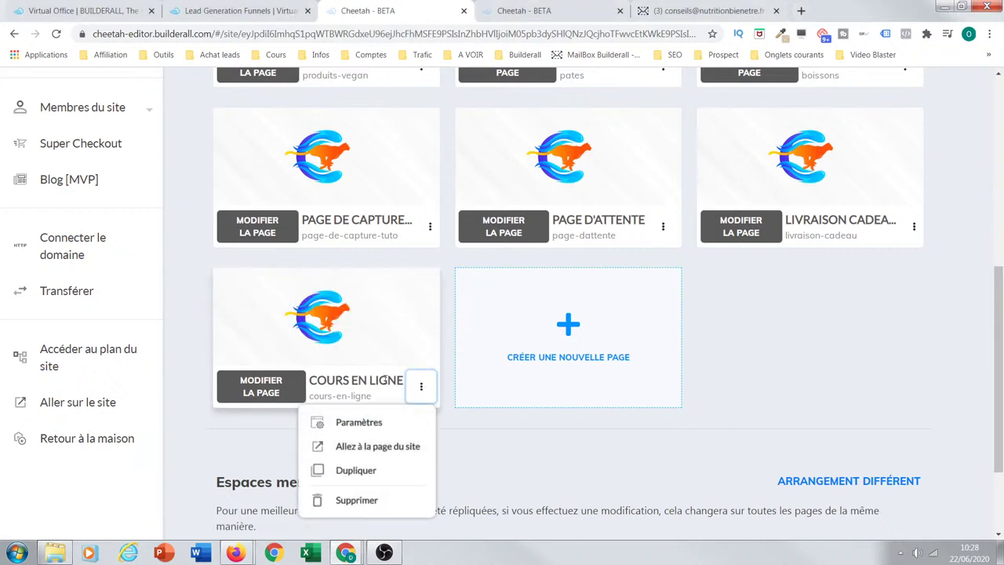
pyautogui.click(526, 14)
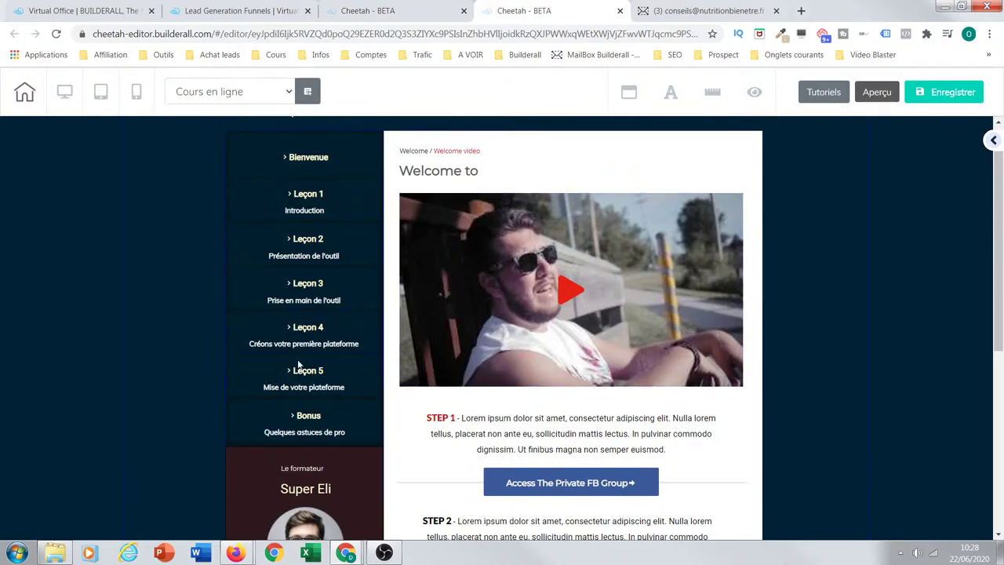
# Step: Delete the YouTube video placeholder below the "Welcome to" heading
pyautogui.click(542, 274)
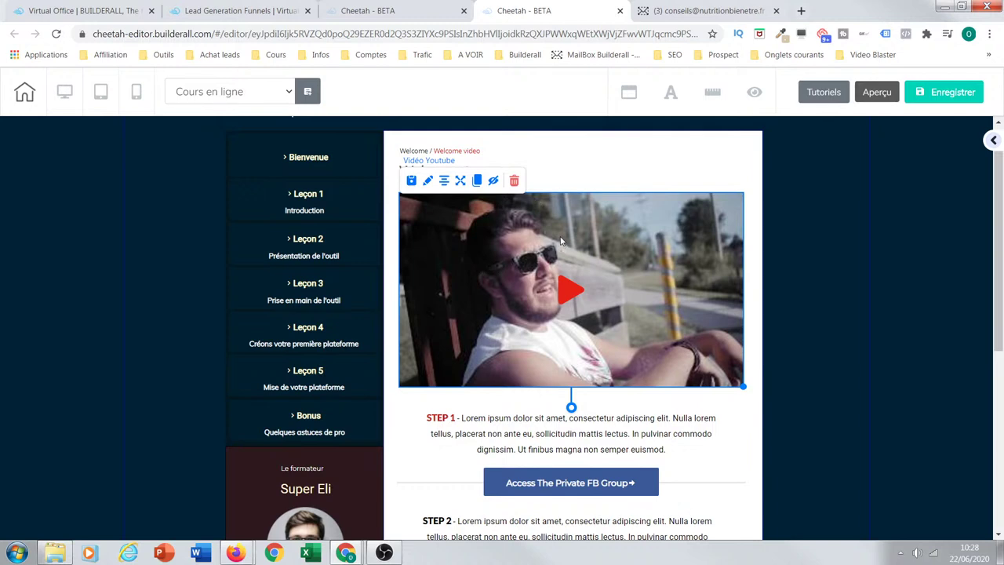
pyautogui.click(514, 183)
pyautogui.click(572, 320)
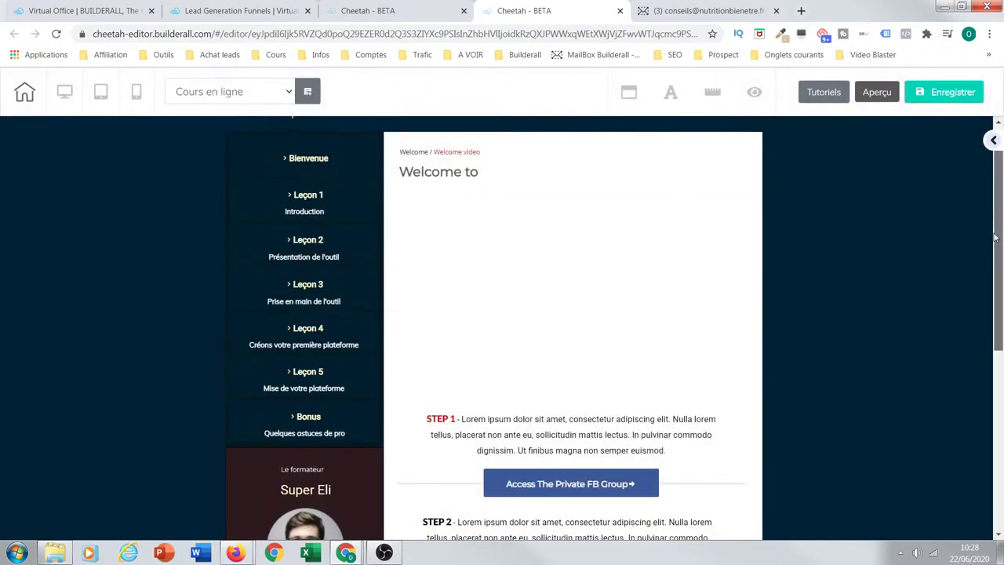
# Step: Add the first Rotation Banner design from the element library to the empty area below the "Welcome to" heading
pyautogui.scroll(1, 941, 141)
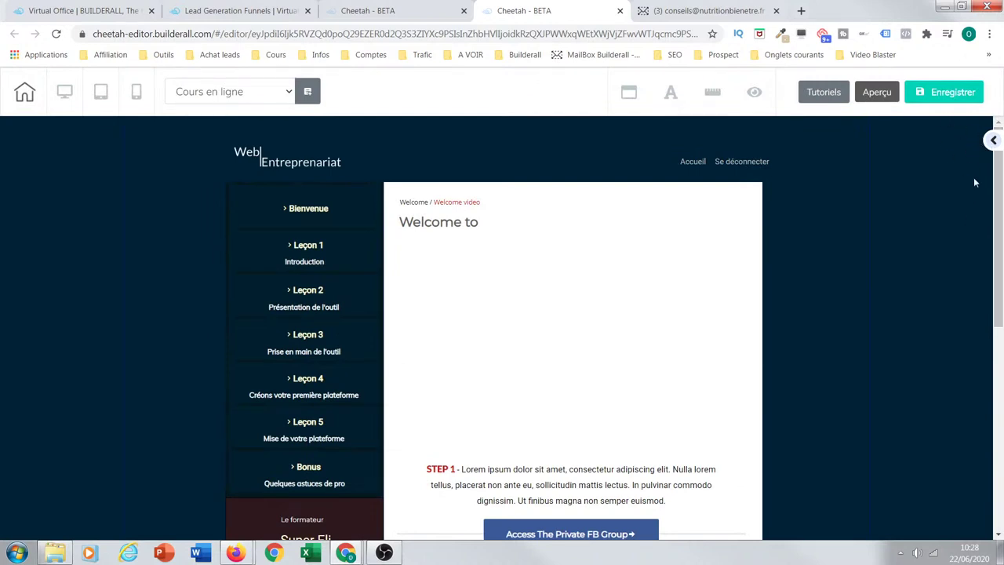
pyautogui.click(992, 142)
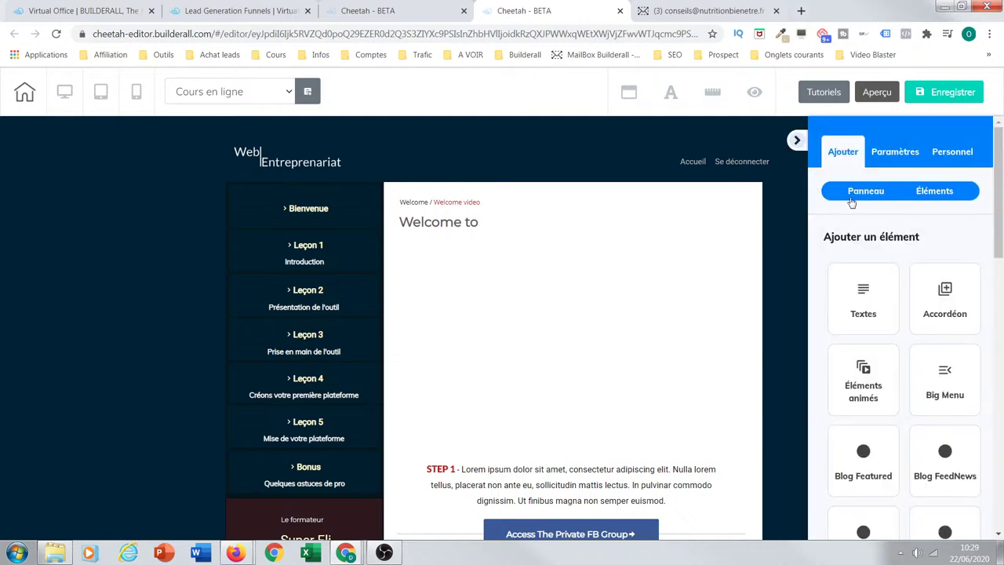
pyautogui.moveTo(998, 198); pyautogui.dragTo(983, 407)
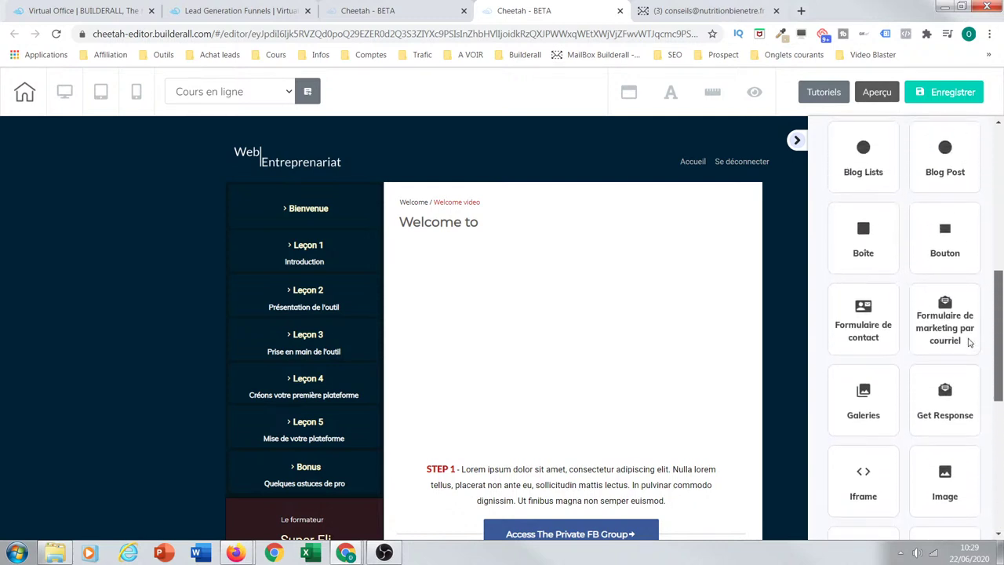
pyautogui.scroll(5, 969, 327)
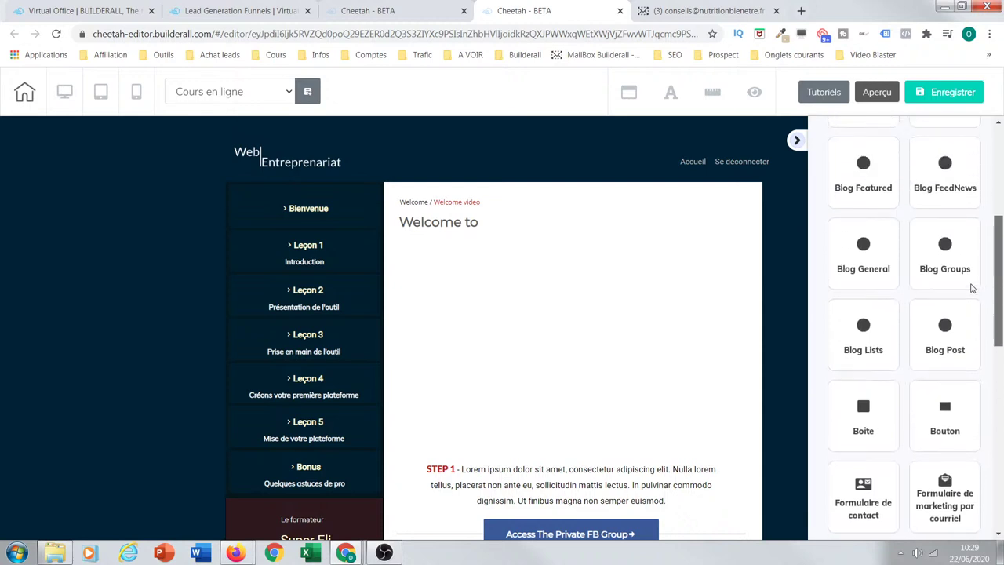
pyautogui.scroll(2, 973, 265)
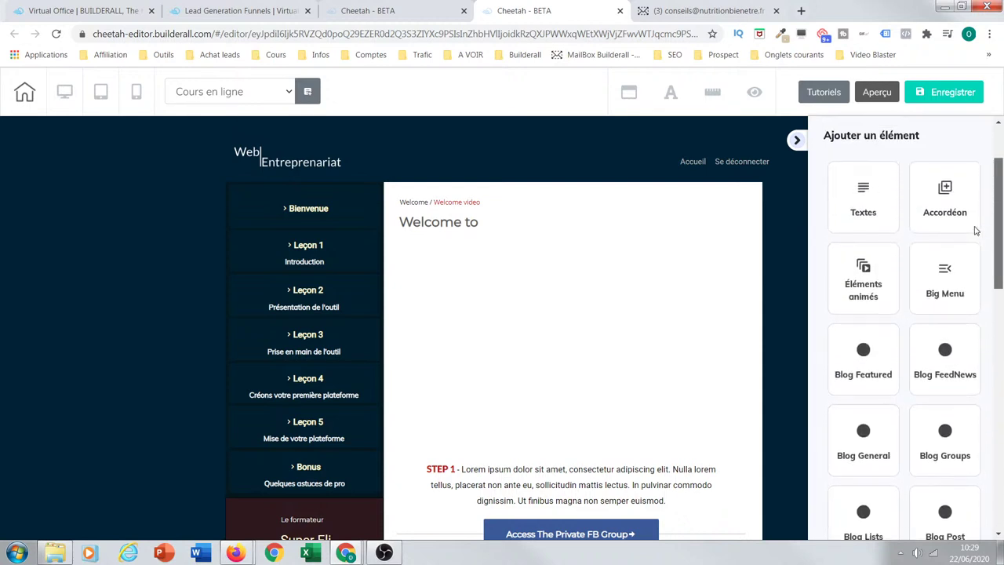
pyautogui.scroll(1, 976, 225)
pyautogui.scroll(-3, 977, 227)
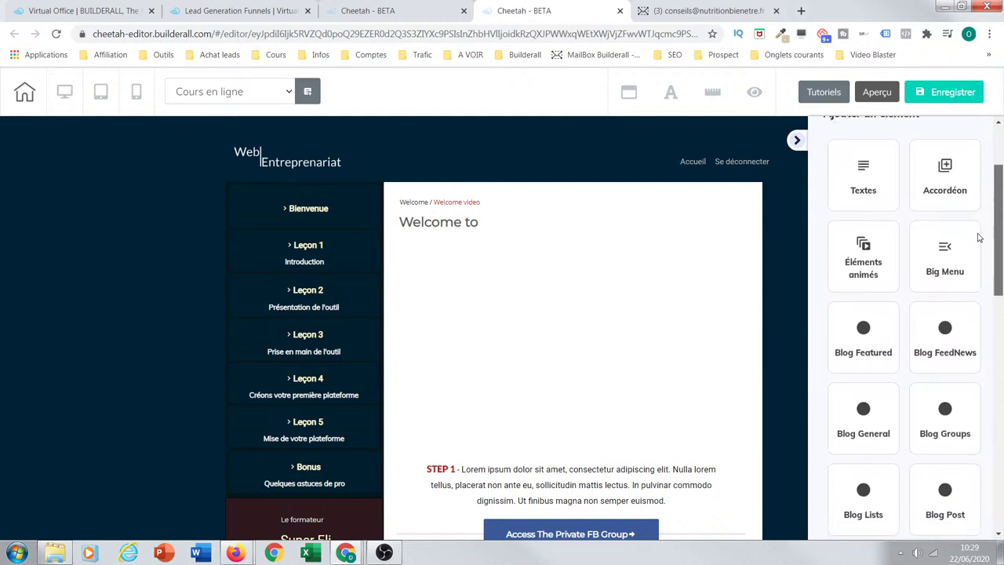
pyautogui.scroll(-3, 978, 254)
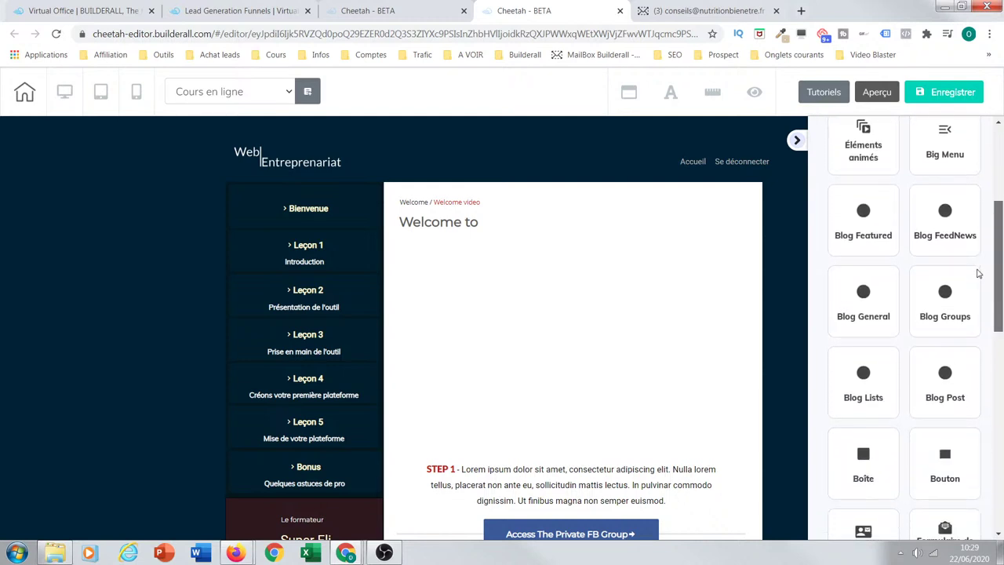
pyautogui.scroll(-3, 975, 293)
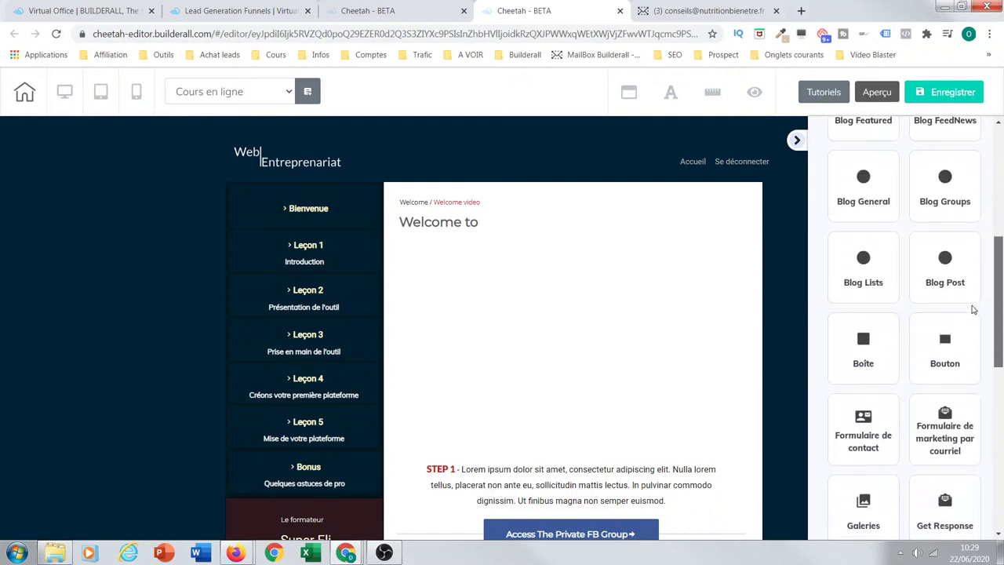
pyautogui.scroll(-3, 970, 329)
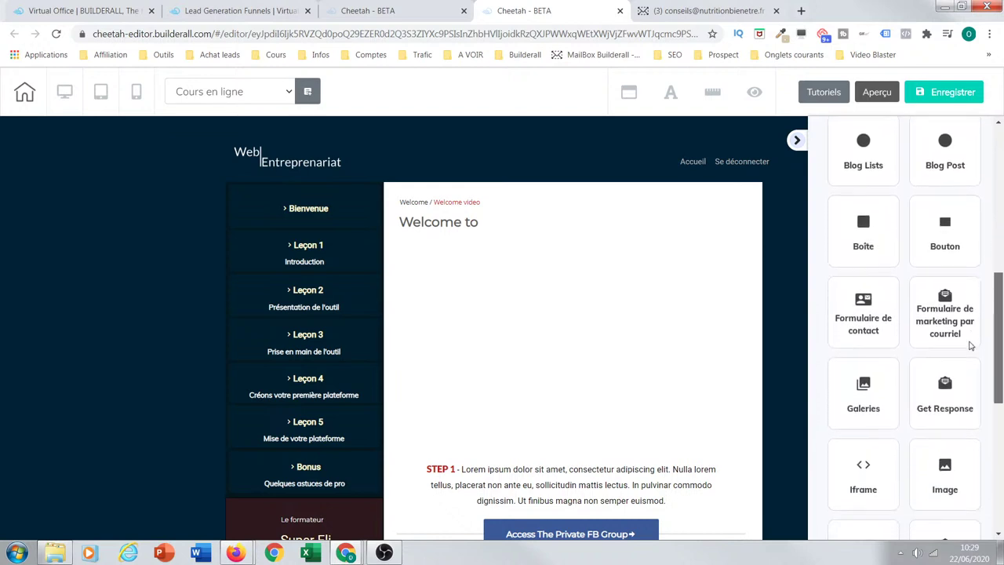
pyautogui.scroll(-5, 970, 364)
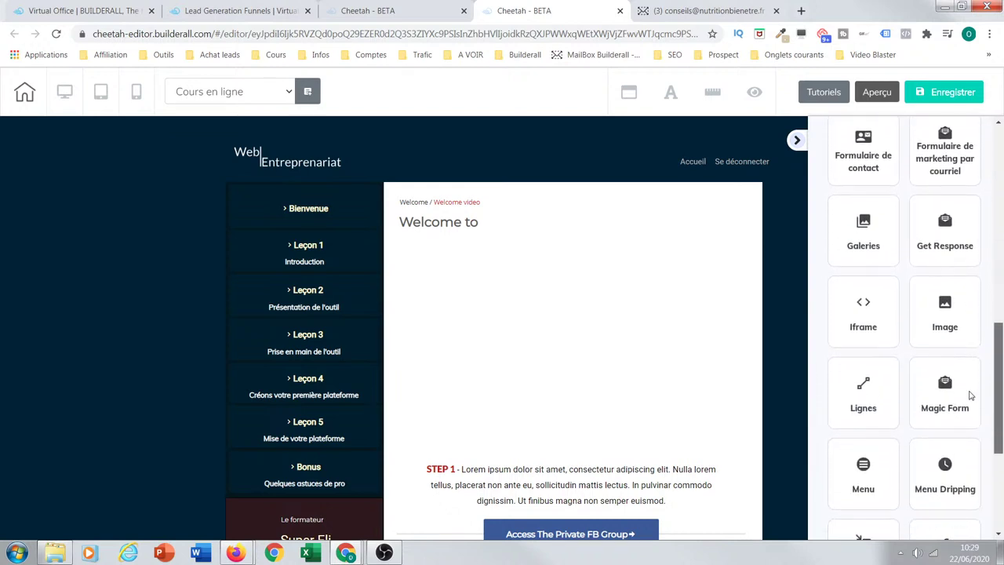
pyautogui.scroll(-3, 972, 423)
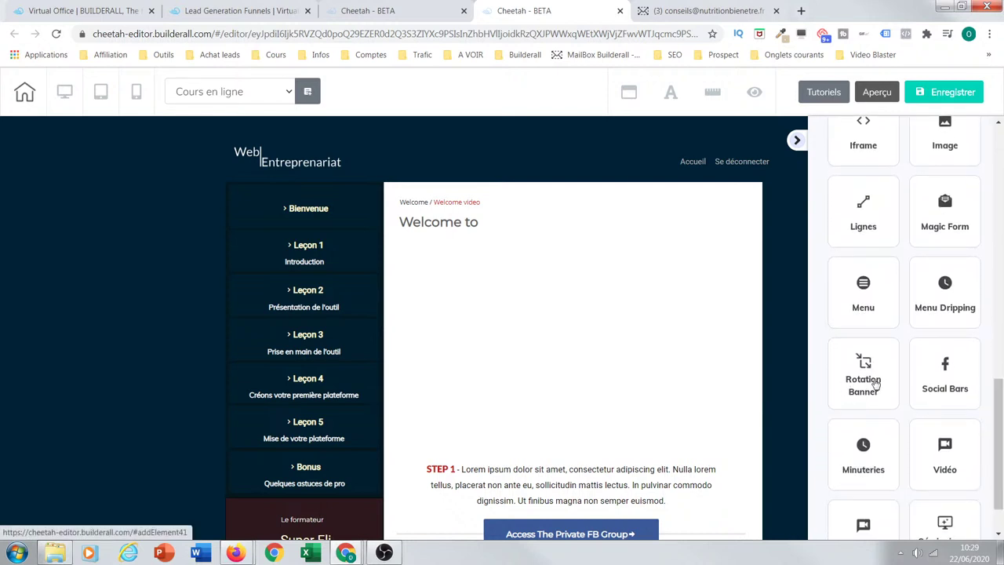
pyautogui.click(876, 380)
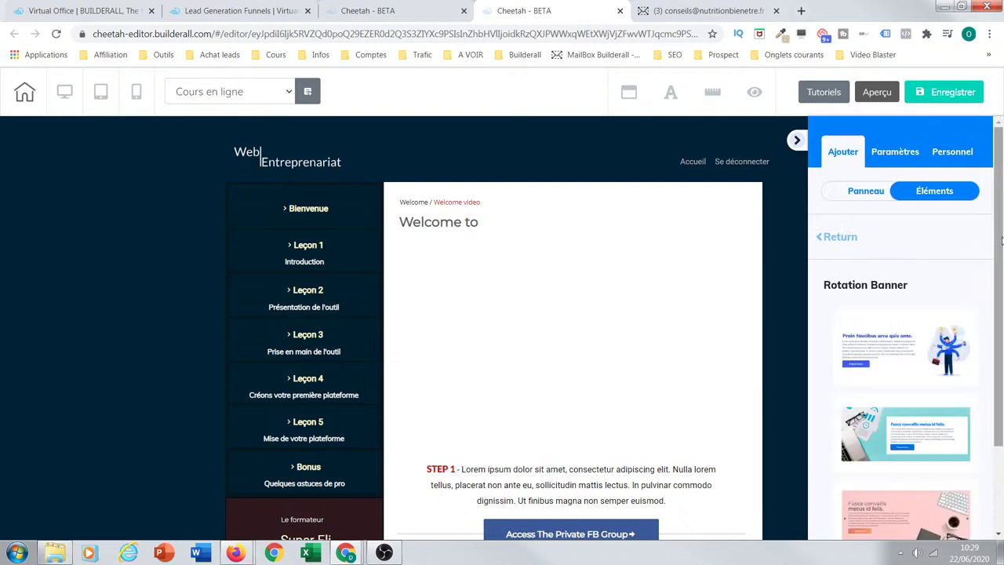
pyautogui.scroll(-3, 999, 240)
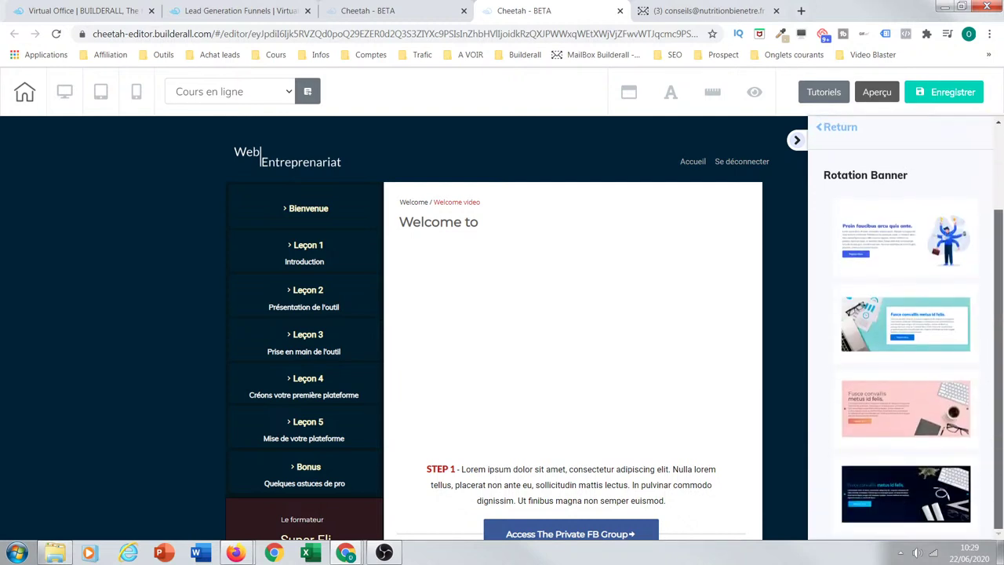
pyautogui.moveTo(915, 262); pyautogui.dragTo(497, 321)
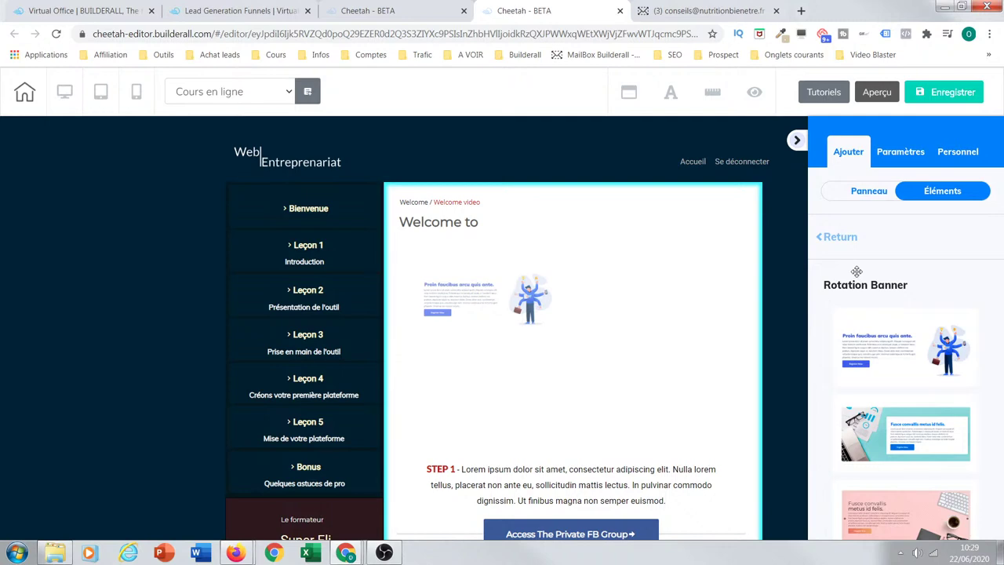
pyautogui.moveTo(856, 271); pyautogui.dragTo(858, 274)
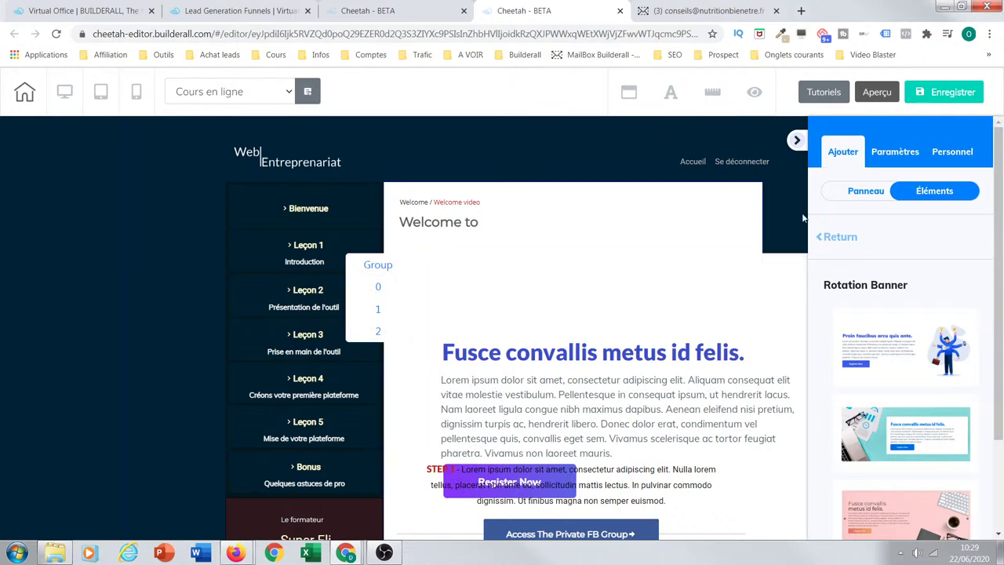
pyautogui.click(795, 140)
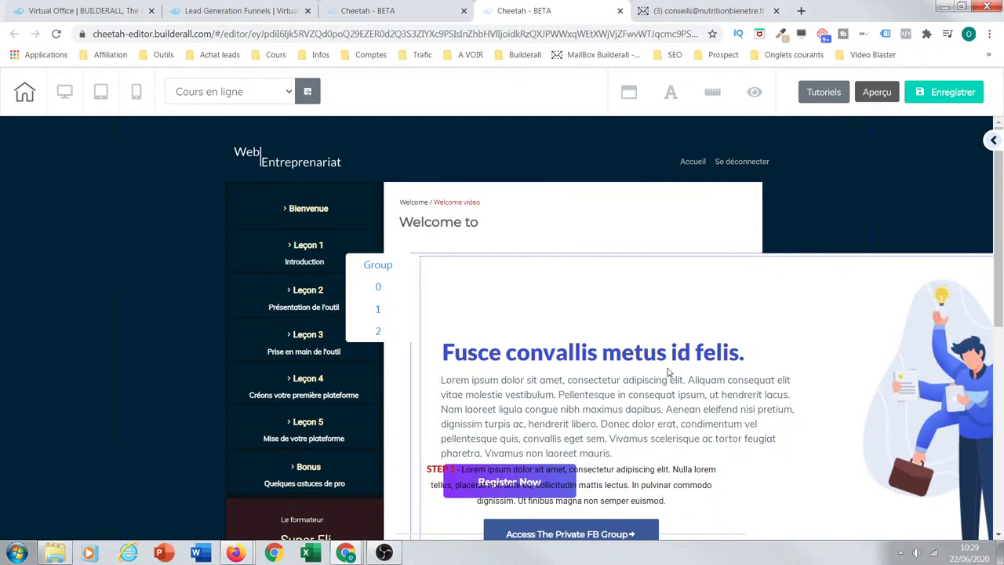
# Step: Delete the "Fusce convallis metus id felis." heading and the Lorem ipsum paragraph from the rotation banner's first slide
pyautogui.click(616, 359)
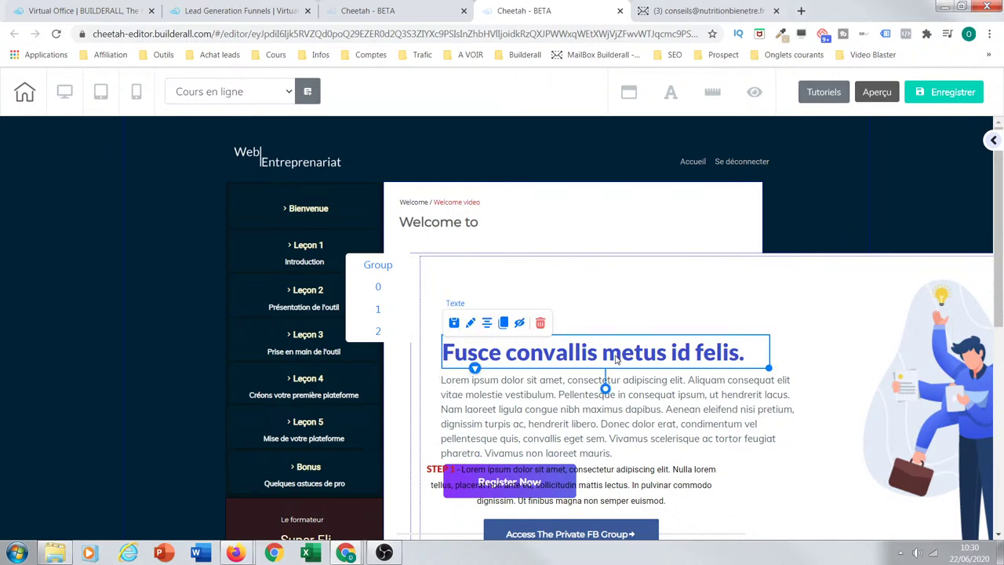
pyautogui.click(540, 322)
pyautogui.click(580, 326)
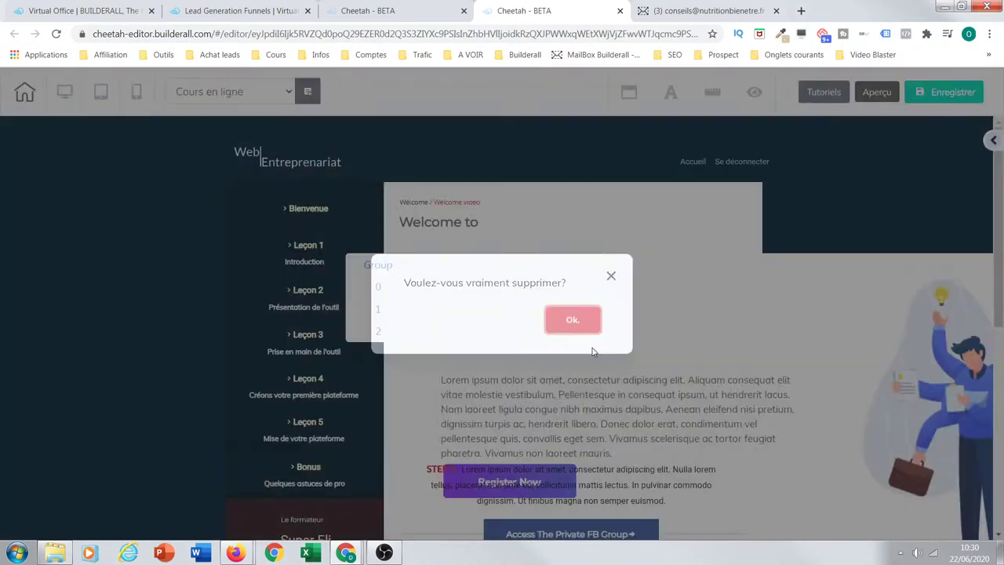
pyautogui.click(539, 358)
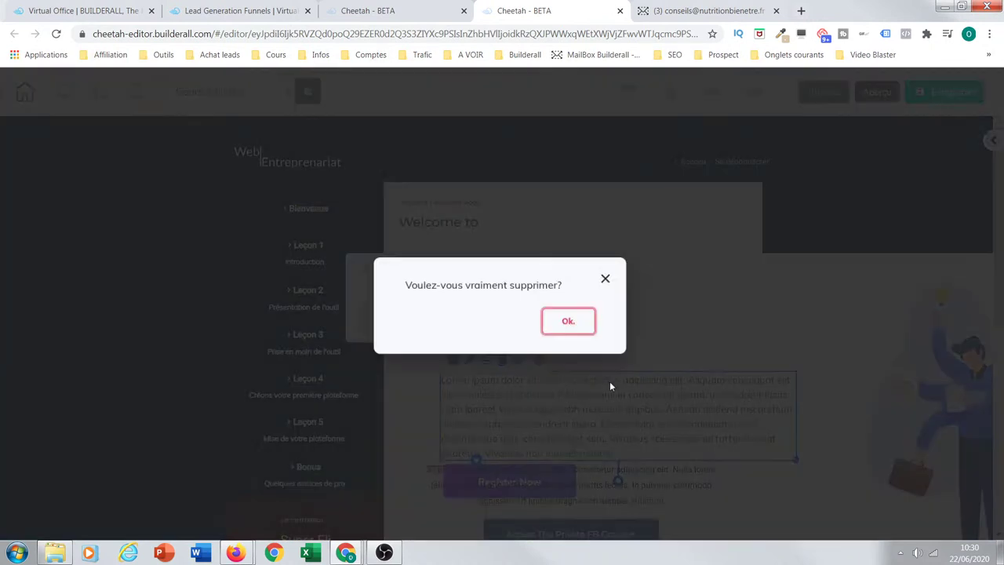
pyautogui.click(588, 324)
# Step: Delete the page's STEP 1 text and the banner's "Register Now" button
pyautogui.click(619, 474)
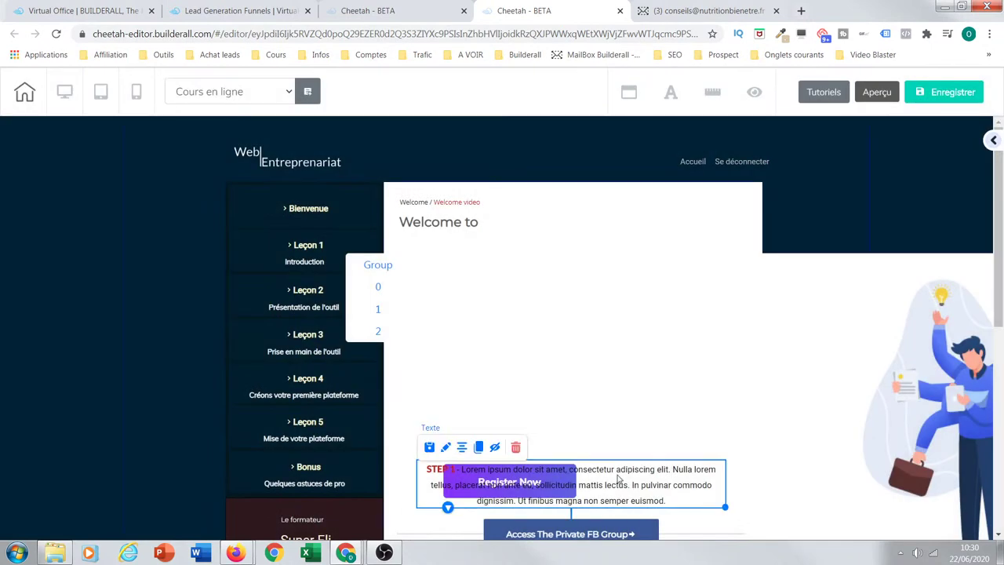
pyautogui.click(516, 447)
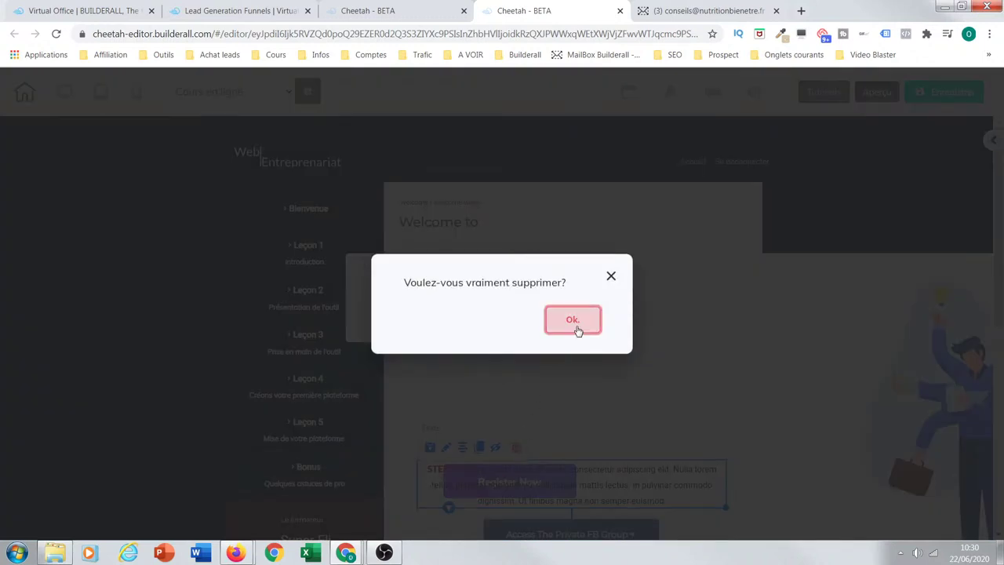
pyautogui.click(576, 329)
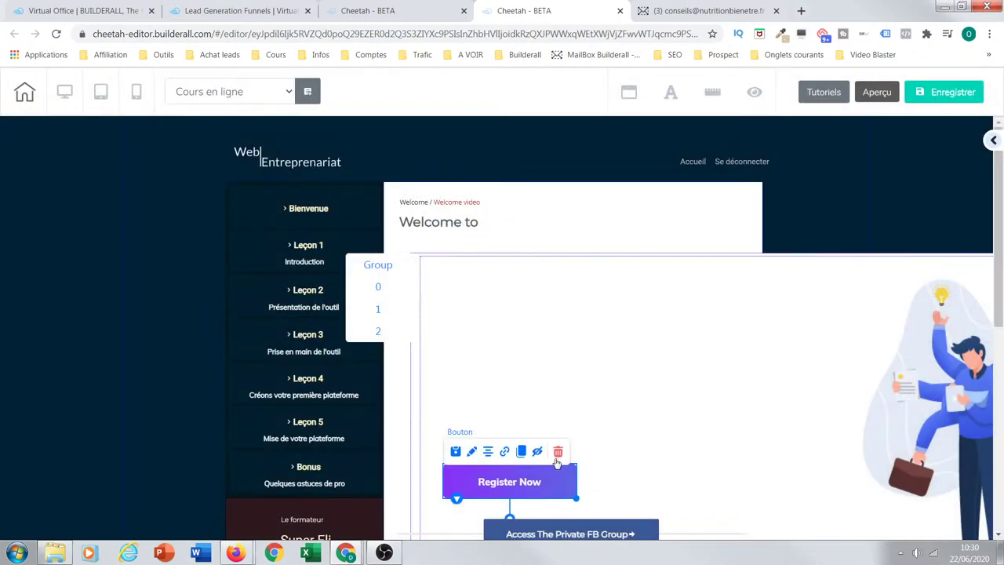
pyautogui.click(558, 451)
pyautogui.click(596, 320)
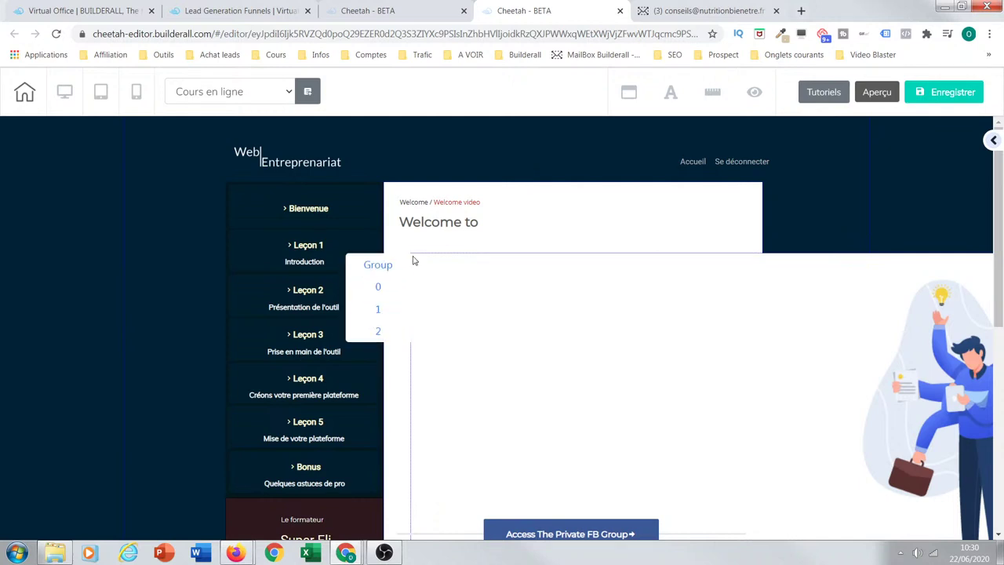
# Step: Move the rotation banner up and to the left over the page, and delete the multi-armed man illustration from its first slide
pyautogui.moveTo(415, 262); pyautogui.dragTo(187, 165)
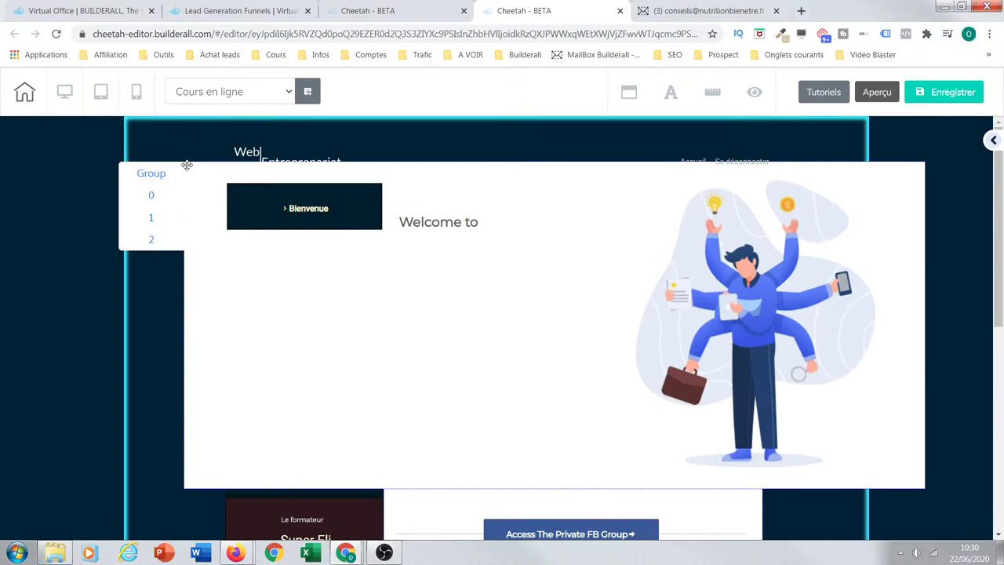
pyautogui.moveTo(328, 195); pyautogui.dragTo(330, 198)
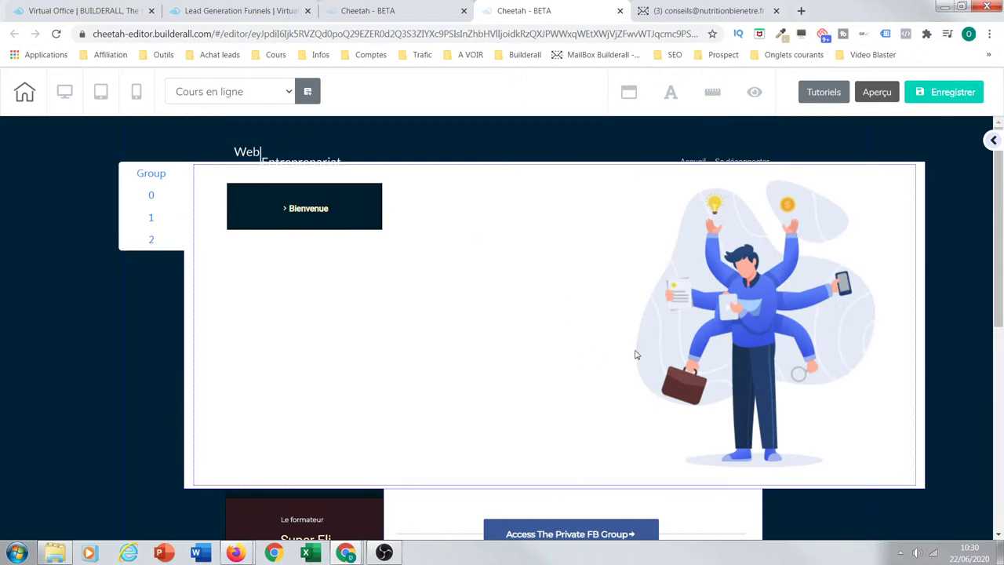
pyautogui.click(815, 415)
pyautogui.click(751, 170)
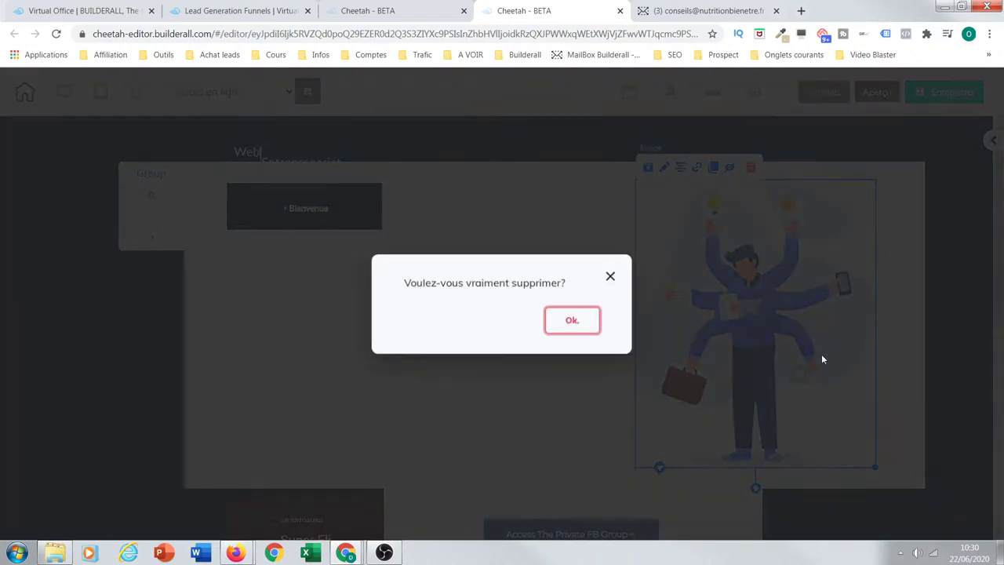
pyautogui.click(581, 331)
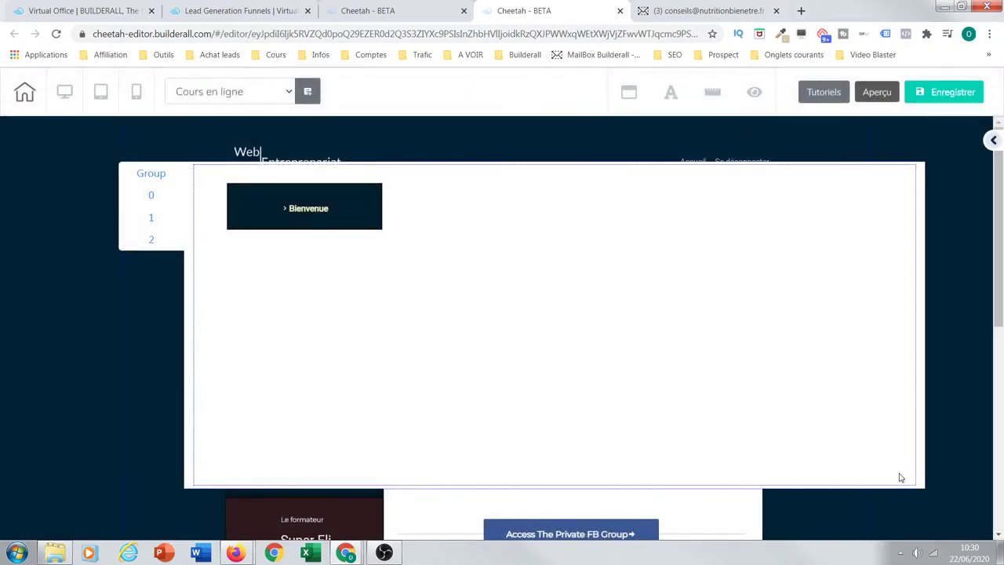
pyautogui.click(923, 488)
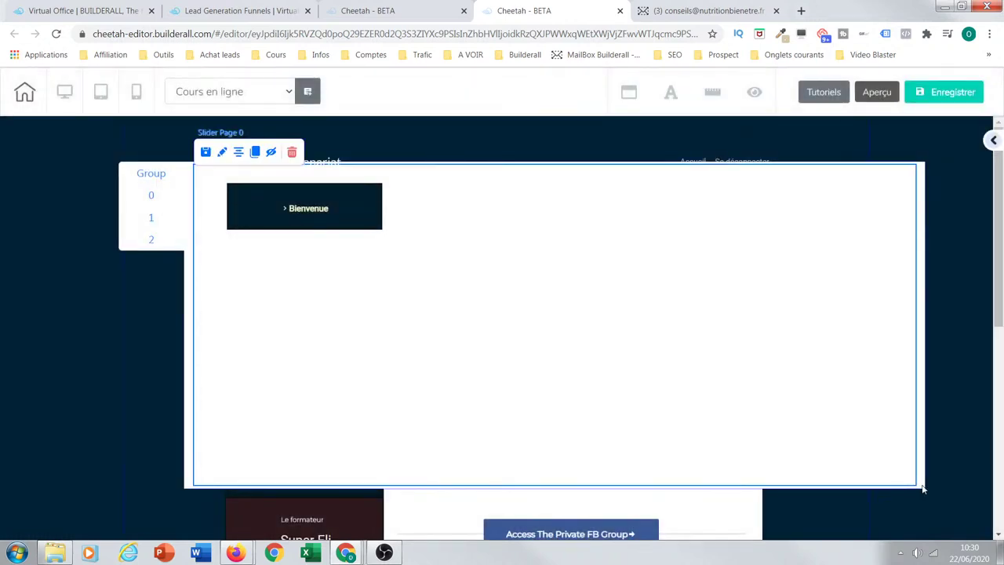
# Step: Delete the illustration of people working with floating screens from the rotation banner's second slide
pyautogui.click(149, 222)
pyautogui.click(387, 339)
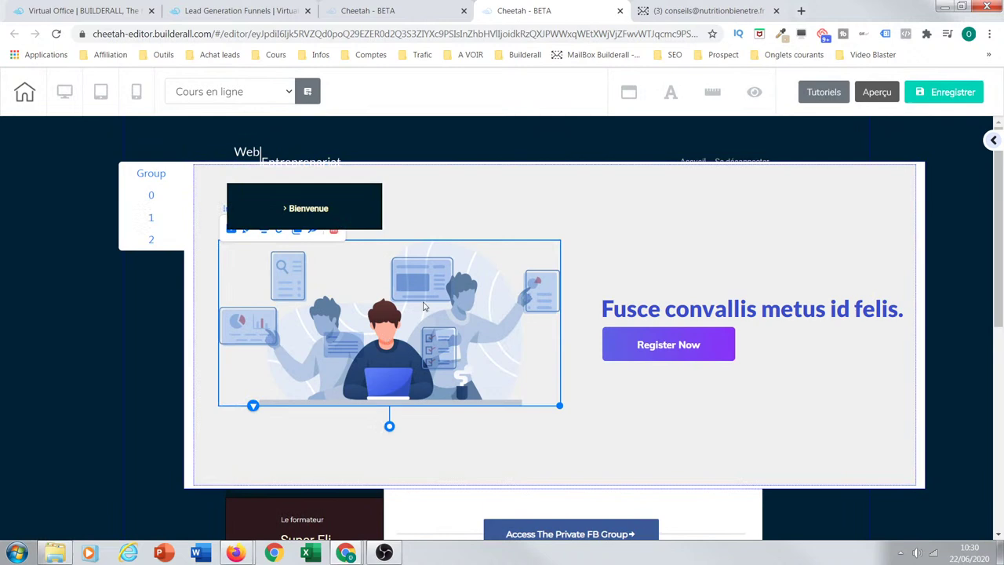
pyautogui.click(333, 234)
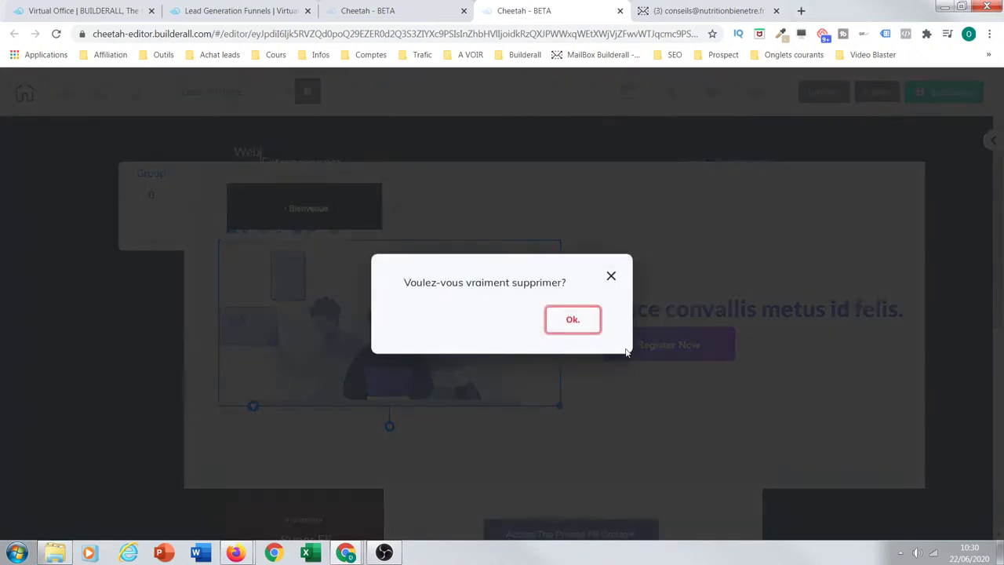
pyautogui.click(590, 321)
# Step: Delete the "Fusce convallis metus id felis." heading and the "Register Now" button from the rotation banner's second slide
pyautogui.click(692, 354)
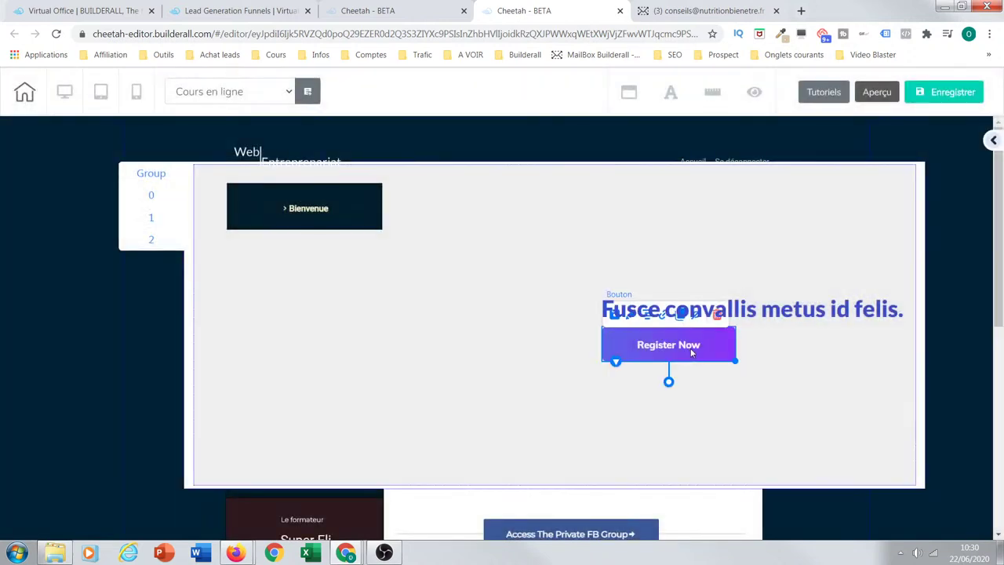
pyautogui.click(728, 317)
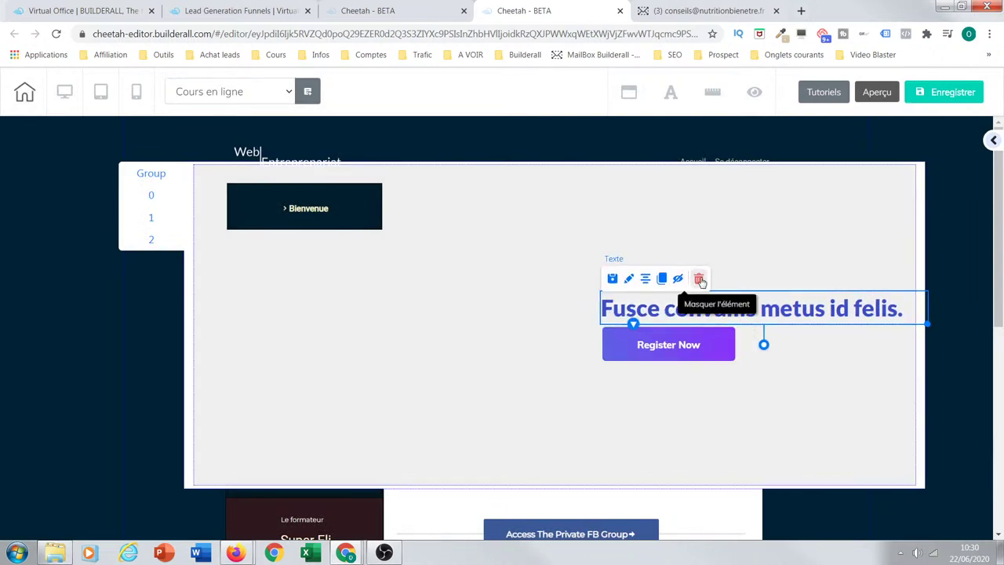
pyautogui.click(698, 280)
pyautogui.click(575, 321)
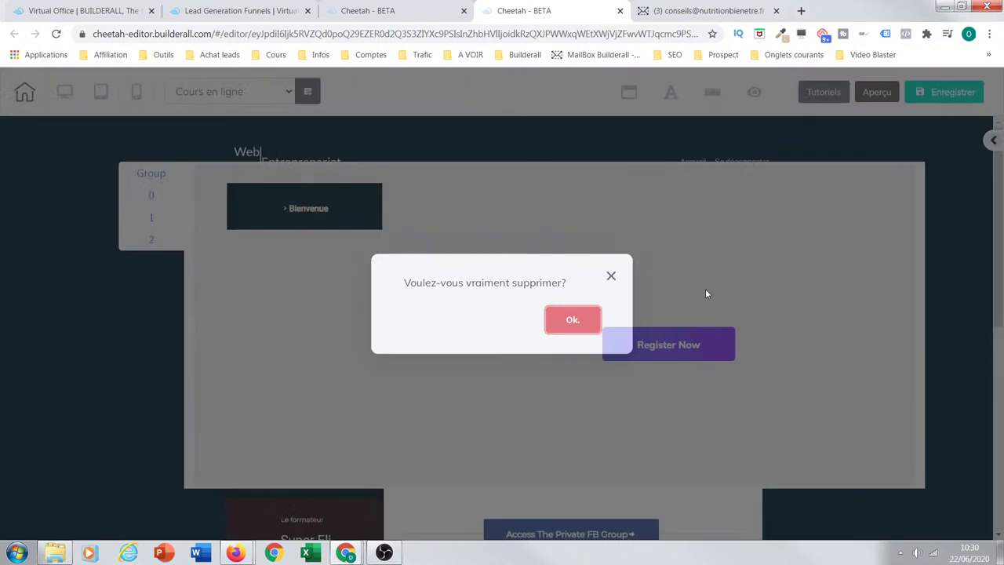
pyautogui.click(718, 343)
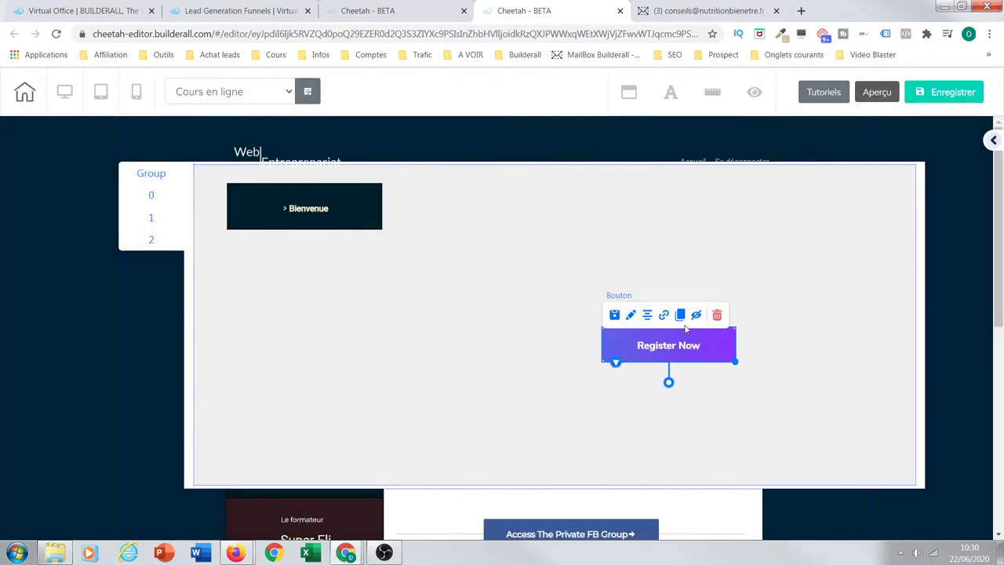
pyautogui.click(716, 314)
pyautogui.click(560, 323)
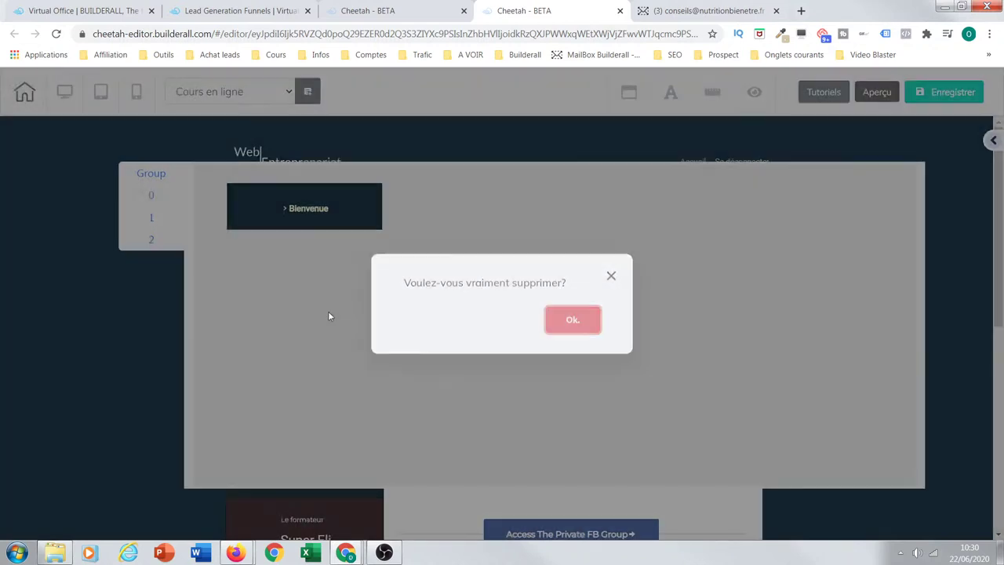
# Step: Delete the Lorem ipsum paragraph and the "Fusce convallis metus id felis." heading from the rotation banner's third slide
pyautogui.click(163, 239)
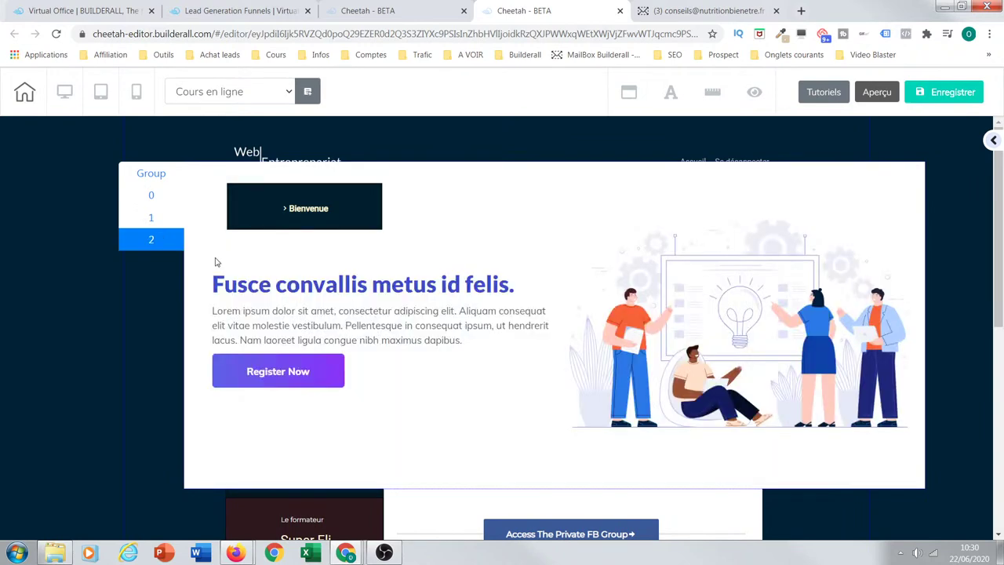
pyautogui.click(366, 334)
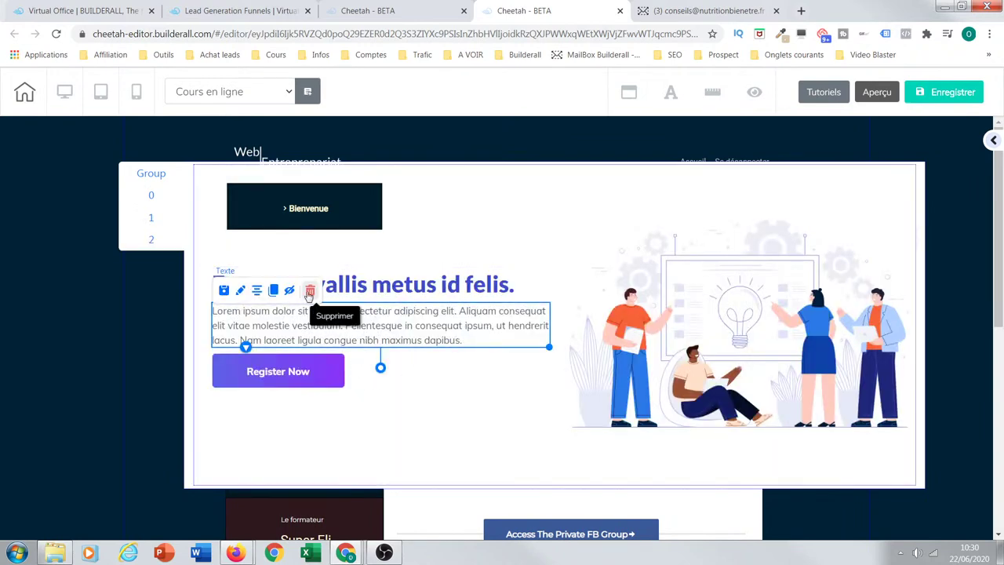
pyautogui.click(310, 292)
pyautogui.click(576, 322)
pyautogui.click(416, 294)
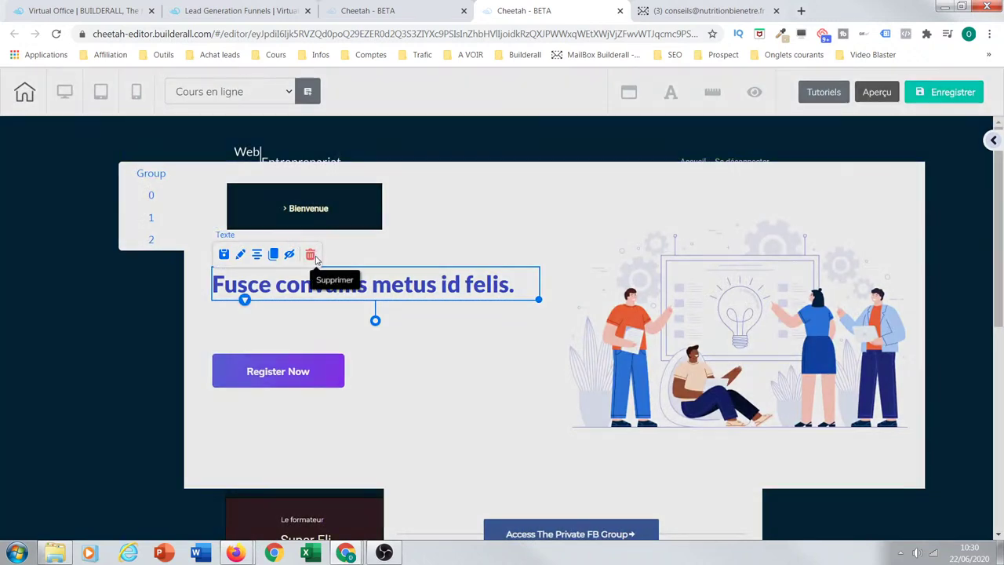
pyautogui.click(311, 254)
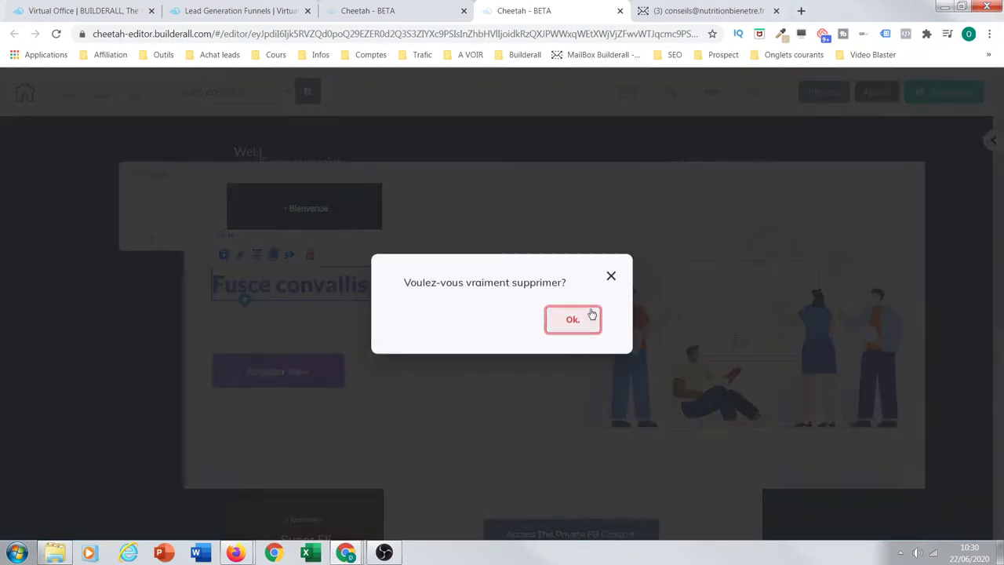
pyautogui.click(579, 322)
# Step: Delete the "Register Now" button and the light bulb team illustration from the rotation banner's third slide
pyautogui.click(329, 378)
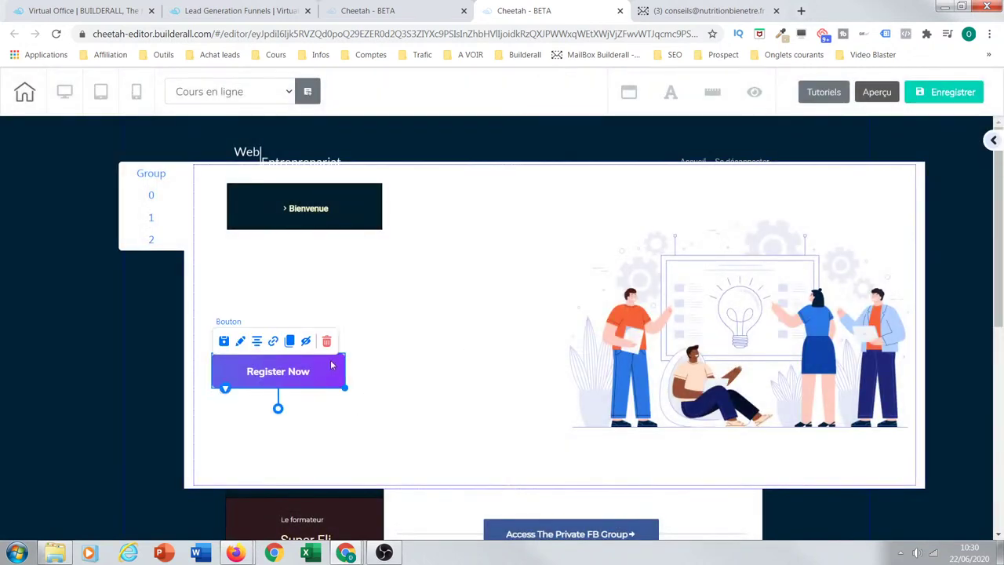
pyautogui.click(326, 341)
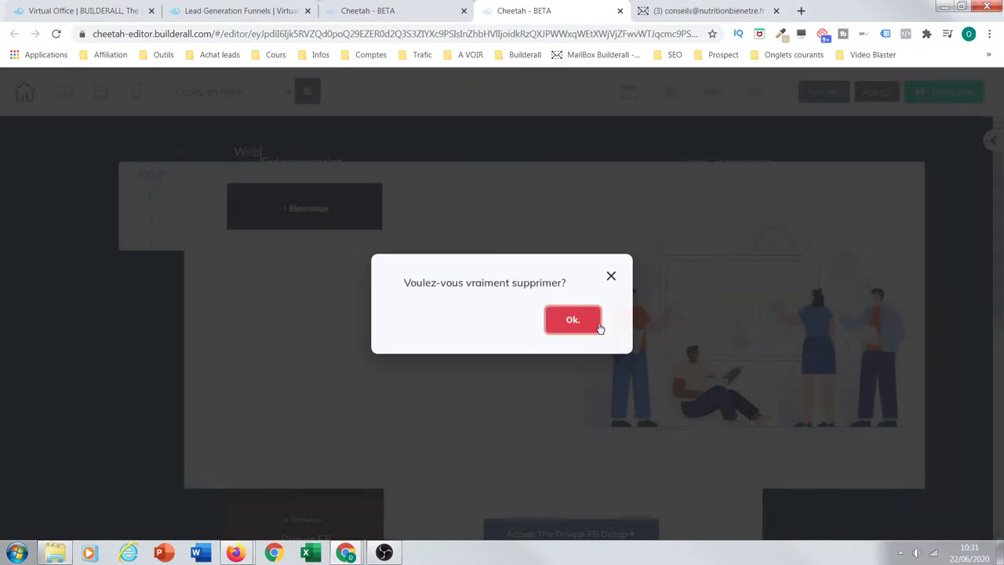
pyautogui.click(584, 328)
pyautogui.click(650, 236)
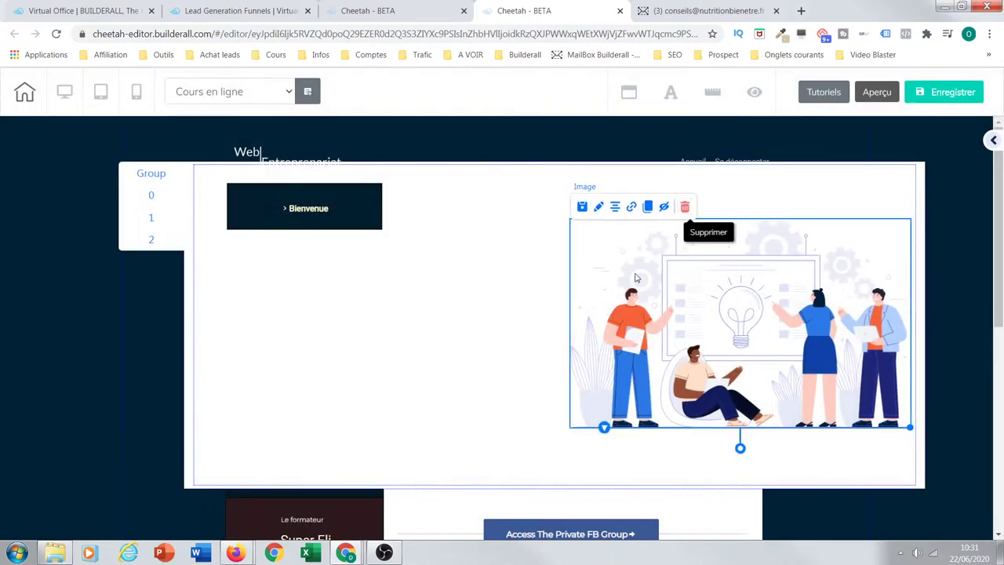
pyautogui.click(684, 208)
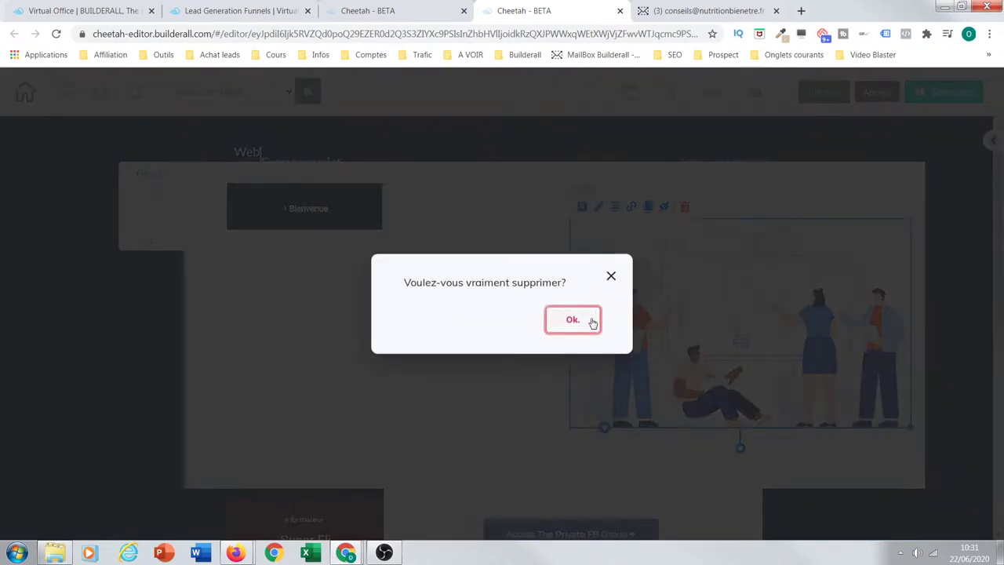
pyautogui.click(592, 323)
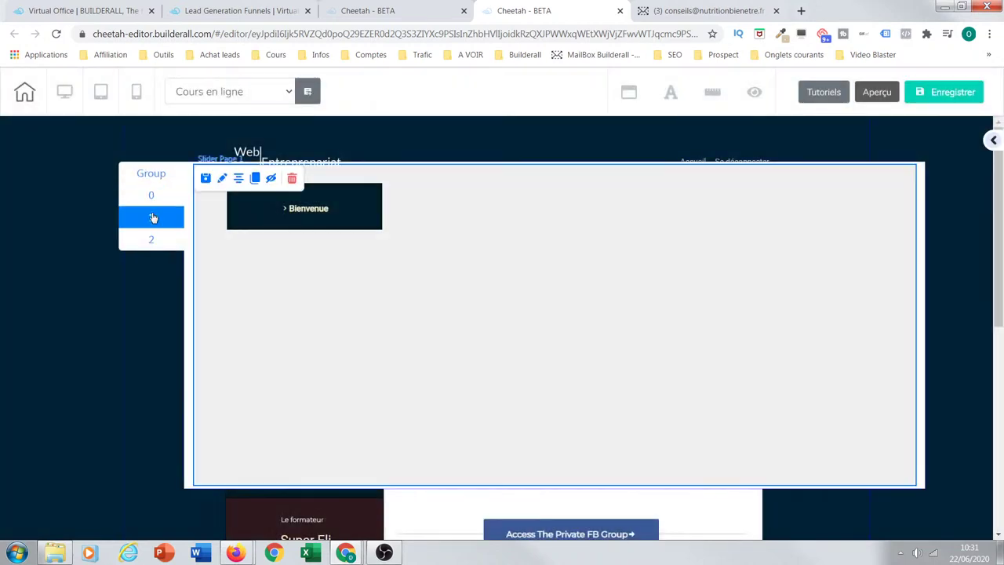
# Step: Shrink the emptied rotation banner and move it into the white content area beside the lesson menu
pyautogui.click(151, 238)
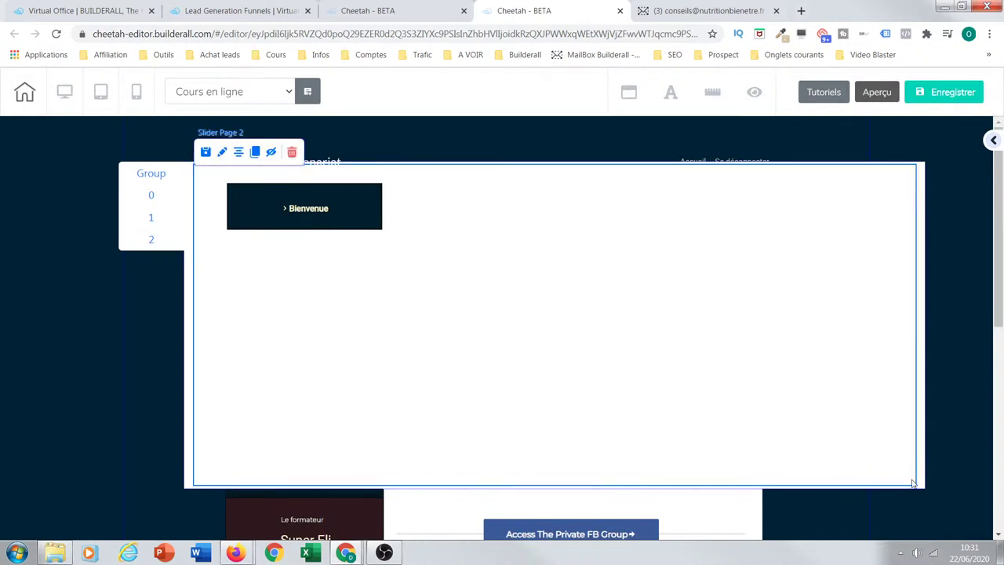
pyautogui.click(923, 488)
pyautogui.moveTo(899, 489); pyautogui.dragTo(503, 432)
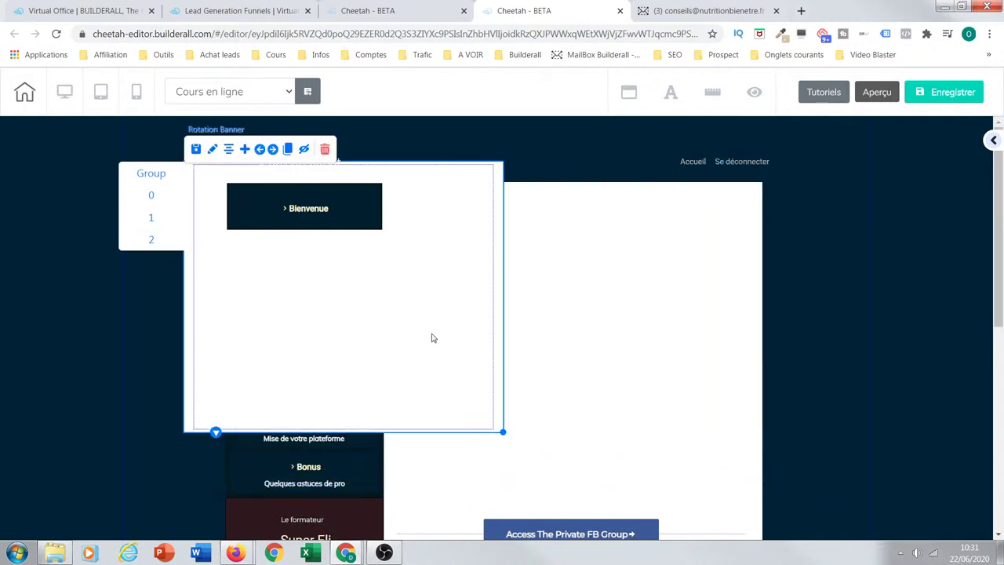
pyautogui.moveTo(497, 188); pyautogui.dragTo(725, 246)
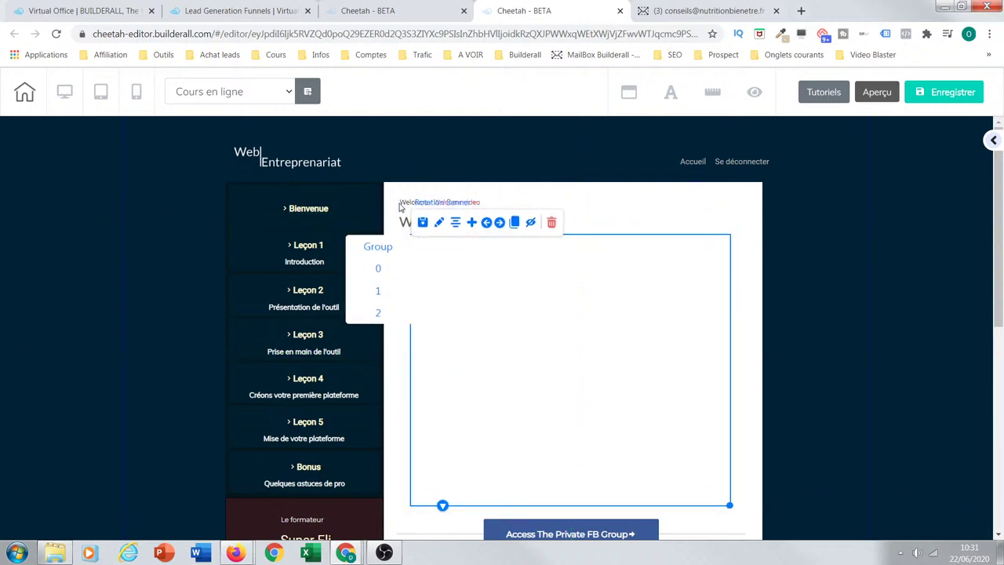
pyautogui.click(712, 220)
# Step: Delete the small "Welcome" breadcrumb text and the "Welcome to" heading from the content area
pyautogui.click(451, 206)
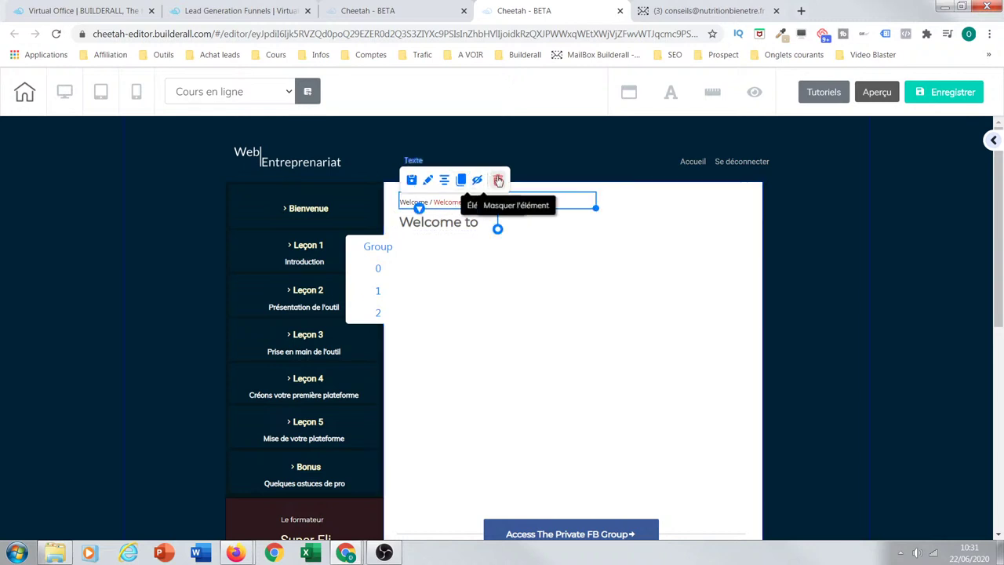
pyautogui.click(497, 179)
pyautogui.click(569, 322)
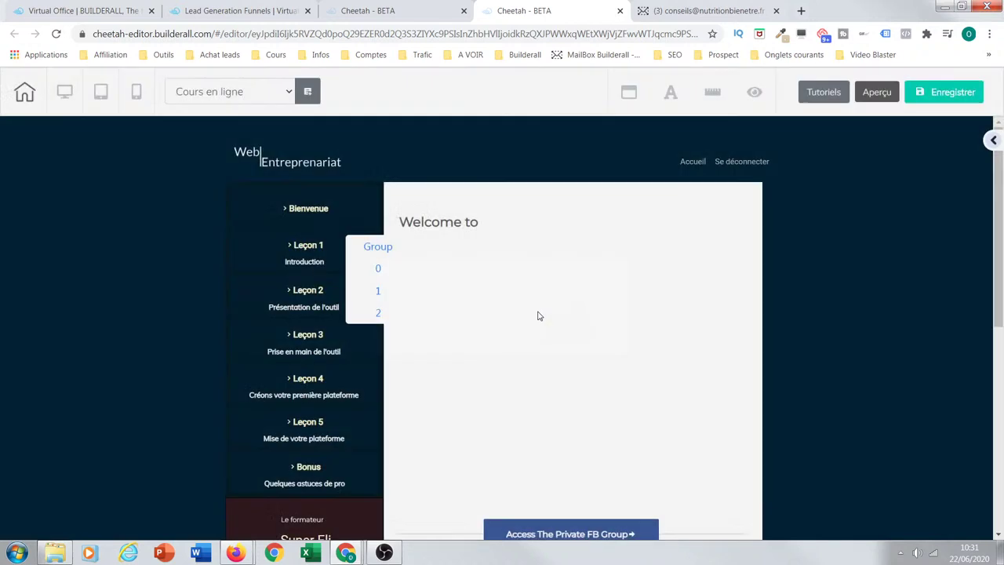
pyautogui.click(468, 224)
pyautogui.click(497, 201)
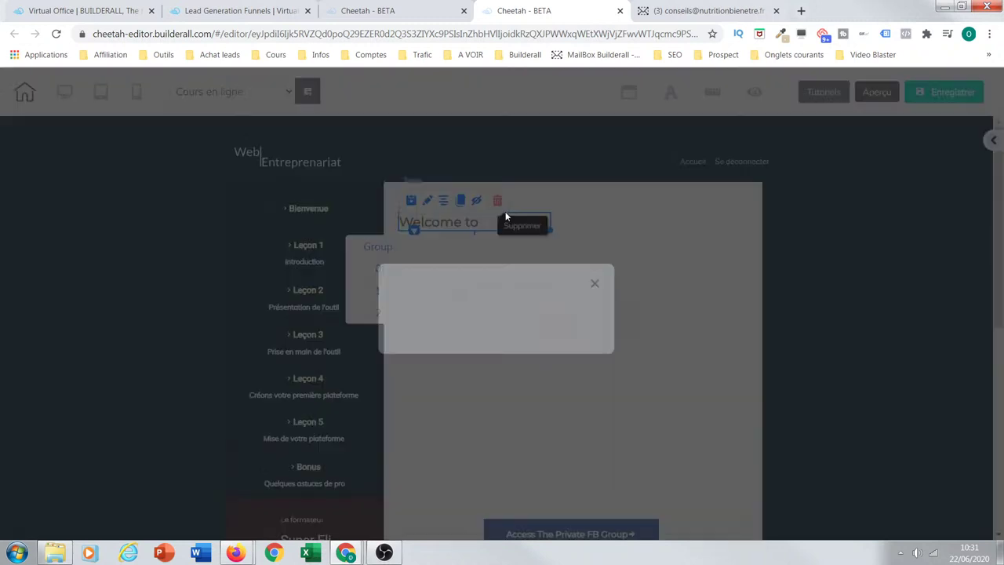
pyautogui.click(580, 323)
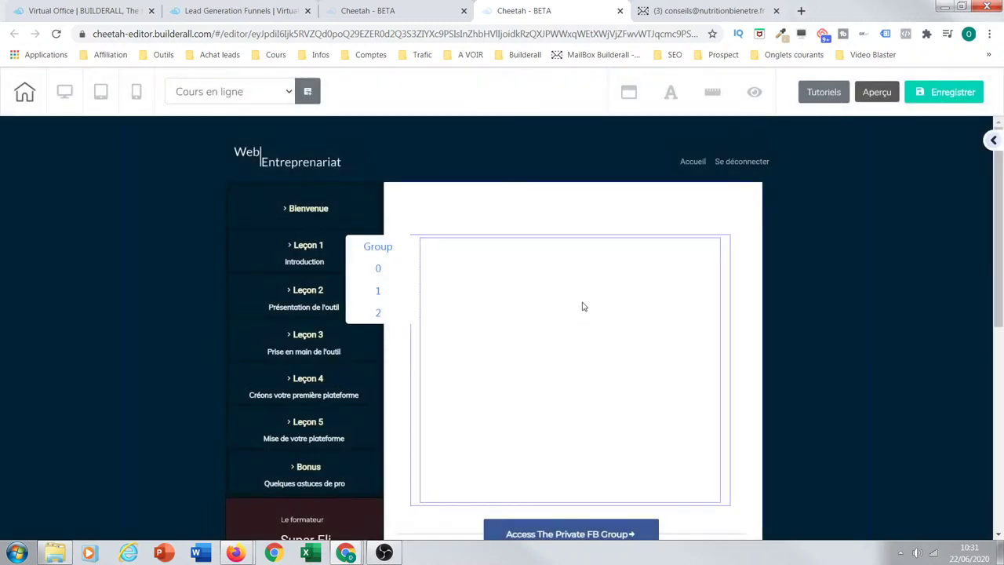
# Step: Move the rotation banner up to the start of the white content area and enlarge it to nearly fill the area's width
pyautogui.click(582, 298)
pyautogui.moveTo(726, 266); pyautogui.dragTo(719, 212)
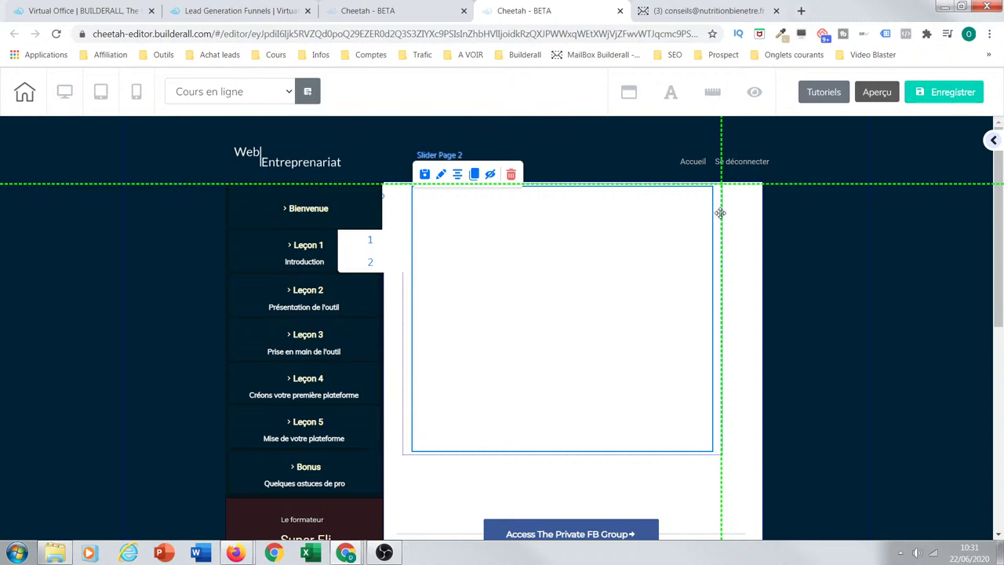
pyautogui.moveTo(720, 213); pyautogui.dragTo(720, 224)
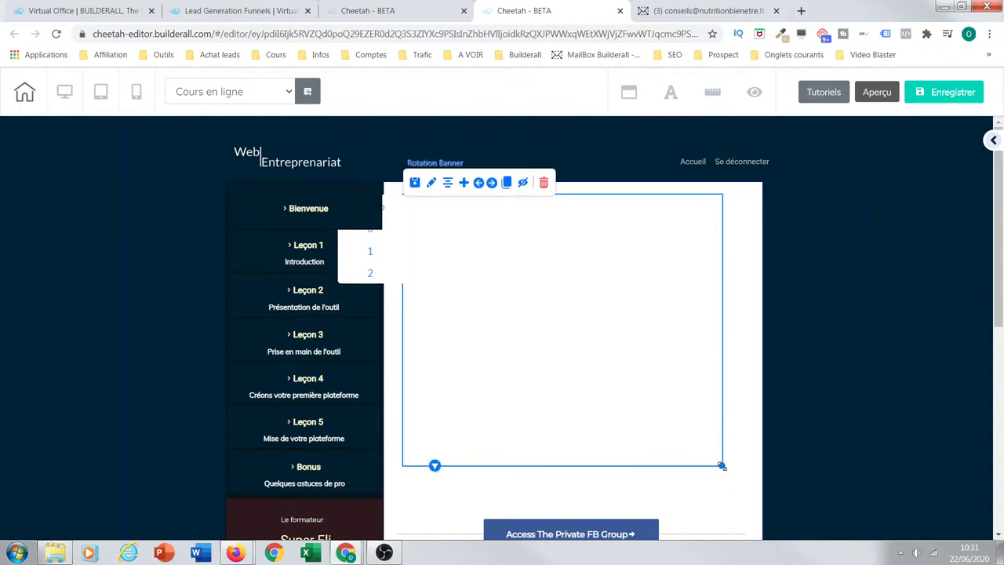
pyautogui.moveTo(722, 466); pyautogui.dragTo(753, 493)
pyautogui.moveTo(426, 498)
pyautogui.mouseDown()
pyautogui.moveTo(425, 513)
pyautogui.moveTo(424, 488)
pyautogui.mouseUp()
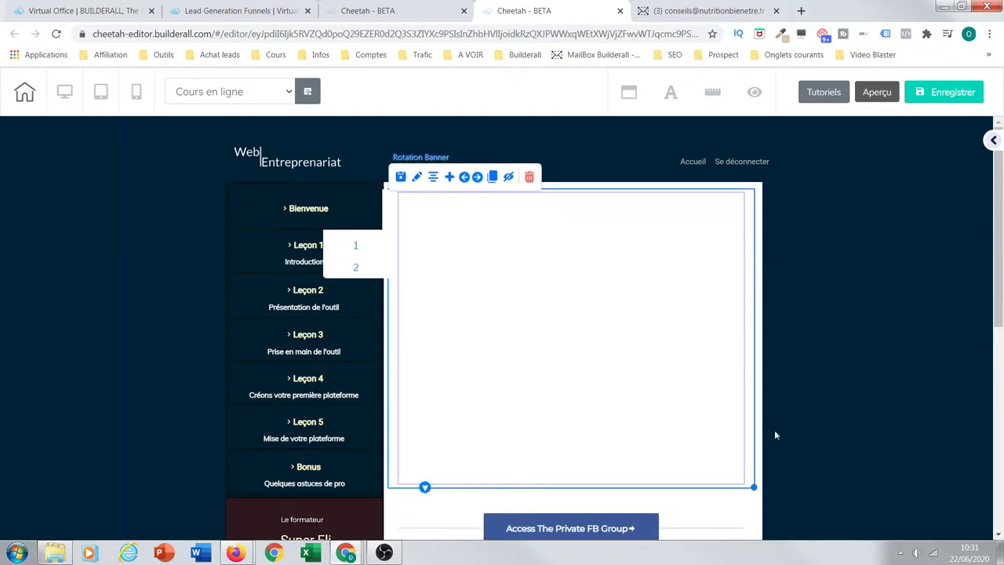
pyautogui.scroll(-3, 994, 322)
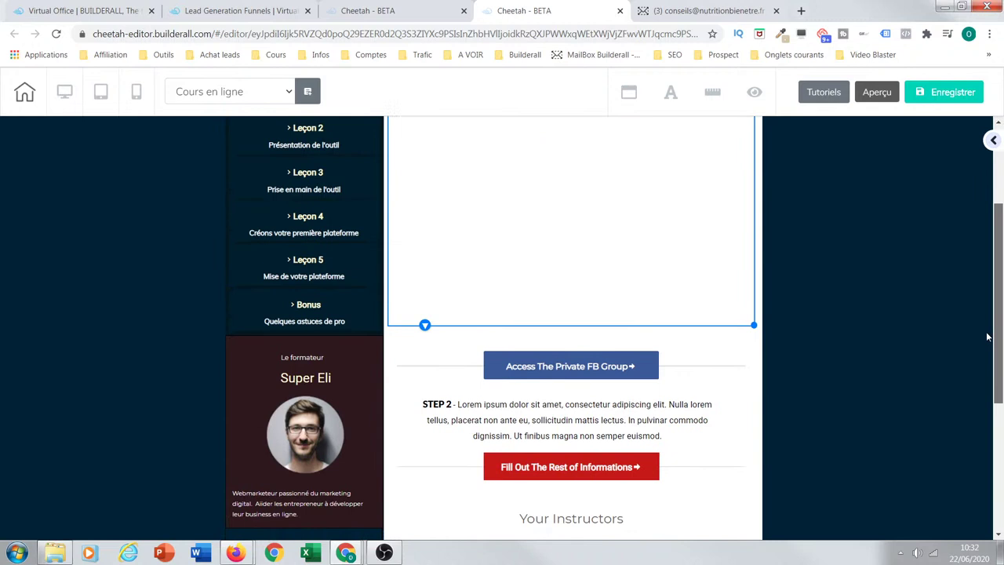
pyautogui.moveTo(987, 343); pyautogui.dragTo(988, 333)
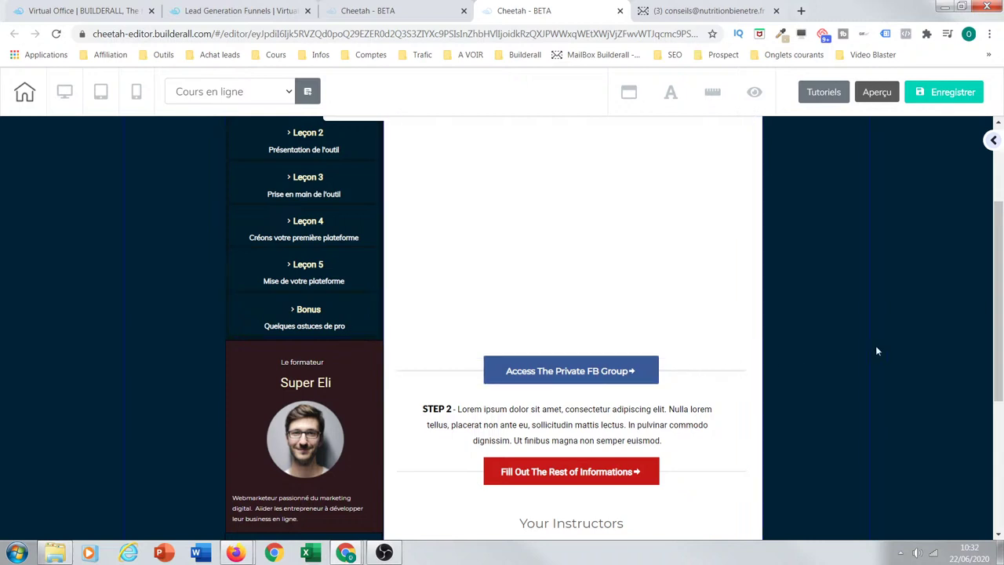
pyautogui.scroll(-3, 960, 345)
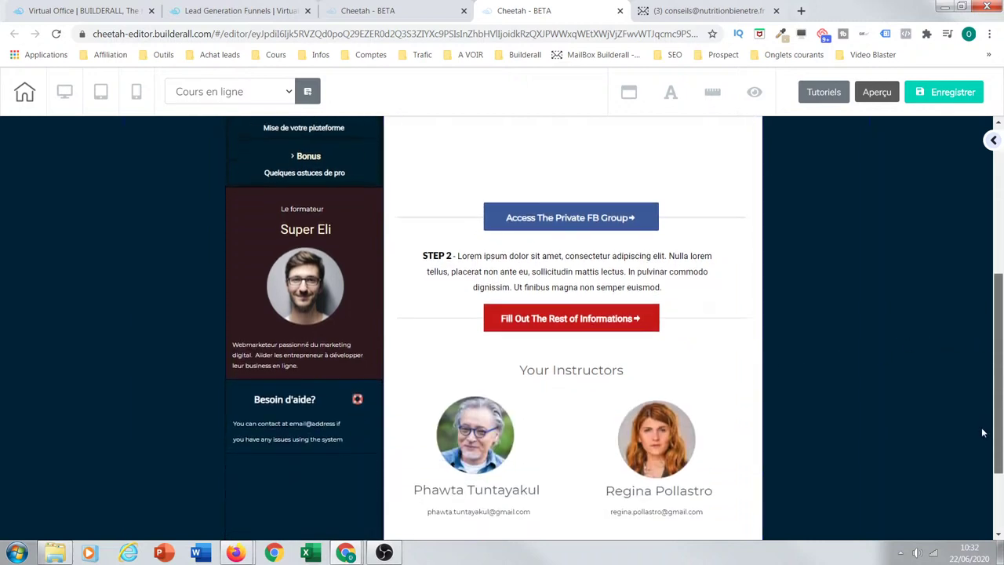
pyautogui.scroll(5, 977, 459)
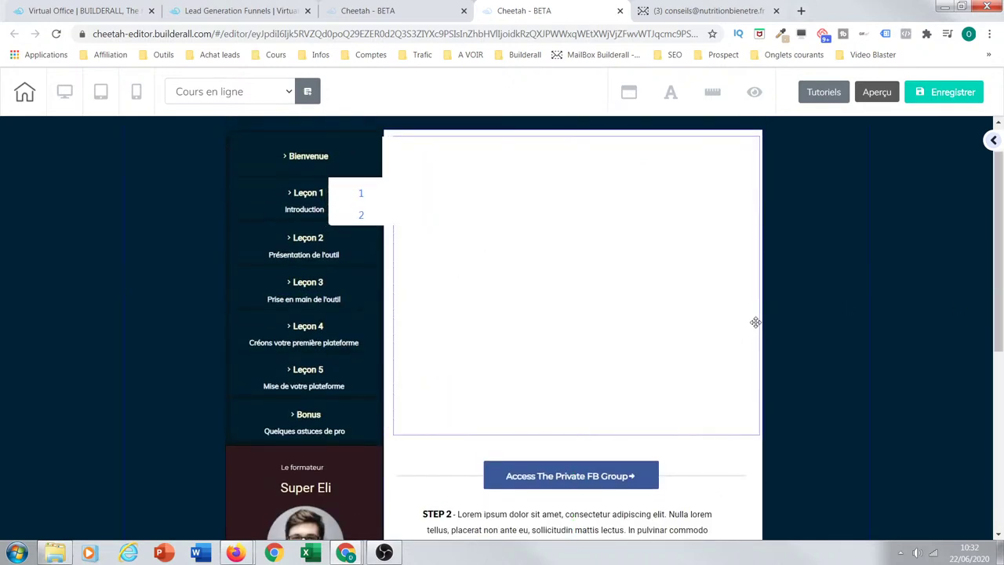
# Step: Adjust the rotation banner's layer positioning in its advanced settings, raising it above the lesson menu
pyautogui.click(659, 311)
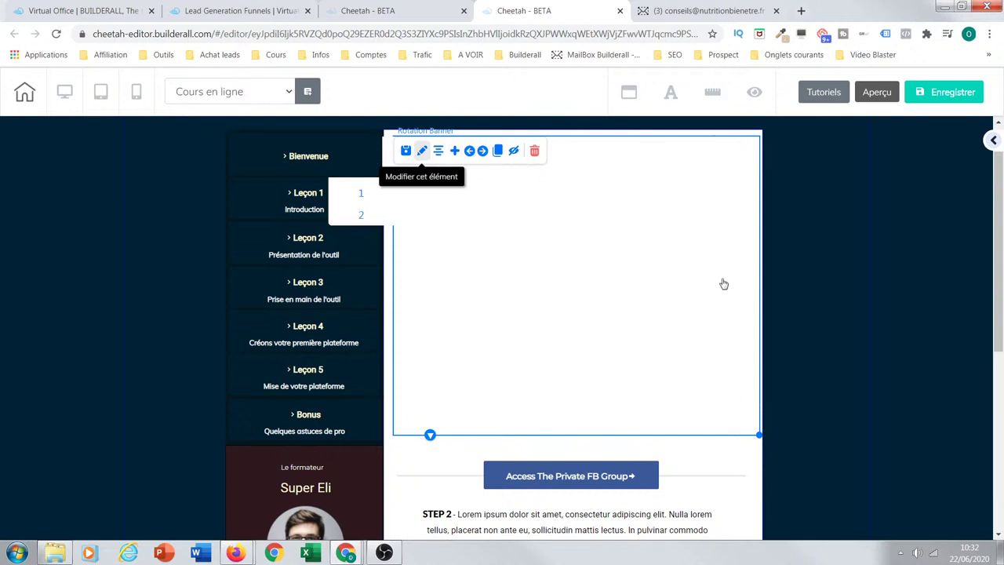
pyautogui.scroll(-3, 780, 393)
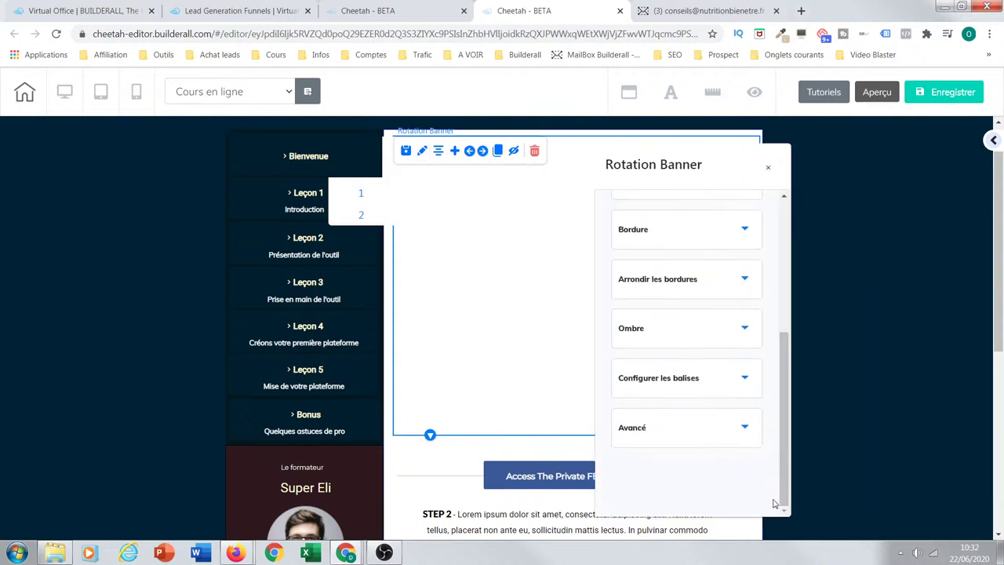
pyautogui.click(750, 428)
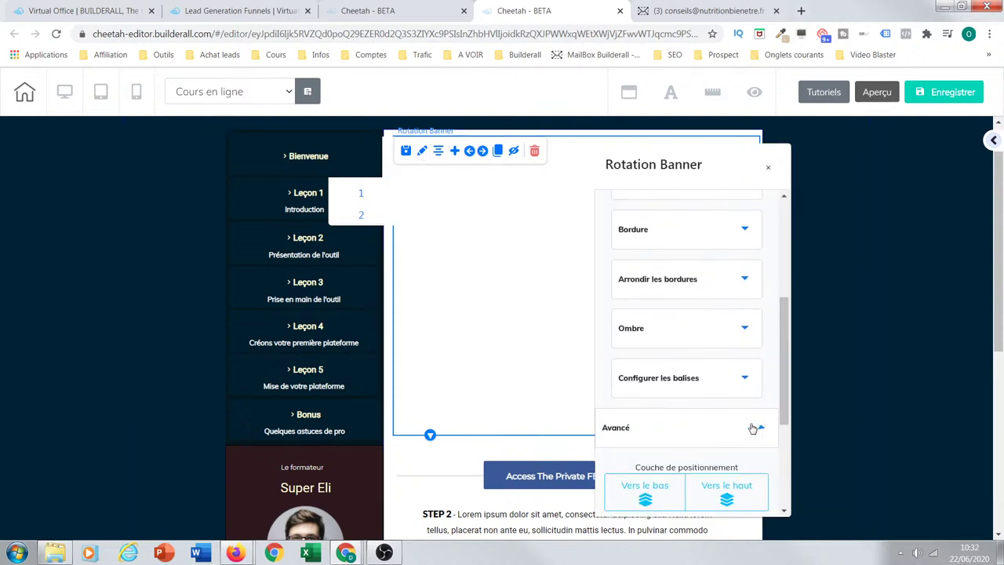
pyautogui.click(730, 502)
pyautogui.moveTo(783, 401); pyautogui.dragTo(783, 472)
pyautogui.click(726, 317)
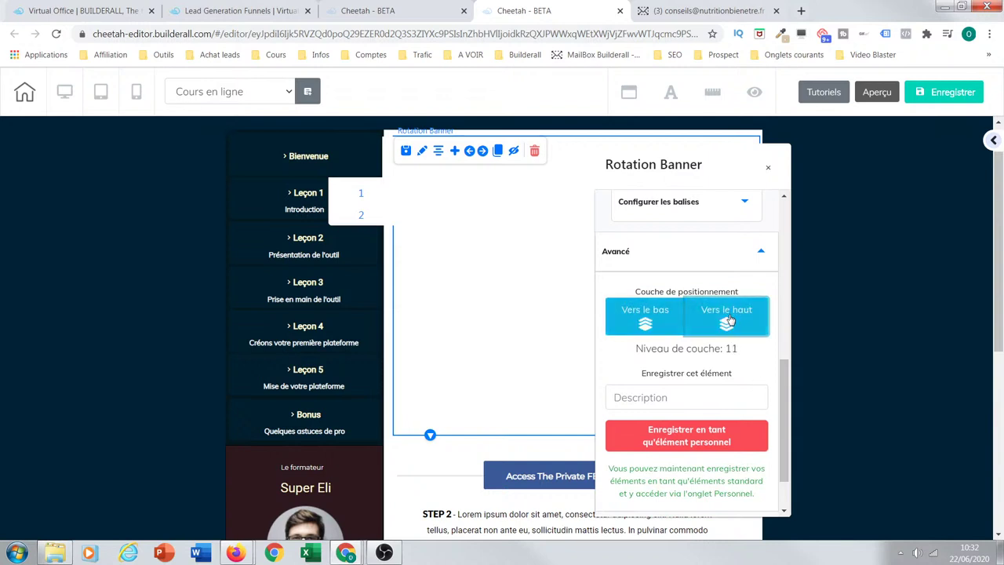
pyautogui.click(727, 318)
pyautogui.click(726, 317)
pyautogui.click(653, 319)
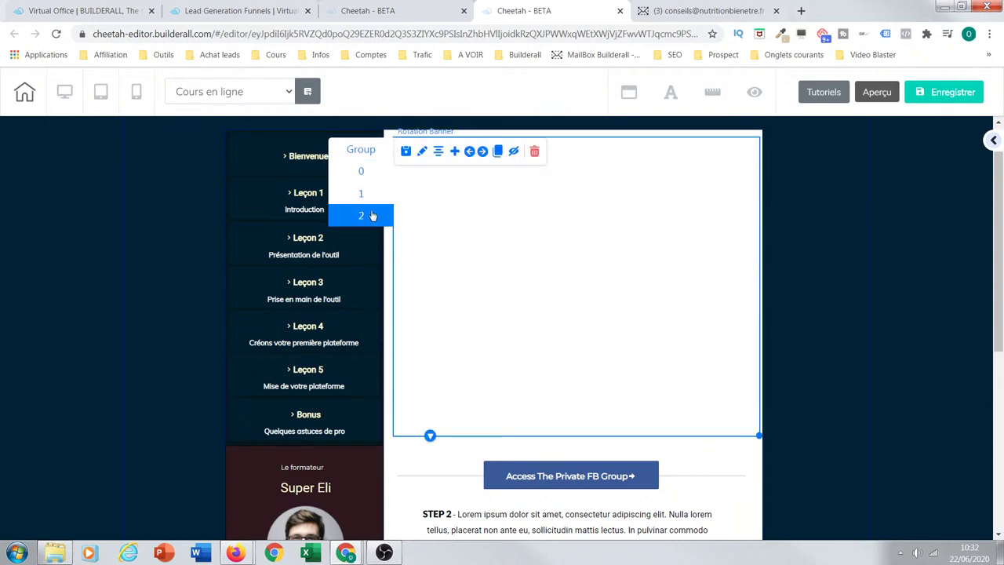
# Step: Select the rotation banner's first slide and change its solid background colour from grey to white in the general colour settings
pyautogui.click(529, 231)
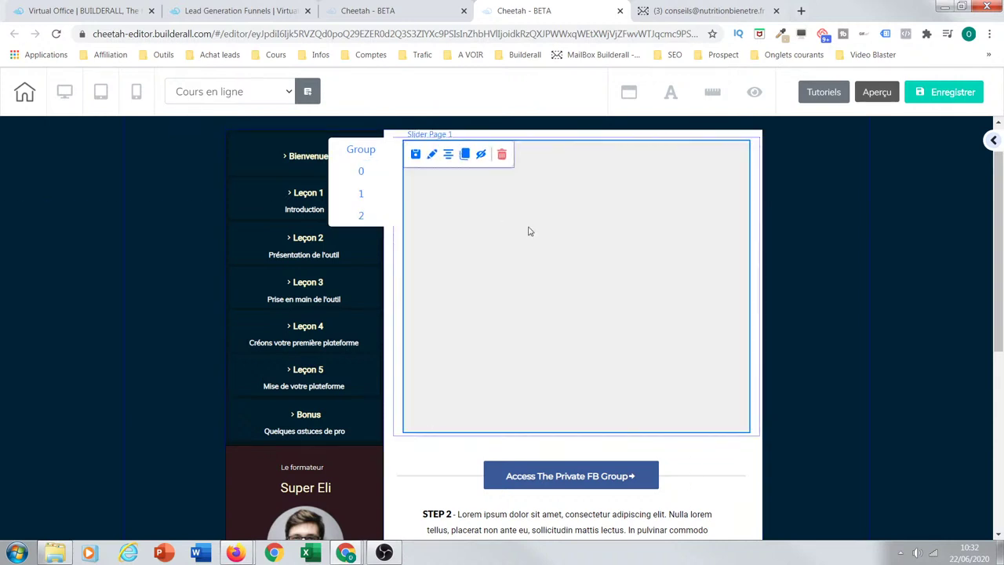
pyautogui.click(375, 215)
pyautogui.click(381, 193)
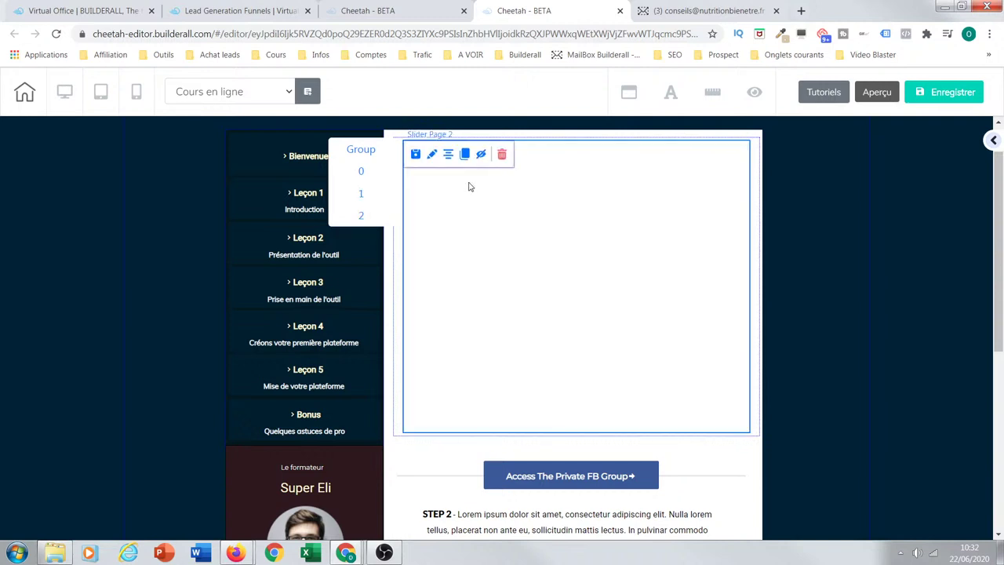
pyautogui.click(363, 195)
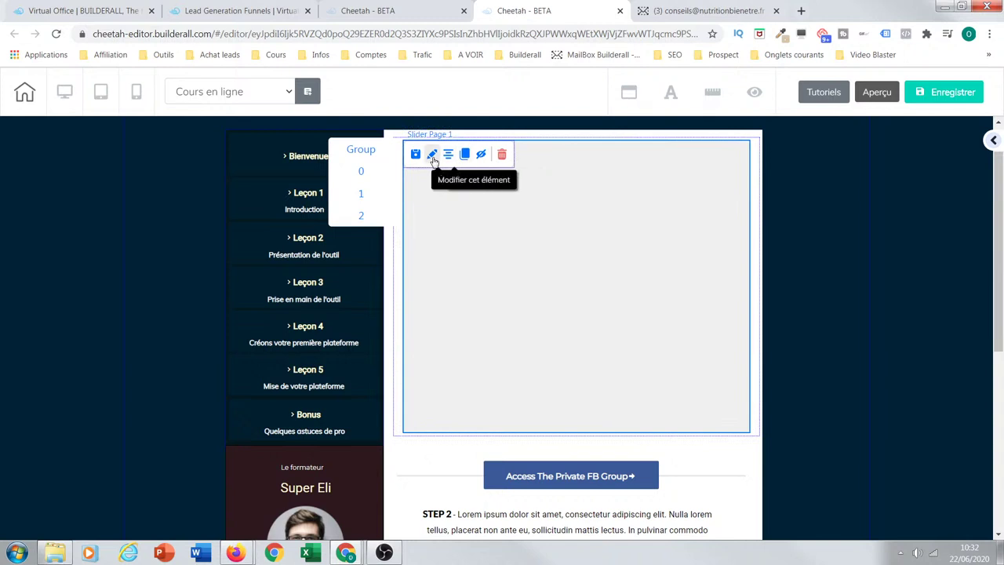
pyautogui.click(432, 154)
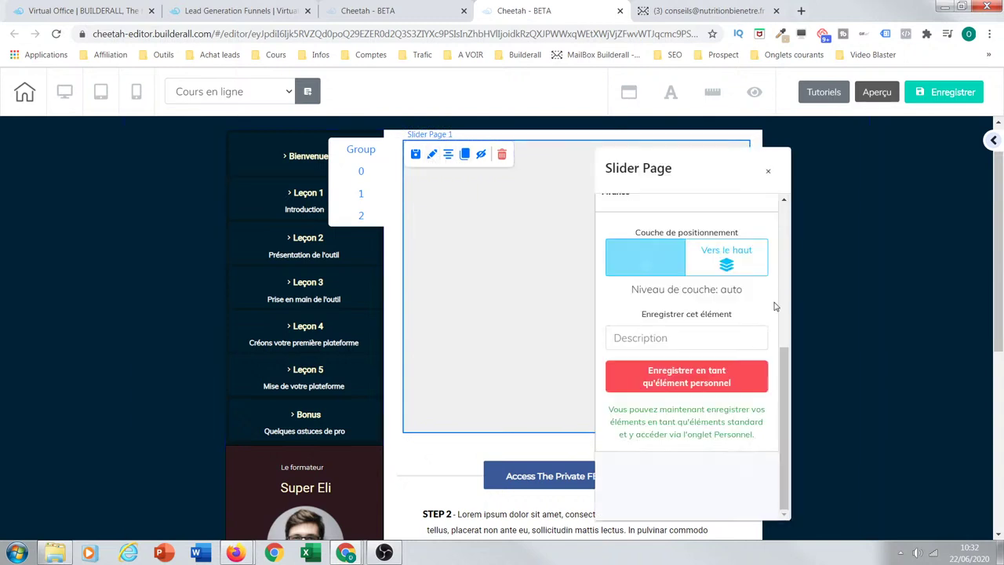
pyautogui.moveTo(784, 427); pyautogui.dragTo(769, 230)
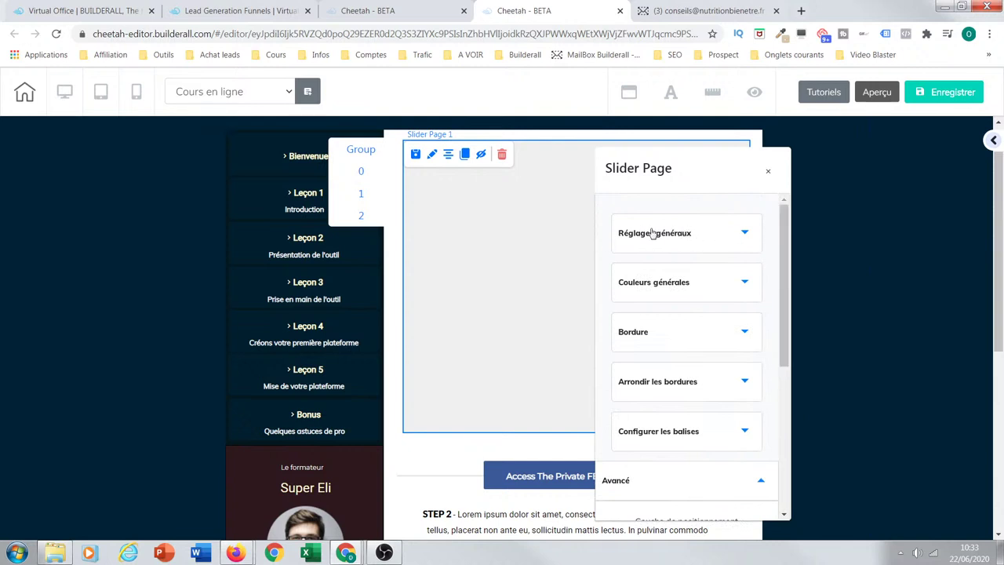
pyautogui.click(742, 234)
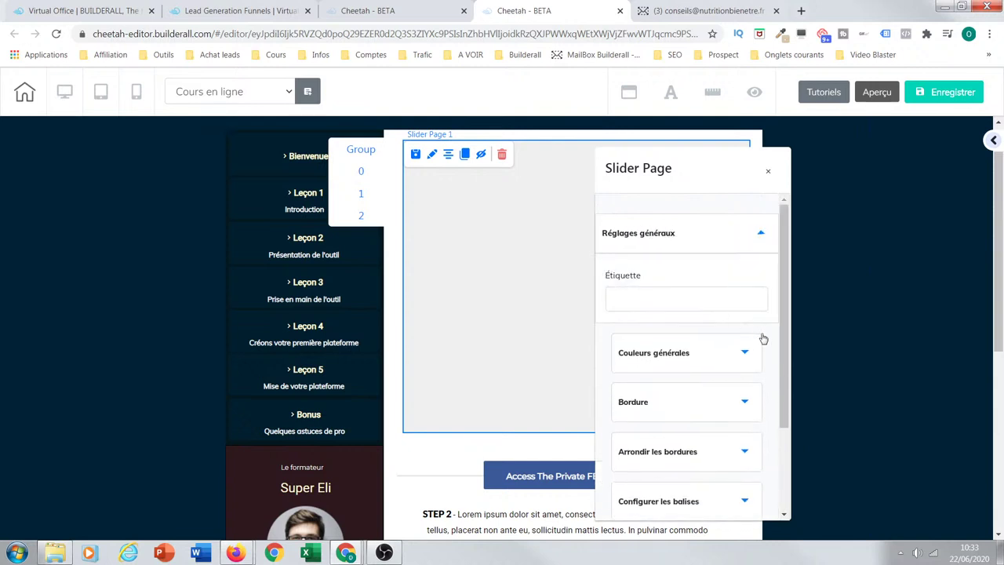
pyautogui.scroll(-2, 706, 282)
pyautogui.click(708, 272)
pyautogui.click(621, 307)
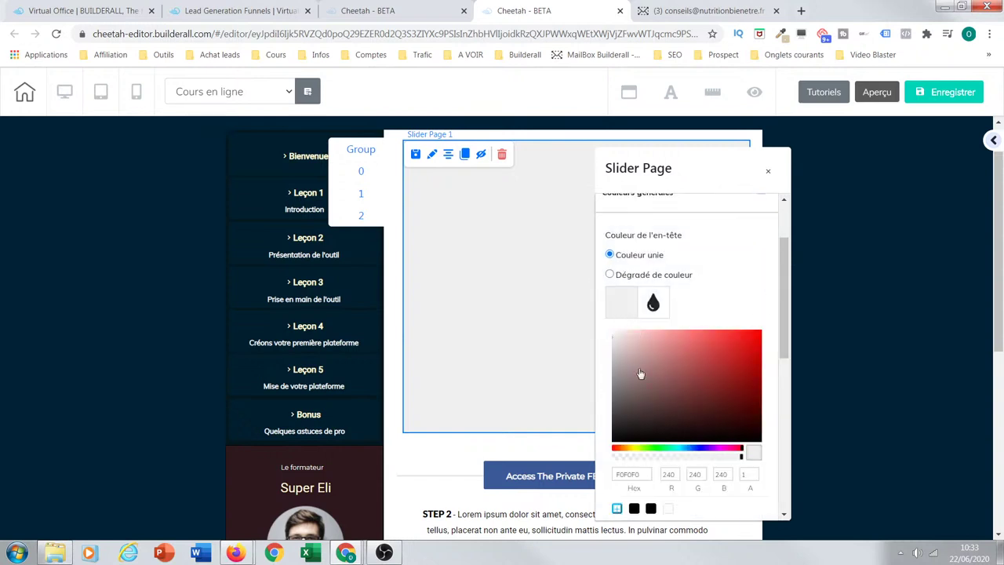
pyautogui.click(614, 353)
pyautogui.click(475, 273)
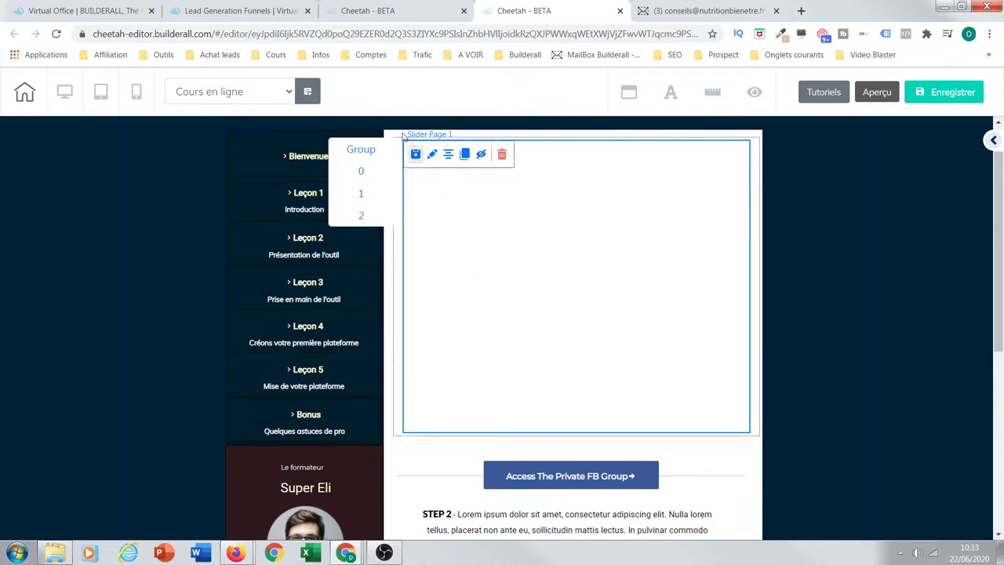
# Step: Save the "Cours en ligne" page, publish the site, and close the publication dialog
pyautogui.click(943, 94)
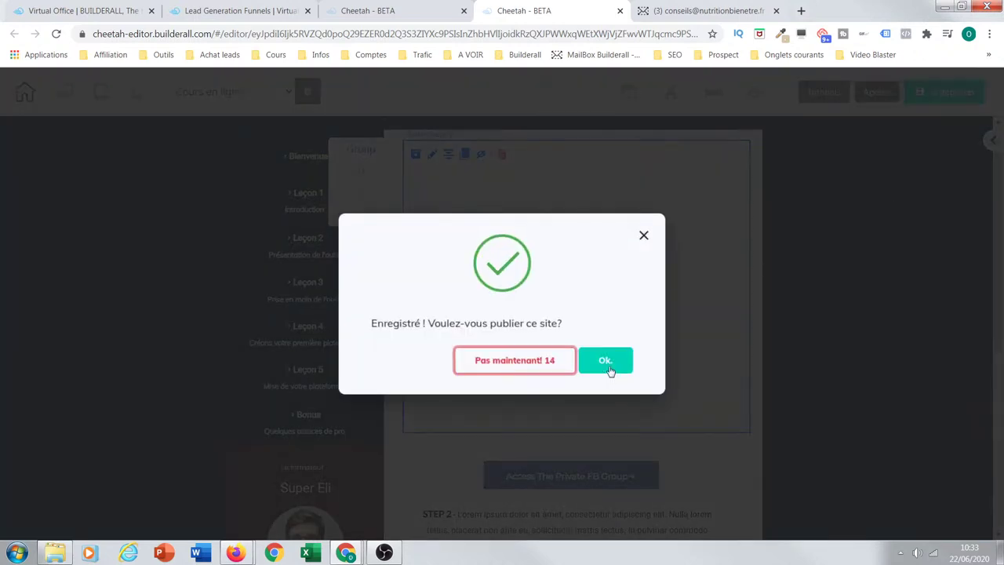
pyautogui.click(607, 365)
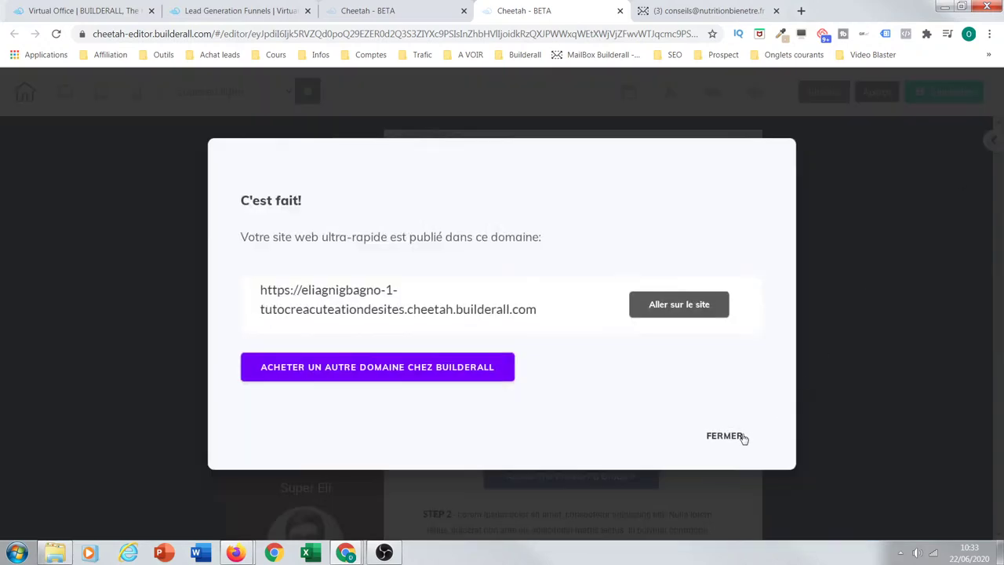
pyautogui.click(726, 436)
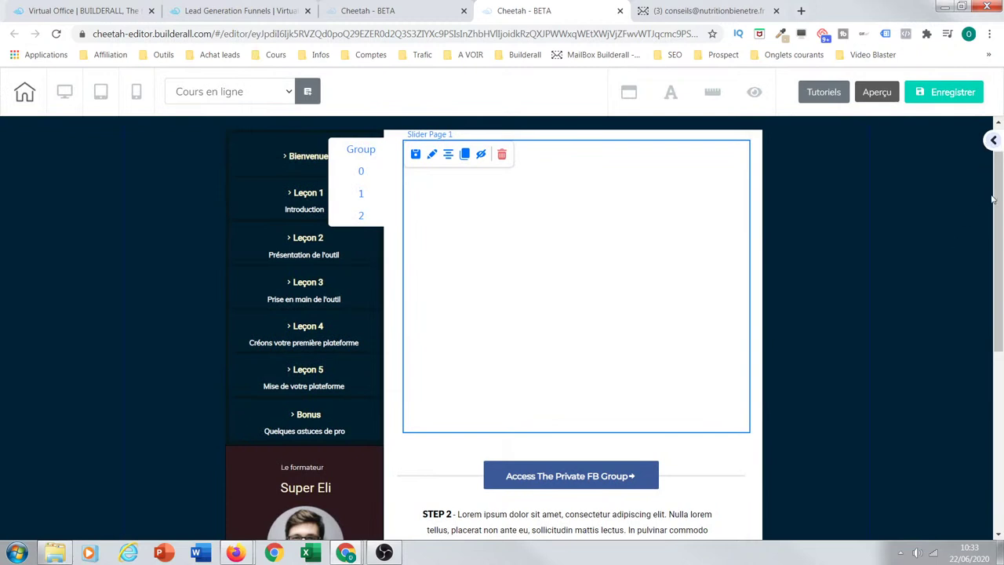
# Step: Try to insert a YouTube video element into the rotation banner's first slide
pyautogui.scroll(1, 990, 188)
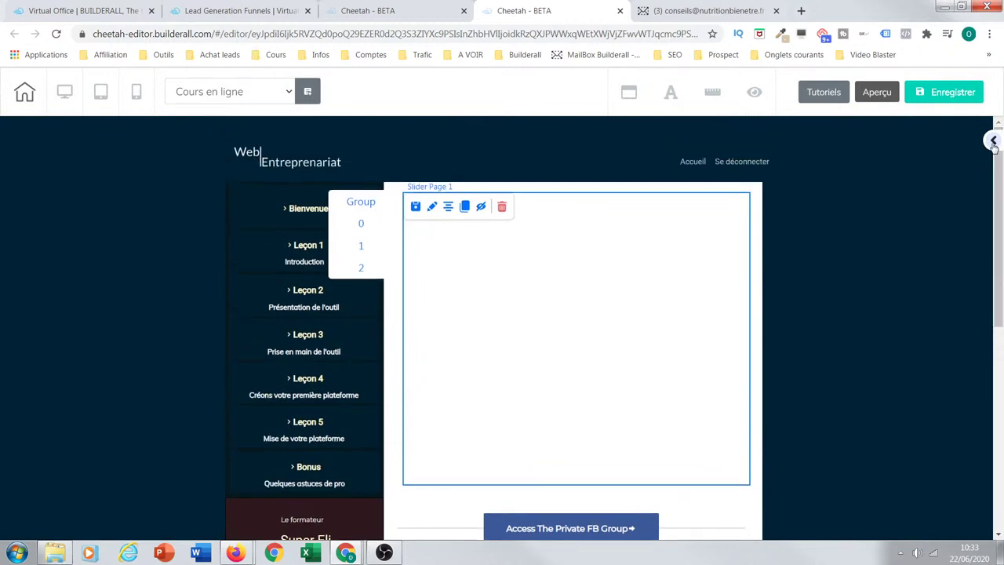
pyautogui.click(992, 144)
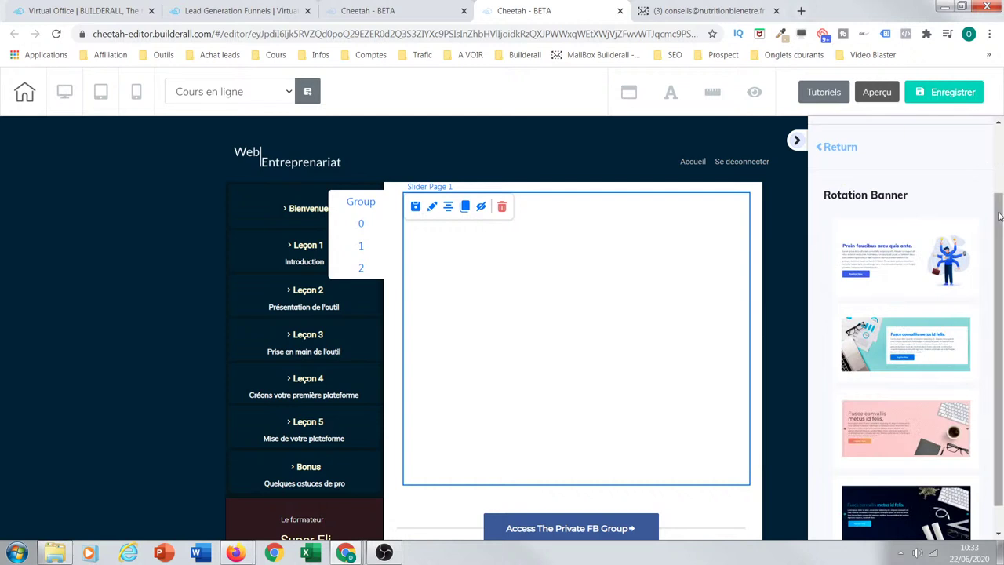
pyautogui.scroll(-1, 990, 235)
pyautogui.scroll(3, 862, 235)
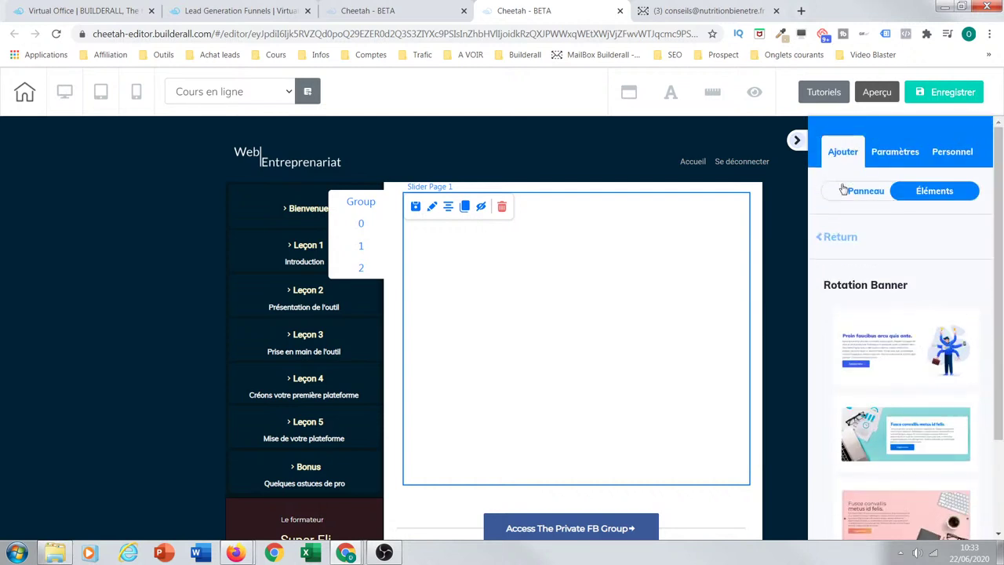
pyautogui.click(838, 237)
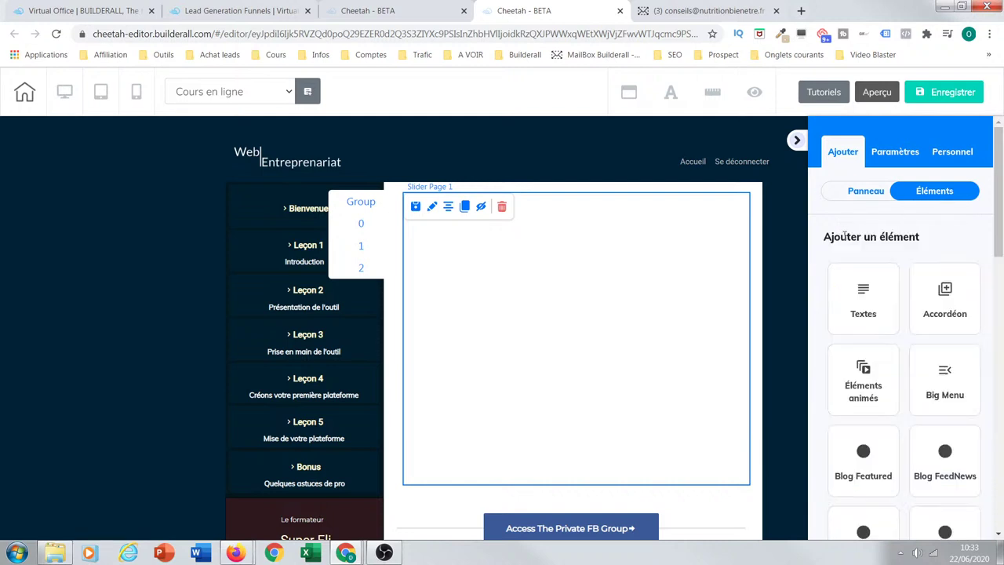
pyautogui.moveTo(989, 217); pyautogui.dragTo(981, 476)
pyautogui.click(948, 384)
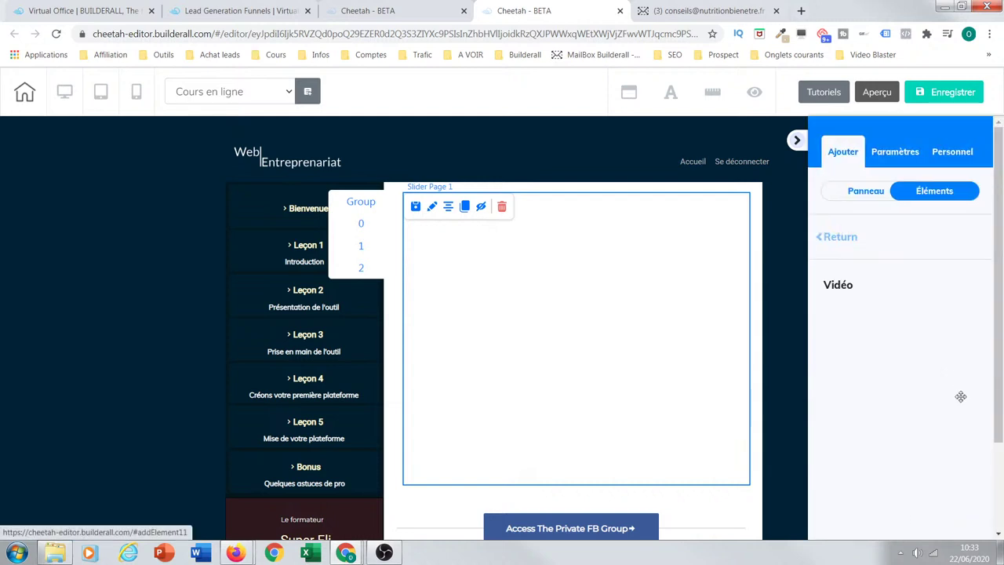
pyautogui.moveTo(999, 219); pyautogui.dragTo(996, 380)
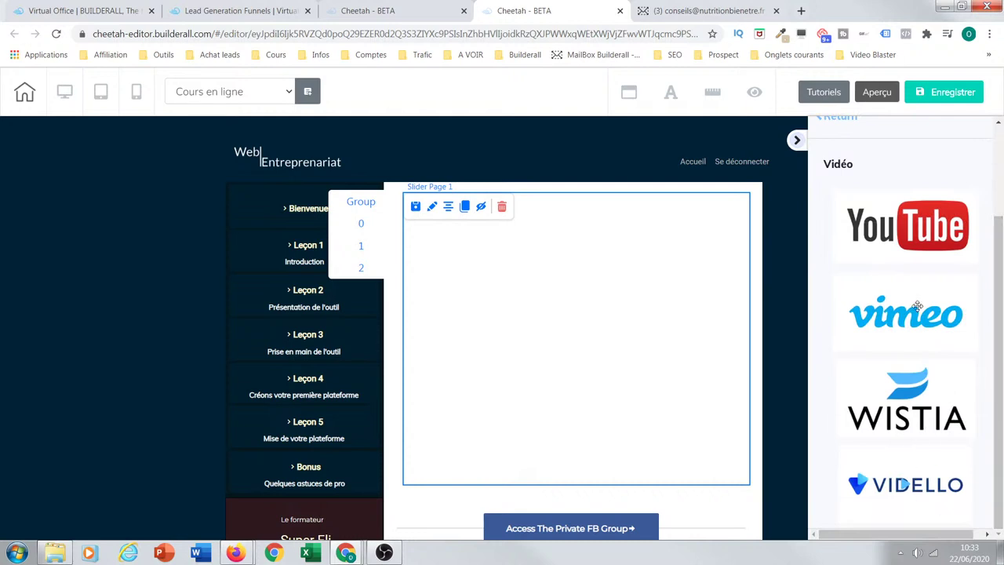
pyautogui.click(903, 225)
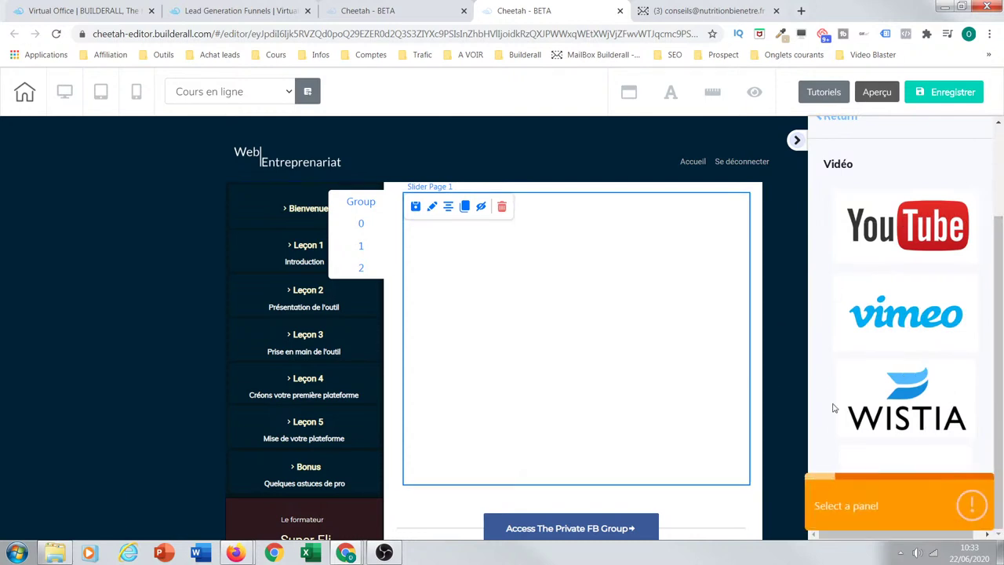
pyautogui.moveTo(924, 227); pyautogui.dragTo(533, 323)
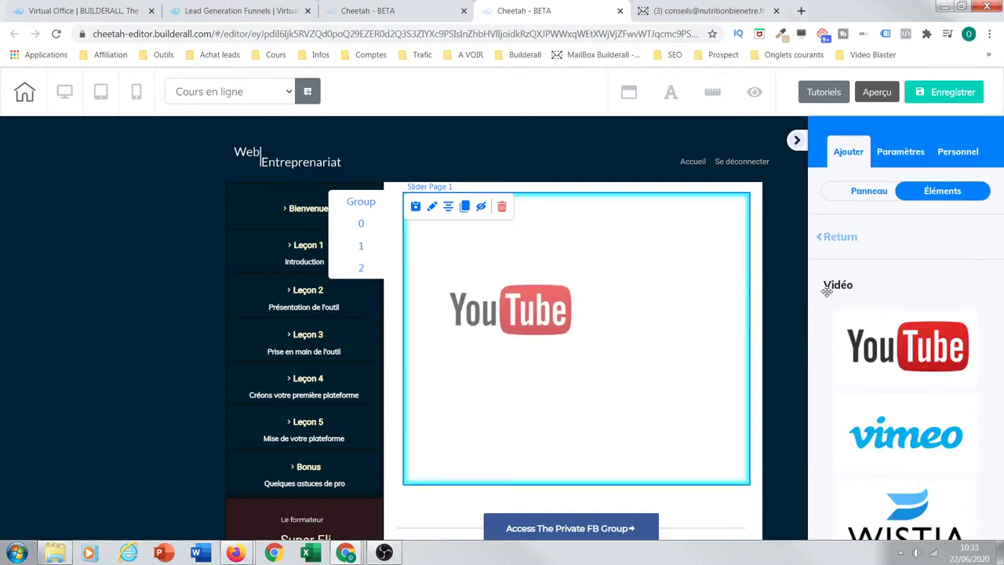
# Step: Enlarge the YouTube video to nearly the width of the white content area and try repositioning it there
pyautogui.moveTo(614, 351); pyautogui.dragTo(581, 308)
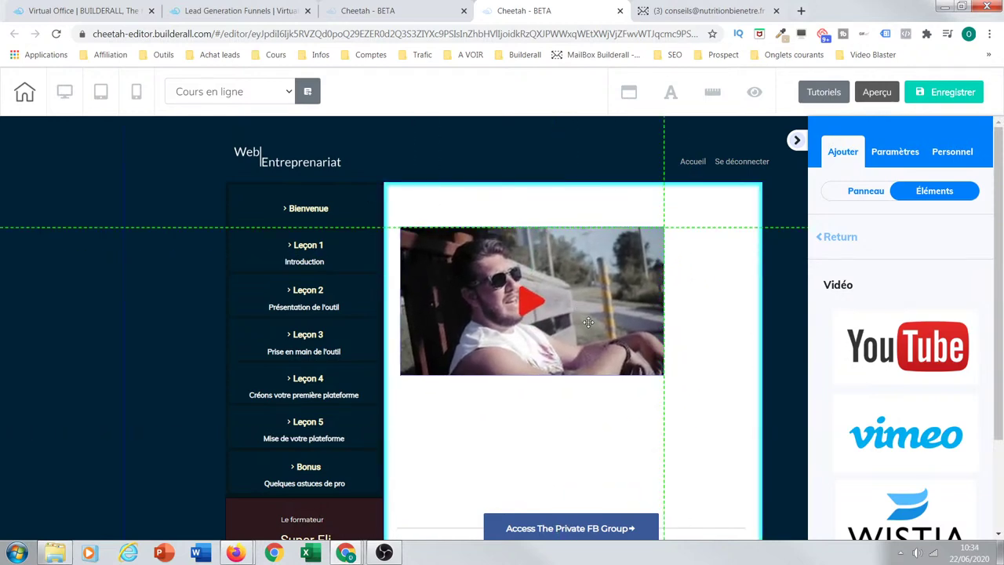
pyautogui.moveTo(658, 375); pyautogui.dragTo(756, 426)
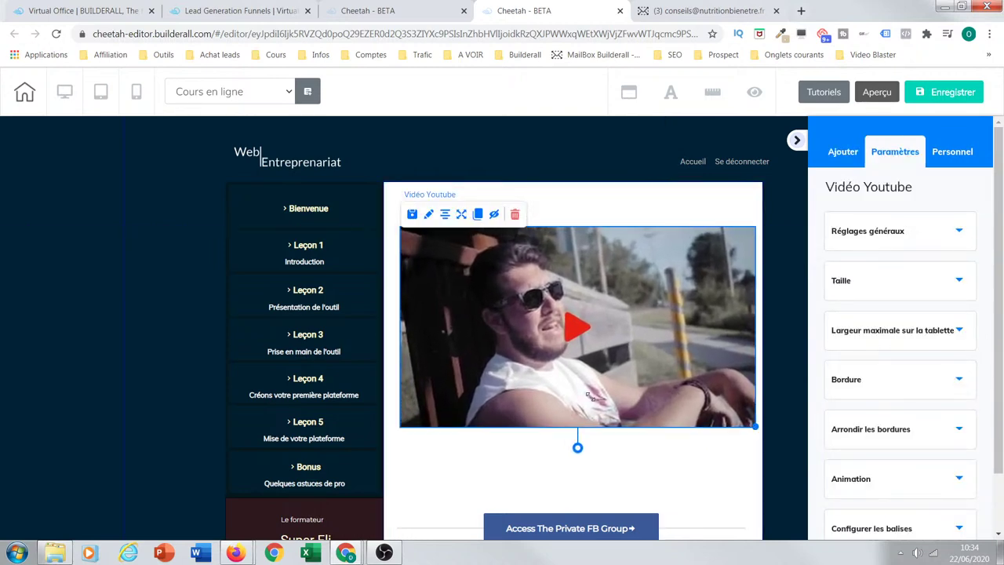
pyautogui.moveTo(554, 372); pyautogui.dragTo(541, 349)
pyautogui.click(493, 488)
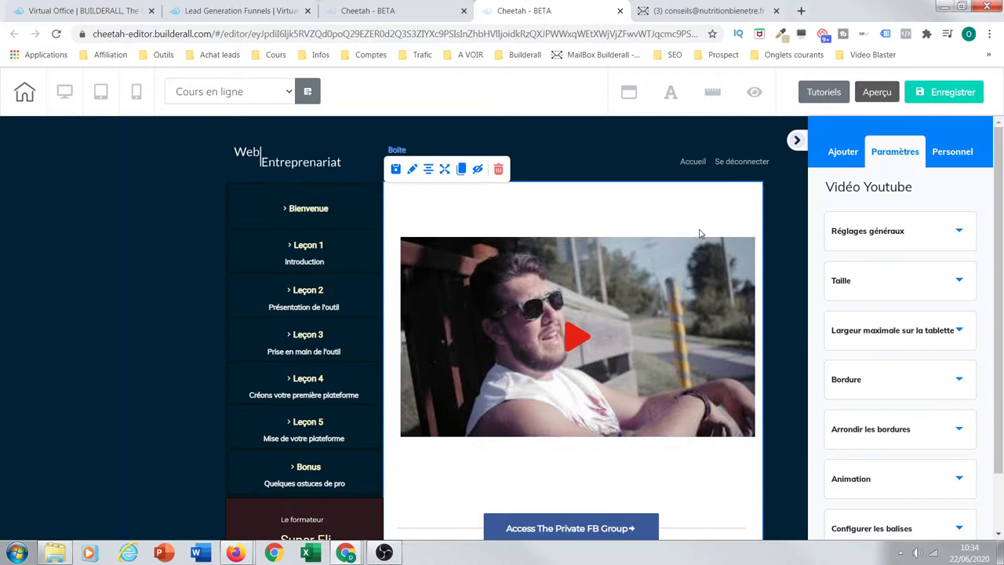
pyautogui.moveTo(626, 330); pyautogui.dragTo(659, 286)
pyautogui.click(674, 227)
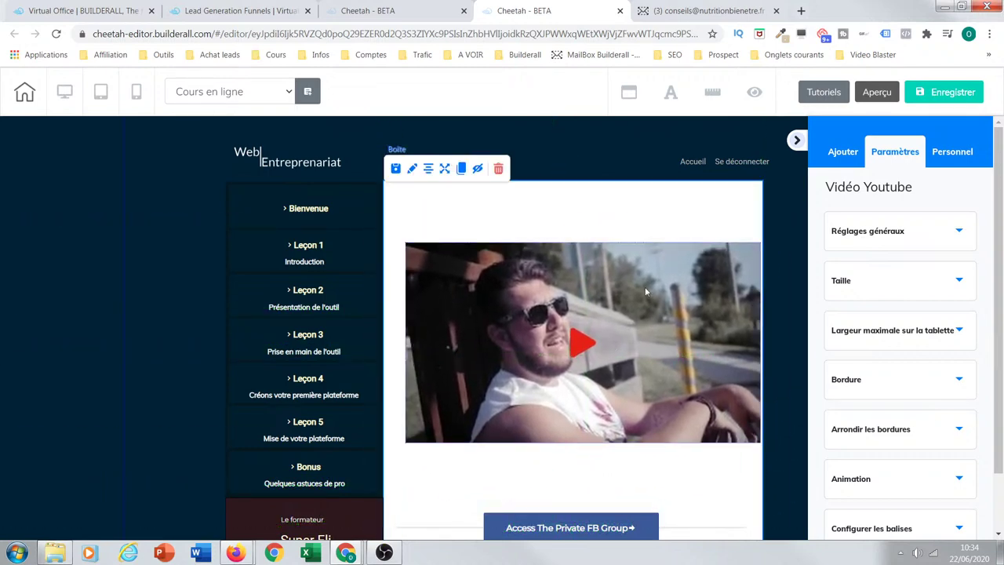
pyautogui.moveTo(519, 318); pyautogui.dragTo(510, 259)
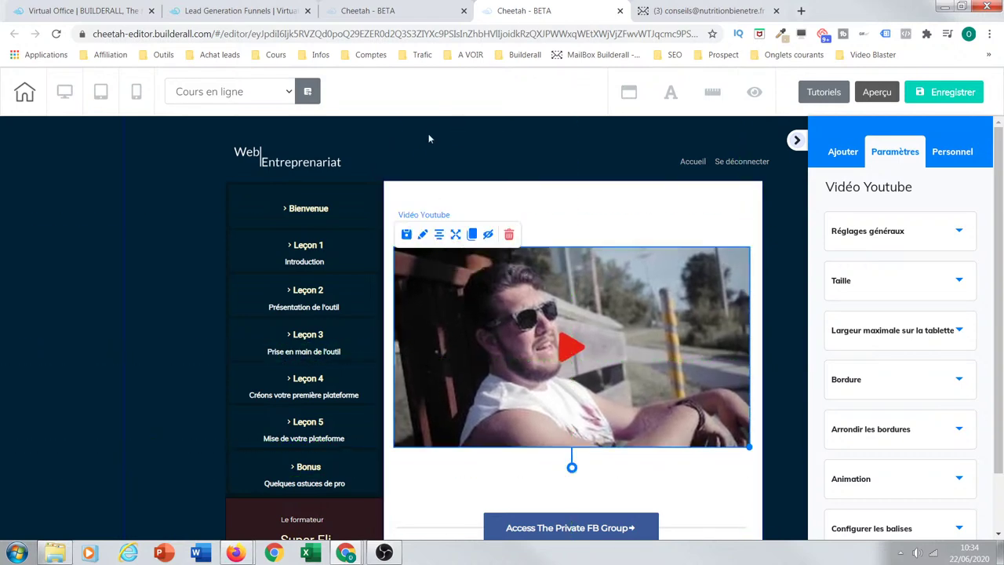
# Step: Close the page editor without saving and reopen the "Cours en ligne" page for editing from the site's page list
pyautogui.click(620, 11)
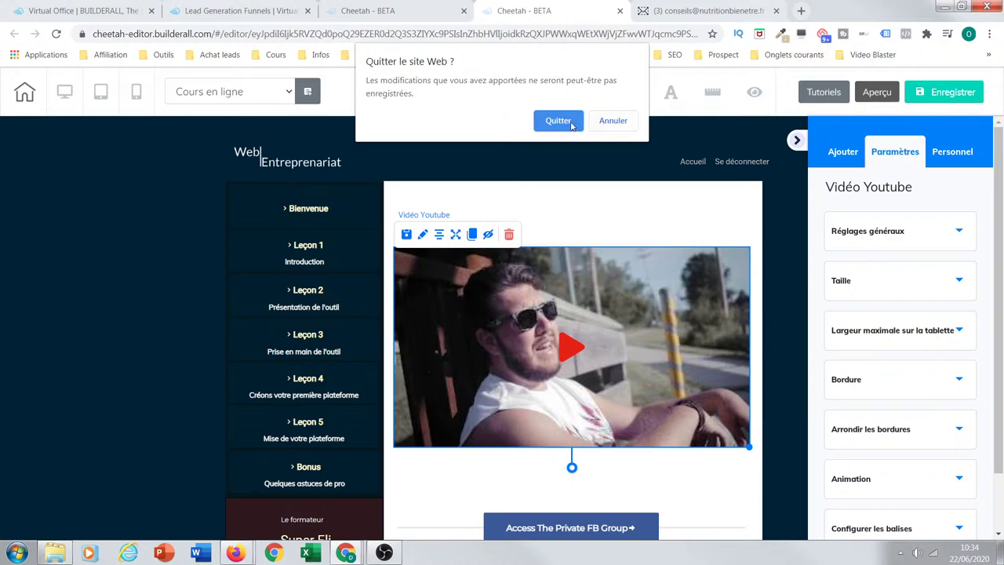
pyautogui.click(558, 121)
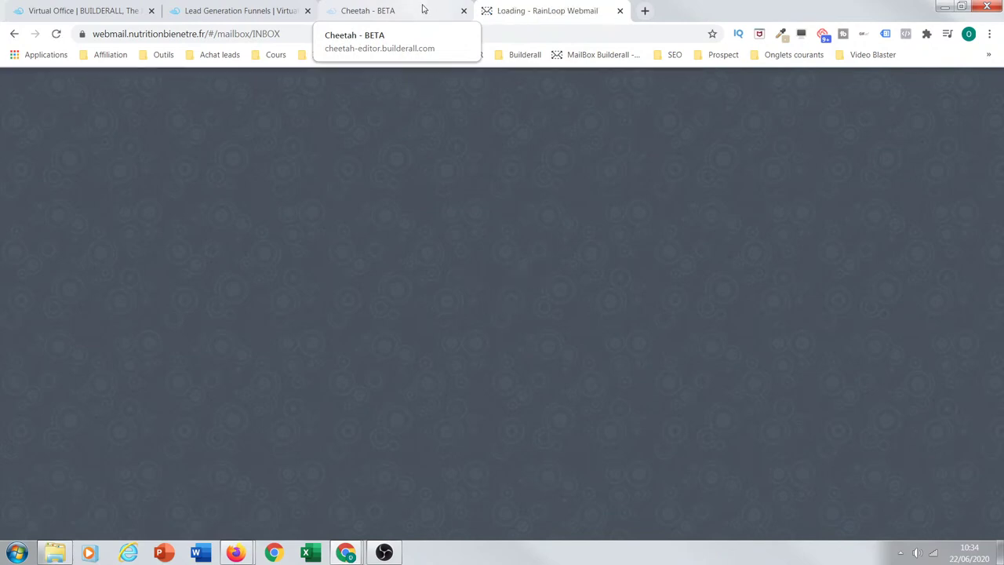
pyautogui.click(399, 17)
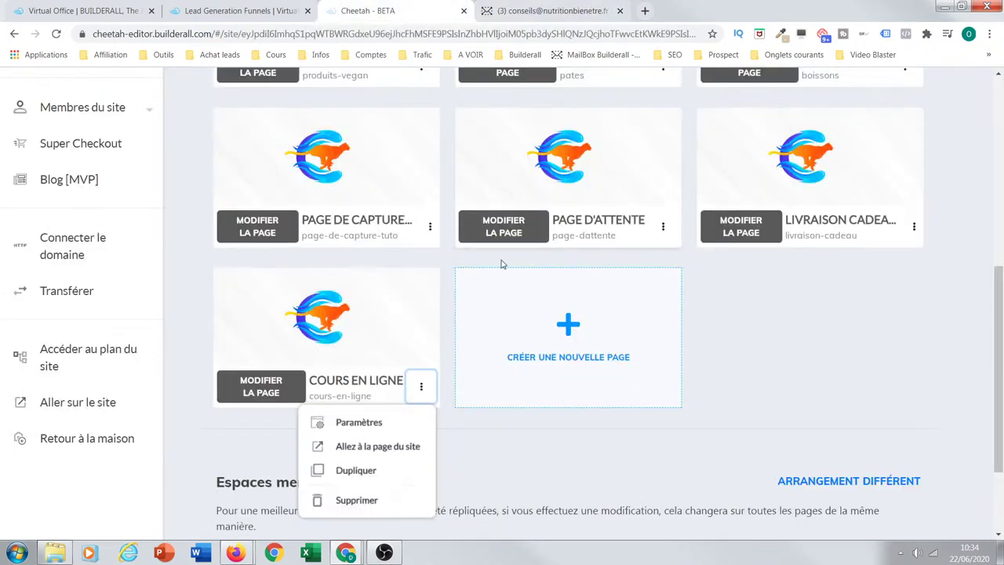
pyautogui.click(275, 388)
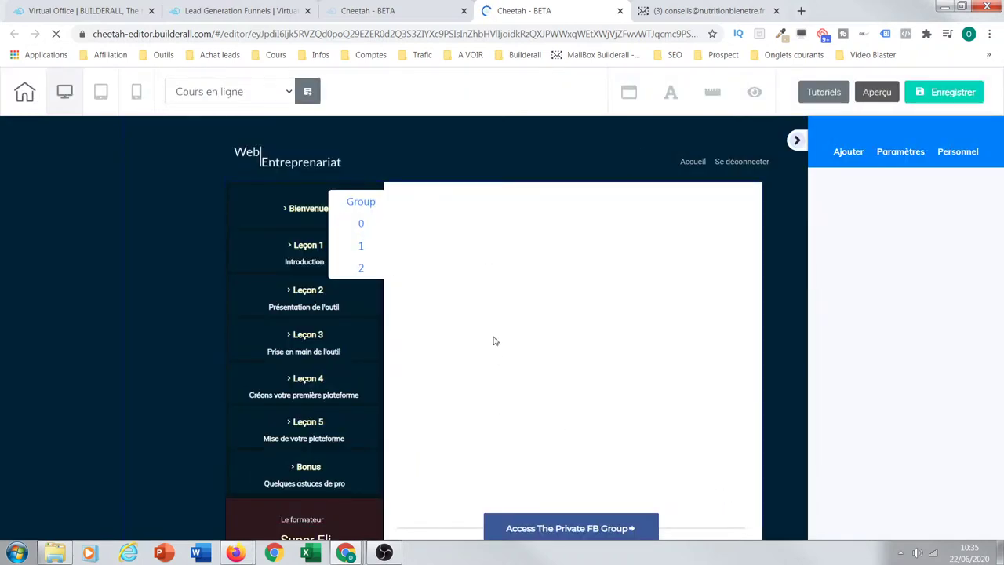
# Step: Add a YouTube video element to the rotation banner's first slide and shift it toward the slide's centre
pyautogui.click(447, 277)
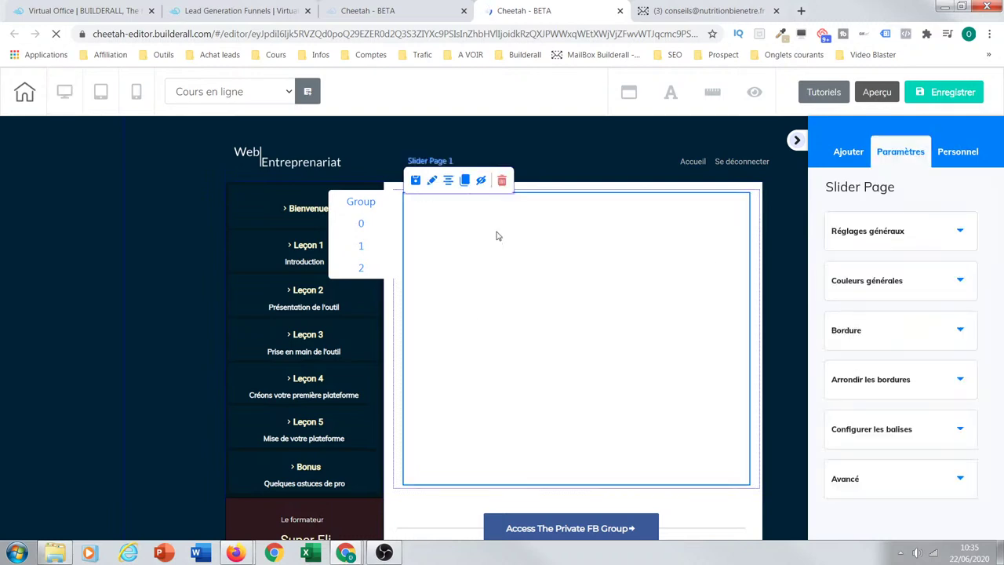
pyautogui.click(838, 155)
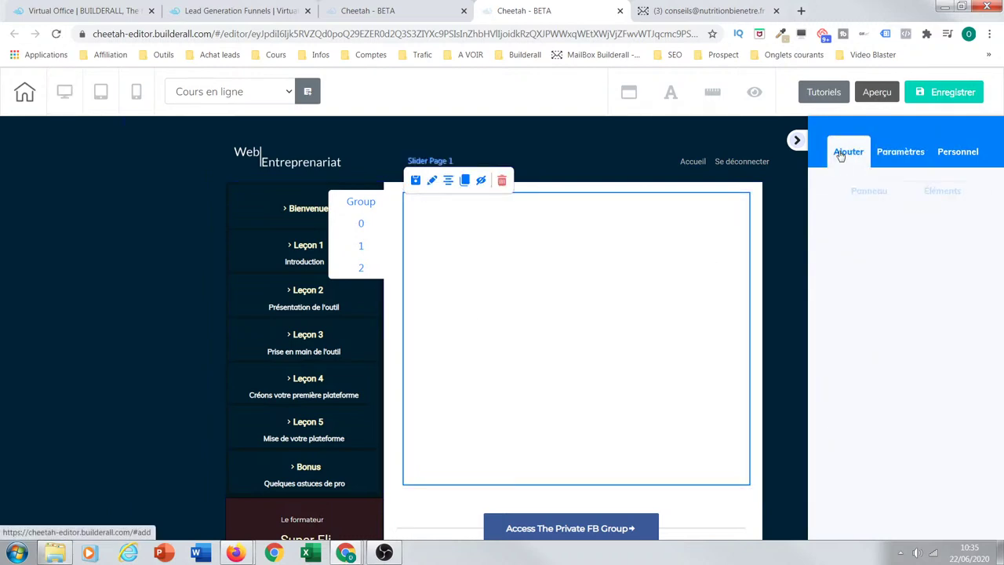
pyautogui.click(929, 193)
pyautogui.moveTo(992, 183); pyautogui.dragTo(992, 458)
pyautogui.click(946, 392)
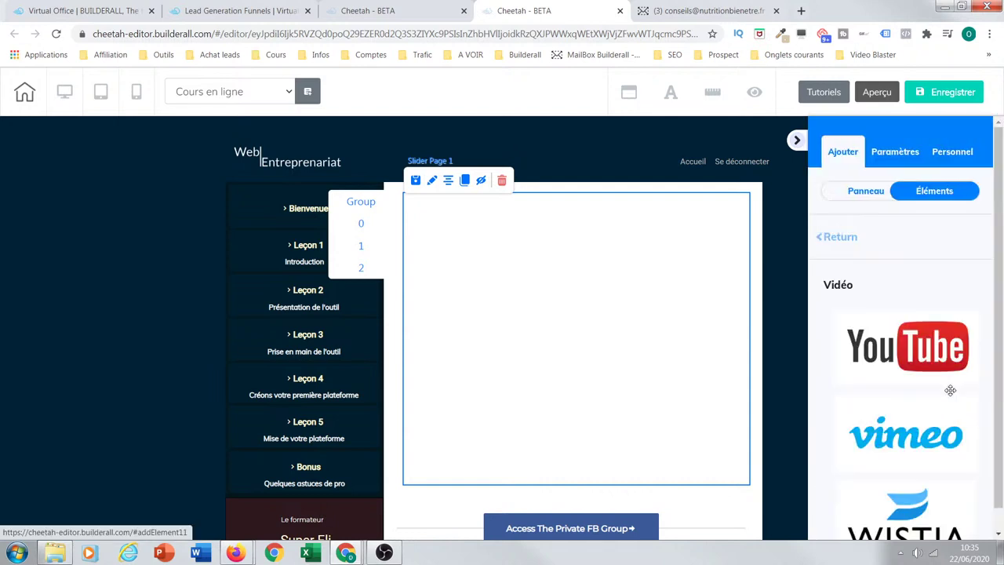
pyautogui.moveTo(919, 367); pyautogui.dragTo(509, 287)
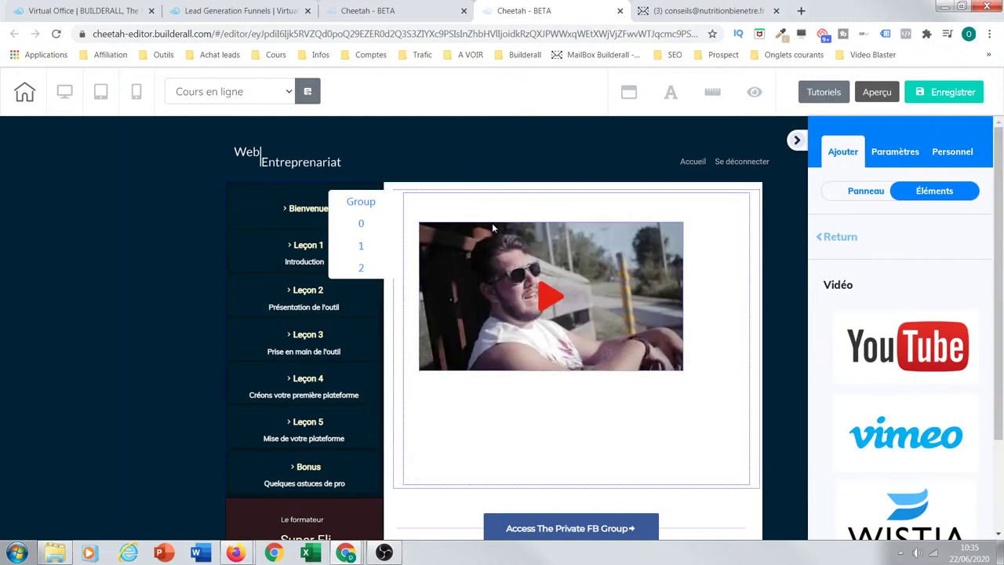
pyautogui.moveTo(550, 278); pyautogui.dragTo(615, 336)
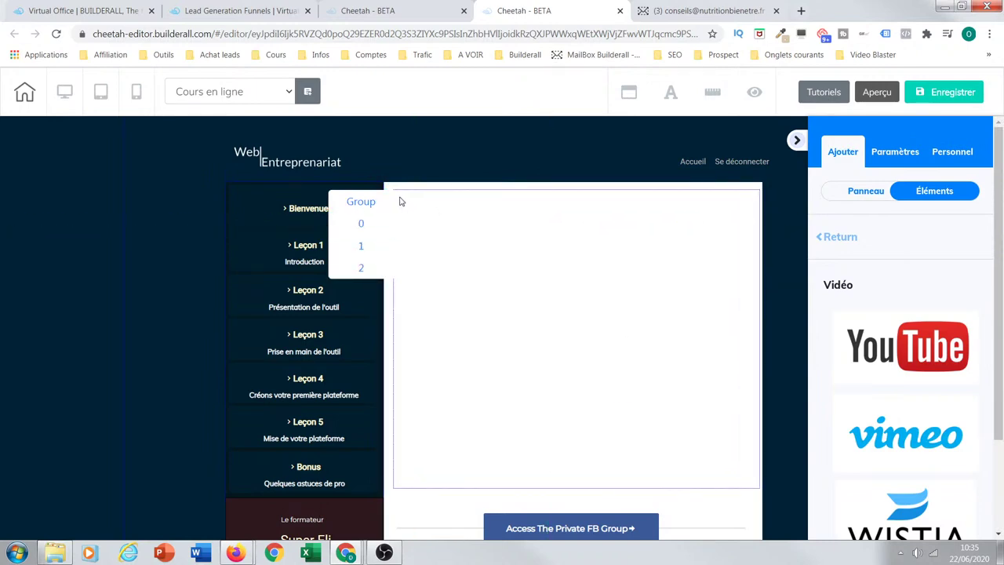
# Step: Move the rotation banner aside and delete the duplicate YouTube video left behind it on the page
pyautogui.moveTo(398, 197); pyautogui.dragTo(47, 193)
pyautogui.moveTo(528, 295); pyautogui.dragTo(571, 328)
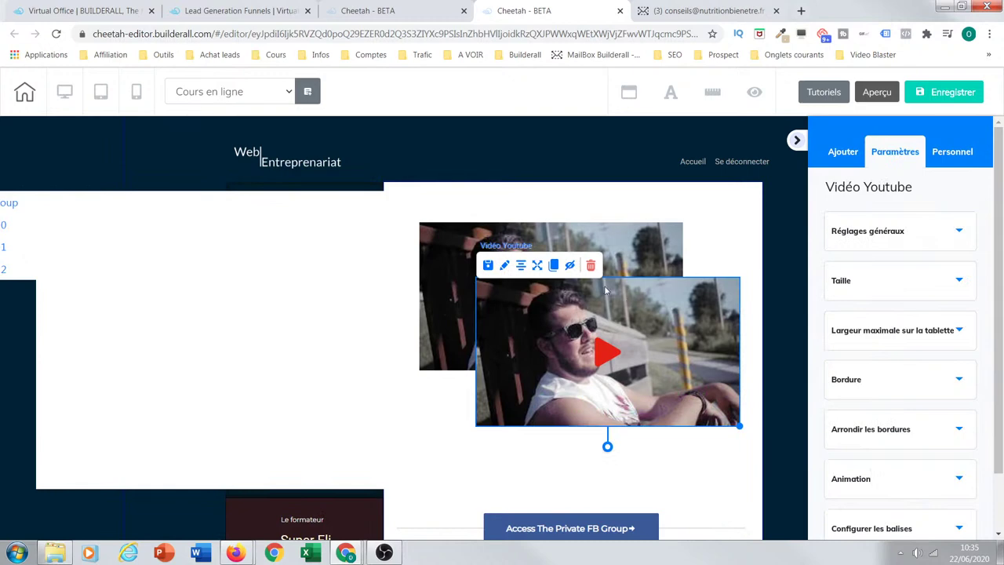
pyautogui.click(590, 265)
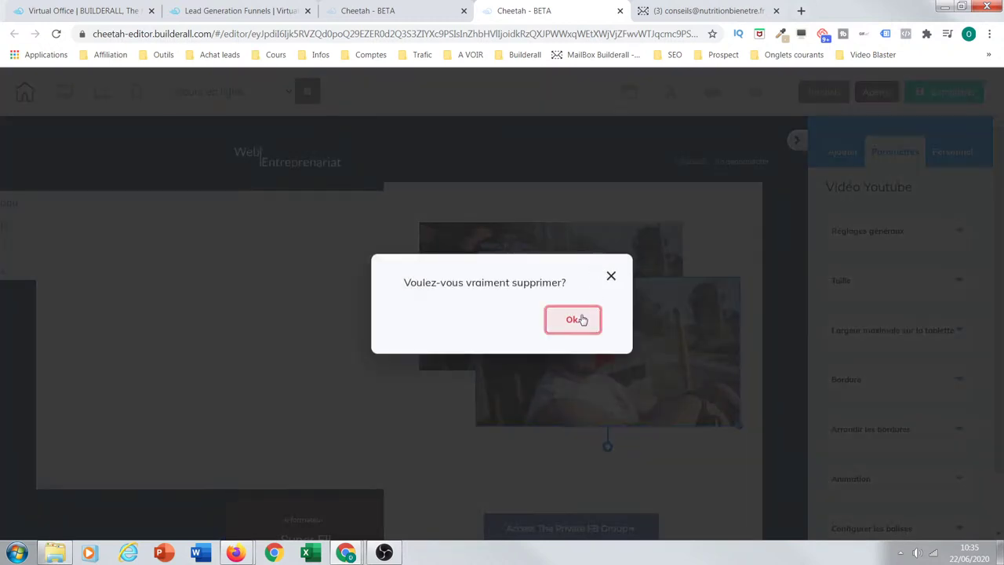
pyautogui.click(580, 319)
# Step: Place the remaining YouTube video inside the banner's slide and return the banner to the white content area
pyautogui.moveTo(577, 317); pyautogui.dragTo(249, 290)
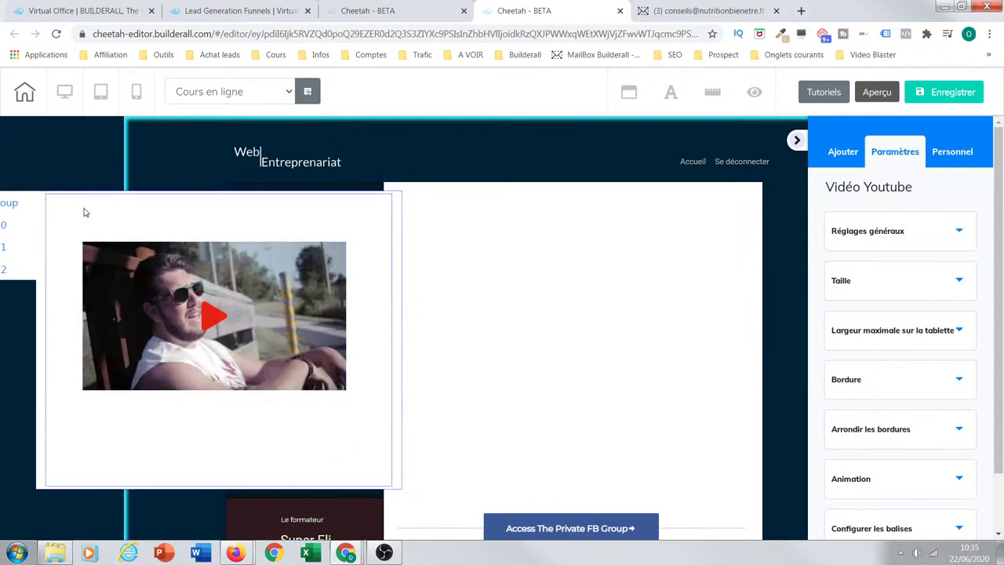
pyautogui.moveTo(401, 205); pyautogui.dragTo(746, 201)
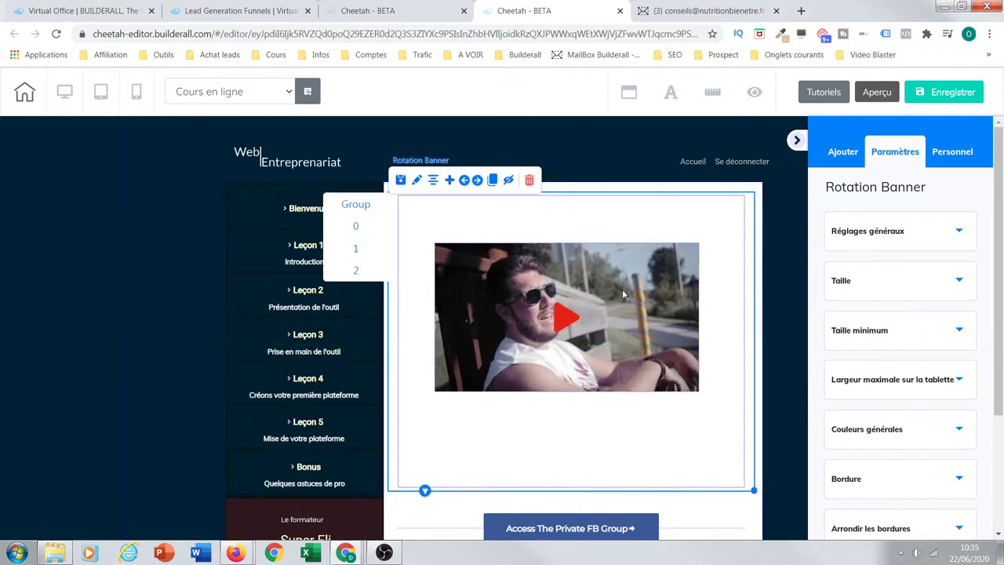
# Step: Enlarge the YouTube video to nearly the slide's full width and centre it horizontally in the slide
pyautogui.moveTo(632, 303); pyautogui.dragTo(602, 276)
pyautogui.moveTo(651, 347); pyautogui.dragTo(738, 422)
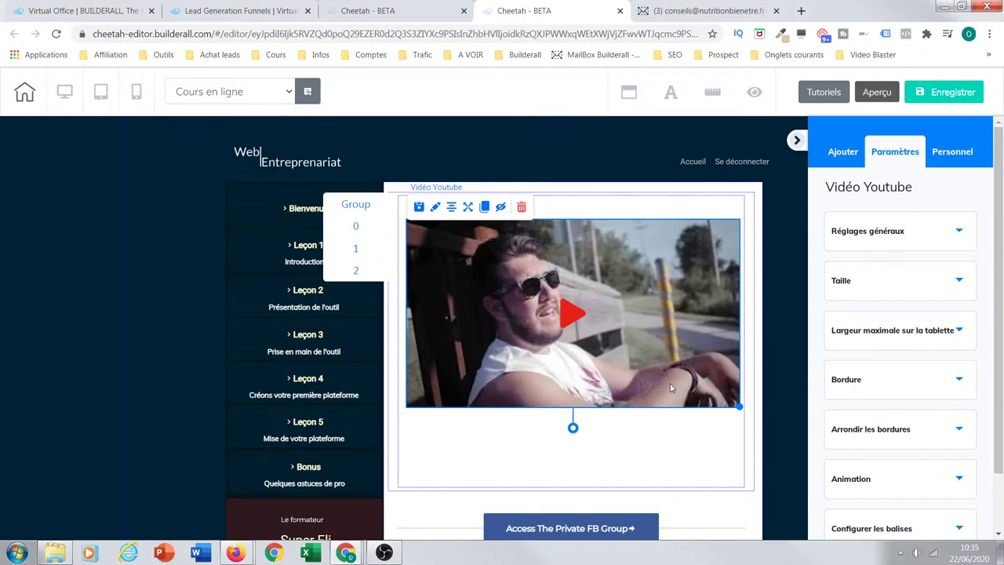
pyautogui.moveTo(659, 386); pyautogui.dragTo(622, 381)
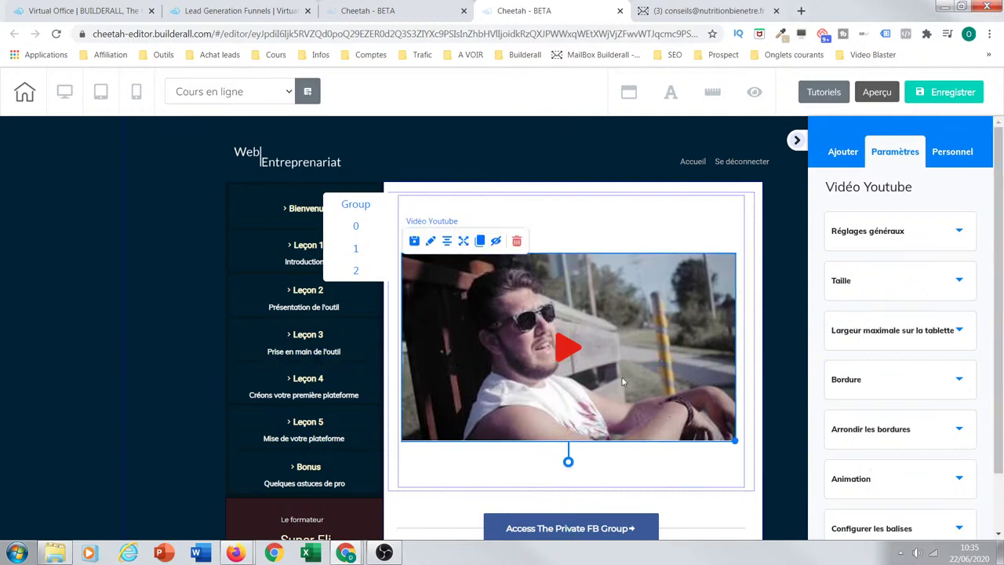
pyautogui.click(447, 244)
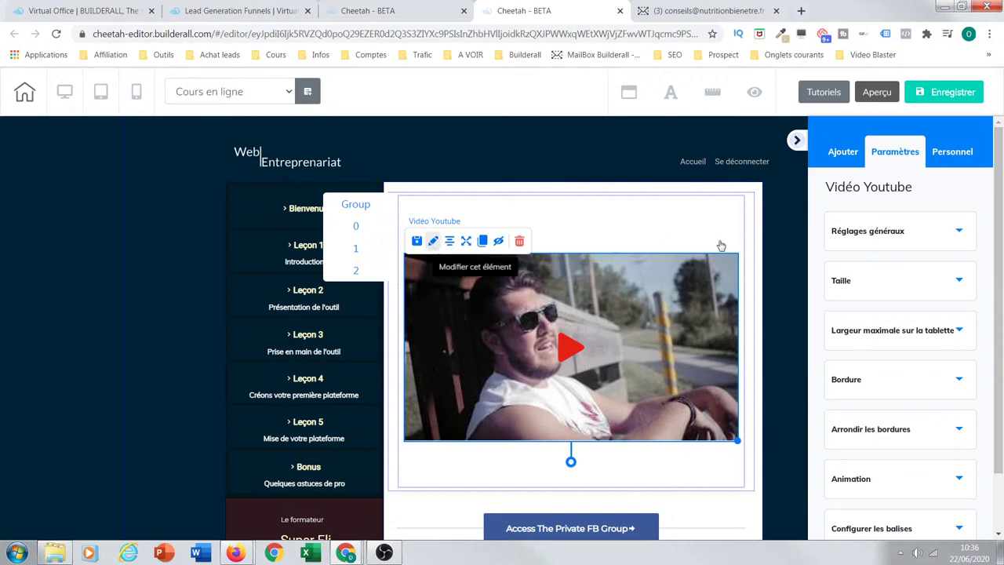
# Step: Turn off automatic playback (Lecture automatique) and looping (Boucle) for the YouTube video
pyautogui.click(885, 233)
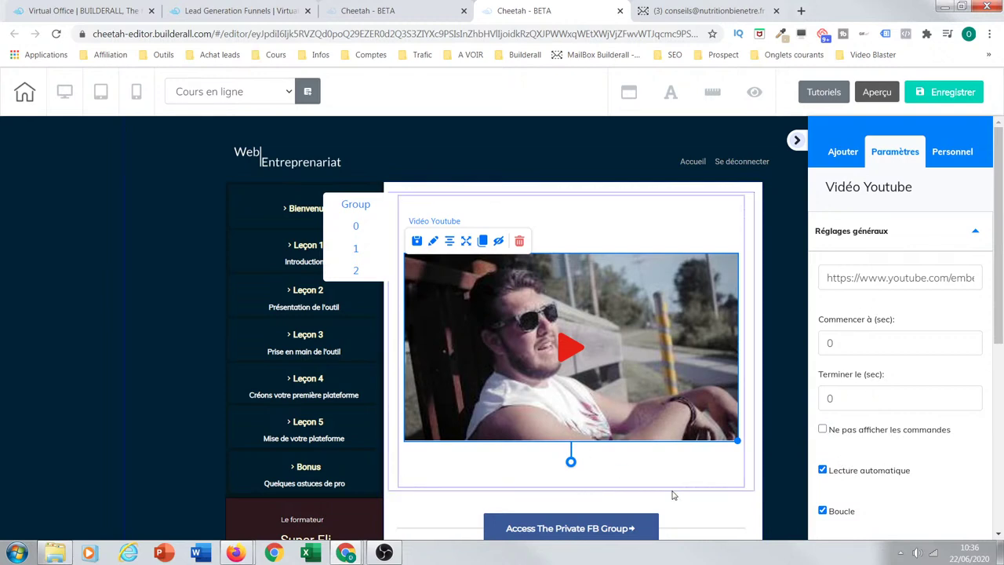
pyautogui.click(821, 470)
pyautogui.click(822, 471)
pyautogui.click(822, 470)
pyautogui.click(821, 511)
pyautogui.moveTo(989, 331); pyautogui.dragTo(986, 420)
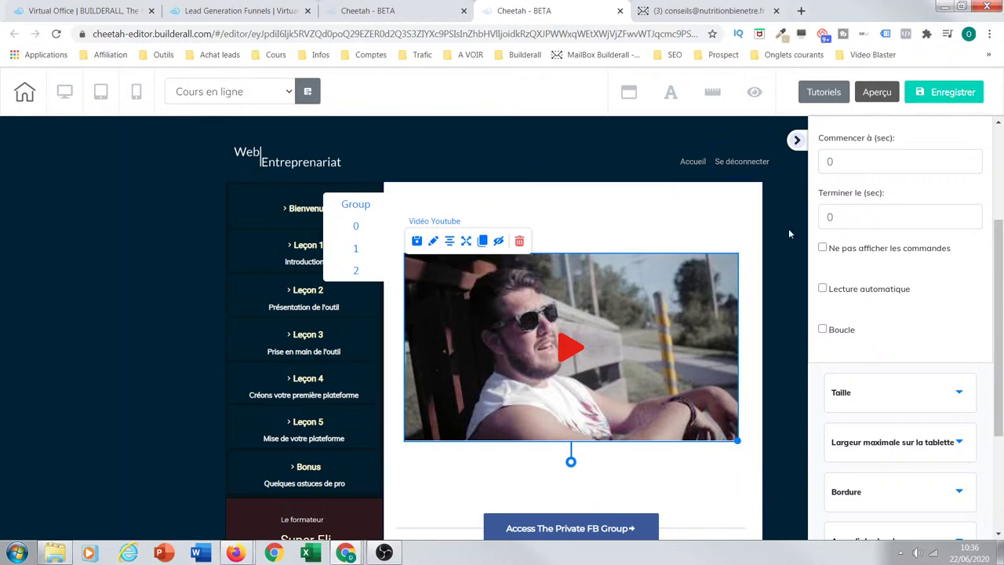
# Step: Save the page, publish the site and close the publication confirmation
pyautogui.click(962, 95)
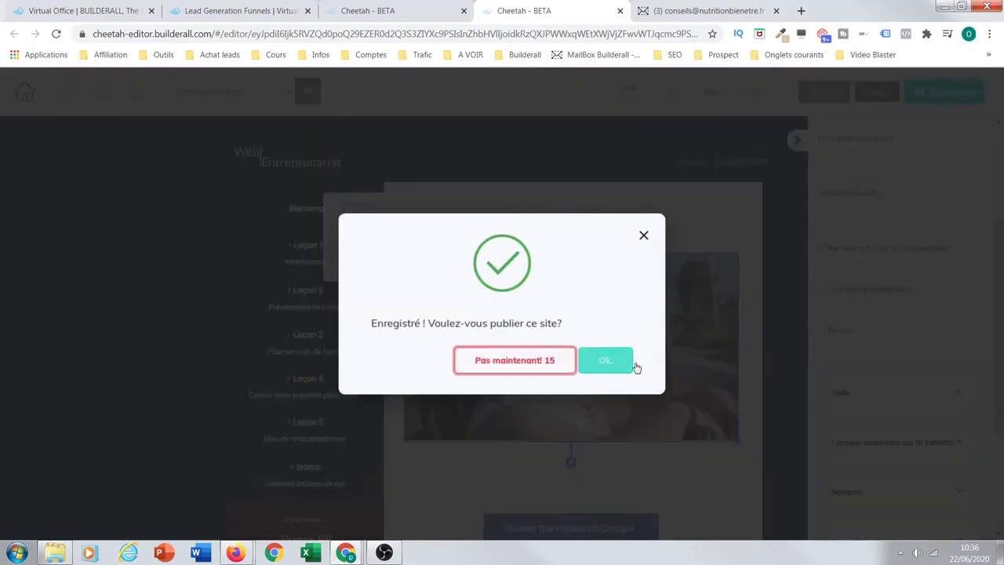
pyautogui.click(633, 369)
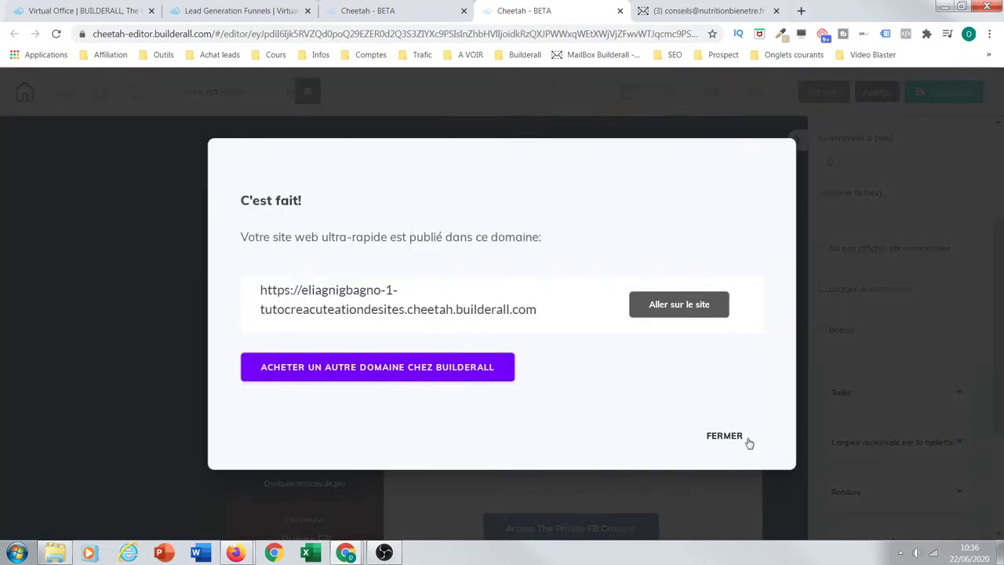
pyautogui.click(741, 436)
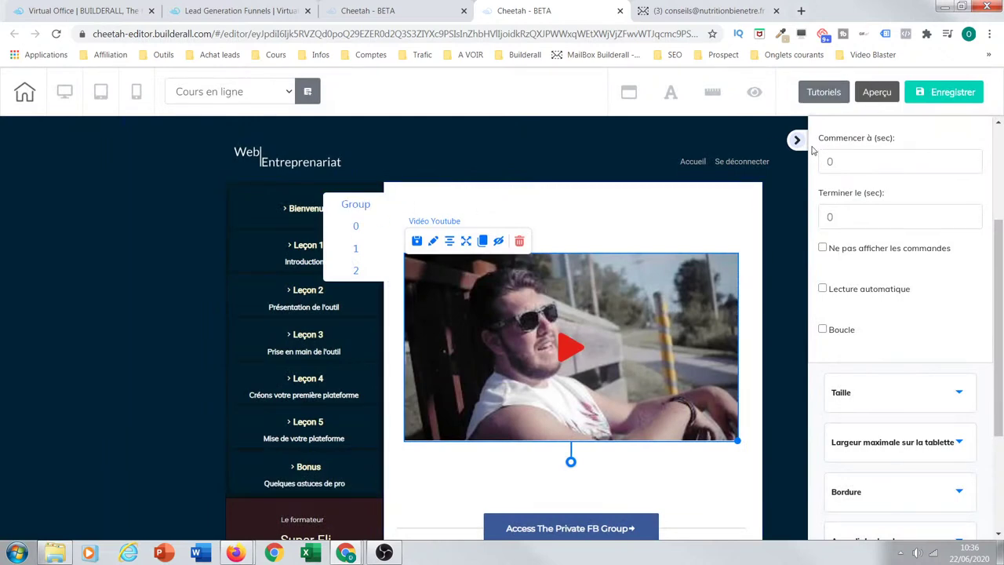
# Step: Add an H6 heading text element above the YouTube video in the banner's slide
pyautogui.moveTo(998, 268); pyautogui.dragTo(977, 145)
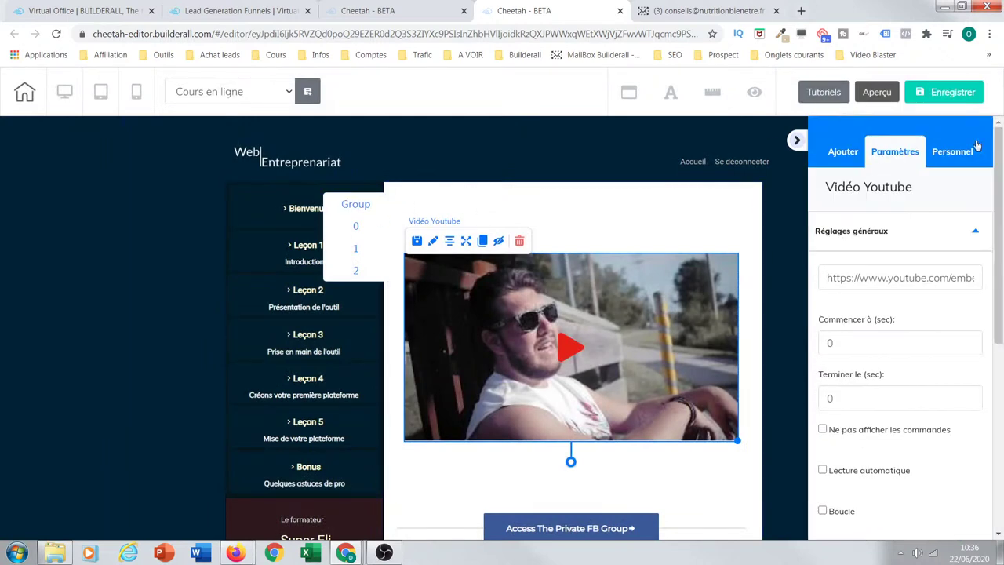
pyautogui.click(844, 153)
pyautogui.click(928, 193)
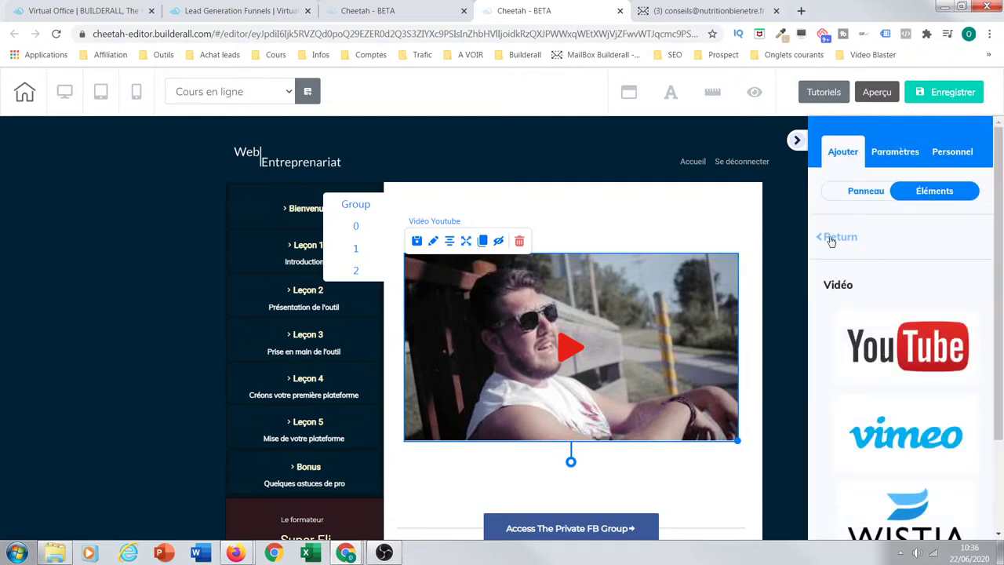
pyautogui.click(831, 236)
pyautogui.click(850, 302)
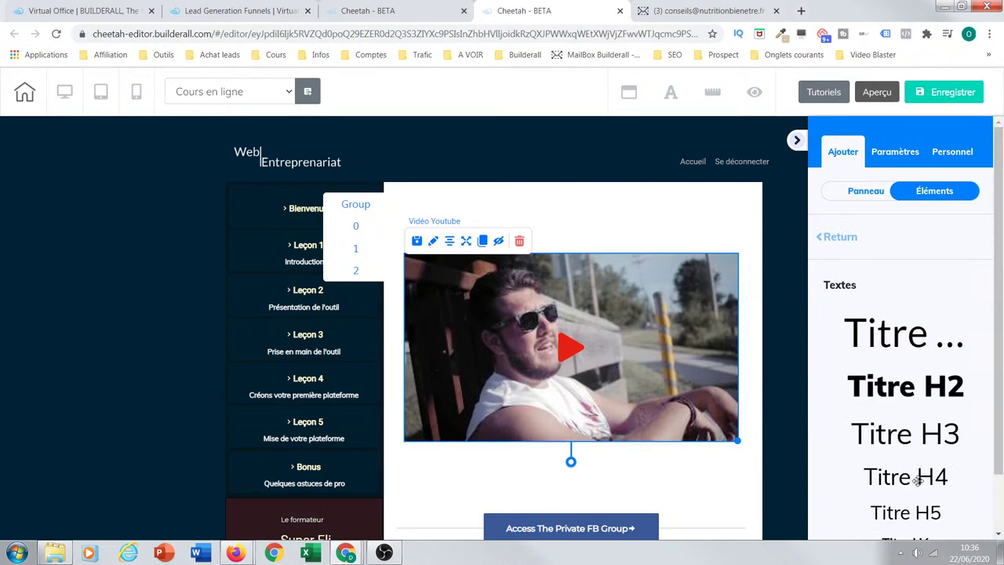
pyautogui.scroll(-1, 919, 517)
pyautogui.moveTo(940, 482); pyautogui.dragTo(551, 229)
pyautogui.moveTo(485, 210)
pyautogui.mouseDown()
pyautogui.moveTo(559, 220)
pyautogui.moveTo(493, 210)
pyautogui.mouseUp()
# Step: Replace the new heading's placeholder text with "Bienvenue"
pyautogui.doubleClick(554, 214)
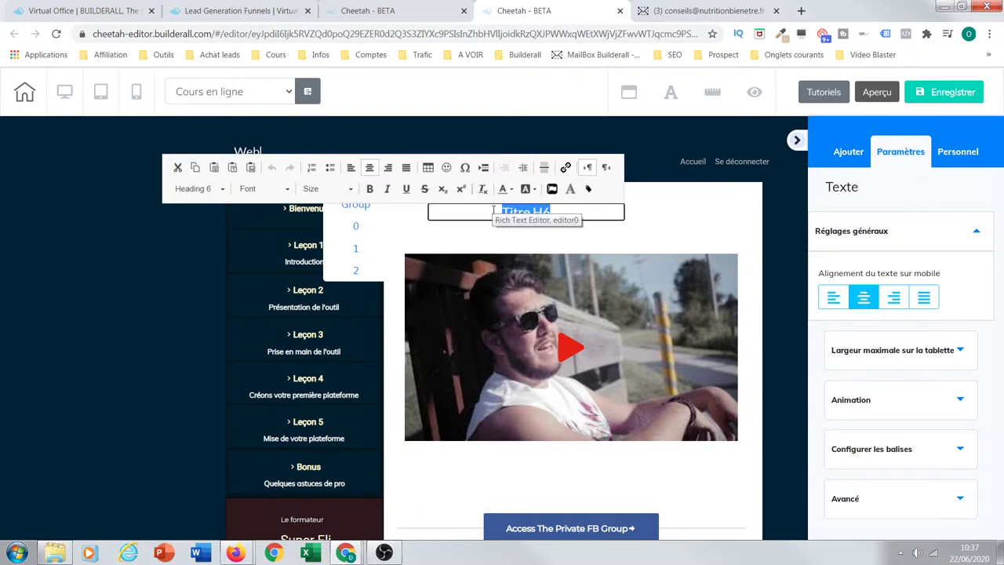
pyautogui.write('Bi')
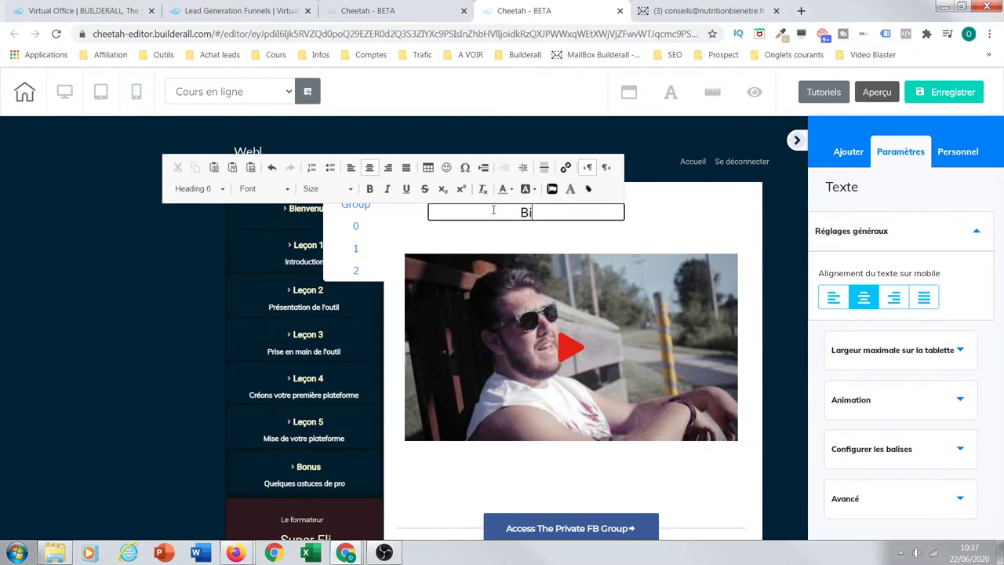
pyautogui.write('envenue')
pyautogui.click(648, 233)
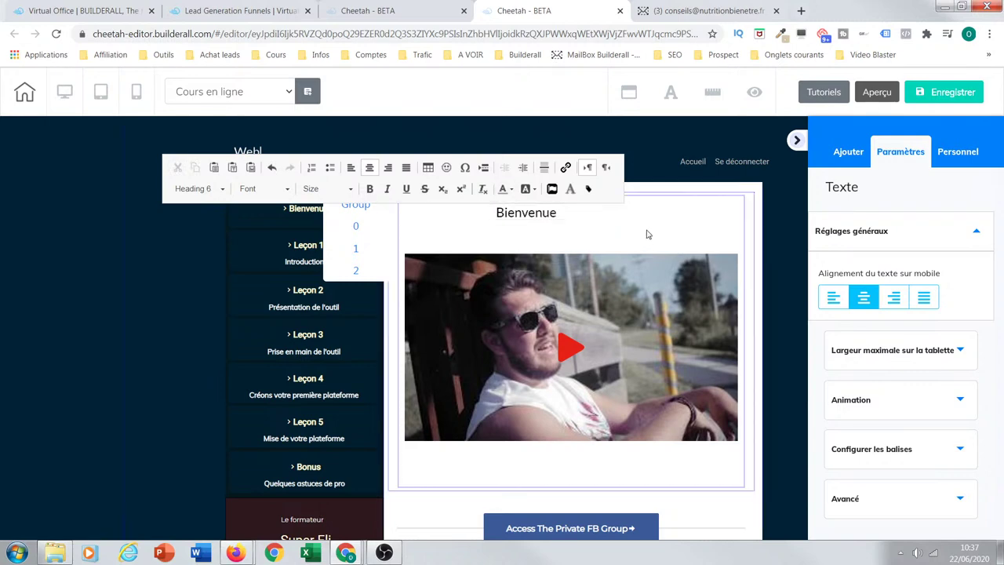
# Step: Narrow the "Bienvenue" text box to roughly its text and centre it horizontally above the video
pyautogui.click(596, 215)
pyautogui.click(603, 223)
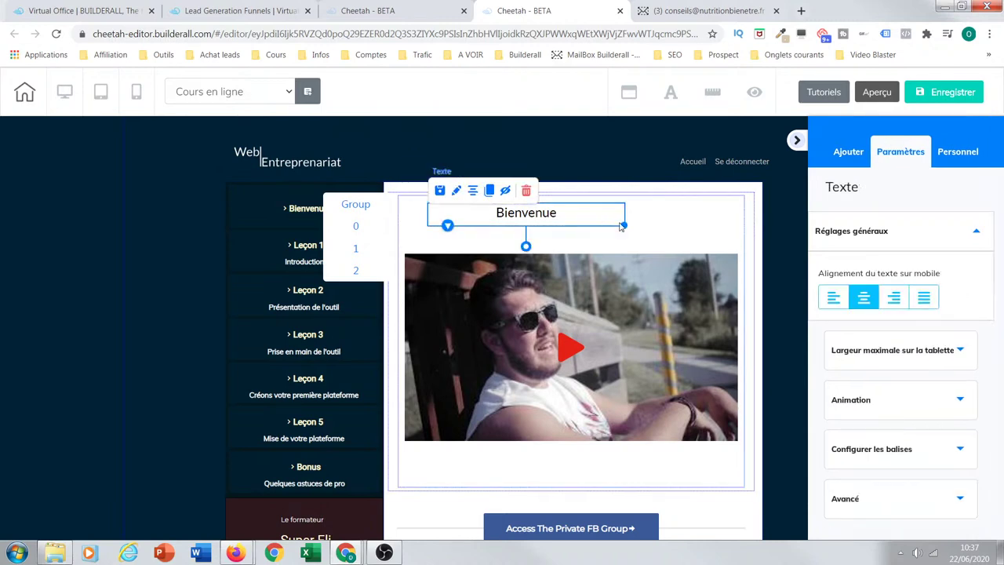
pyautogui.moveTo(625, 226); pyautogui.dragTo(542, 225)
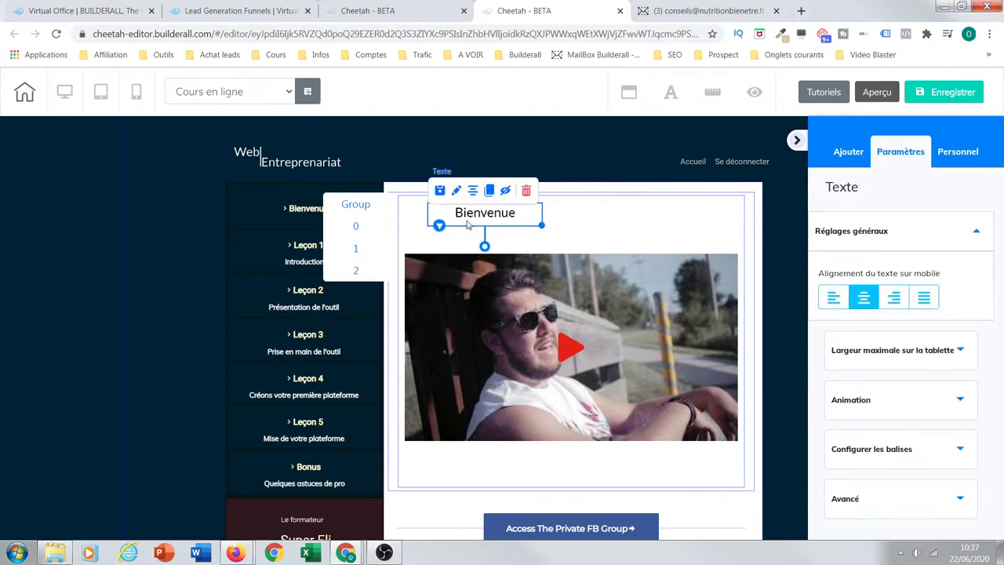
pyautogui.press('Down')
pyautogui.press('Down')
pyautogui.moveTo(432, 225); pyautogui.dragTo(438, 248)
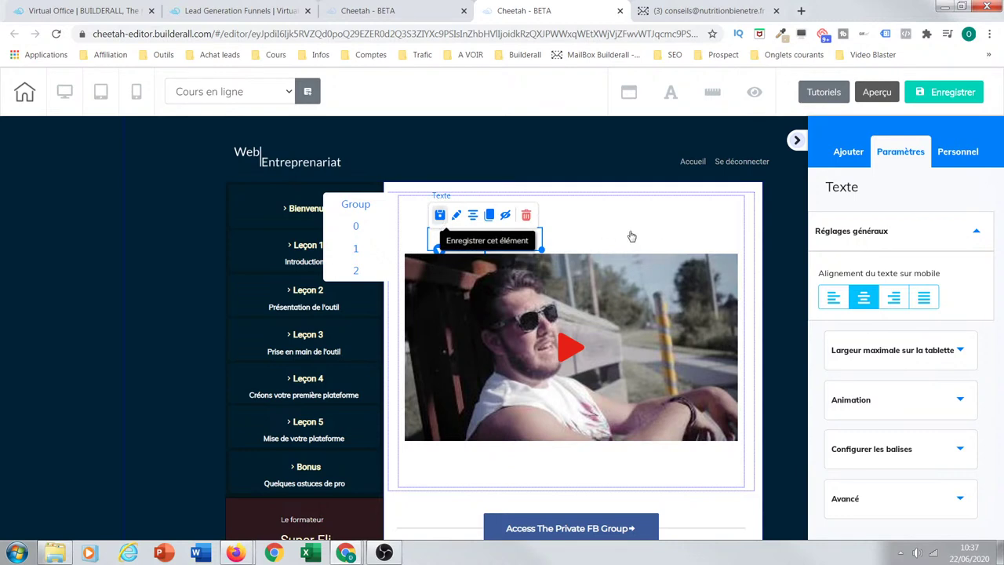
pyautogui.moveTo(534, 239)
pyautogui.mouseDown()
pyautogui.moveTo(533, 221)
pyautogui.moveTo(507, 220)
pyautogui.moveTo(557, 222)
pyautogui.moveTo(525, 232)
pyautogui.mouseUp()
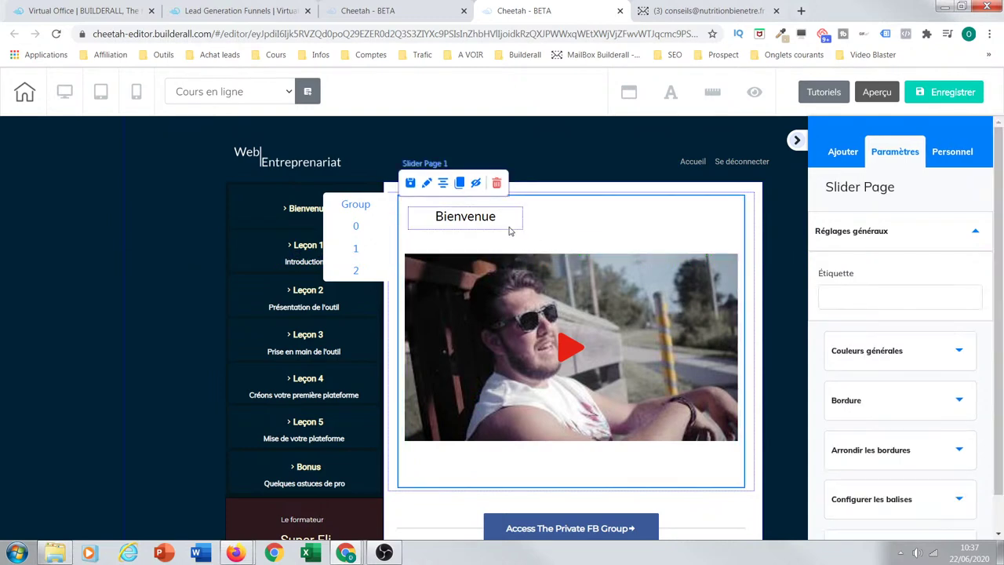
pyautogui.click(489, 223)
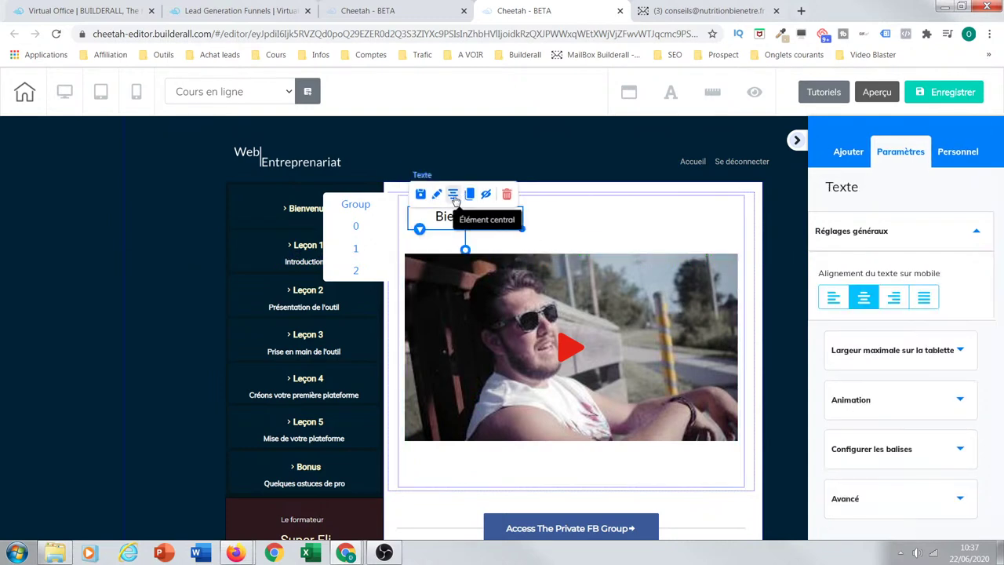
pyautogui.click(453, 194)
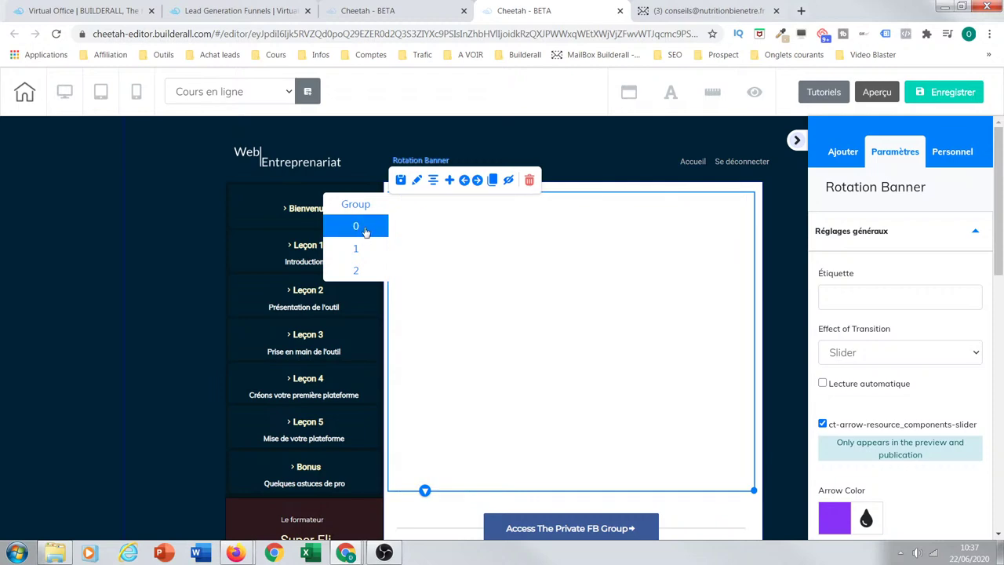
# Step: Delete the two empty slides from the rotation banner, keeping only the slide with the welcome video
pyautogui.click(364, 231)
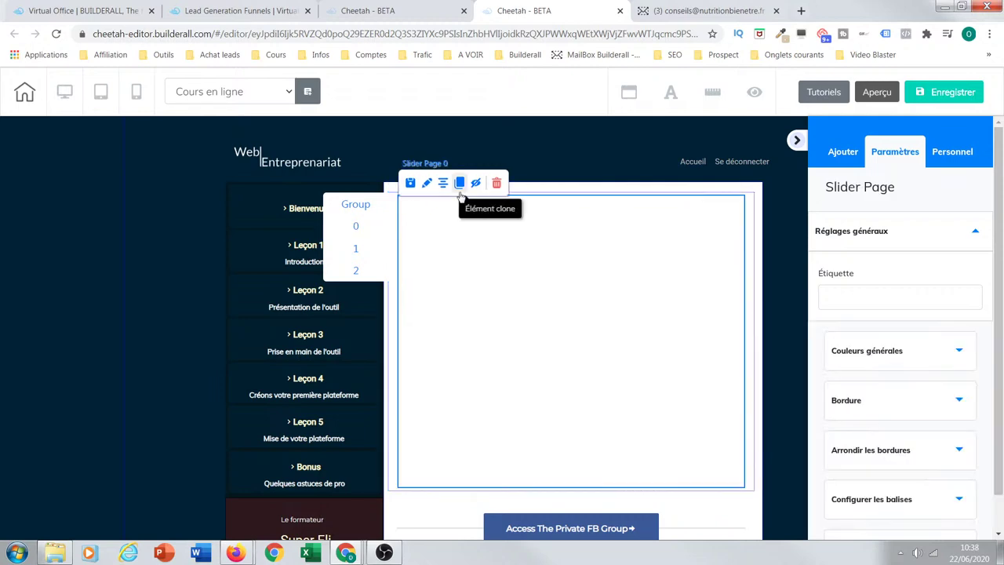
pyautogui.click(497, 184)
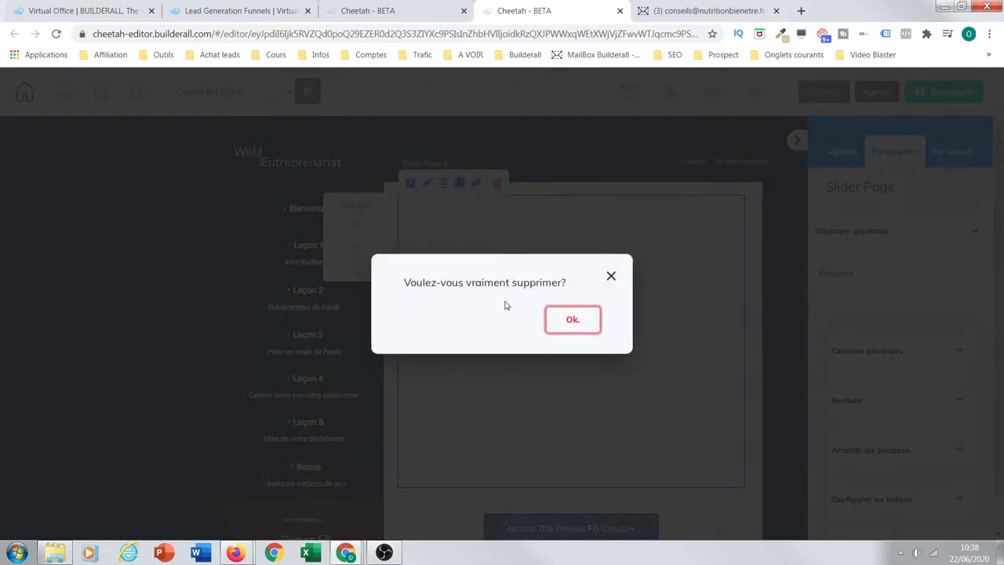
pyautogui.click(564, 327)
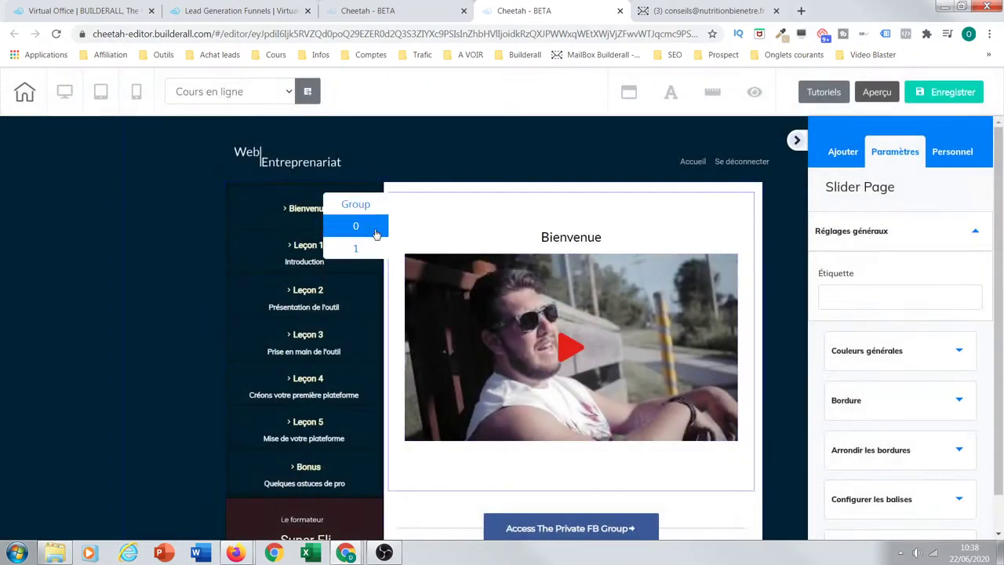
pyautogui.click(362, 248)
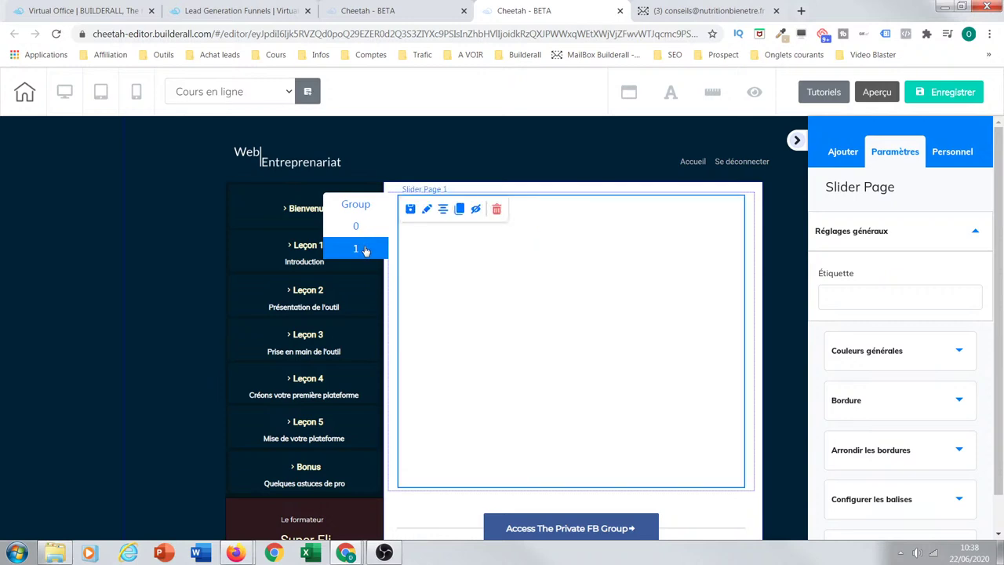
pyautogui.click(496, 213)
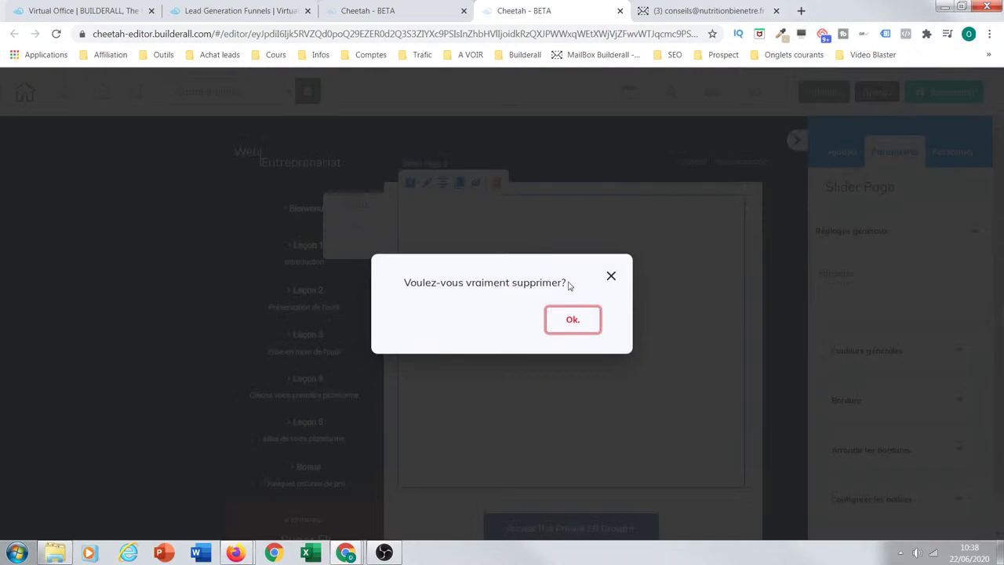
pyautogui.click(597, 317)
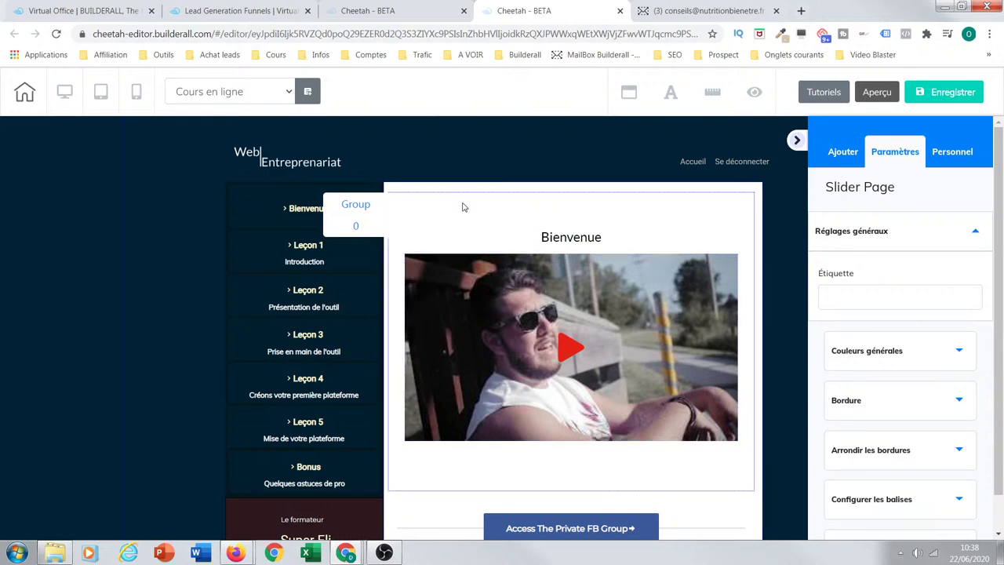
# Step: Move the "Bienvenue" heading slightly higher above the video and make its text bold
pyautogui.moveTo(560, 235)
pyautogui.mouseDown()
pyautogui.moveTo(553, 217)
pyautogui.moveTo(562, 229)
pyautogui.moveTo(576, 226)
pyautogui.mouseUp()
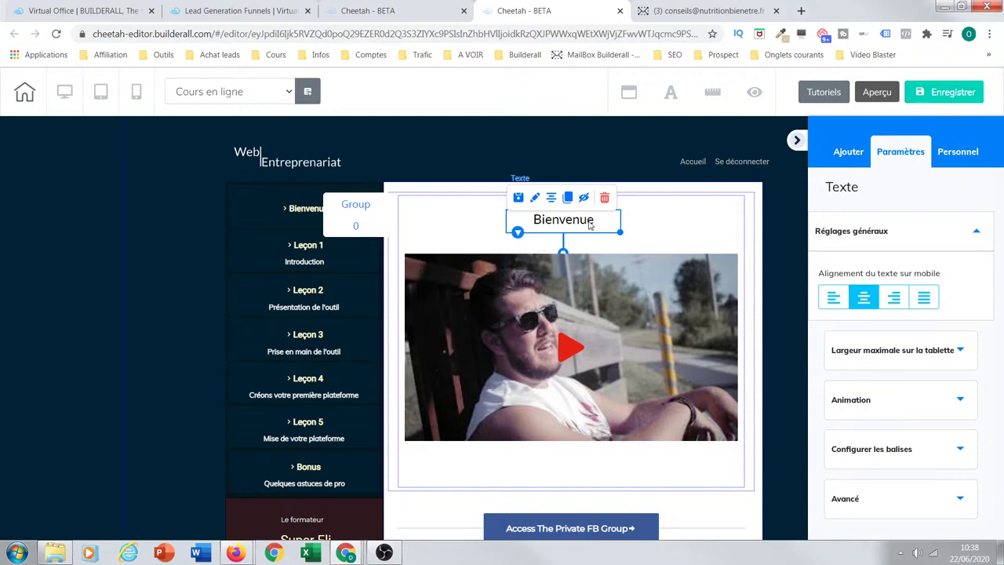
pyautogui.click(593, 222)
pyautogui.moveTo(594, 221); pyautogui.dragTo(530, 220)
pyautogui.click(365, 196)
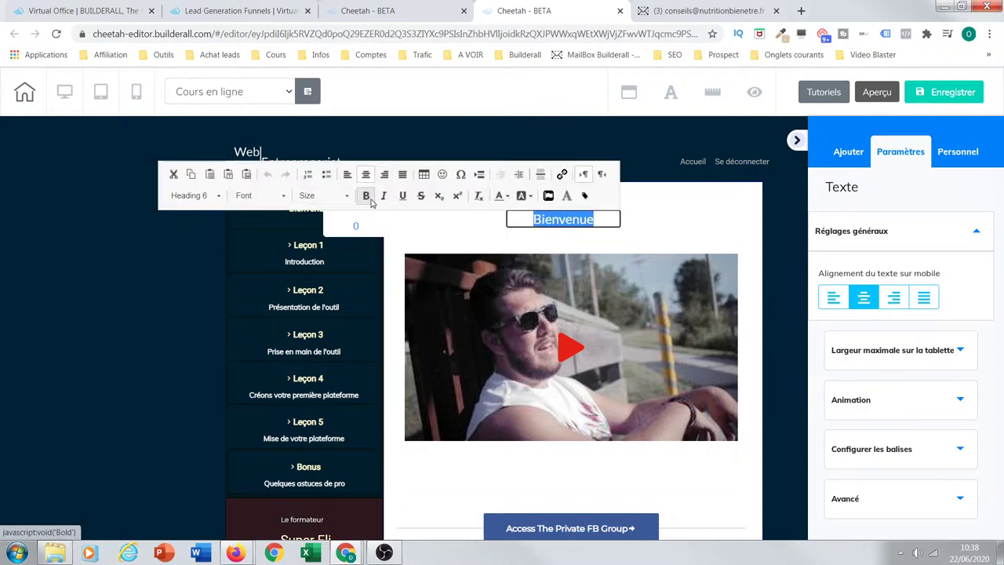
pyautogui.click(625, 386)
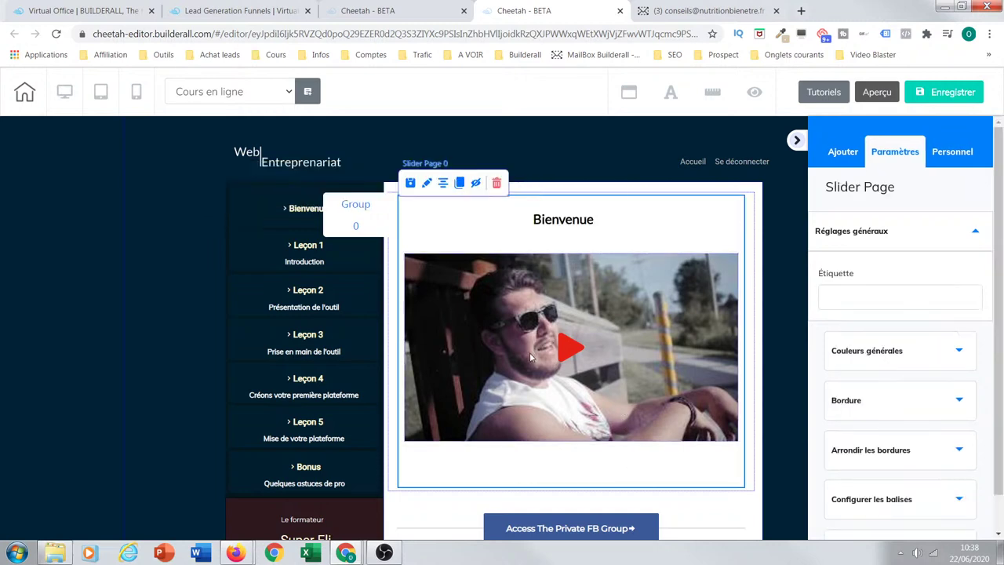
# Step: Switch to the mobile layout and move the "Bienvenue" button below the "Accueil" link
pyautogui.click(138, 93)
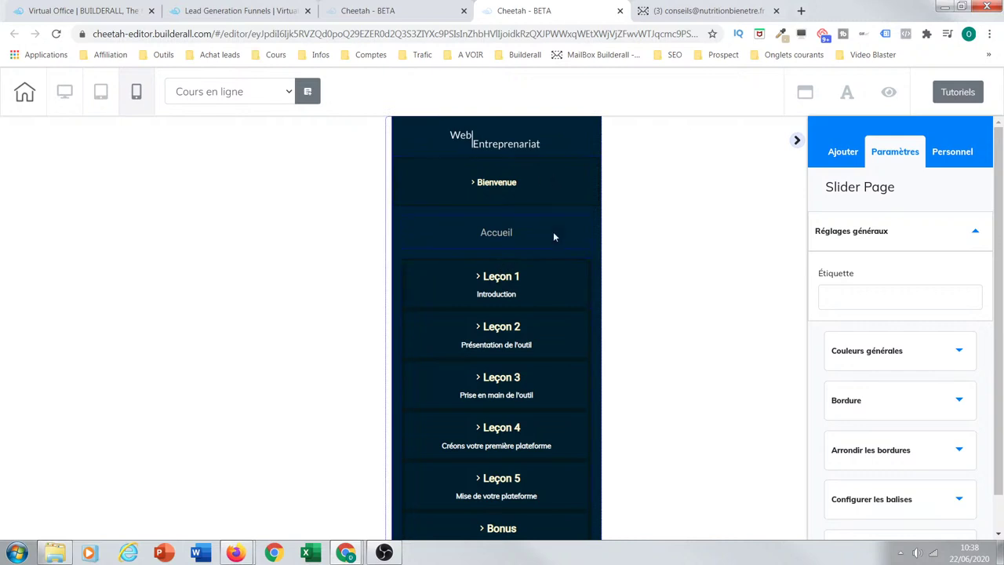
pyautogui.click(554, 187)
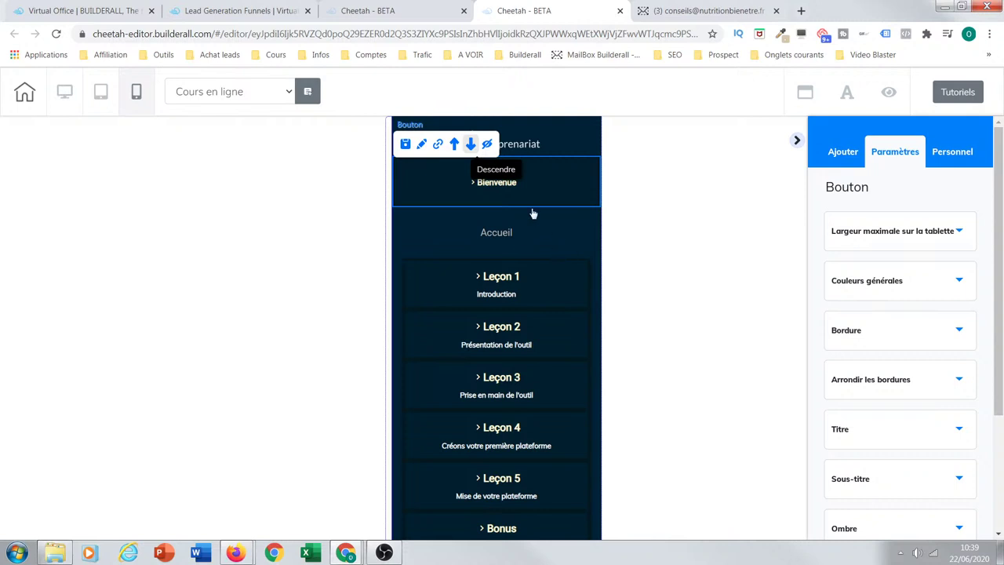
pyautogui.click(470, 146)
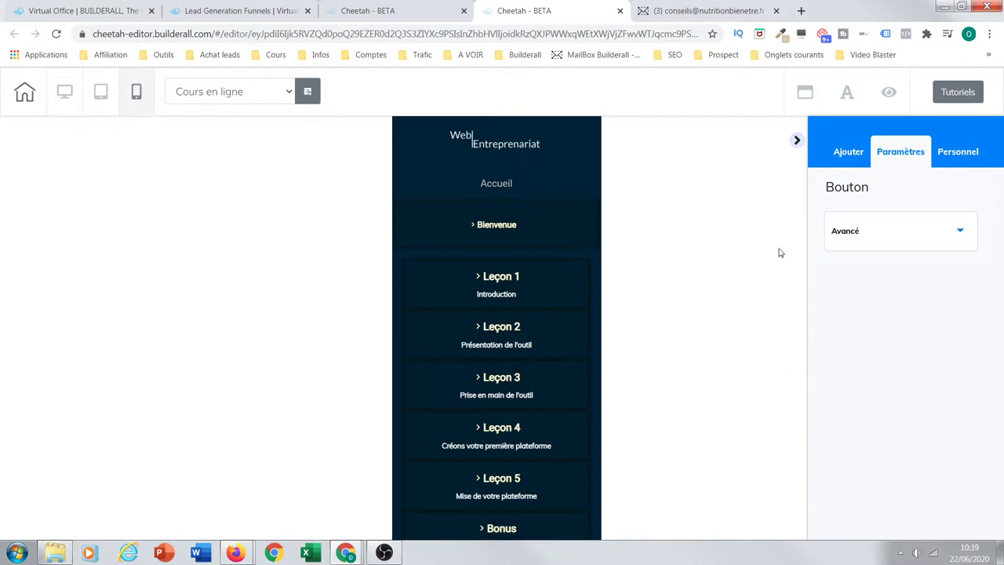
# Step: Move the rotation banner with the welcome video up above the second instructor's photo, name and e-mail in the mobile layout
pyautogui.click(796, 145)
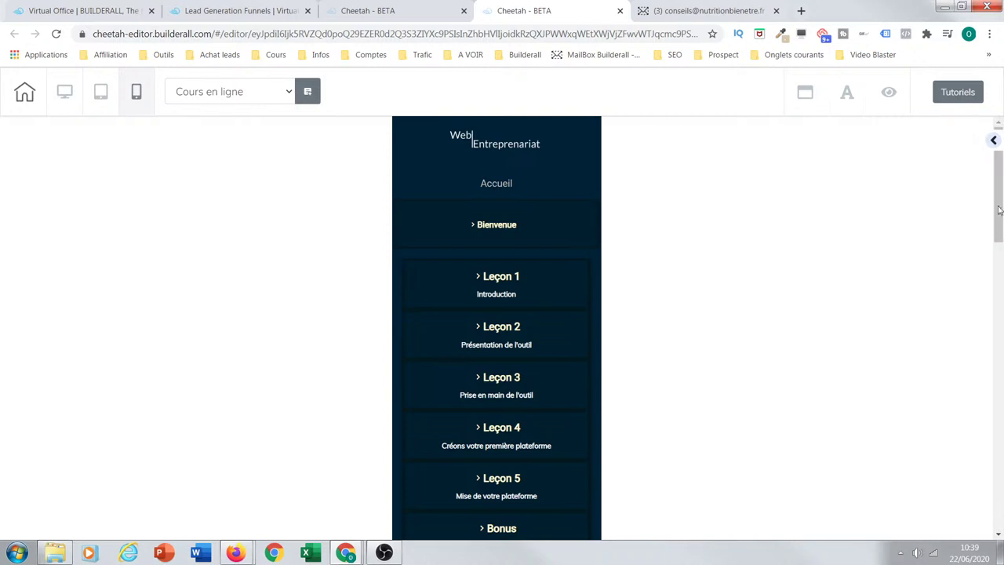
pyautogui.moveTo(999, 205); pyautogui.dragTo(993, 424)
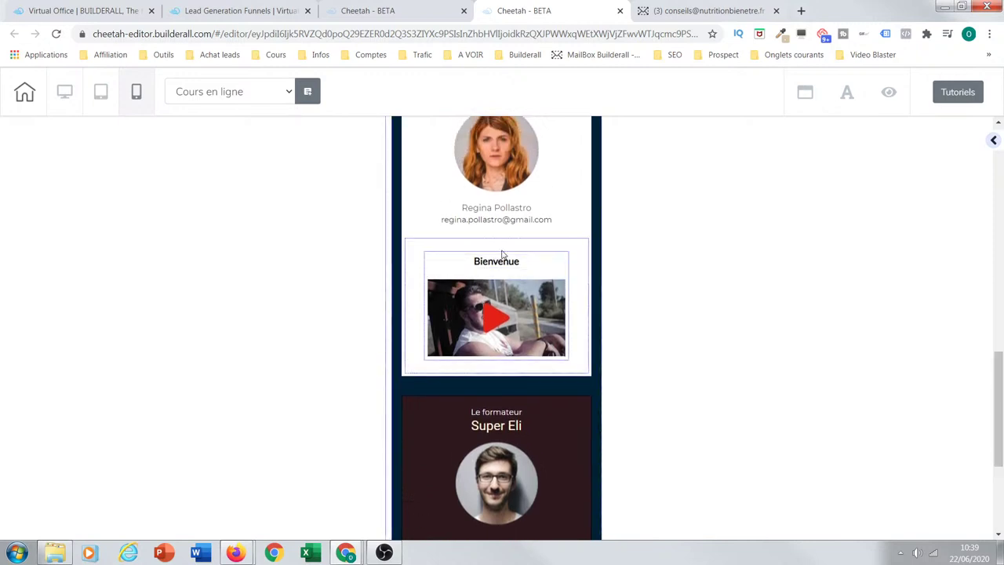
pyautogui.moveTo(564, 255)
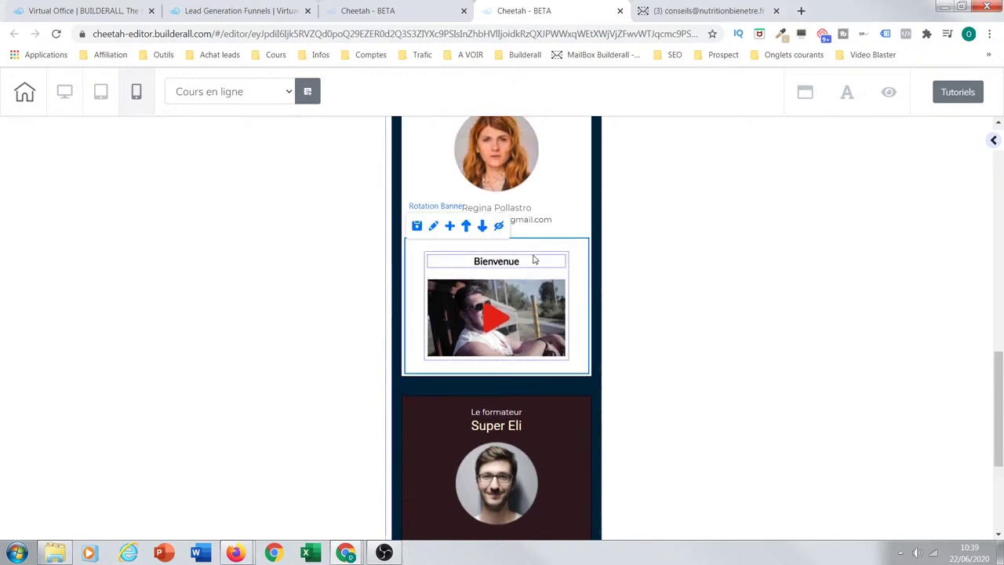
pyautogui.click(466, 226)
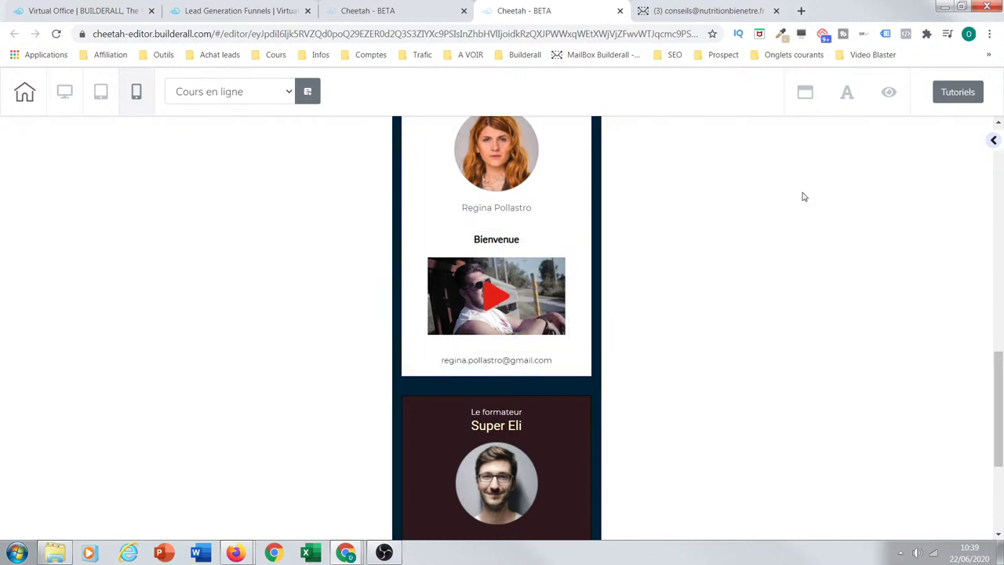
pyautogui.click(590, 232)
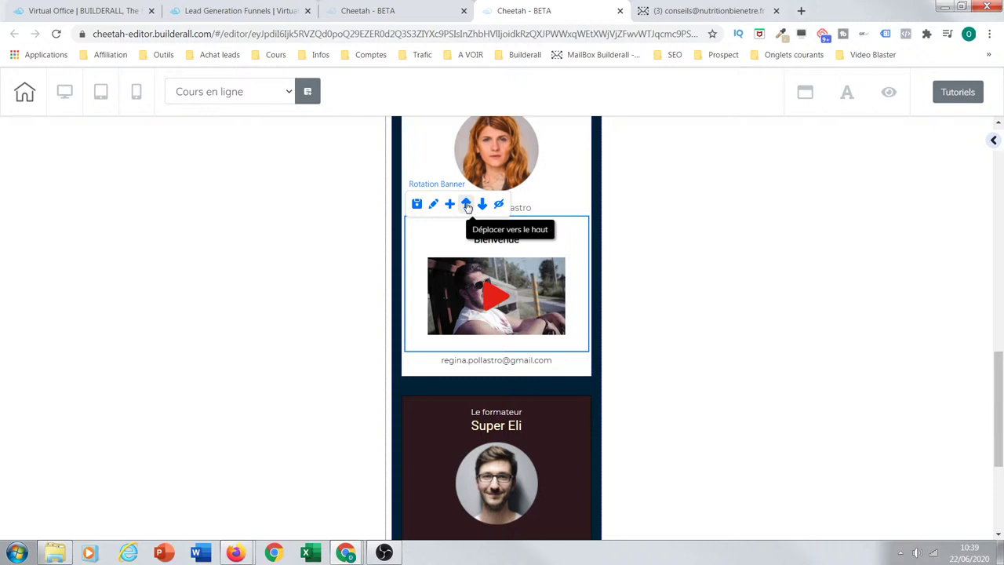
pyautogui.click(691, 209)
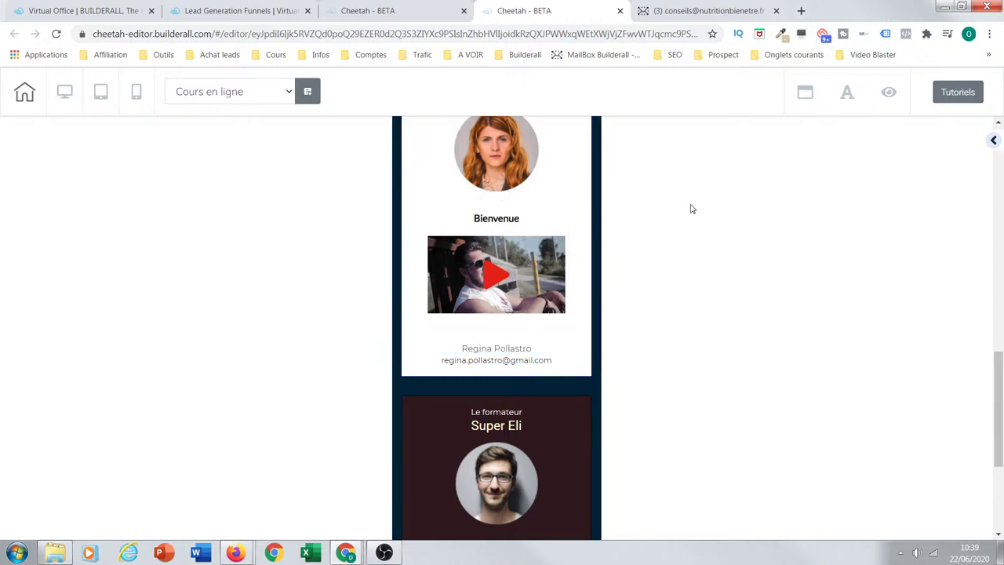
pyautogui.click(590, 231)
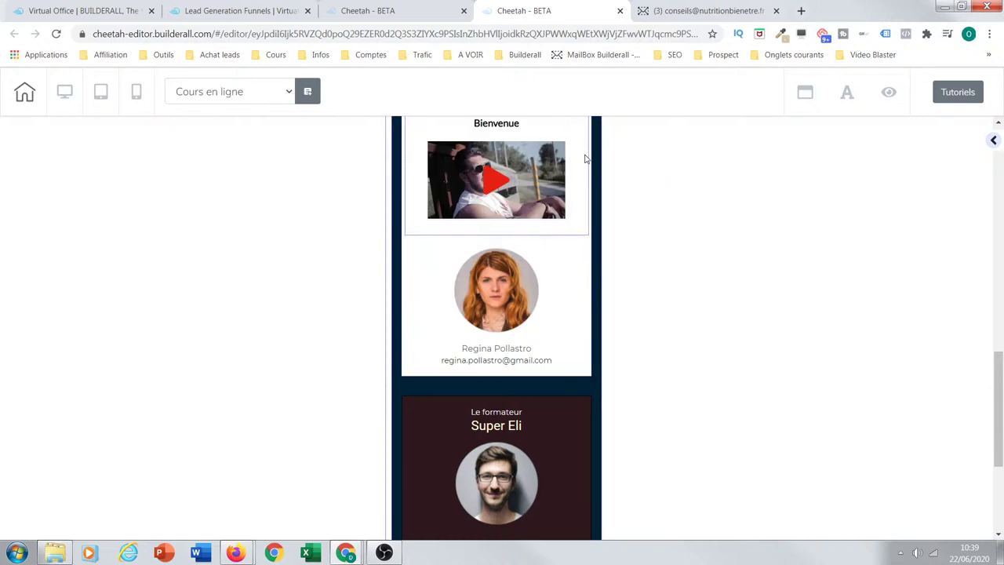
# Step: Move the rotation banner up past the first instructor's details and photo to sit above the "Your Instructors" heading
pyautogui.scroll(3, 992, 333)
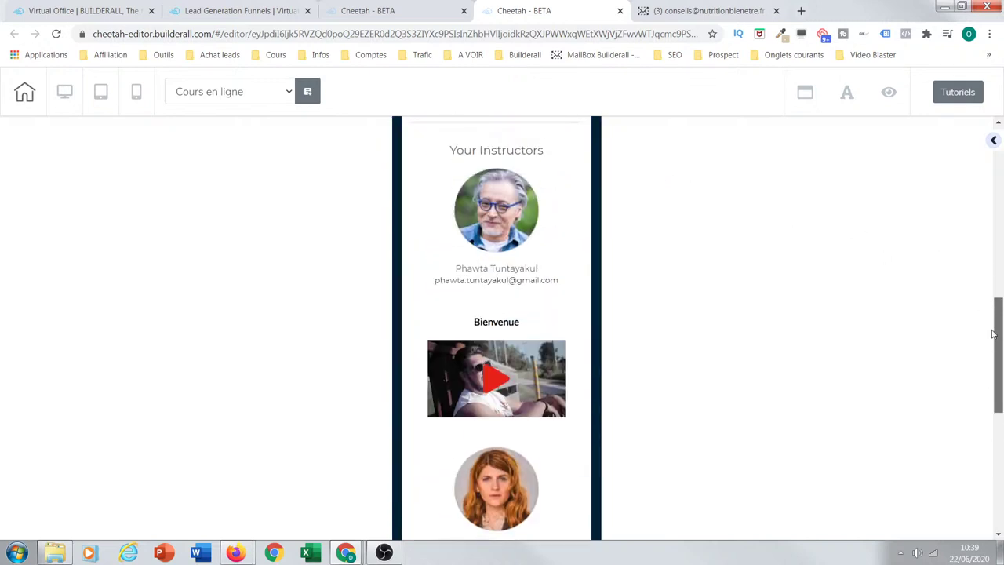
pyautogui.click(590, 335)
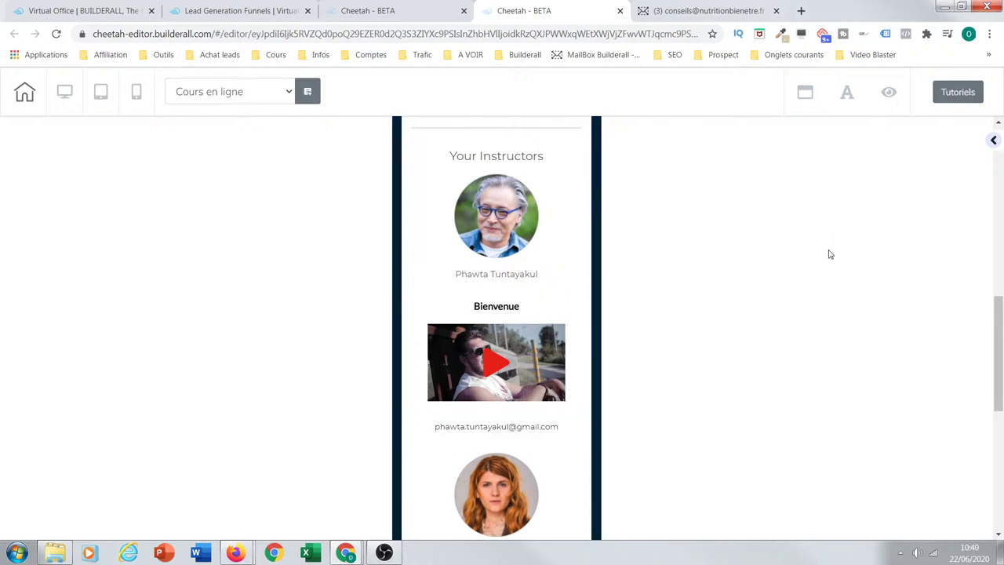
pyautogui.click(591, 343)
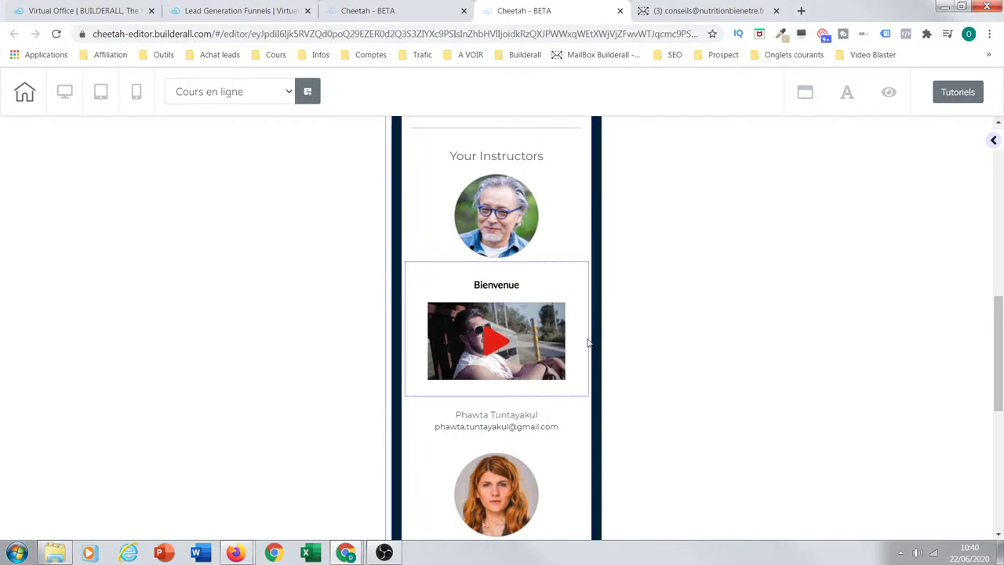
pyautogui.click(588, 342)
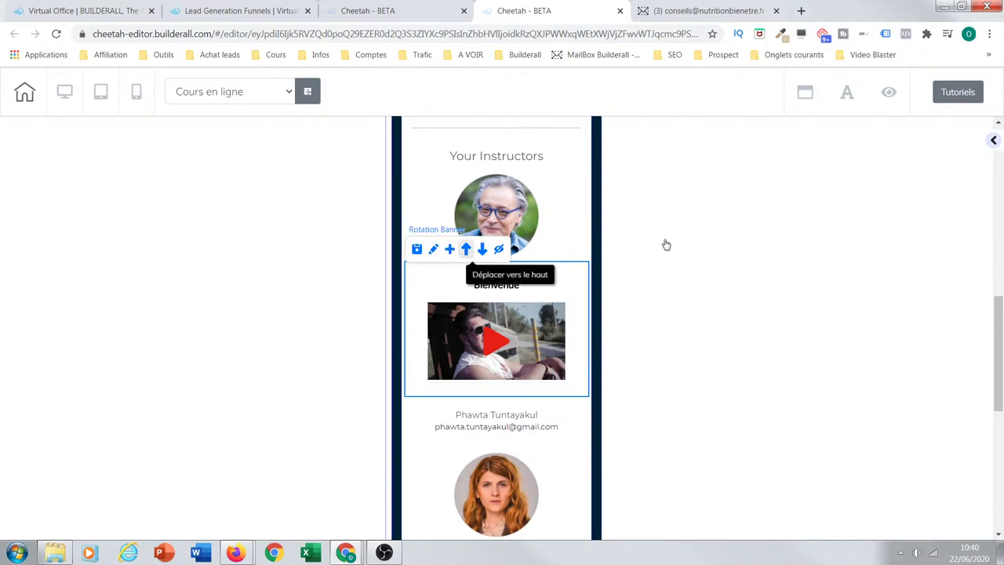
pyautogui.click(586, 248)
# Step: Move the rotation banner further up, above the separator line and the red "Fill Out The Rest of Informations" button
pyautogui.moveTo(998, 322); pyautogui.dragTo(998, 261)
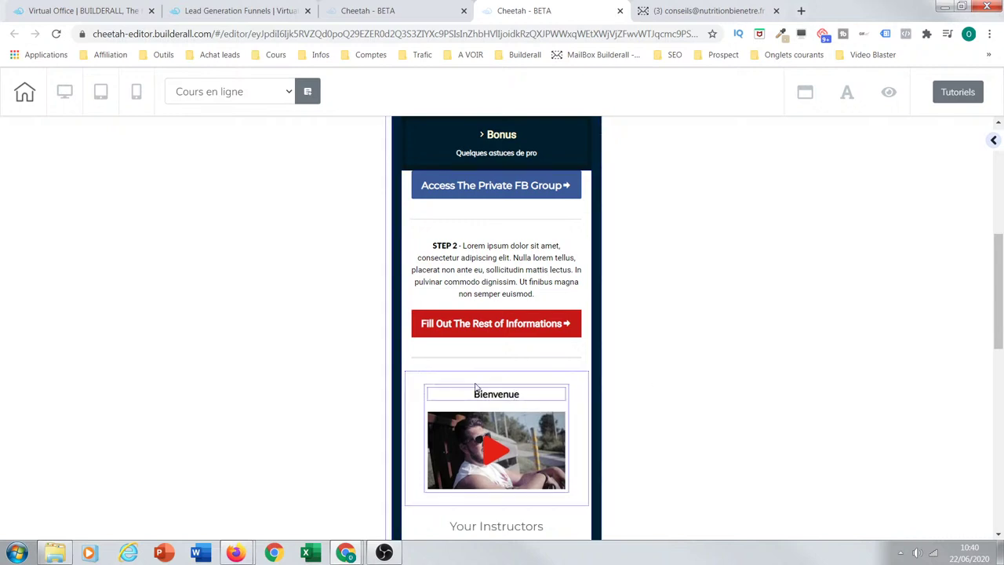
pyautogui.moveTo(587, 398)
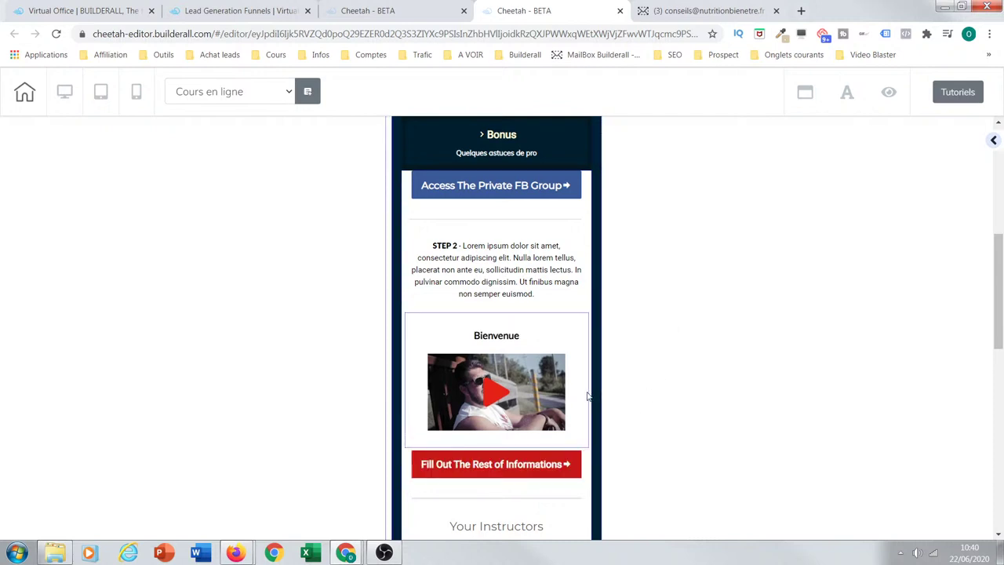
pyautogui.click(466, 300)
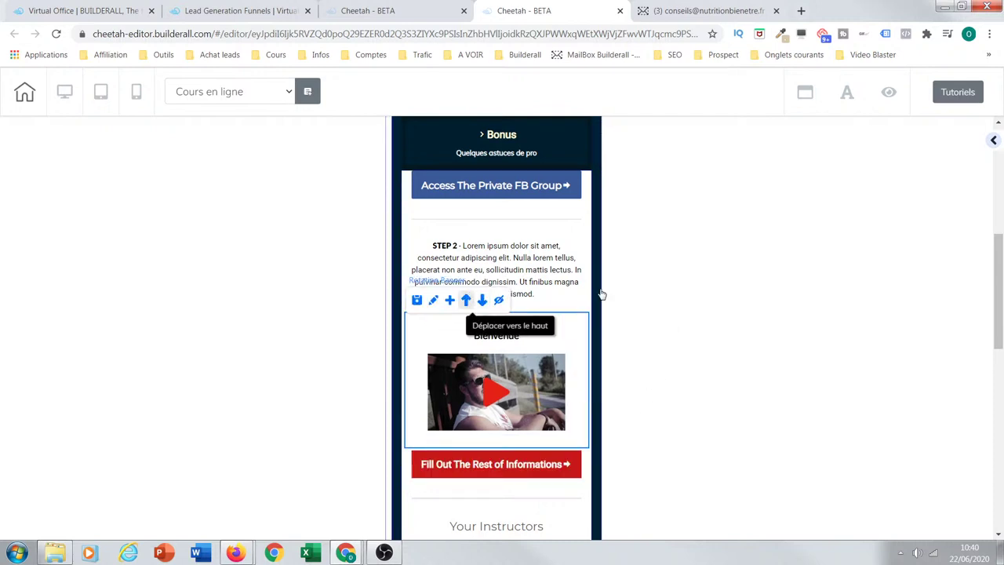